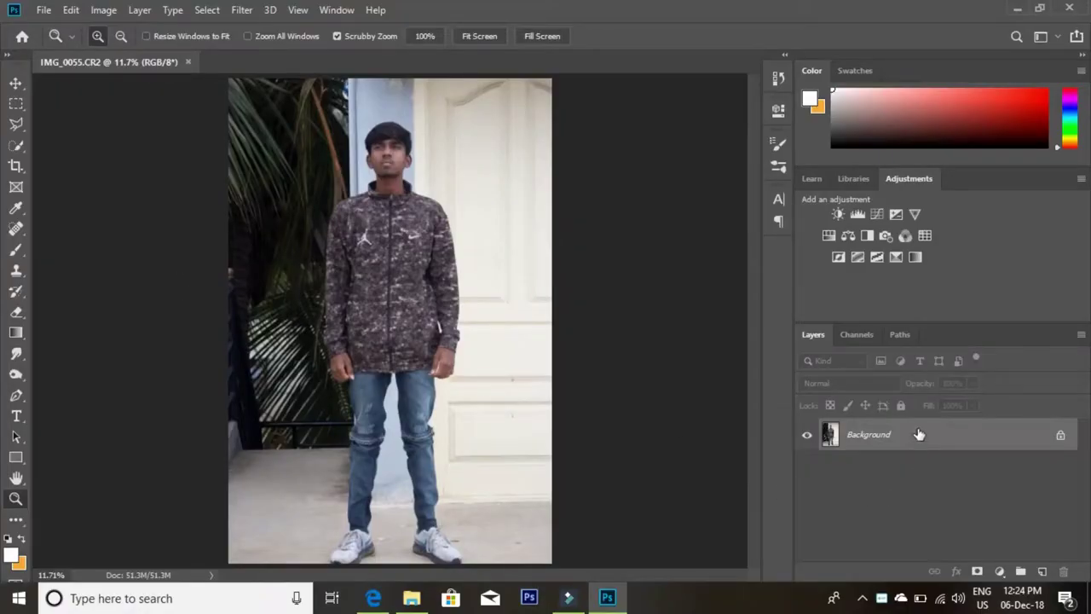
Step: Duplicate the Background layer and zoom in on the man for tracing
{"action": "left_click_drag", "start_coordinate": [919, 434], "coordinate": [1042, 571]}
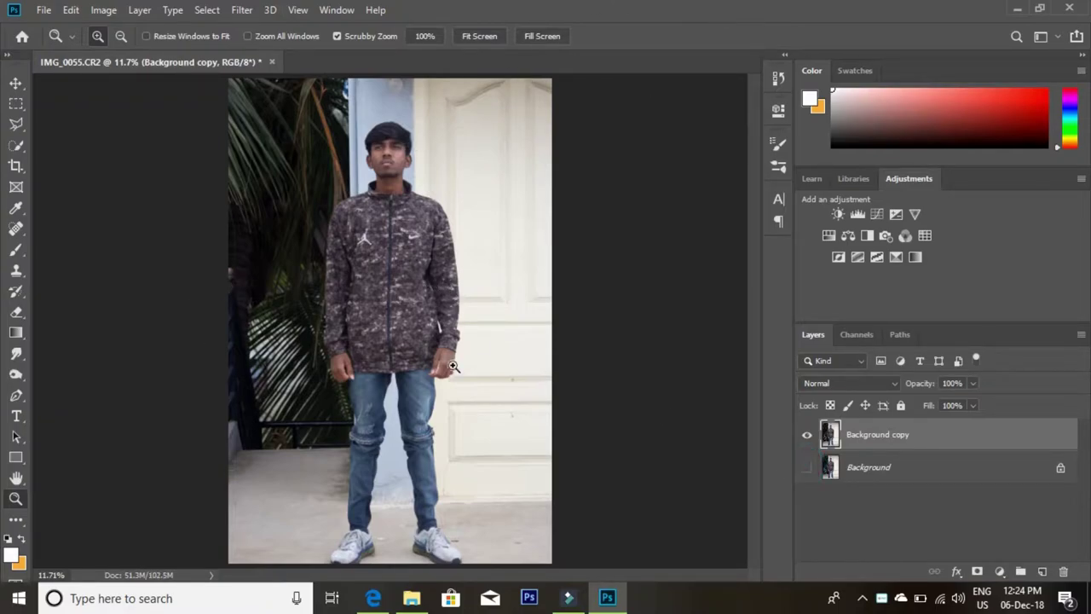
{"action": "left_click_drag", "start_coordinate": [384, 164], "coordinate": [500, 171]}
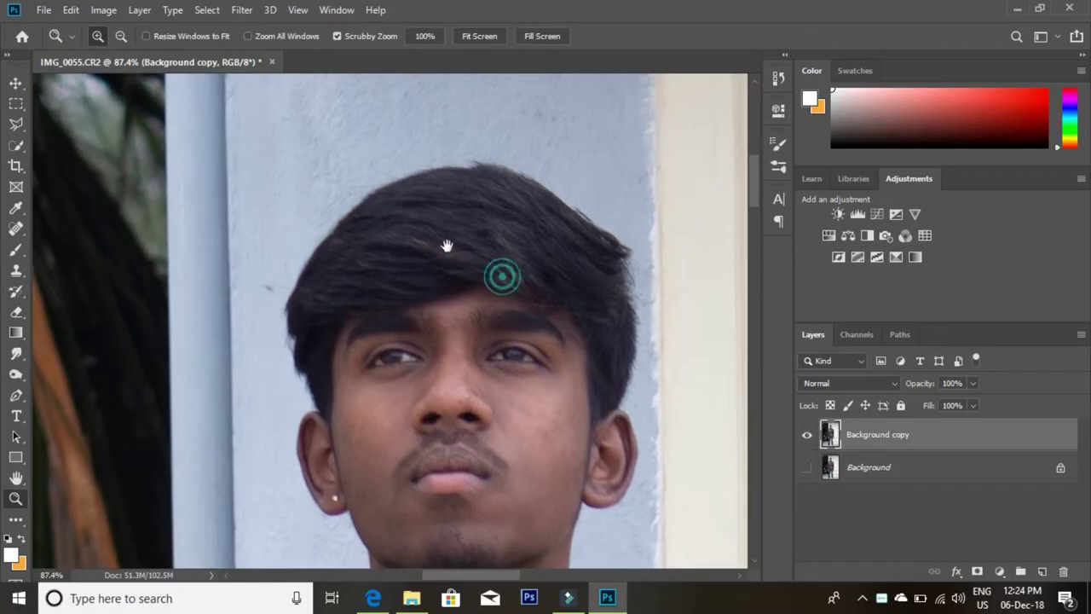
{"action": "left_click", "coordinate": [16, 126]}
{"action": "left_click_drag", "start_coordinate": [415, 338], "coordinate": [273, 412]}
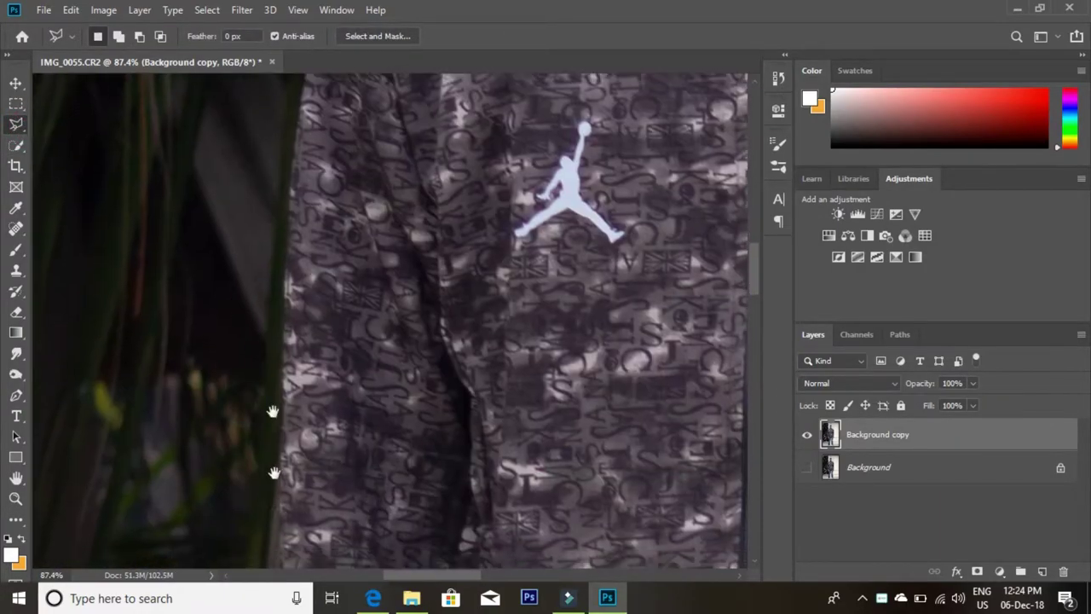
{"action": "left_click_drag", "start_coordinate": [274, 473], "coordinate": [258, 347]}
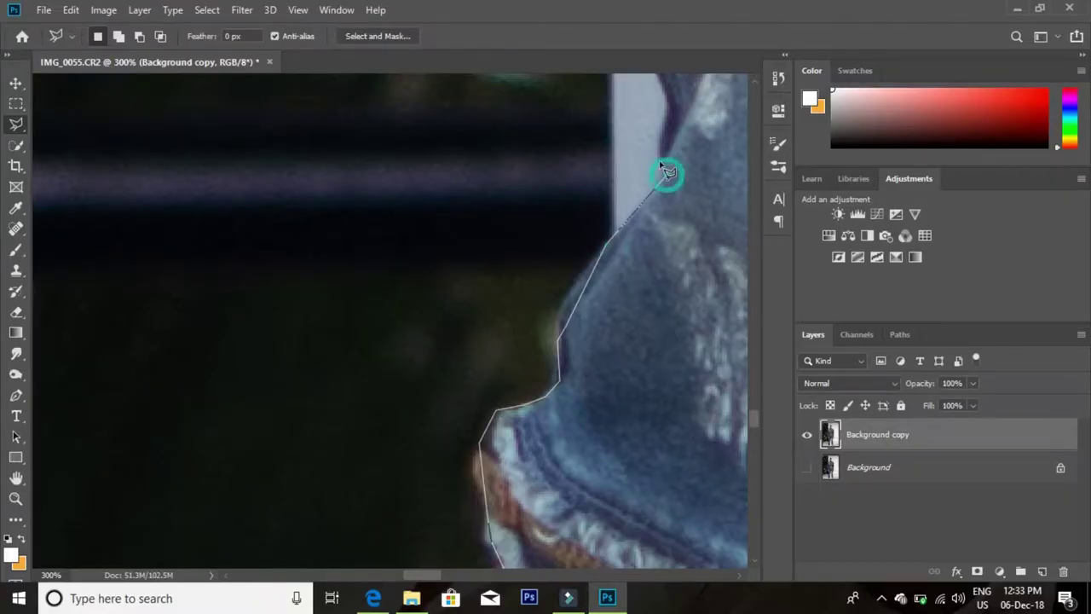
Step: Trace a Polygonal Lasso outline along the jacket, trousers and fingers
{"action": "mouse_move", "coordinate": [668, 174]}
{"action": "left_mouse_down"}
{"action": "mouse_move", "coordinate": [653, 272]}
{"action": "mouse_move", "coordinate": [648, 165]}
{"action": "mouse_move", "coordinate": [560, 134]}
{"action": "mouse_move", "coordinate": [585, 304]}
{"action": "left_mouse_up"}
{"action": "left_click", "coordinate": [583, 166]}
{"action": "left_click", "coordinate": [585, 304]}
{"action": "left_click", "coordinate": [587, 248]}
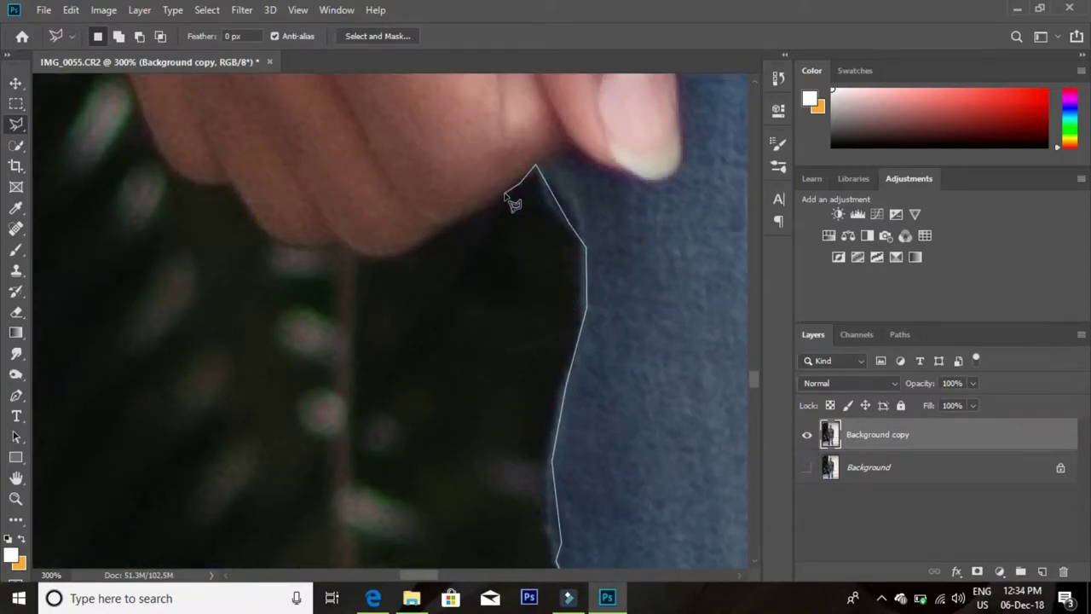
{"action": "left_click", "coordinate": [444, 226]}
{"action": "left_click", "coordinate": [227, 170]}
{"action": "left_click", "coordinate": [196, 176]}
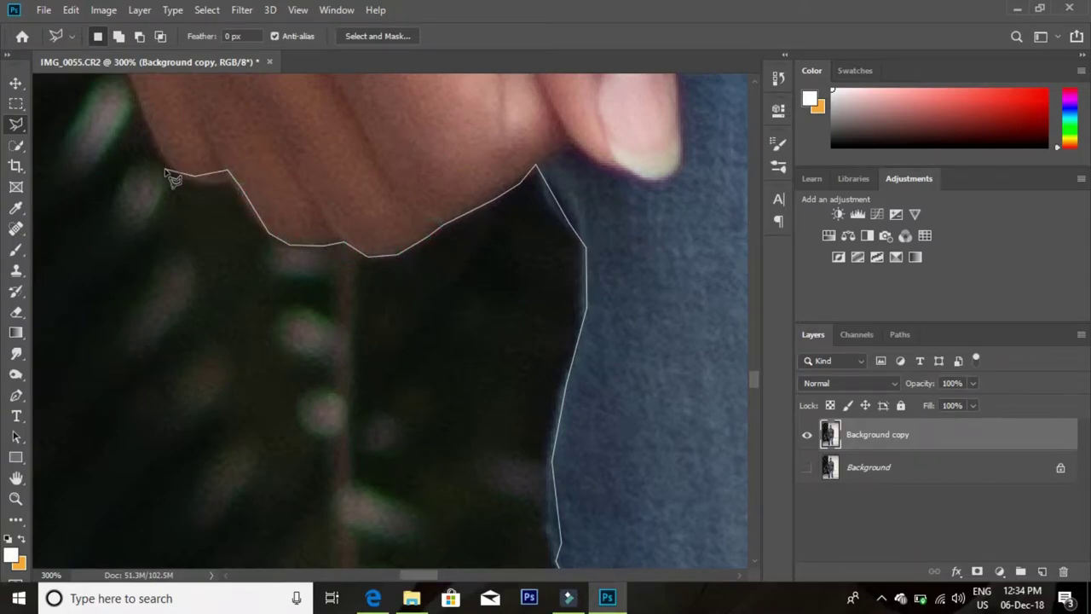
{"action": "scroll", "coordinate": [256, 329], "scroll_direction": "up", "scroll_amount": 5}
{"action": "left_click", "coordinate": [217, 239]}
Step: Continue the outline along the hand and sleeve and close the selection around the man
{"action": "scroll", "coordinate": [217, 239], "scroll_direction": "up", "scroll_amount": 3}
{"action": "scroll", "coordinate": [256, 372], "scroll_direction": "up", "scroll_amount": 3}
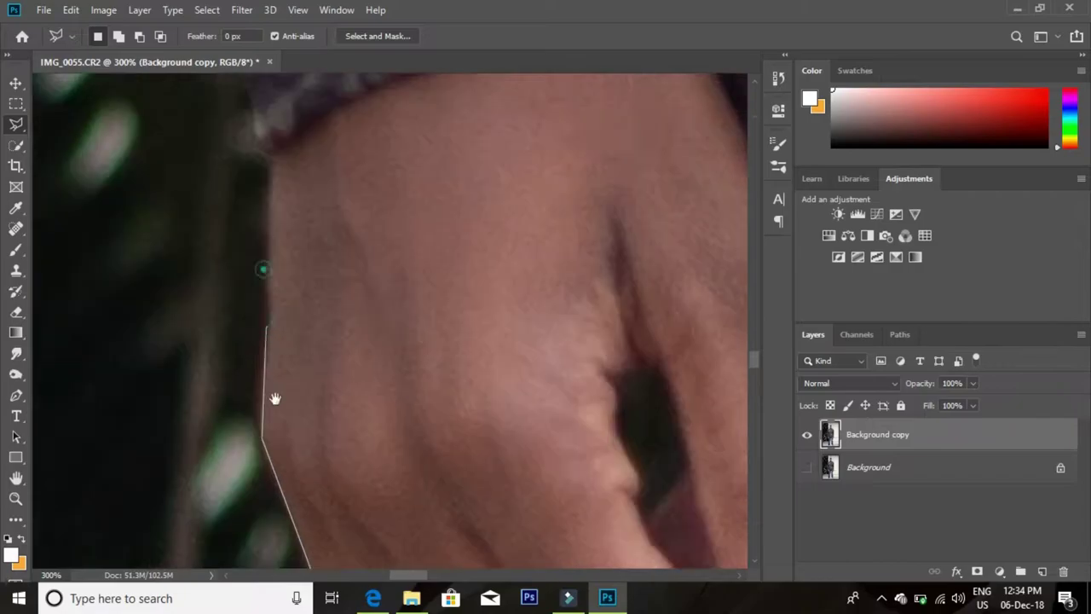
{"action": "scroll", "coordinate": [276, 395], "scroll_direction": "up", "scroll_amount": 3}
{"action": "left_click", "coordinate": [275, 276]}
{"action": "scroll", "coordinate": [255, 244], "scroll_direction": "up", "scroll_amount": 3}
{"action": "left_click", "coordinate": [235, 123]}
{"action": "scroll", "coordinate": [235, 122], "scroll_direction": "up", "scroll_amount": 3}
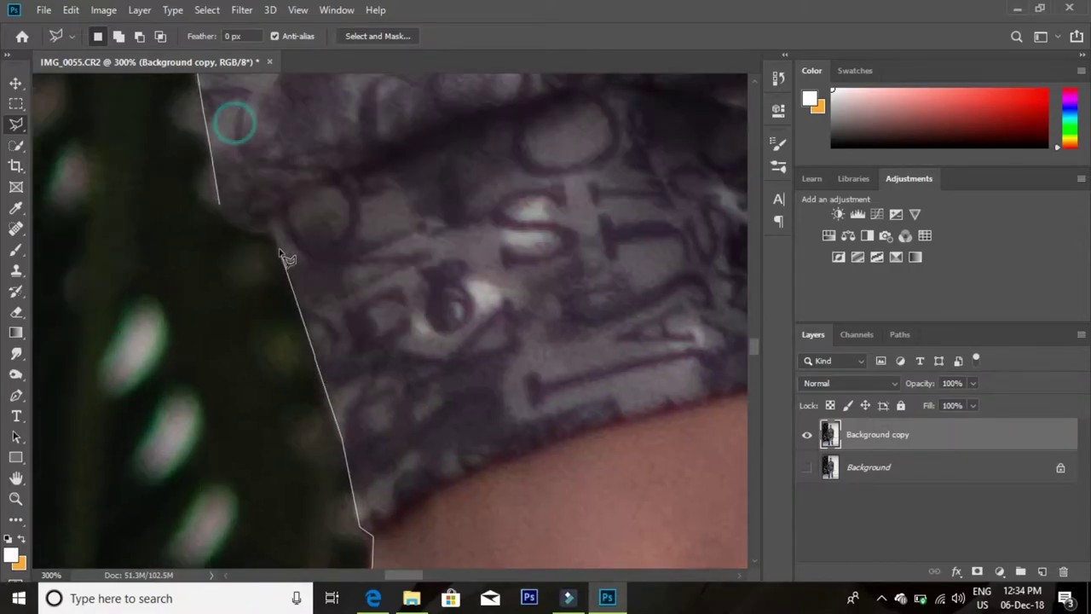
{"action": "left_click", "coordinate": [219, 204]}
Step: Check the full selection at fit-to-screen, then zoom in on the man's face
{"action": "key", "text": "z"}
{"action": "key", "text": "ctrl+0"}
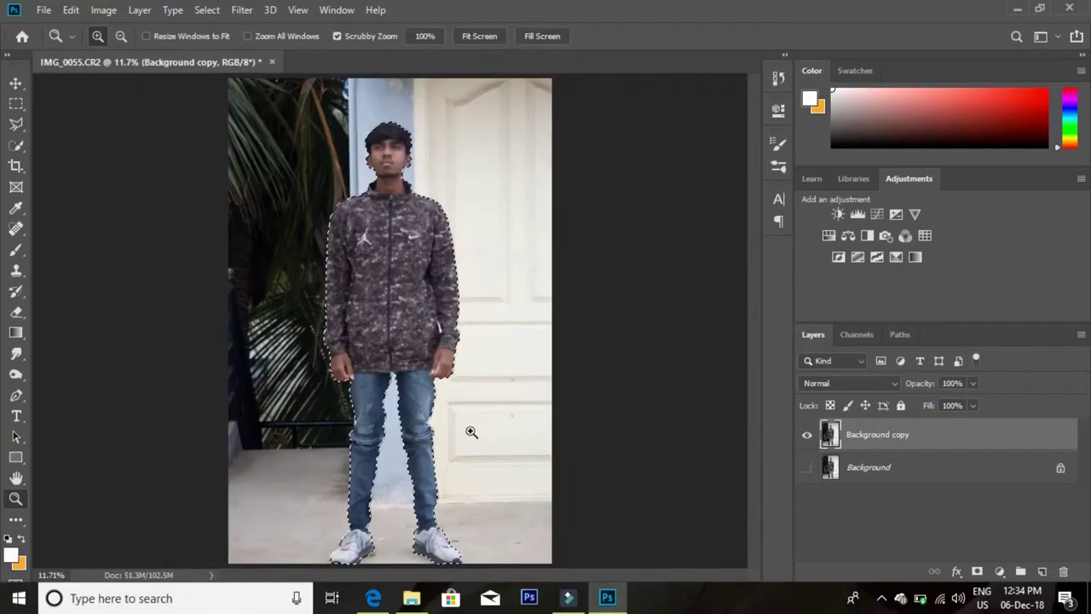
{"action": "left_click", "coordinate": [438, 296]}
{"action": "key", "text": "ctrl+0"}
{"action": "key", "text": "l"}
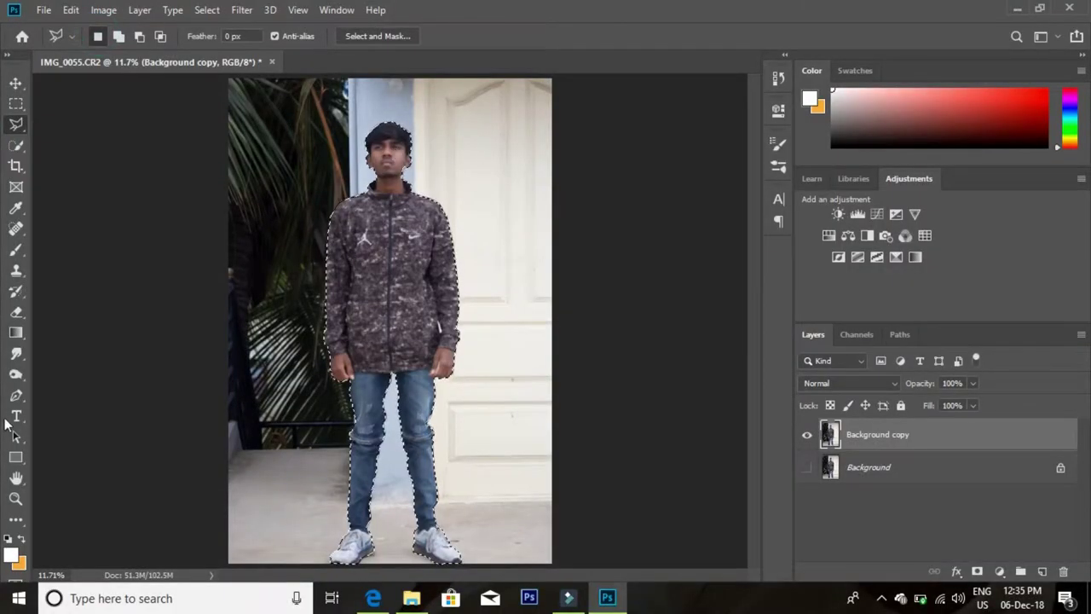
{"action": "left_click", "coordinate": [15, 499]}
{"action": "mouse_move", "coordinate": [393, 145]}
{"action": "left_mouse_down"}
{"action": "mouse_move", "coordinate": [473, 215]}
{"action": "mouse_move", "coordinate": [511, 384]}
{"action": "mouse_move", "coordinate": [500, 360]}
{"action": "left_mouse_up"}
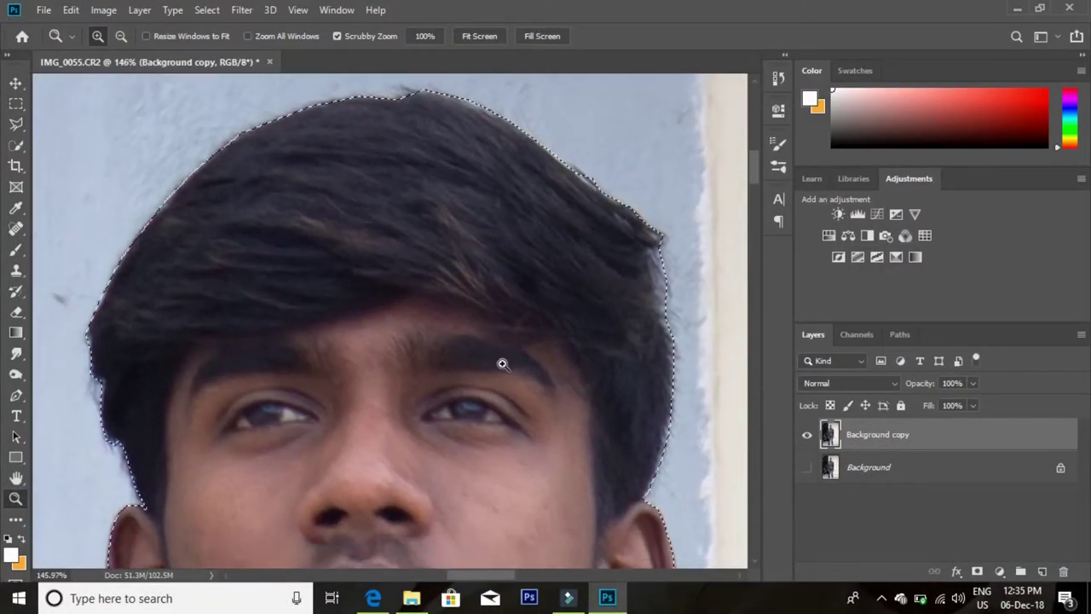
{"action": "left_click", "coordinate": [15, 145]}
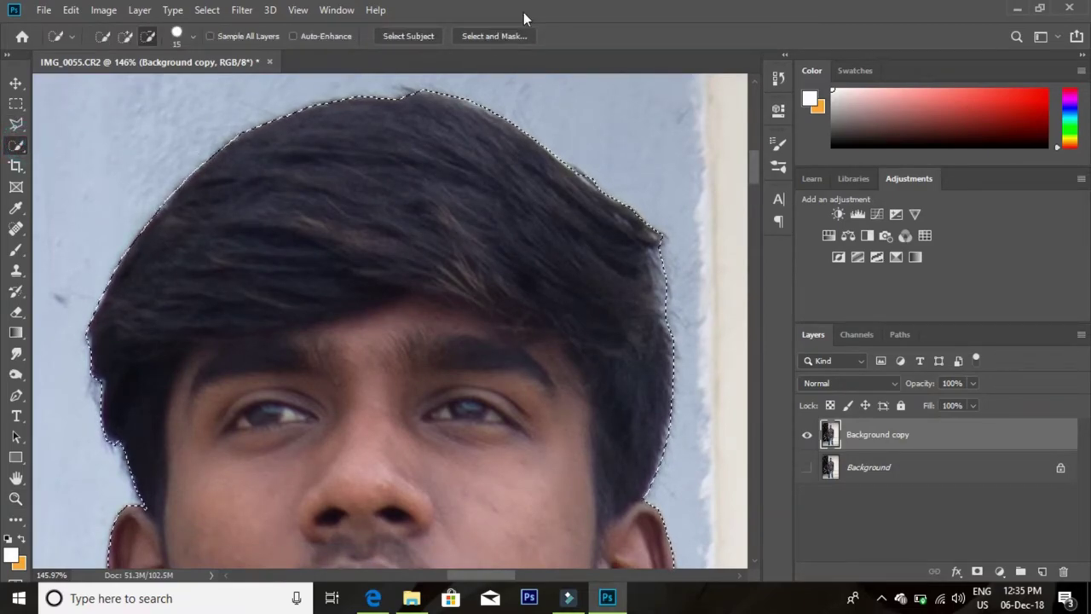
Step: In Select and Mask, pan around the man's hair, face, ears and jaw
{"action": "left_click", "coordinate": [496, 38]}
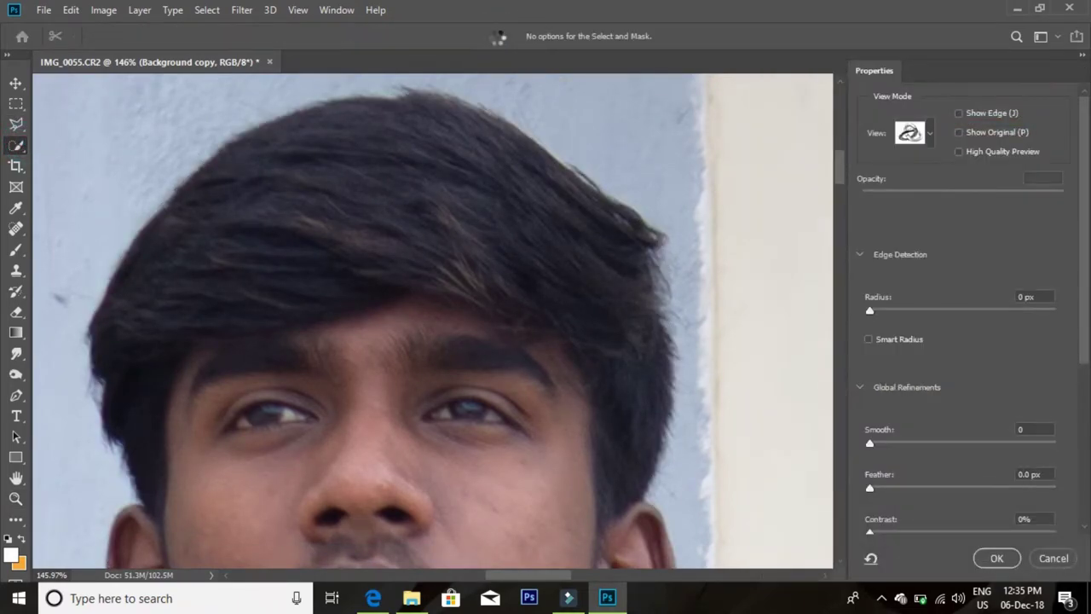
{"action": "left_click_drag", "start_coordinate": [222, 364], "coordinate": [382, 205]}
{"action": "scroll", "coordinate": [168, 171], "scroll_direction": "up", "scroll_amount": 3}
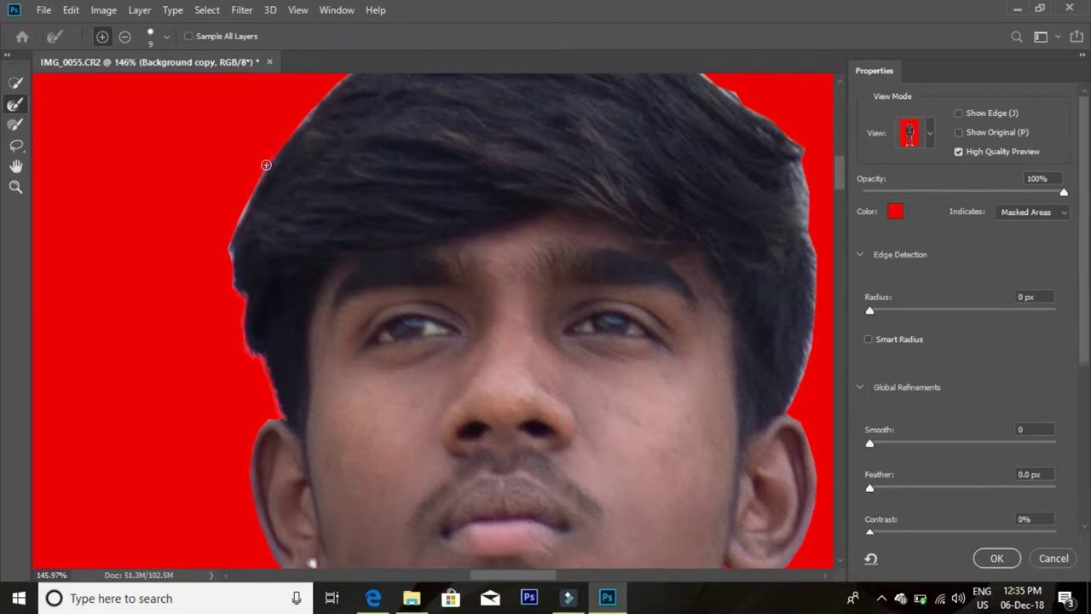
{"action": "left_click_drag", "start_coordinate": [293, 154], "coordinate": [245, 265]}
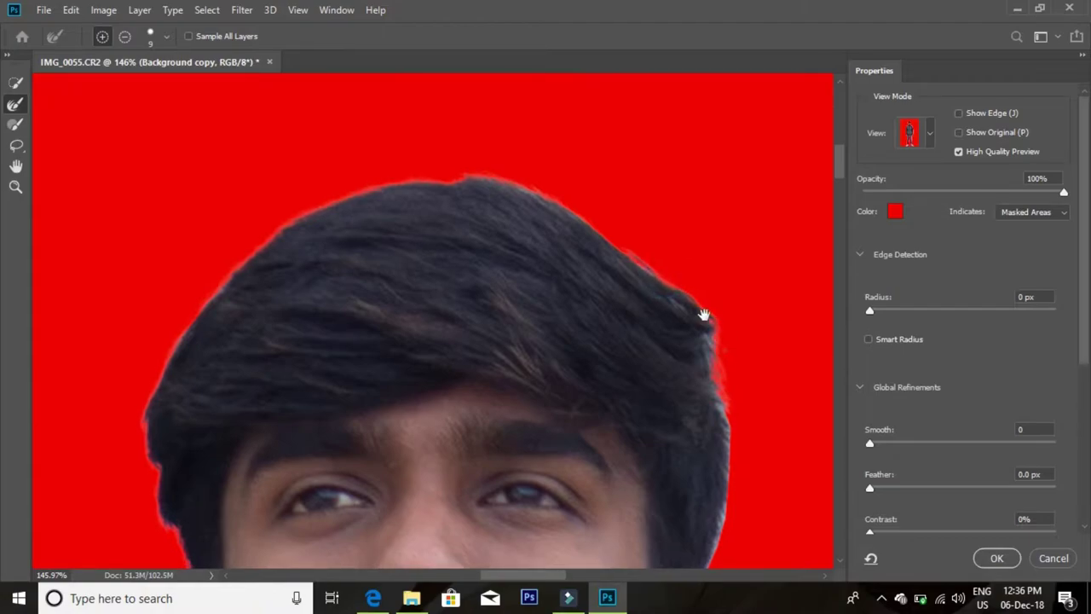
{"action": "left_click_drag", "start_coordinate": [707, 313], "coordinate": [609, 232]}
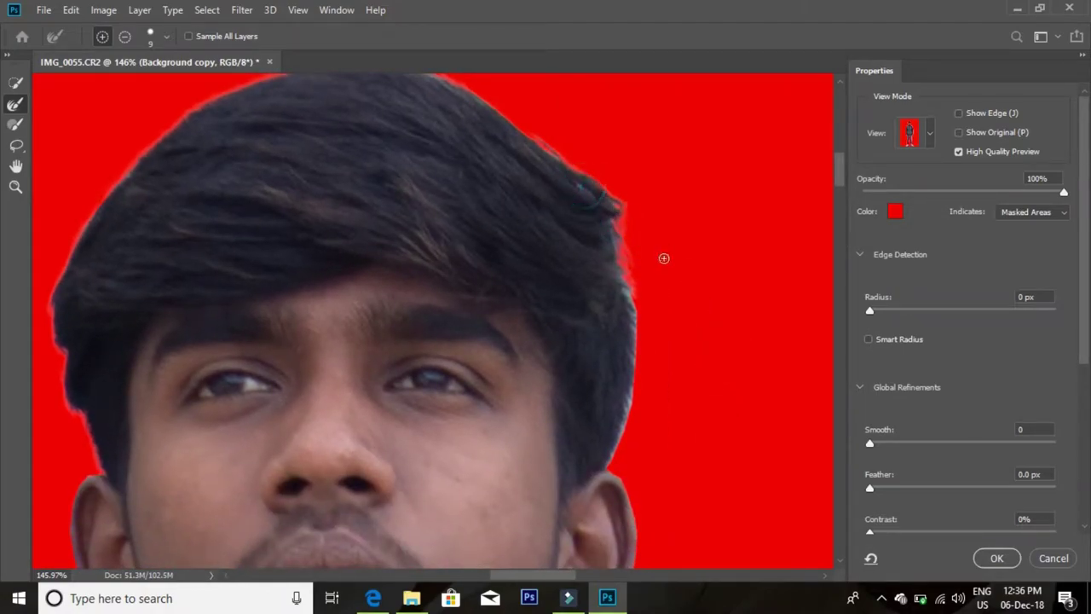
{"action": "left_click_drag", "start_coordinate": [662, 279], "coordinate": [636, 119]}
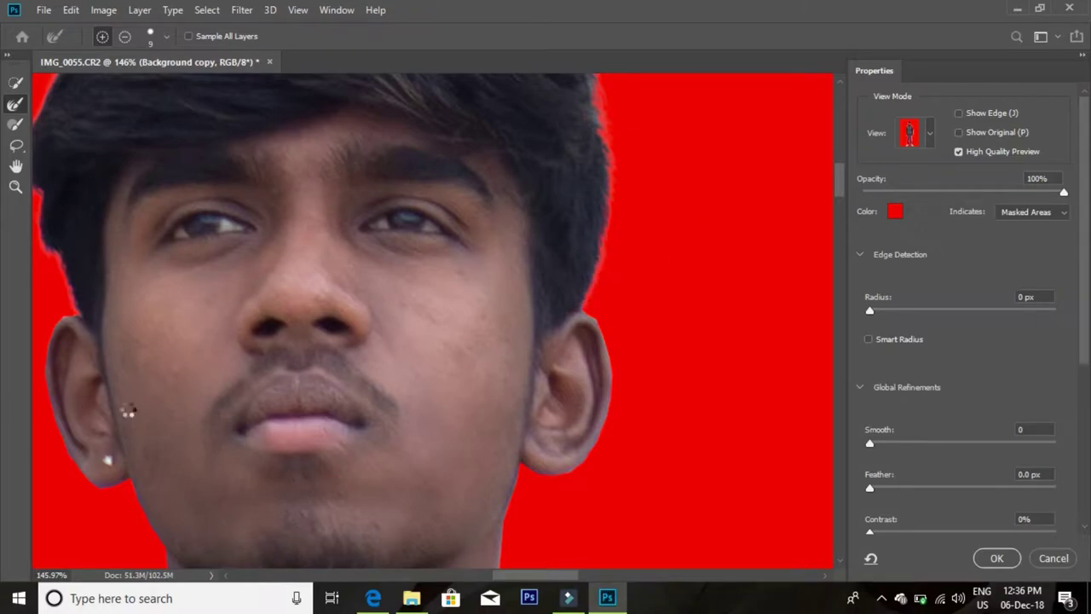
{"action": "left_click_drag", "start_coordinate": [128, 412], "coordinate": [247, 323]}
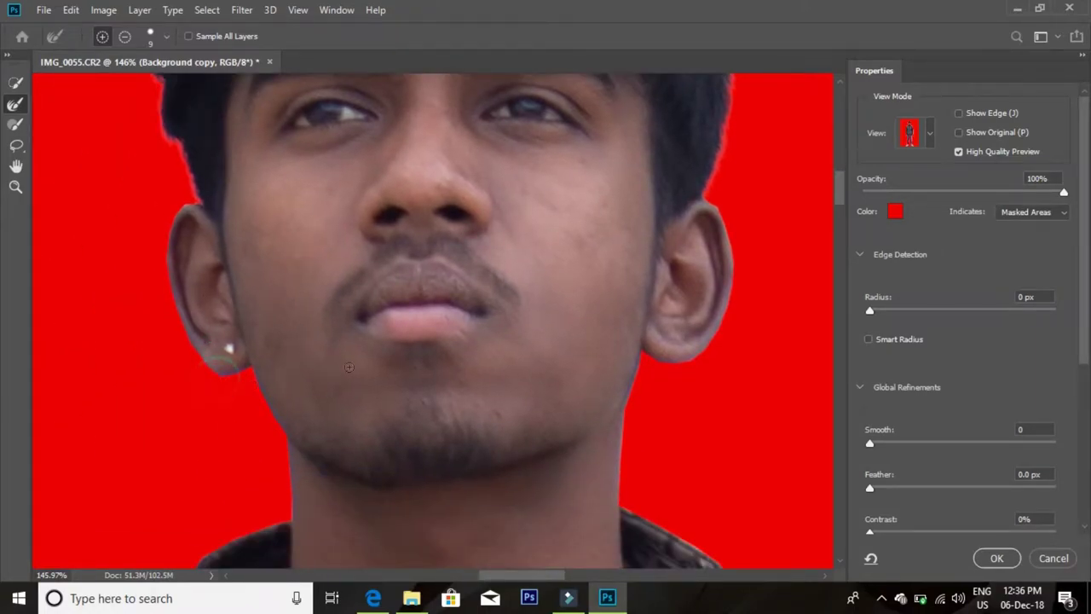
{"action": "scroll", "coordinate": [281, 119], "scroll_direction": "up", "scroll_amount": 2}
{"action": "scroll", "coordinate": [404, 227], "scroll_direction": "up", "scroll_amount": 3}
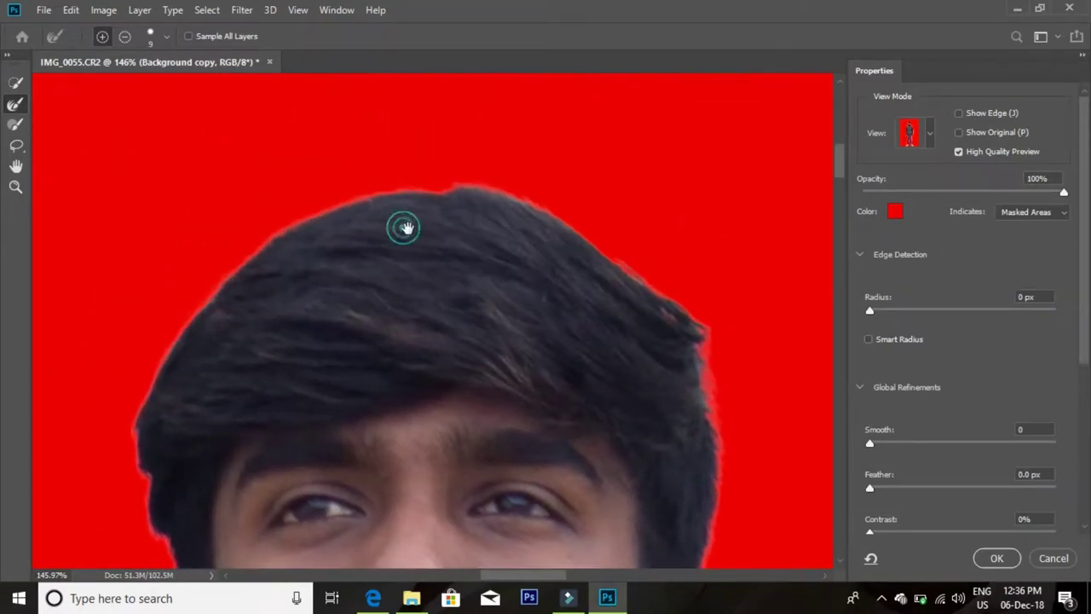
Step: Refine the right-side hair edges and output the selection as a Layer Mask
{"action": "left_click", "coordinate": [523, 222]}
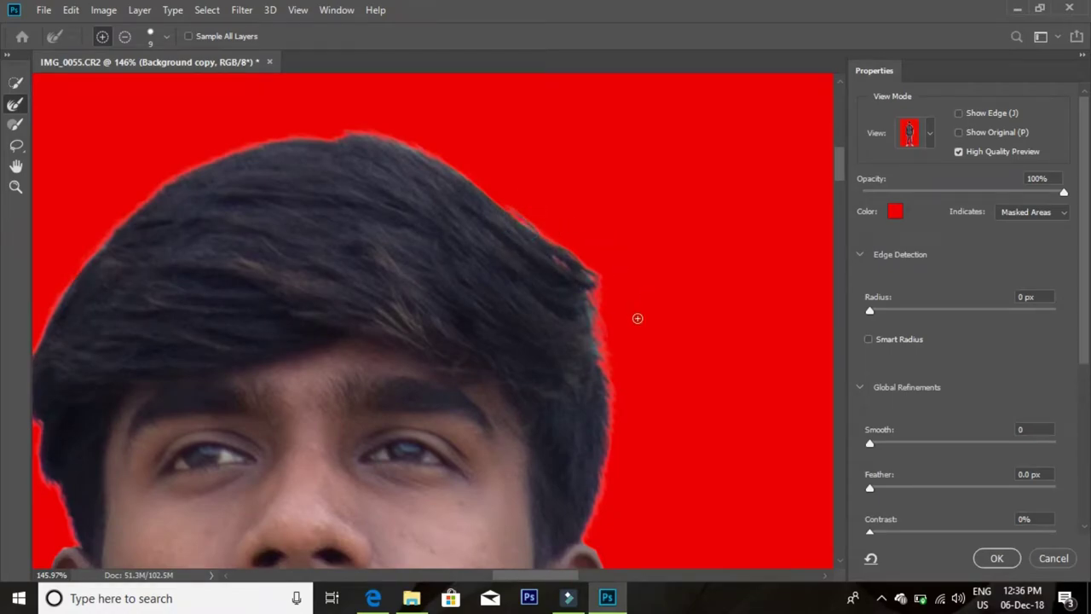
{"action": "left_click", "coordinate": [588, 271]}
{"action": "left_click_drag", "start_coordinate": [400, 401], "coordinate": [470, 305]}
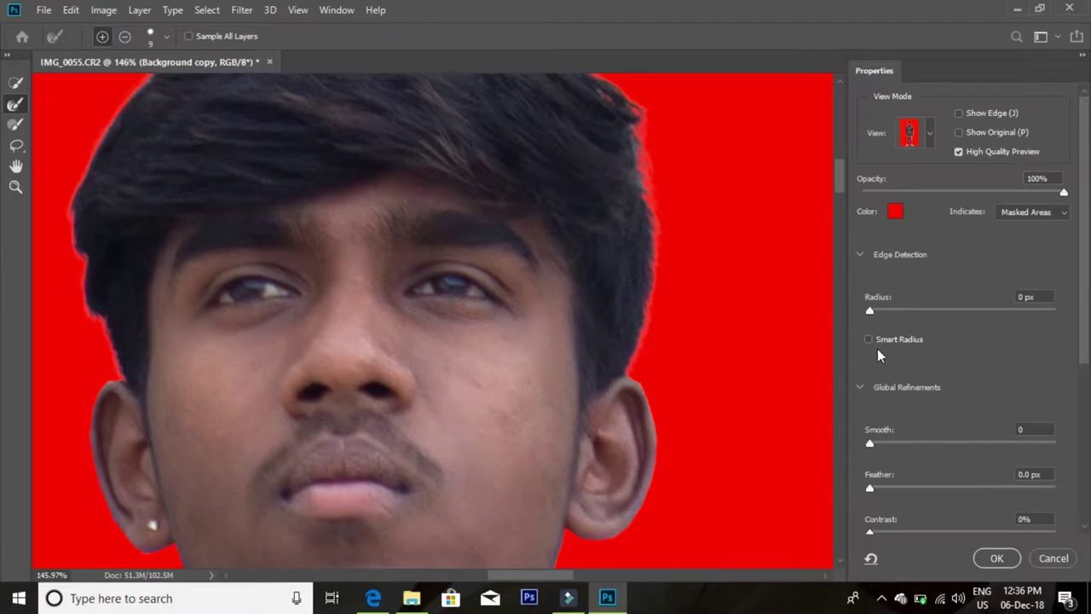
{"action": "scroll", "coordinate": [916, 428], "scroll_direction": "down", "scroll_amount": 3}
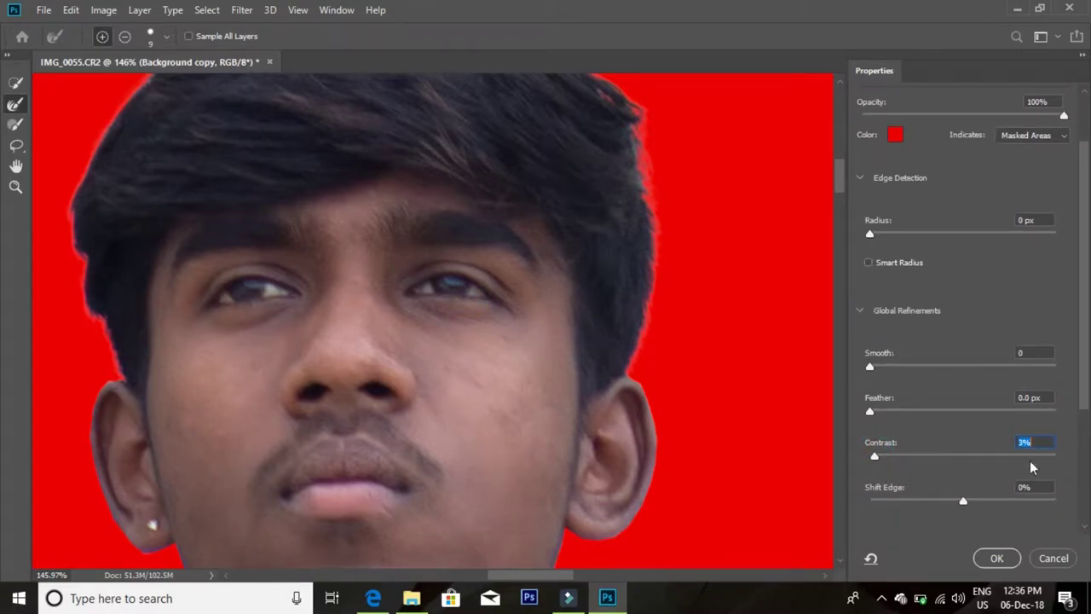
{"action": "scroll", "coordinate": [1006, 460], "scroll_direction": "down", "scroll_amount": 2}
{"action": "scroll", "coordinate": [944, 512], "scroll_direction": "down", "scroll_amount": 3}
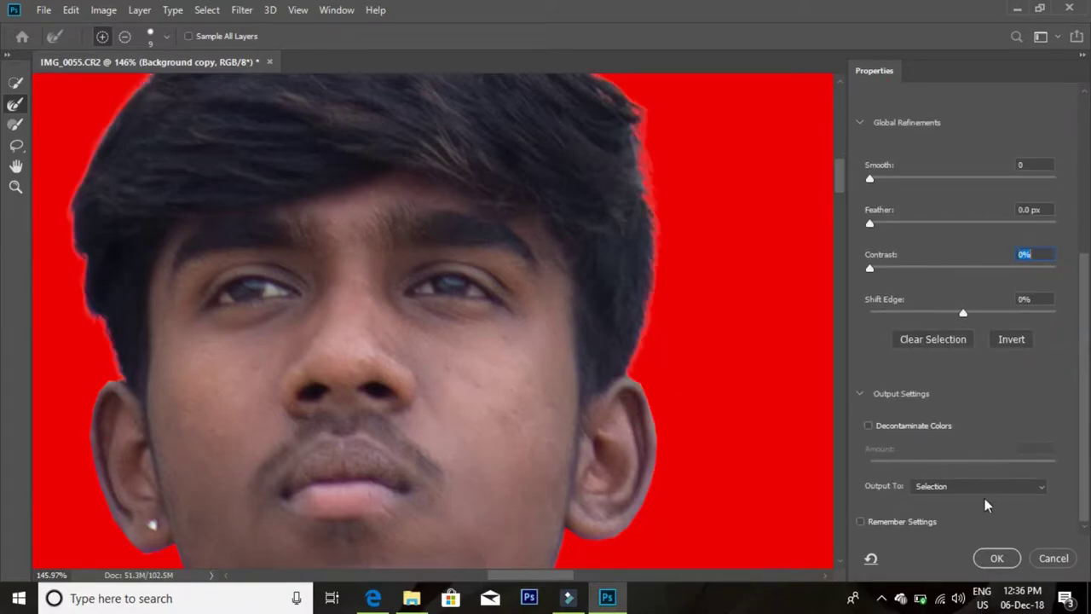
{"action": "left_click", "coordinate": [981, 486]}
{"action": "left_click", "coordinate": [981, 510]}
{"action": "left_click", "coordinate": [1001, 560]}
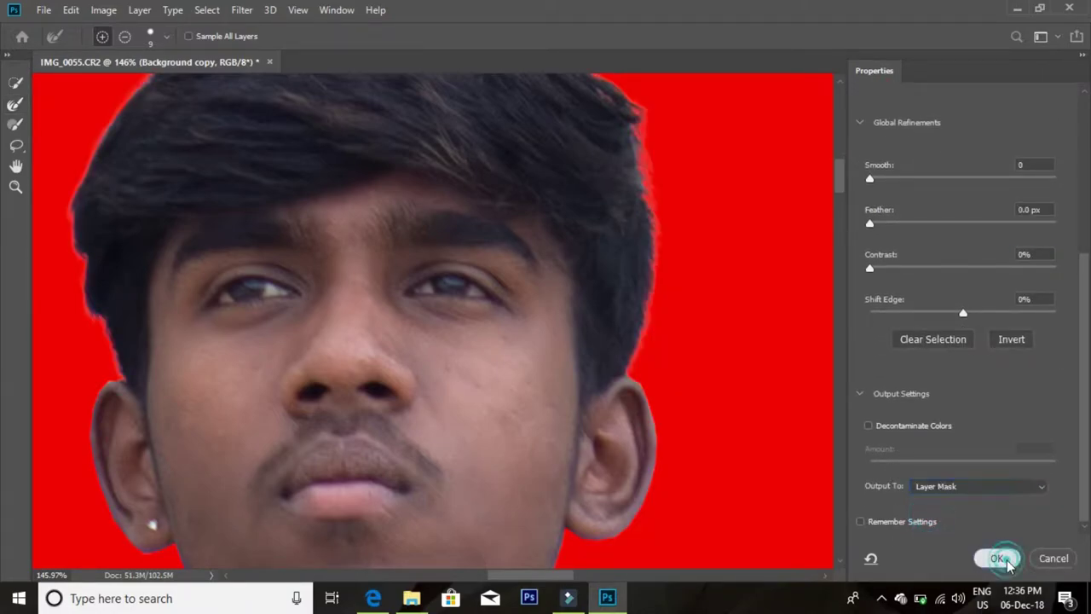
Step: Zoom in closely on the bright gap beside the jacket sleeve
{"action": "left_click", "coordinate": [16, 499]}
{"action": "right_click", "coordinate": [525, 254]}
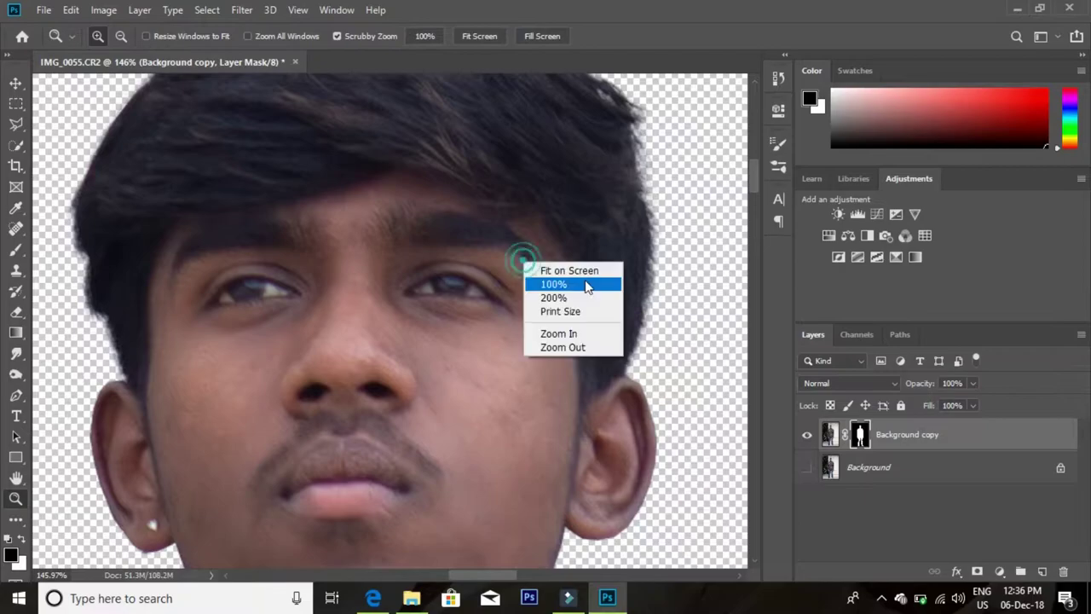
{"action": "left_click", "coordinate": [538, 281]}
{"action": "right_click", "coordinate": [563, 266]}
{"action": "left_click", "coordinate": [591, 275]}
{"action": "left_click_drag", "start_coordinate": [435, 348], "coordinate": [610, 325]}
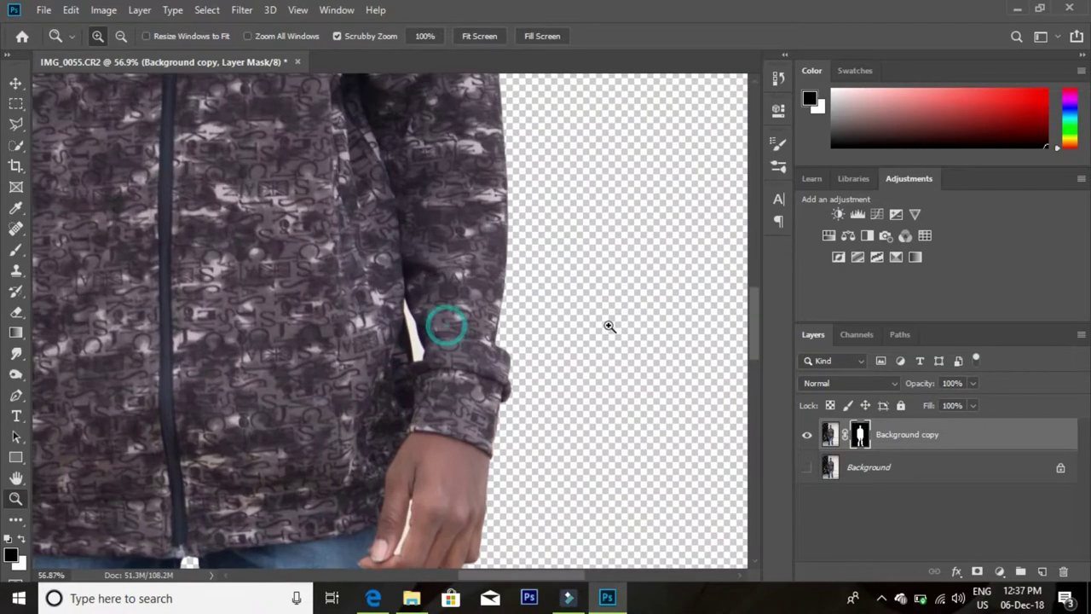
{"action": "left_click_drag", "start_coordinate": [424, 318], "coordinate": [551, 282]}
Step: Outline the leftover bright patch beside the sleeve with the Polygonal Lasso
{"action": "key", "text": "l"}
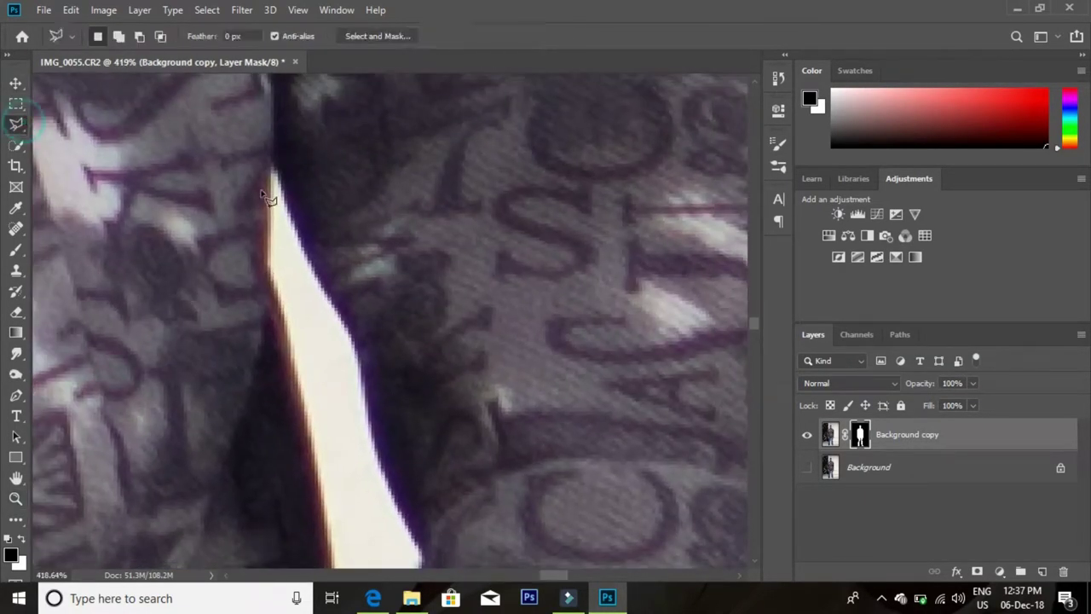
{"action": "left_click", "coordinate": [303, 240]}
{"action": "scroll", "coordinate": [373, 372], "scroll_direction": "down", "scroll_amount": 2}
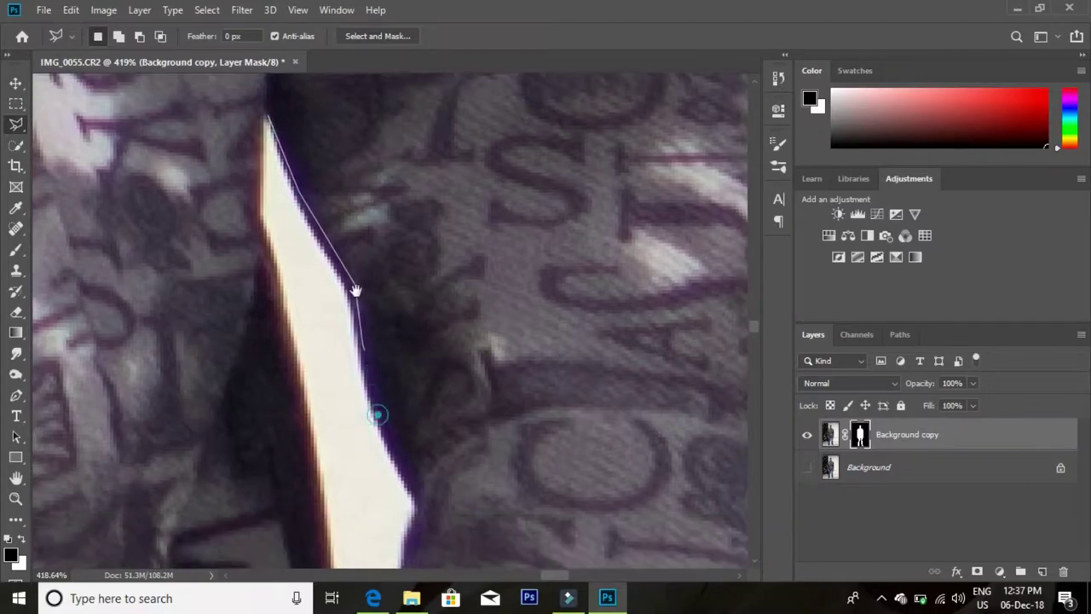
{"action": "scroll", "coordinate": [378, 409], "scroll_direction": "down", "scroll_amount": 3}
{"action": "left_click", "coordinate": [362, 329]}
{"action": "left_click", "coordinate": [404, 450]}
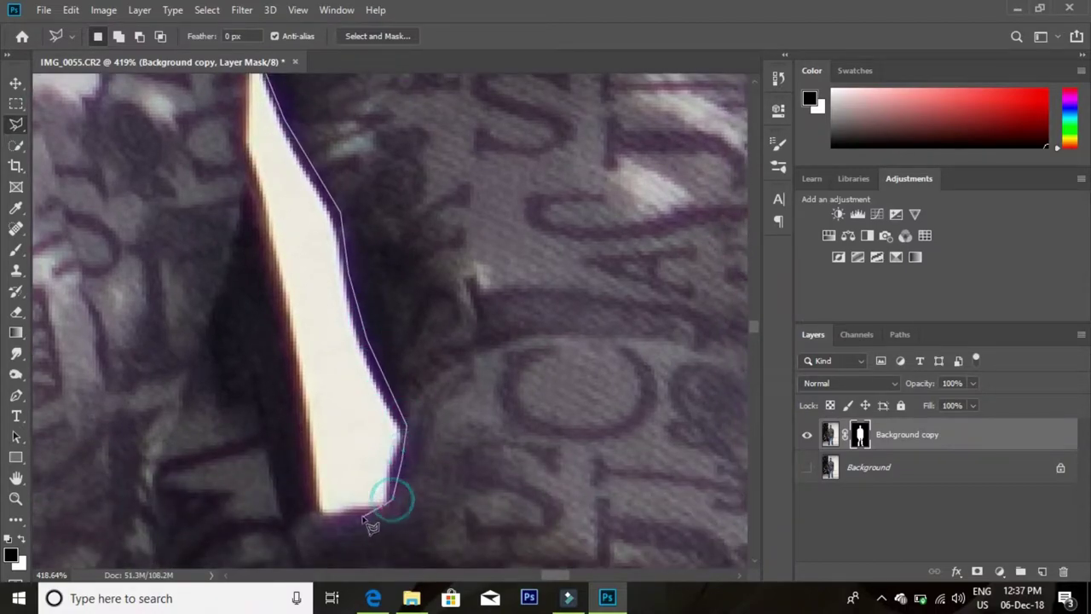
{"action": "left_click", "coordinate": [309, 524]}
{"action": "left_click", "coordinate": [302, 468]}
{"action": "left_click", "coordinate": [282, 335]}
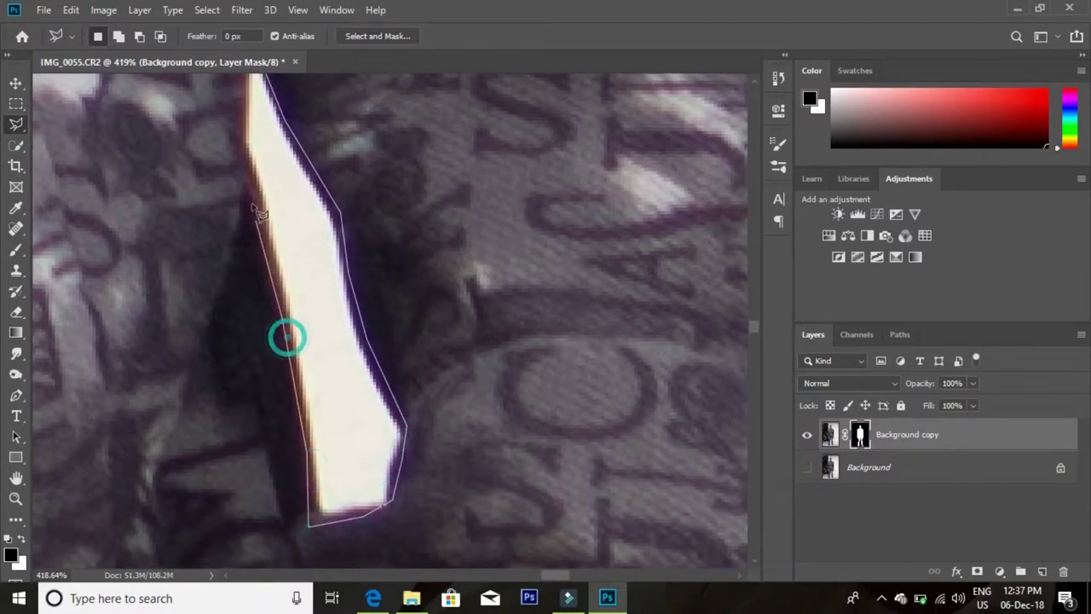
{"action": "left_click_drag", "start_coordinate": [244, 67], "coordinate": [241, 158]}
{"action": "left_click", "coordinate": [248, 134]}
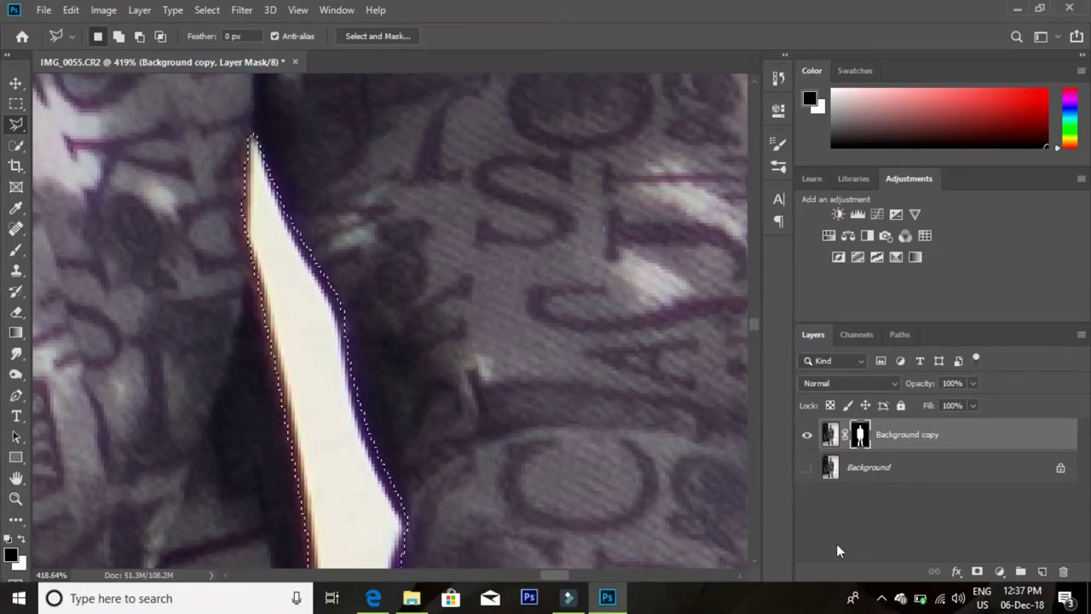
Step: Delete the selected patch from the layer's image so it becomes transparent
{"action": "left_click", "coordinate": [830, 435]}
{"action": "key", "text": "Delete"}
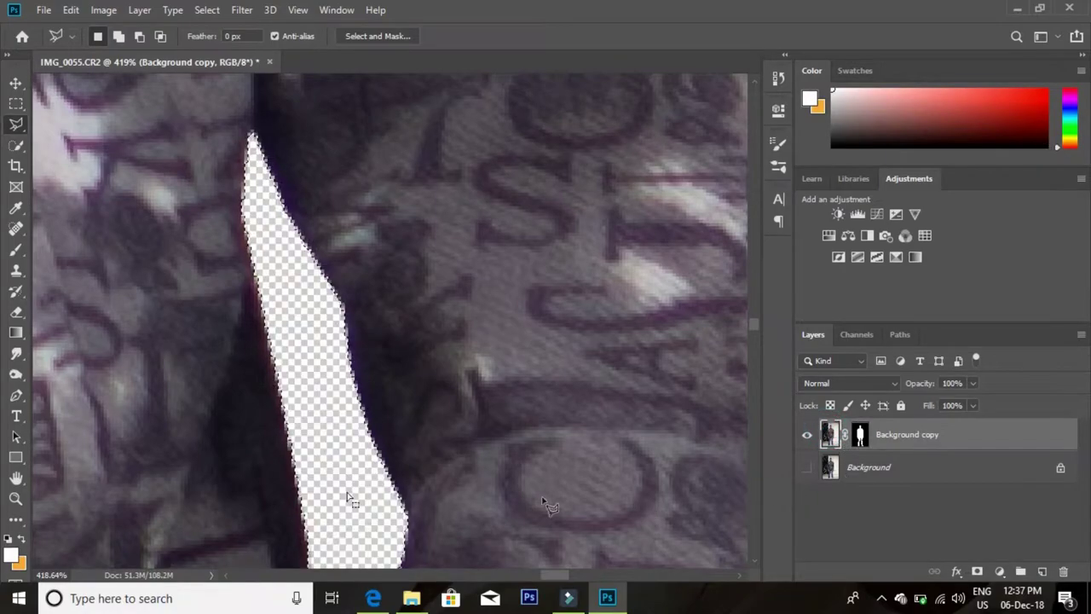
{"action": "left_click", "coordinate": [15, 499]}
{"action": "left_click", "coordinate": [213, 434]}
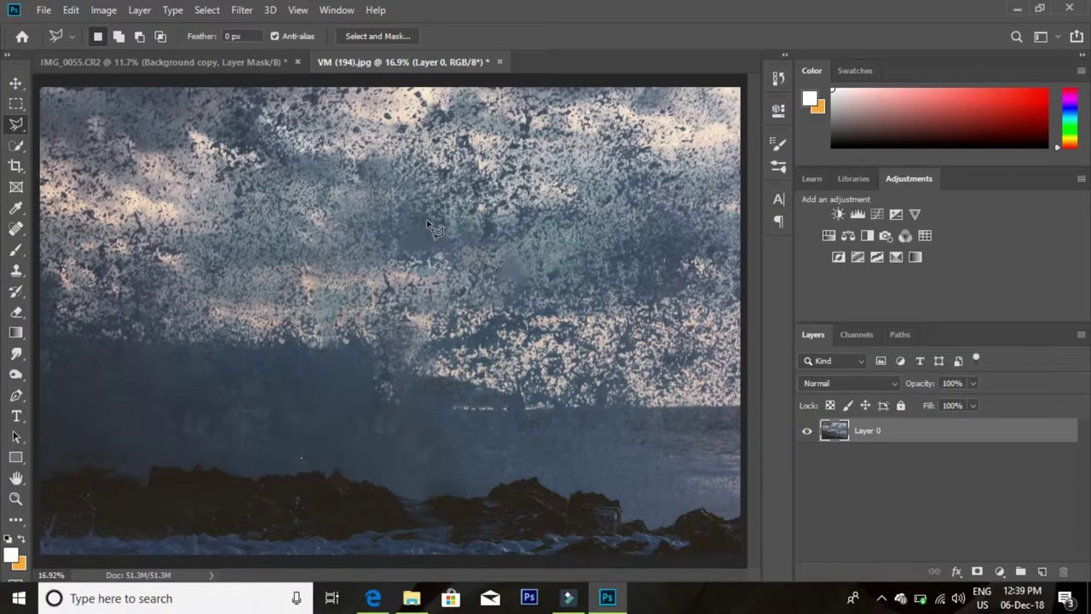
Step: Bring the VM (194).jpg sea photo into the portrait as Layer 1, scaled to about 64%
{"action": "left_click", "coordinate": [16, 83]}
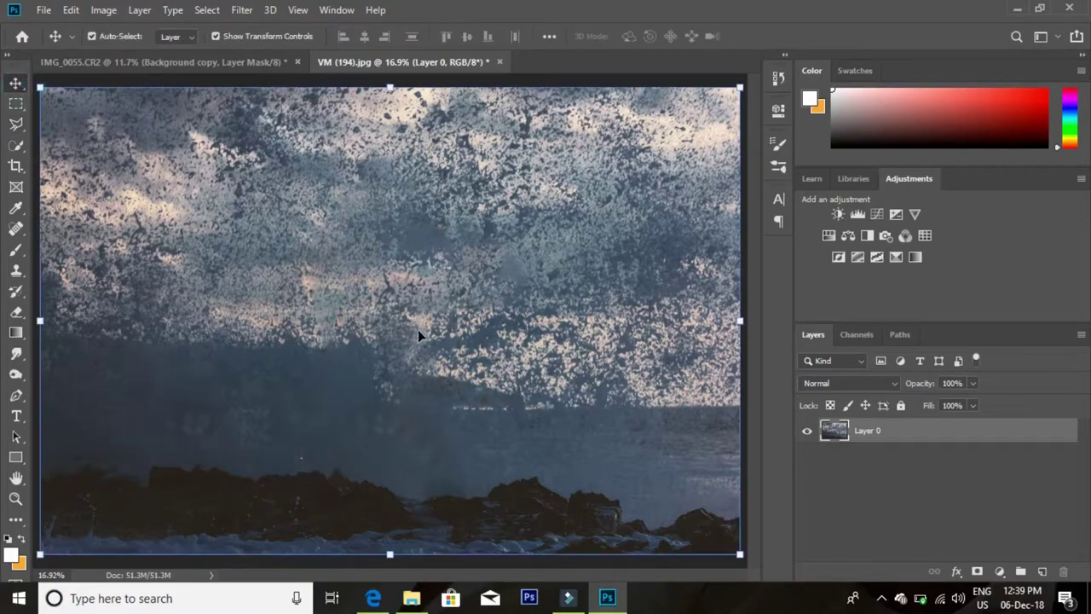
{"action": "left_click_drag", "start_coordinate": [418, 331], "coordinate": [334, 341]}
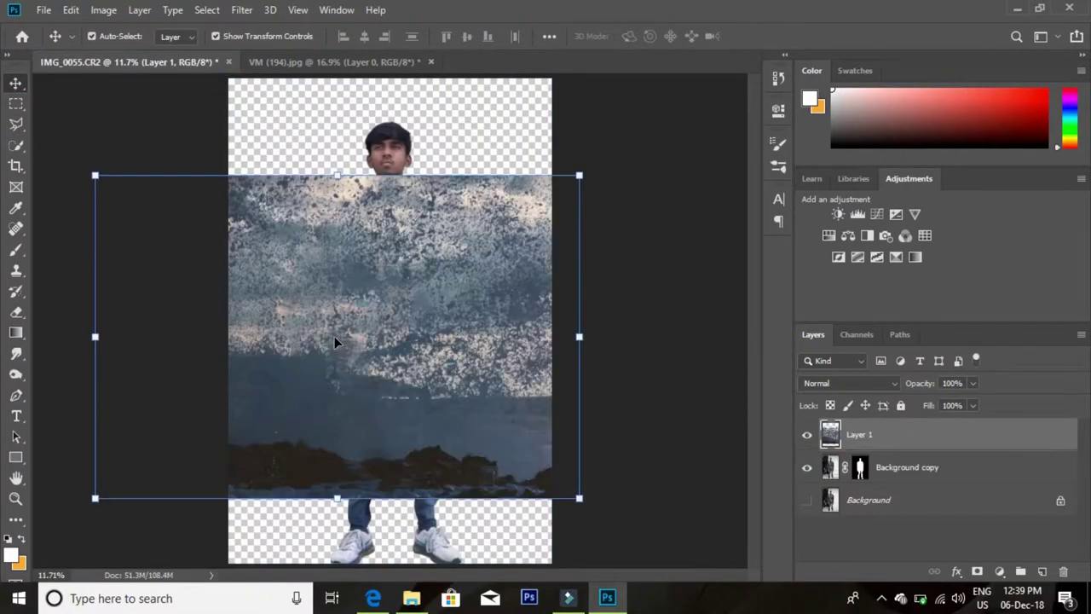
{"action": "left_click_drag", "start_coordinate": [579, 174], "coordinate": [434, 273]}
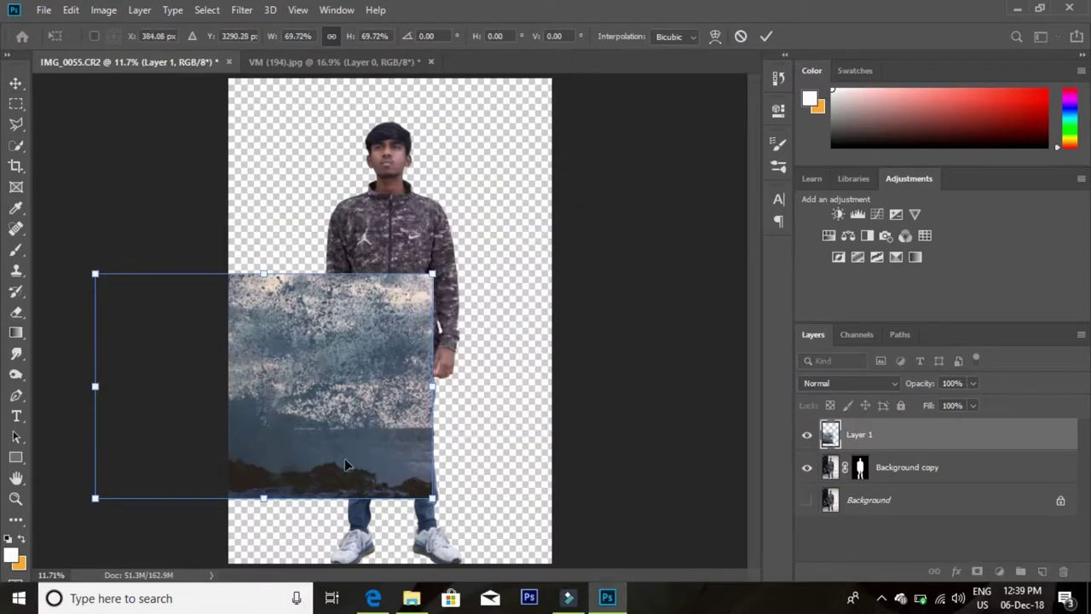
{"action": "left_click_drag", "start_coordinate": [344, 458], "coordinate": [457, 453]}
{"action": "left_click_drag", "start_coordinate": [543, 279], "coordinate": [529, 285]}
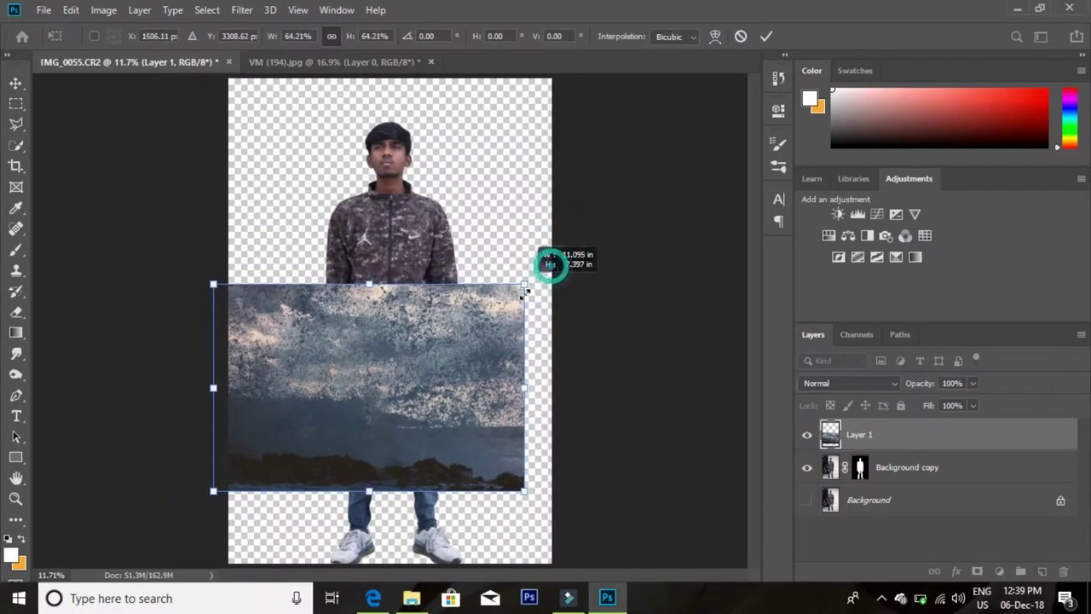
{"action": "left_click_drag", "start_coordinate": [462, 399], "coordinate": [482, 394]}
{"action": "left_click", "coordinate": [767, 36]}
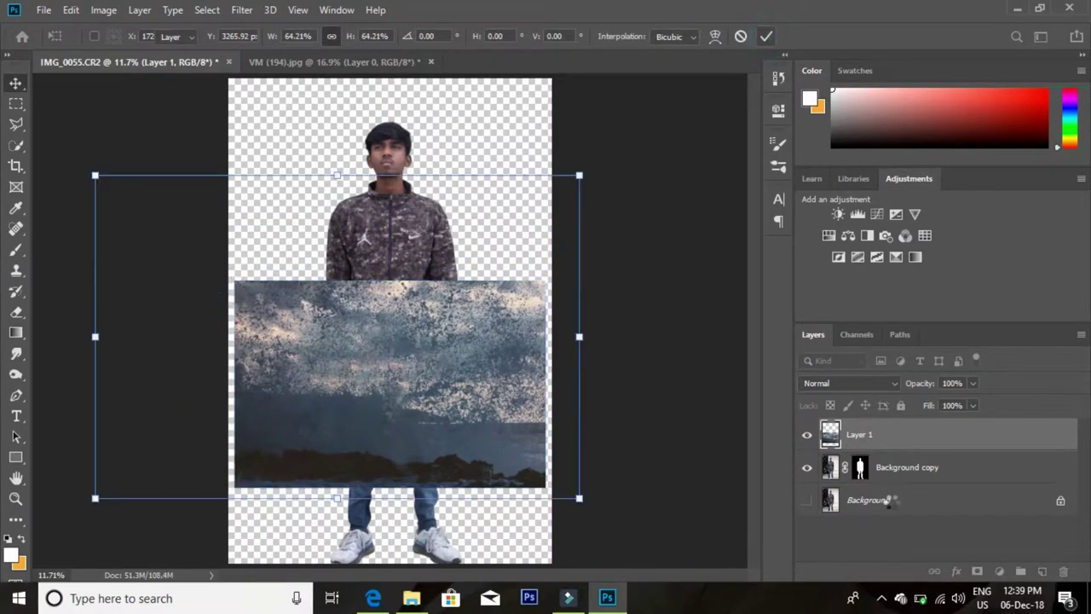
Step: Select the person's layer and drag the crop edges outward left, up and right
{"action": "left_click", "coordinate": [892, 470]}
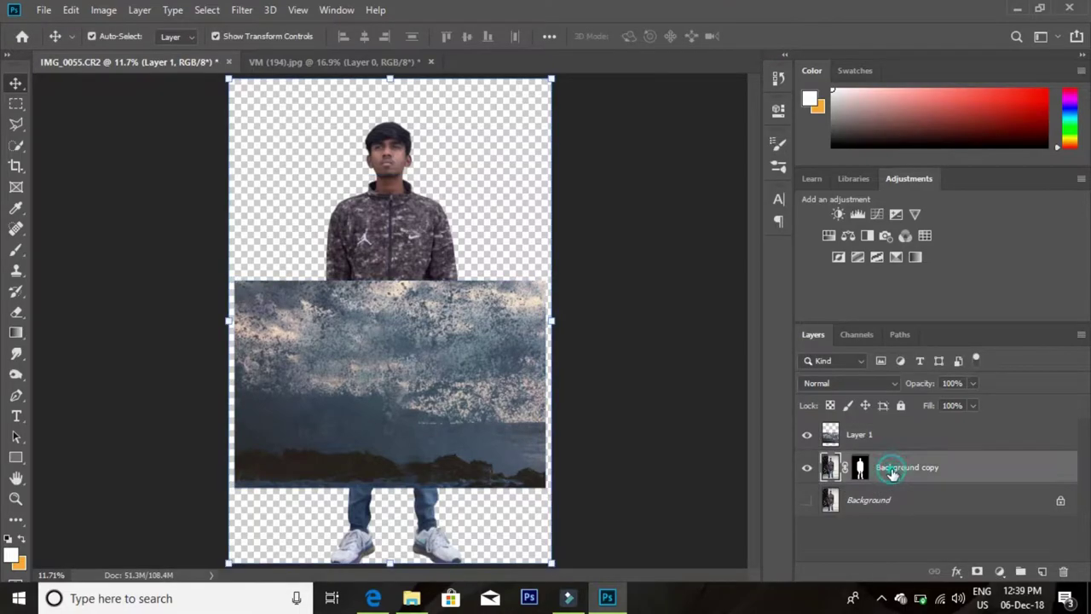
{"action": "left_click", "coordinate": [15, 167]}
{"action": "left_click_drag", "start_coordinate": [225, 321], "coordinate": [153, 304]}
{"action": "mouse_move", "coordinate": [389, 80]}
{"action": "left_mouse_down"}
{"action": "mouse_move", "coordinate": [405, 112]}
{"action": "mouse_move", "coordinate": [408, 100]}
{"action": "left_mouse_up"}
{"action": "left_click_drag", "start_coordinate": [615, 372], "coordinate": [625, 376]}
Step: Commit the canvas extension, fit the image in view, and select the sea photo layer
{"action": "left_click", "coordinate": [845, 37]}
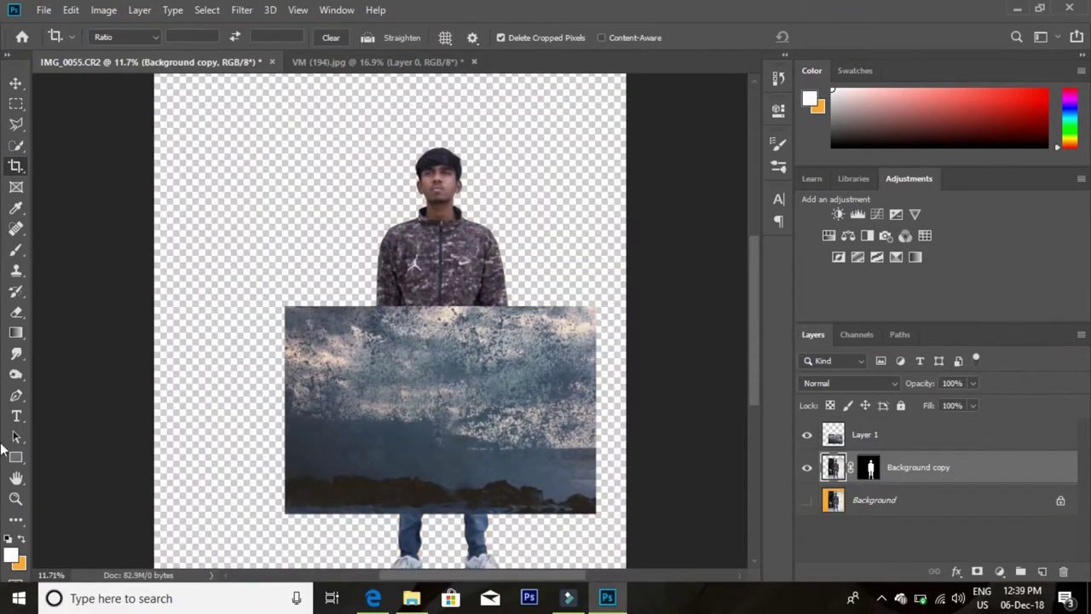
{"action": "left_click", "coordinate": [15, 498]}
{"action": "right_click", "coordinate": [426, 286]}
{"action": "left_click", "coordinate": [444, 291]}
{"action": "left_click", "coordinate": [891, 439]}
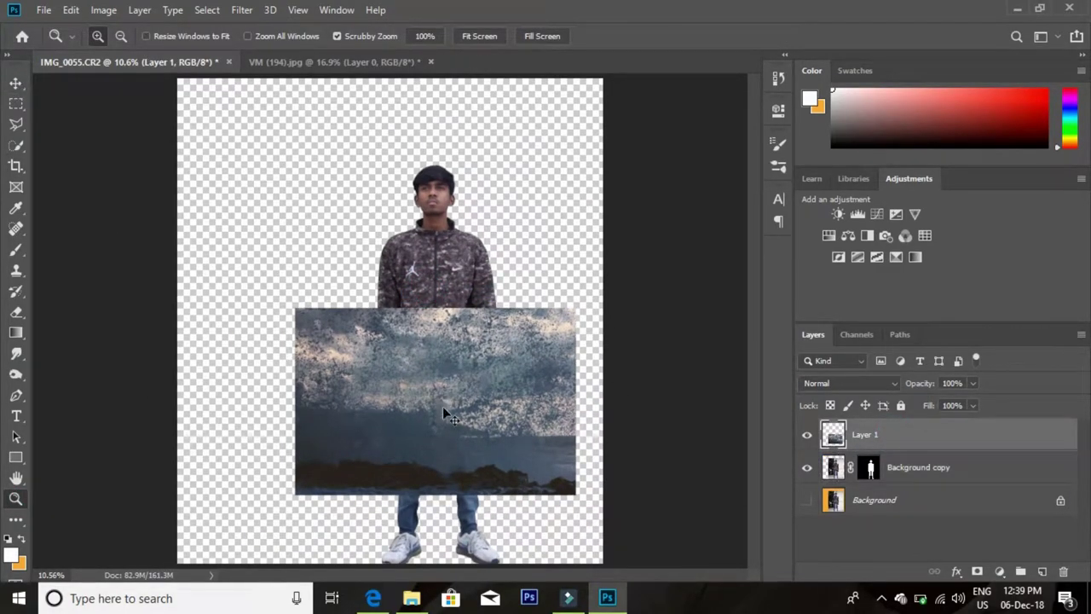
Step: Free Transform the sea photo, enlarging it and moving it lower on the canvas
{"action": "key", "text": "ctrl+t"}
{"action": "left_click_drag", "start_coordinate": [442, 396], "coordinate": [355, 209]}
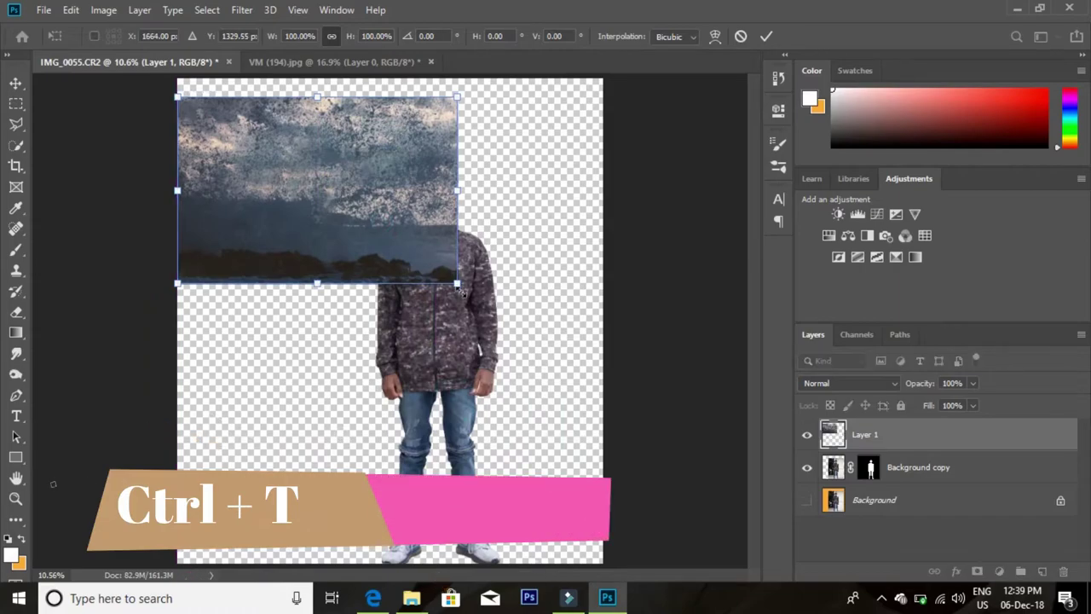
{"action": "mouse_move", "coordinate": [458, 283]}
{"action": "left_mouse_down"}
{"action": "mouse_move", "coordinate": [719, 500]}
{"action": "mouse_move", "coordinate": [741, 546]}
{"action": "left_mouse_up"}
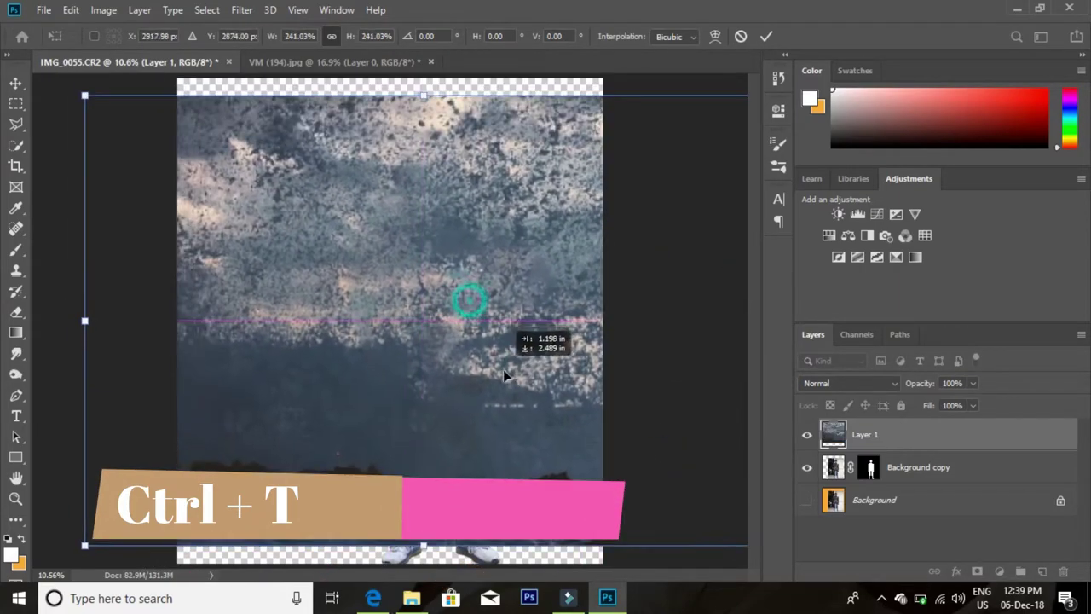
{"action": "mouse_move", "coordinate": [503, 369]}
{"action": "left_mouse_down"}
{"action": "mouse_move", "coordinate": [508, 385]}
{"action": "mouse_move", "coordinate": [555, 376]}
{"action": "mouse_move", "coordinate": [534, 371]}
{"action": "mouse_move", "coordinate": [529, 386]}
{"action": "mouse_move", "coordinate": [383, 297]}
{"action": "left_mouse_up"}
{"action": "left_click_drag", "start_coordinate": [631, 470], "coordinate": [516, 395]}
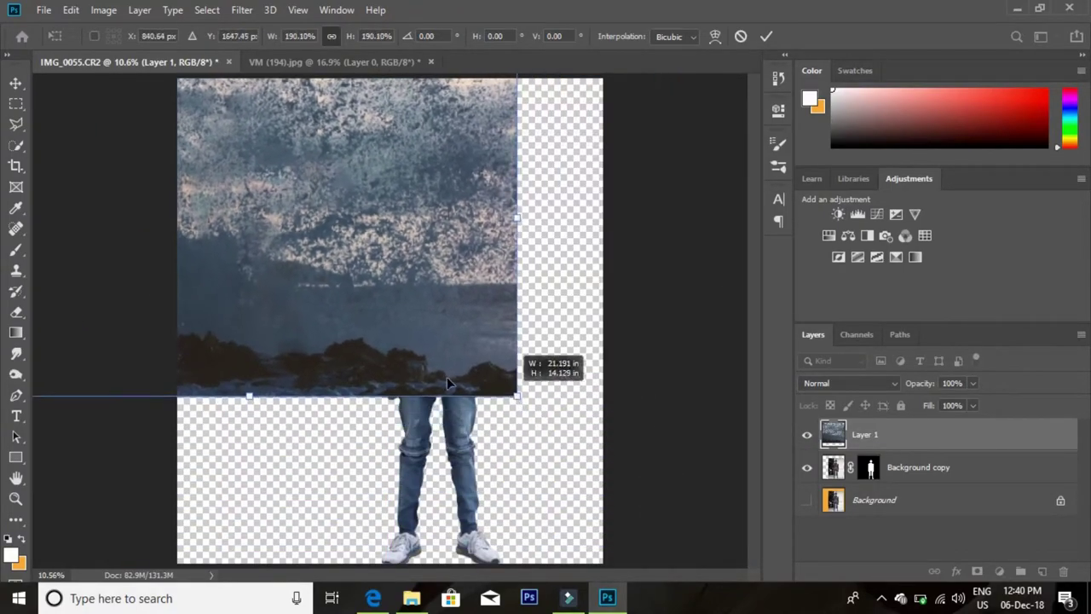
{"action": "mouse_move", "coordinate": [478, 324]}
{"action": "left_mouse_down"}
{"action": "mouse_move", "coordinate": [561, 399]}
{"action": "mouse_move", "coordinate": [511, 417]}
{"action": "mouse_move", "coordinate": [526, 435]}
{"action": "left_mouse_up"}
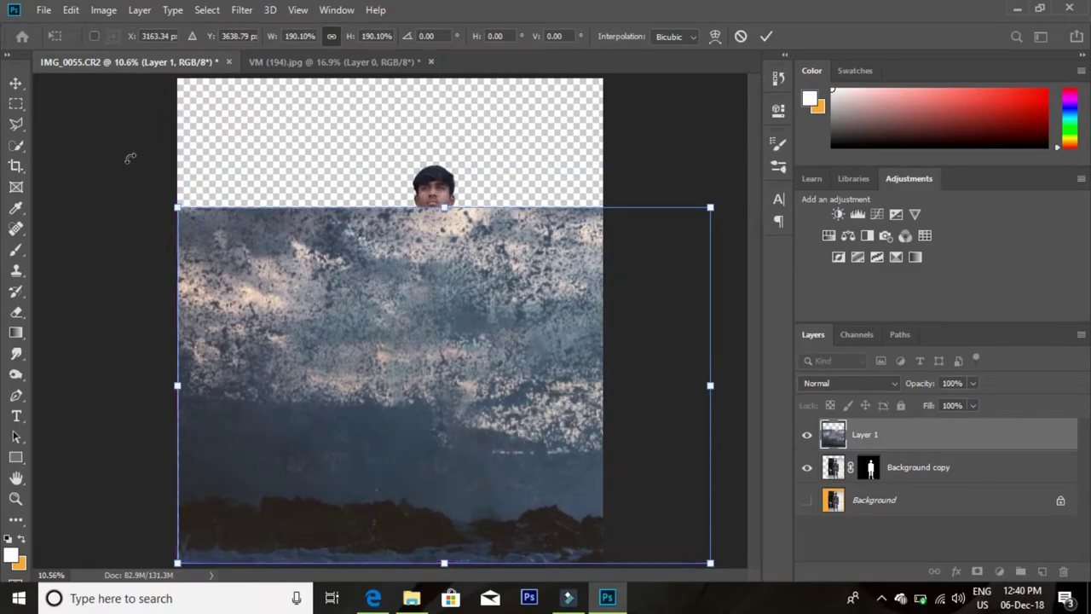
Step: Finish scaling the sea photo to about 206% and move its layer below Background copy
{"action": "left_click_drag", "start_coordinate": [177, 207], "coordinate": [132, 177]}
{"action": "left_click", "coordinate": [372, 357]}
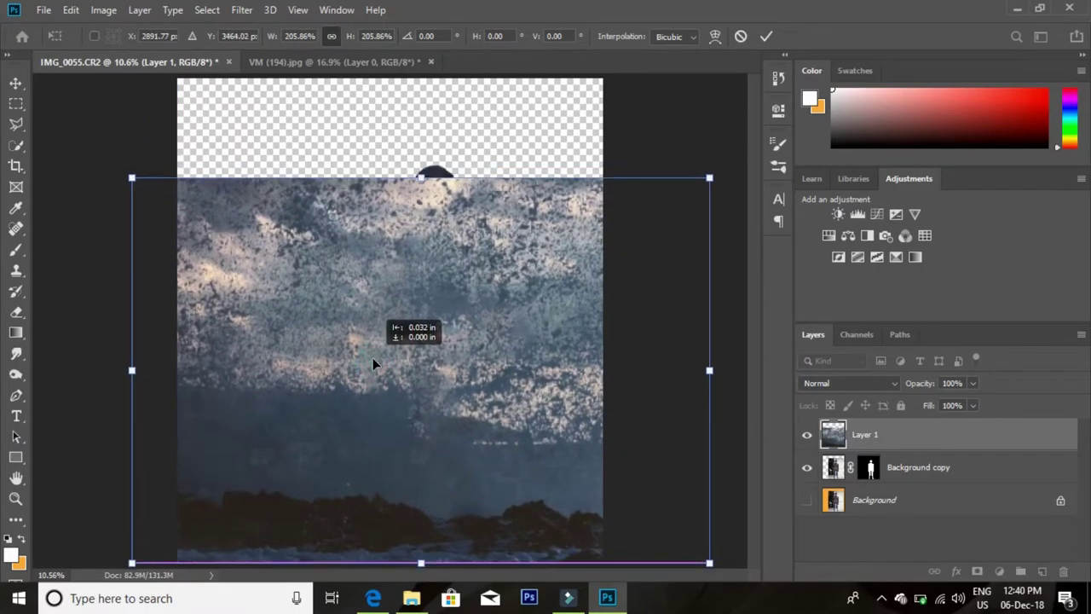
{"action": "left_click_drag", "start_coordinate": [372, 357], "coordinate": [370, 358]}
{"action": "mouse_move", "coordinate": [130, 179]}
{"action": "left_mouse_down"}
{"action": "mouse_move", "coordinate": [117, 166]}
{"action": "mouse_move", "coordinate": [142, 183]}
{"action": "mouse_move", "coordinate": [130, 179]}
{"action": "left_mouse_up"}
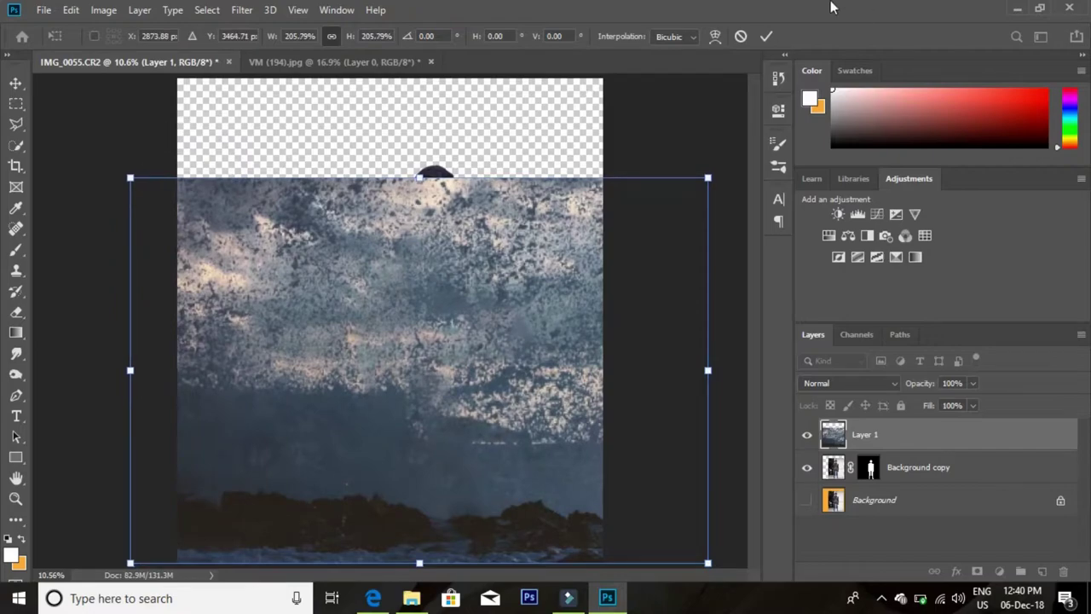
{"action": "left_click", "coordinate": [766, 36]}
{"action": "key", "text": "z"}
{"action": "left_click_drag", "start_coordinate": [878, 436], "coordinate": [928, 486]}
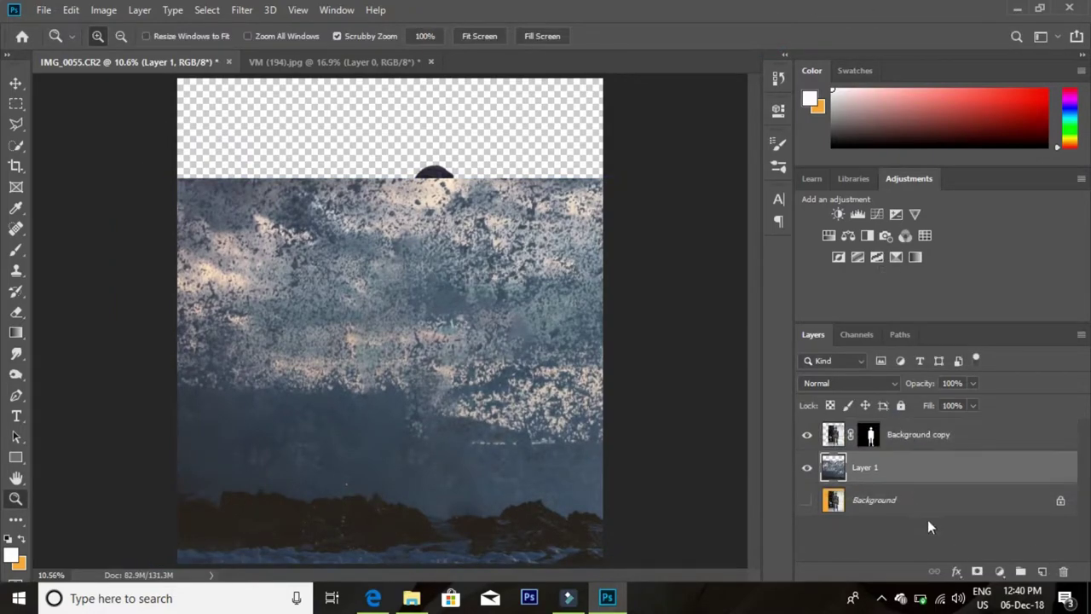
Step: Slightly readjust the sea photo's size and commit the transform
{"action": "key", "text": "ctrl+t"}
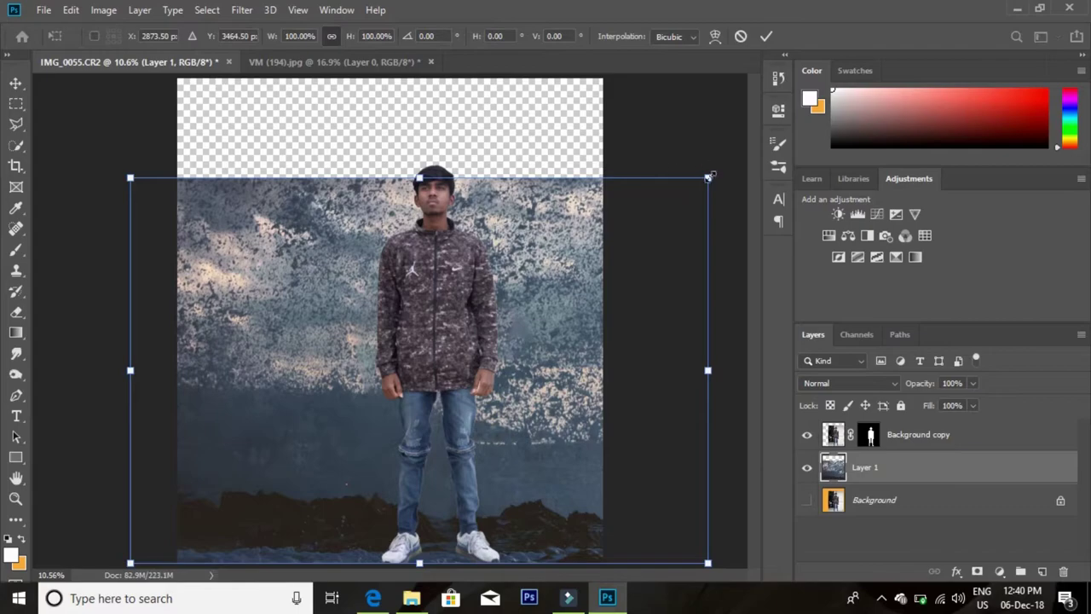
{"action": "left_click_drag", "start_coordinate": [706, 177], "coordinate": [699, 182]}
{"action": "left_click", "coordinate": [767, 36]}
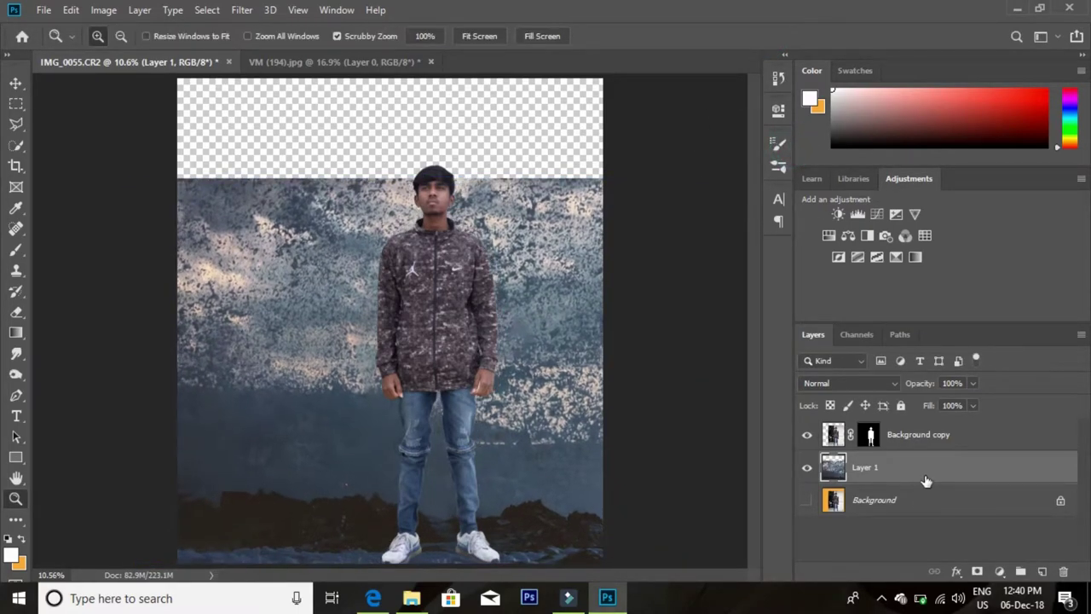
Step: Scale the person to about 80% and position them standing on the rocks
{"action": "left_click", "coordinate": [895, 439]}
{"action": "key", "text": "ctrl+t"}
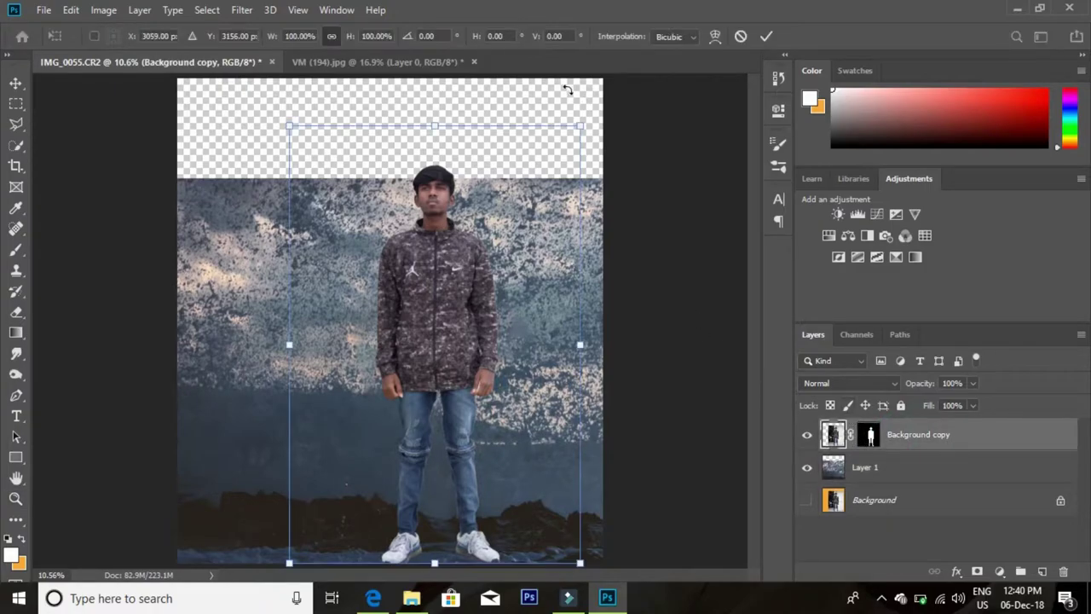
{"action": "left_click_drag", "start_coordinate": [579, 128], "coordinate": [542, 183]}
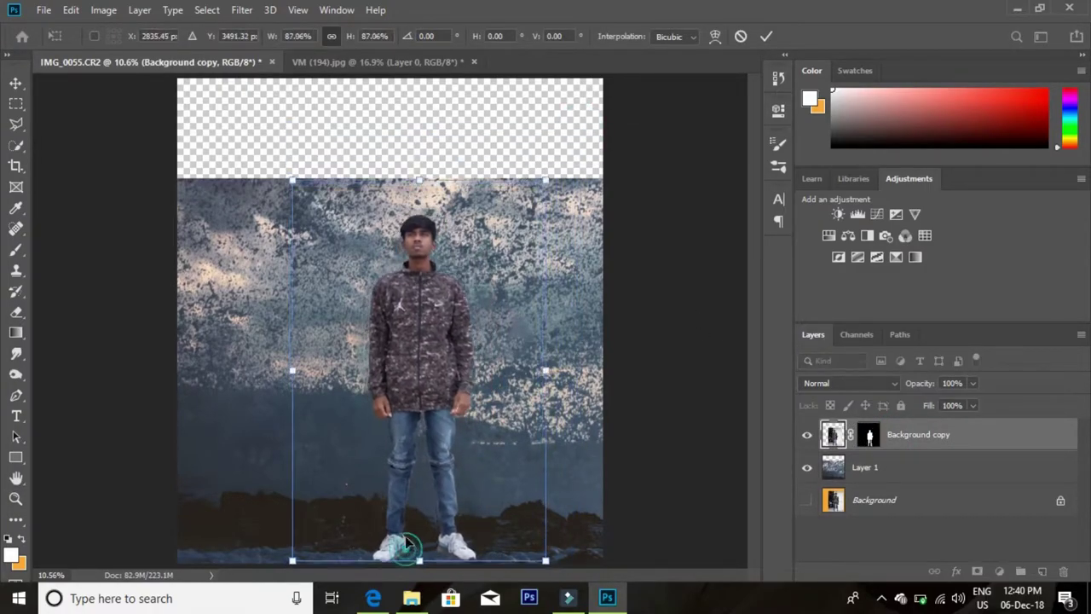
{"action": "left_click_drag", "start_coordinate": [407, 560], "coordinate": [385, 512]}
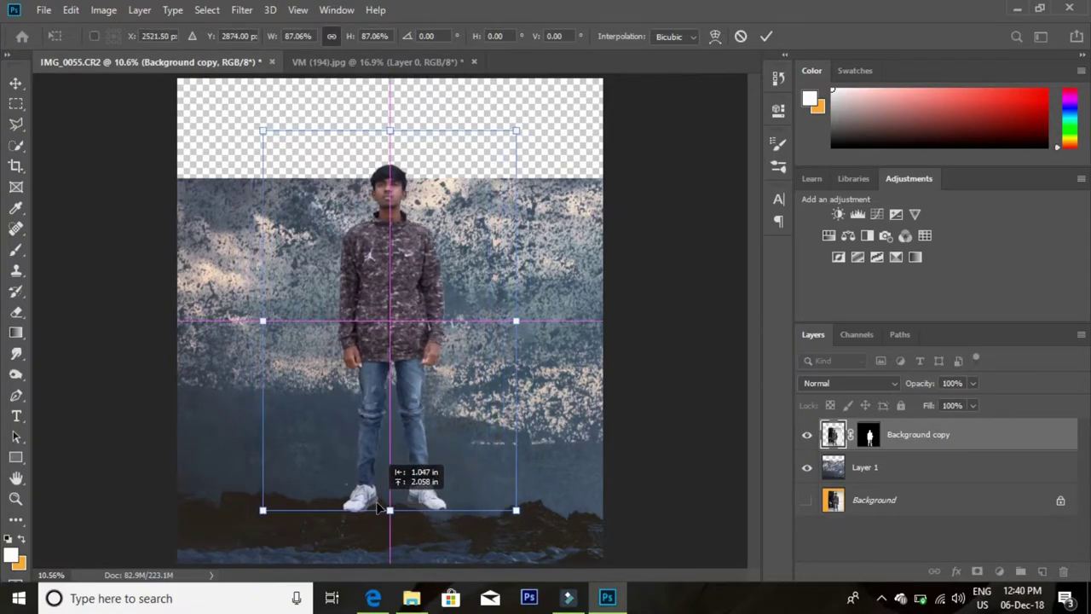
{"action": "left_click_drag", "start_coordinate": [385, 512], "coordinate": [379, 504]}
{"action": "left_click_drag", "start_coordinate": [516, 132], "coordinate": [496, 168]}
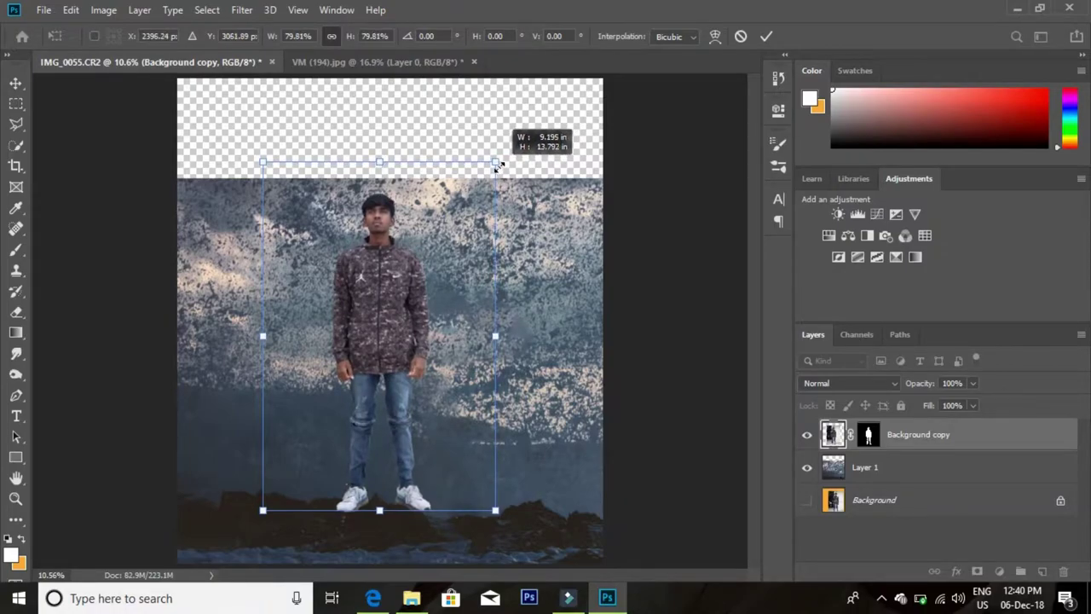
{"action": "left_click_drag", "start_coordinate": [496, 168], "coordinate": [498, 167]}
{"action": "left_click", "coordinate": [765, 36]}
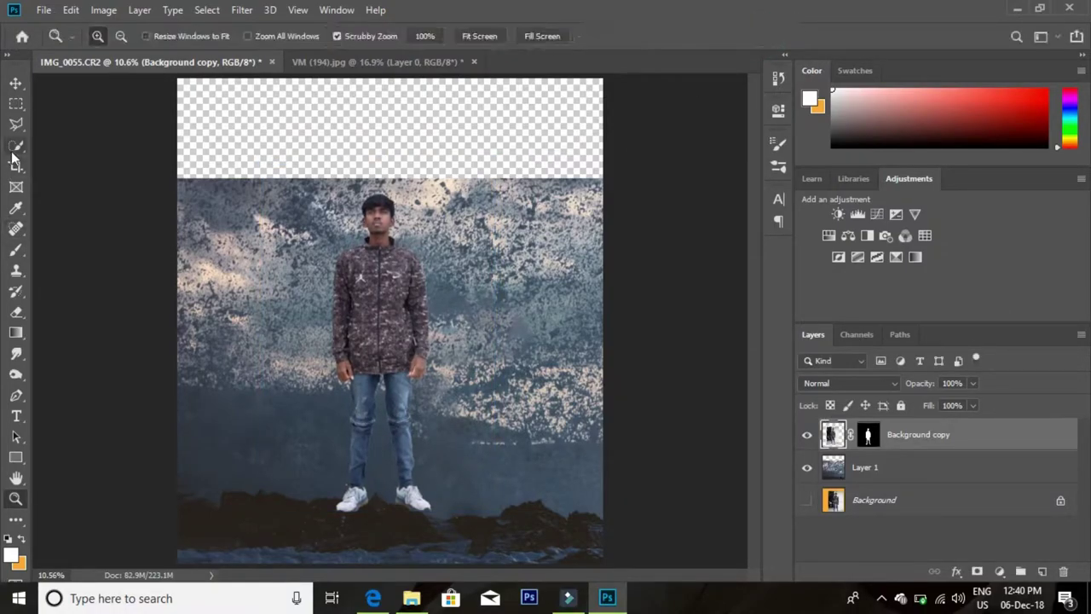
Step: Trim the canvas slightly on the left and right sides, then zoom in on the shoes
{"action": "left_click", "coordinate": [16, 189]}
{"action": "left_click", "coordinate": [15, 166]}
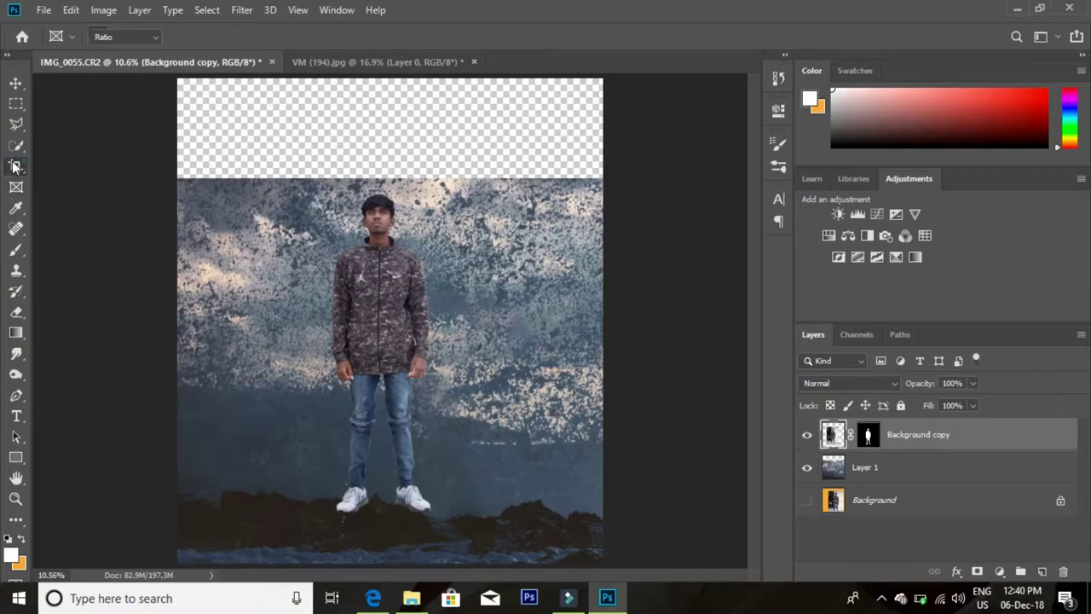
{"action": "left_click_drag", "start_coordinate": [178, 321], "coordinate": [185, 321]}
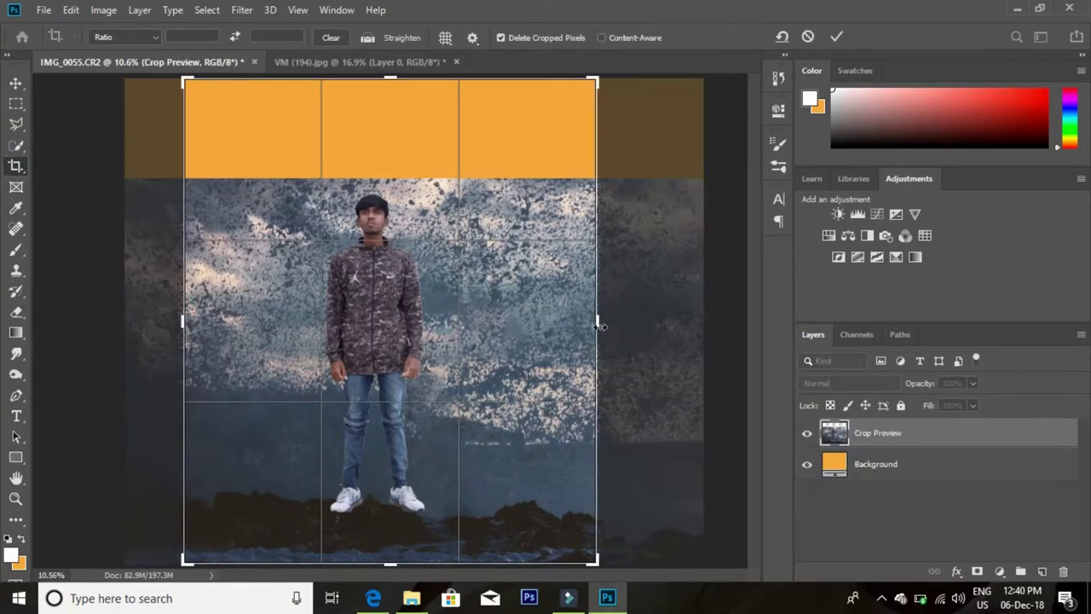
{"action": "left_click_drag", "start_coordinate": [597, 322], "coordinate": [587, 324]}
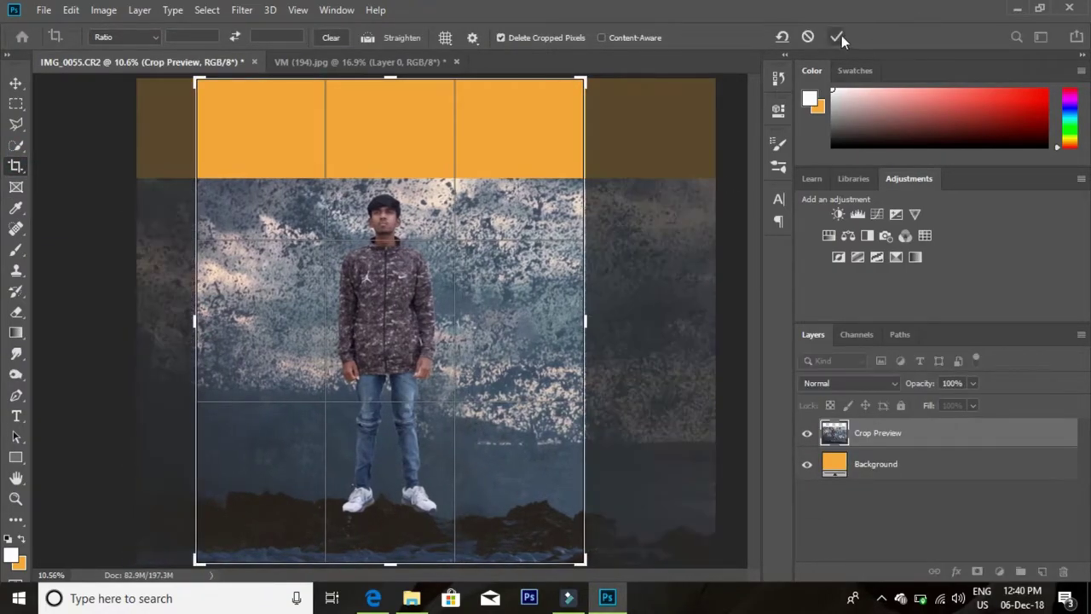
{"action": "left_click", "coordinate": [838, 35]}
{"action": "key", "text": "z"}
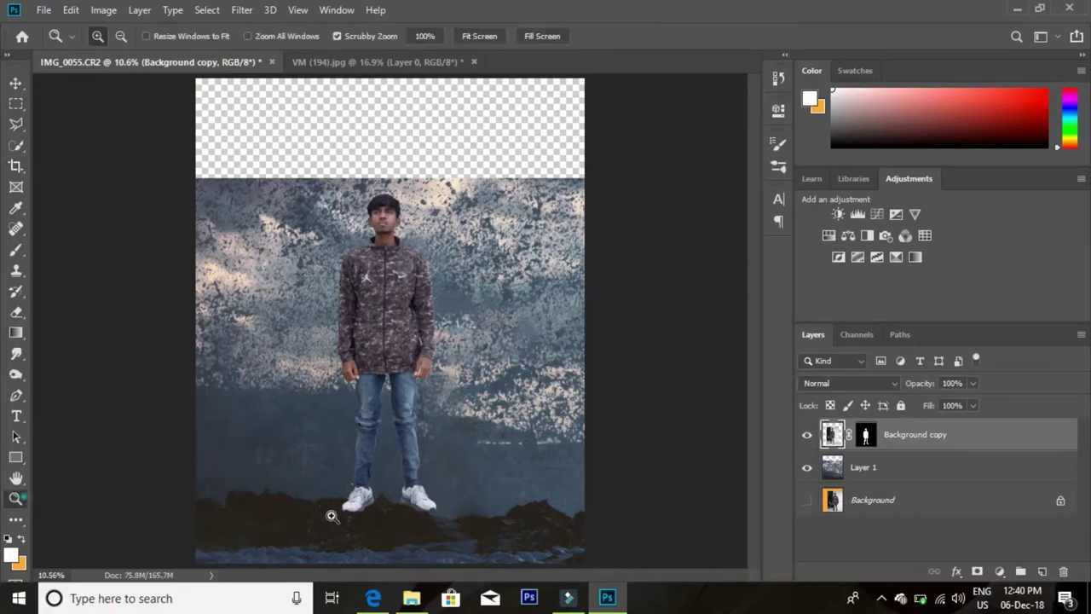
{"action": "left_click_drag", "start_coordinate": [402, 500], "coordinate": [570, 298]}
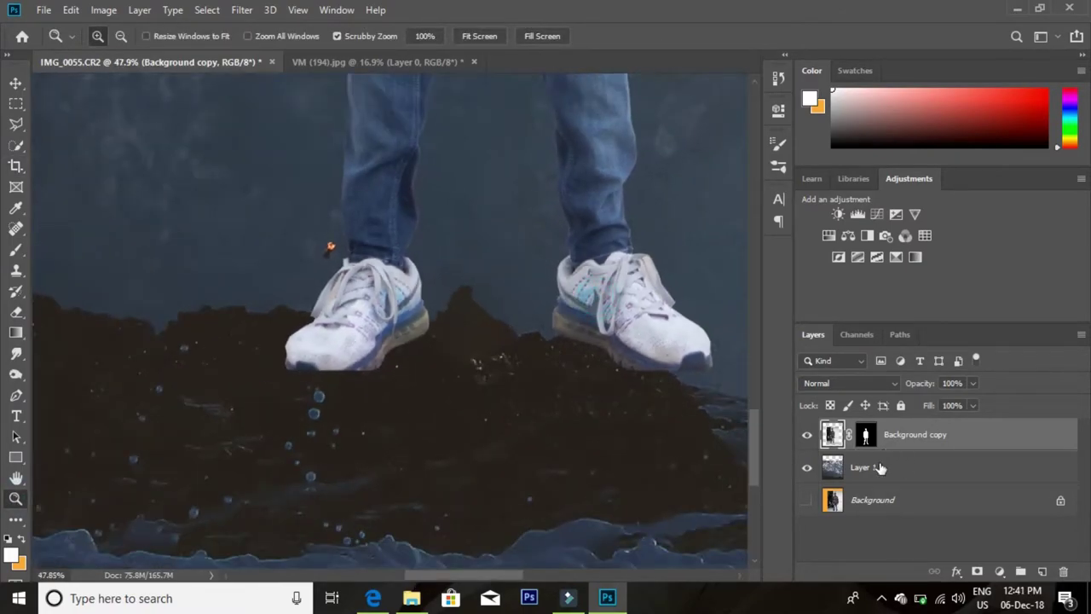
Step: Fade the Background copy person layer to 10% opacity
{"action": "left_click", "coordinate": [881, 467]}
{"action": "left_click", "coordinate": [16, 126]}
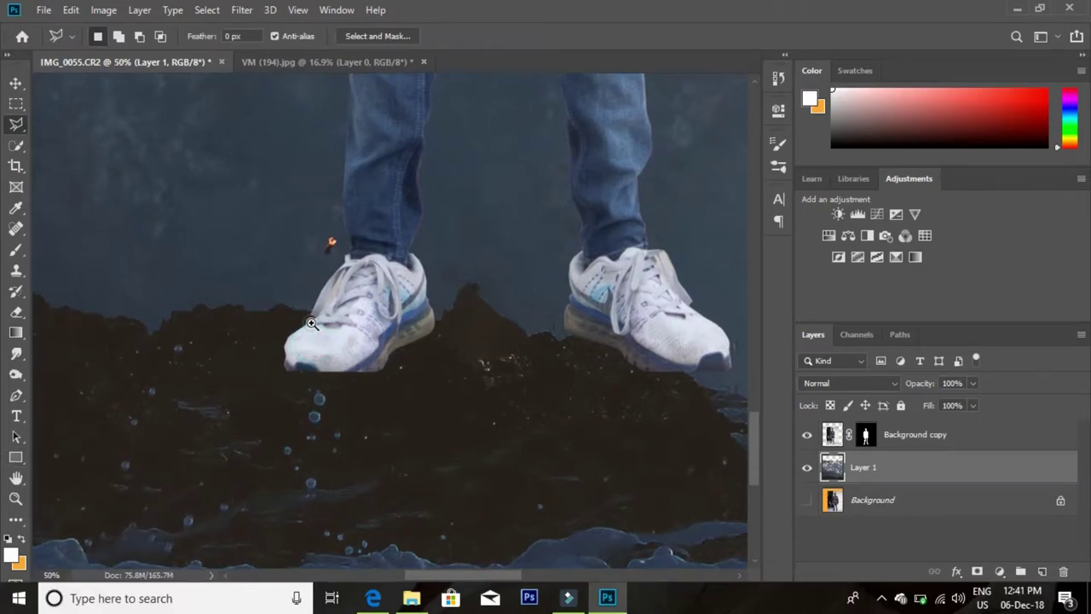
{"action": "left_click", "coordinate": [313, 343]}
{"action": "left_click", "coordinate": [913, 434]}
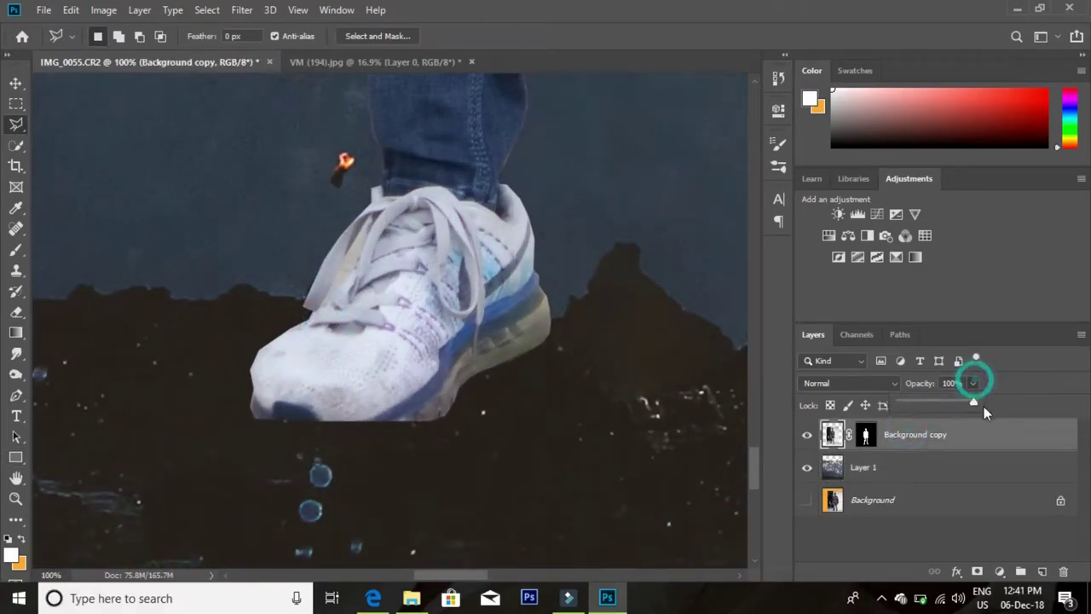
{"action": "left_click_drag", "start_coordinate": [984, 406], "coordinate": [945, 404]}
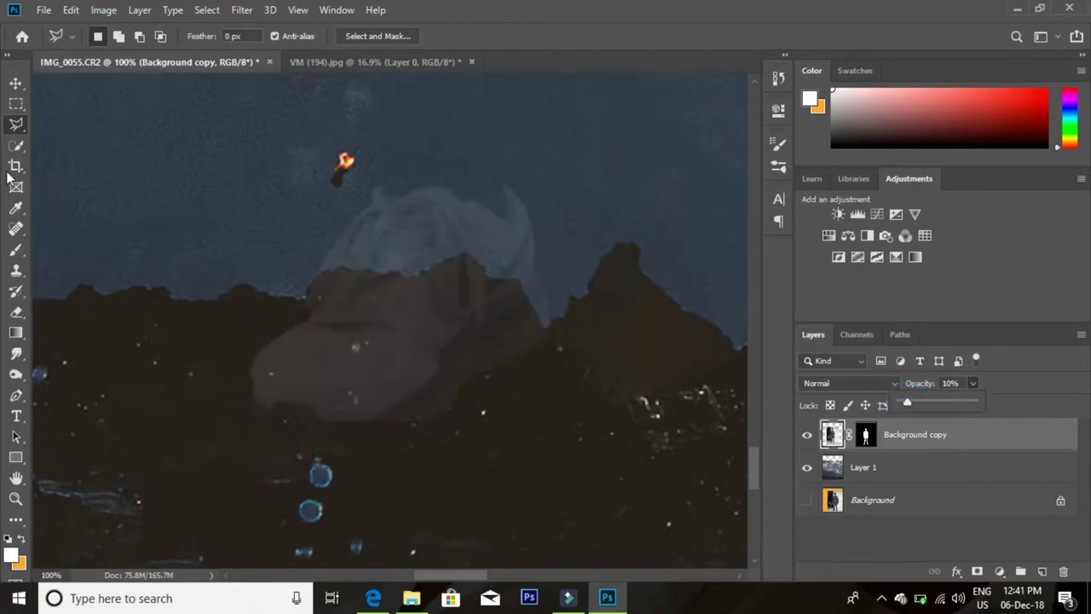
{"action": "left_click", "coordinate": [63, 493]}
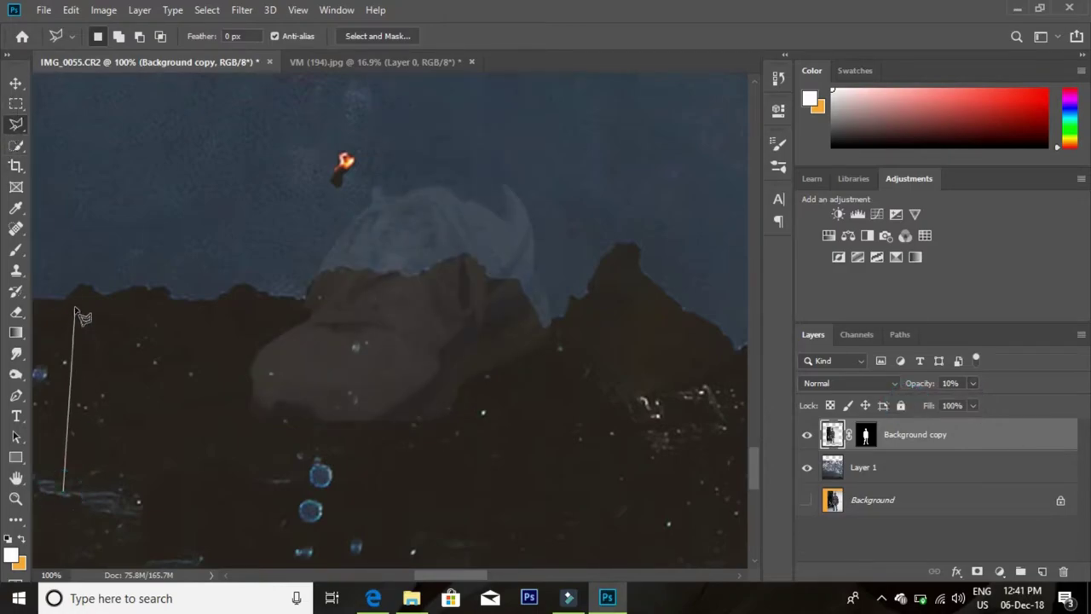
Step: With the Polygonal Lasso, trace points along the rocky ridge from the lower left up to the peak
{"action": "left_click", "coordinate": [72, 297]}
{"action": "left_click", "coordinate": [121, 294]}
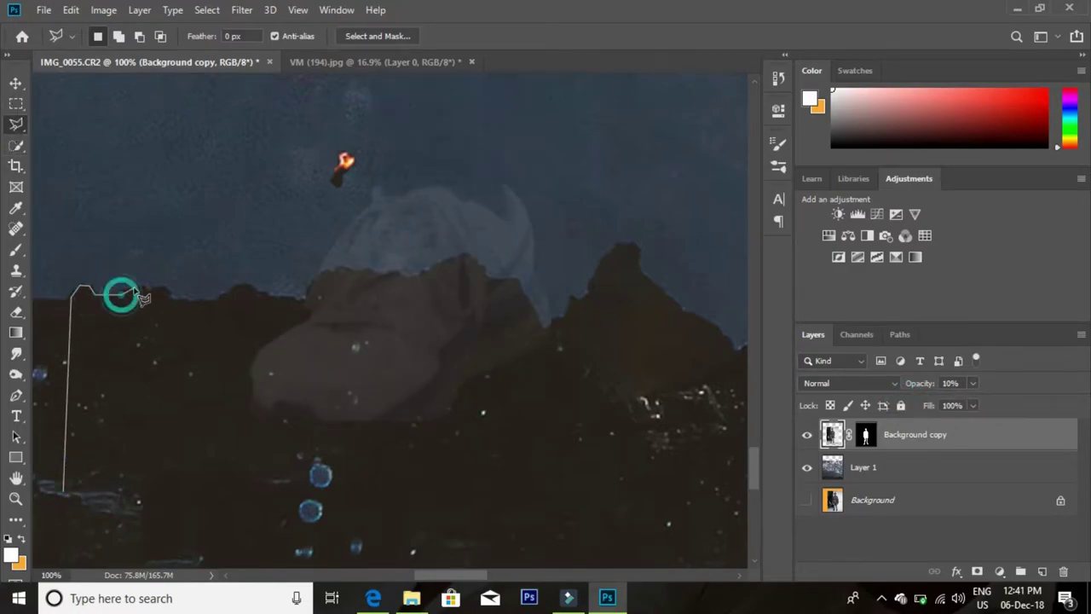
{"action": "left_click", "coordinate": [142, 285]}
{"action": "left_click", "coordinate": [158, 288]}
{"action": "left_click", "coordinate": [171, 300]}
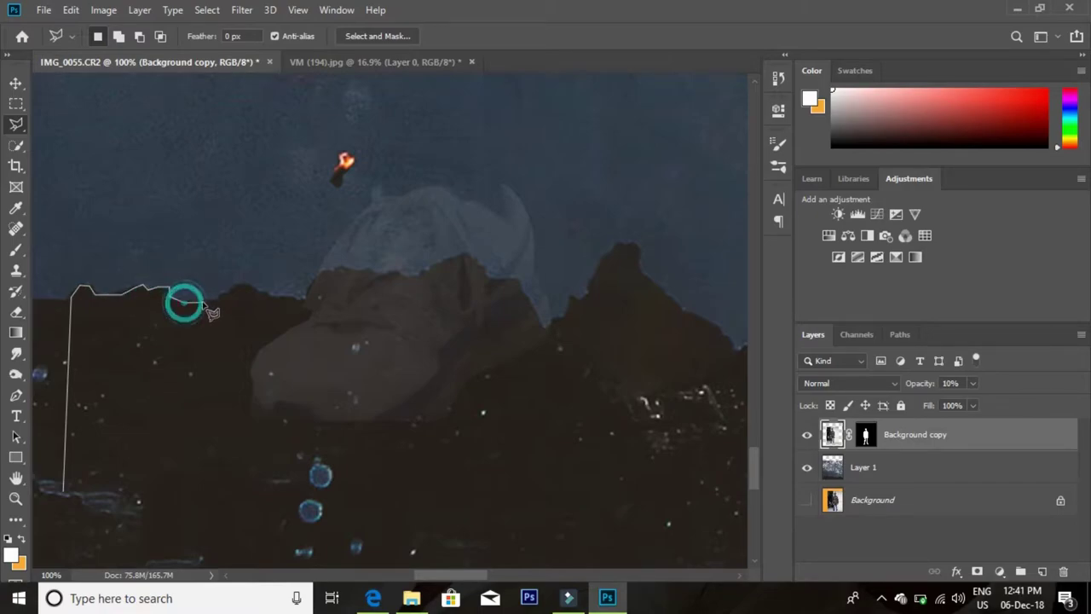
{"action": "left_click", "coordinate": [219, 299]}
{"action": "left_click", "coordinate": [244, 288]}
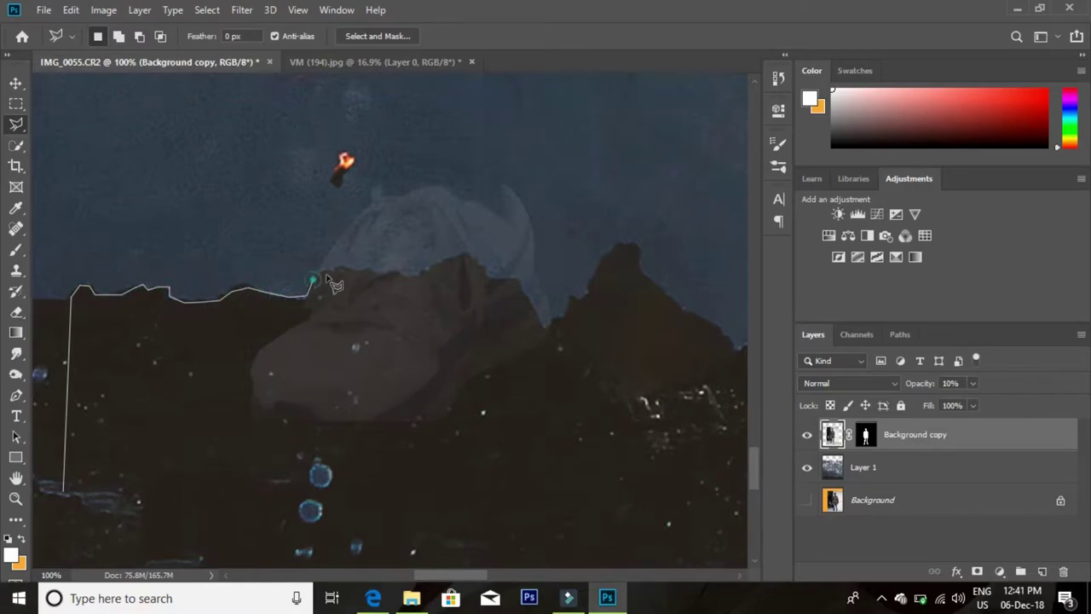
{"action": "left_click", "coordinate": [458, 258]}
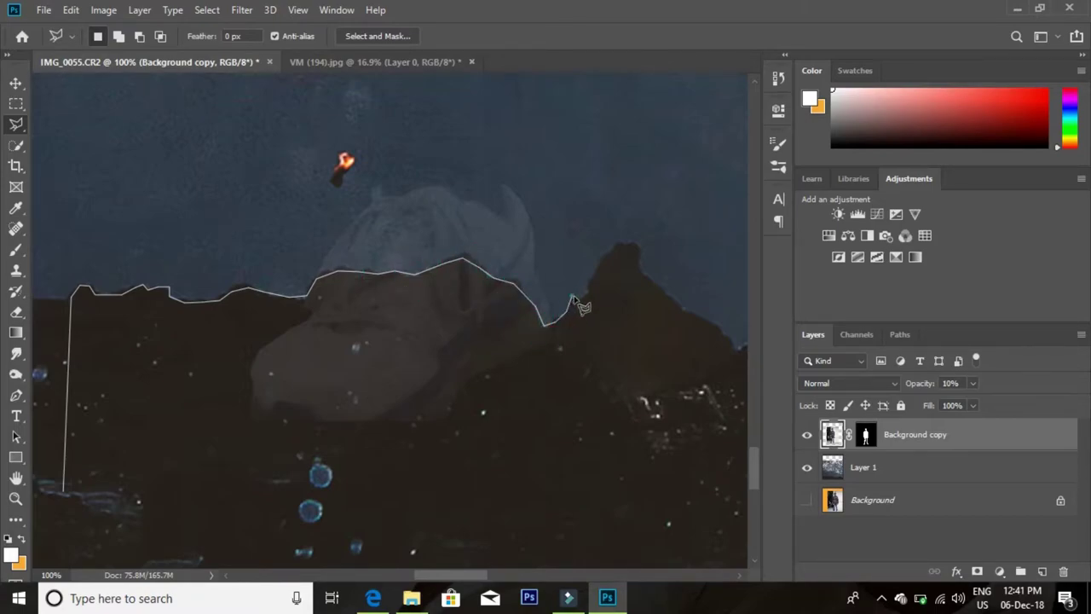
{"action": "left_click", "coordinate": [614, 248]}
{"action": "left_click", "coordinate": [549, 269]}
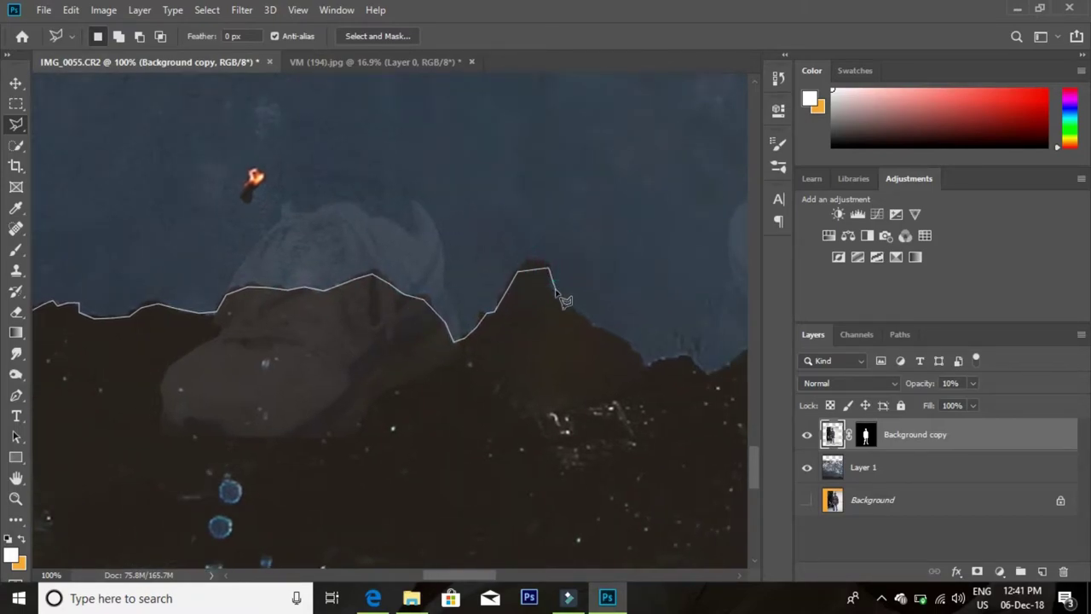
{"action": "left_click_drag", "start_coordinate": [605, 328], "coordinate": [506, 308]}
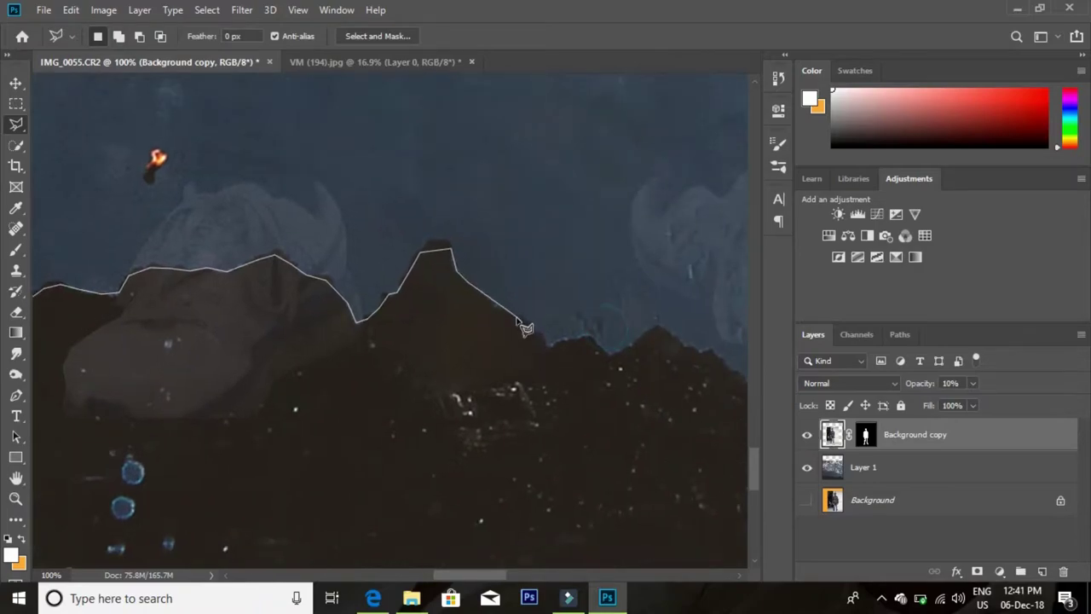
{"action": "left_click_drag", "start_coordinate": [576, 346], "coordinate": [529, 357]}
{"action": "left_click", "coordinate": [567, 318]}
Step: Continue down the ridge slope and along the ground's bottom to close the selection
{"action": "left_click_drag", "start_coordinate": [618, 352], "coordinate": [515, 324]}
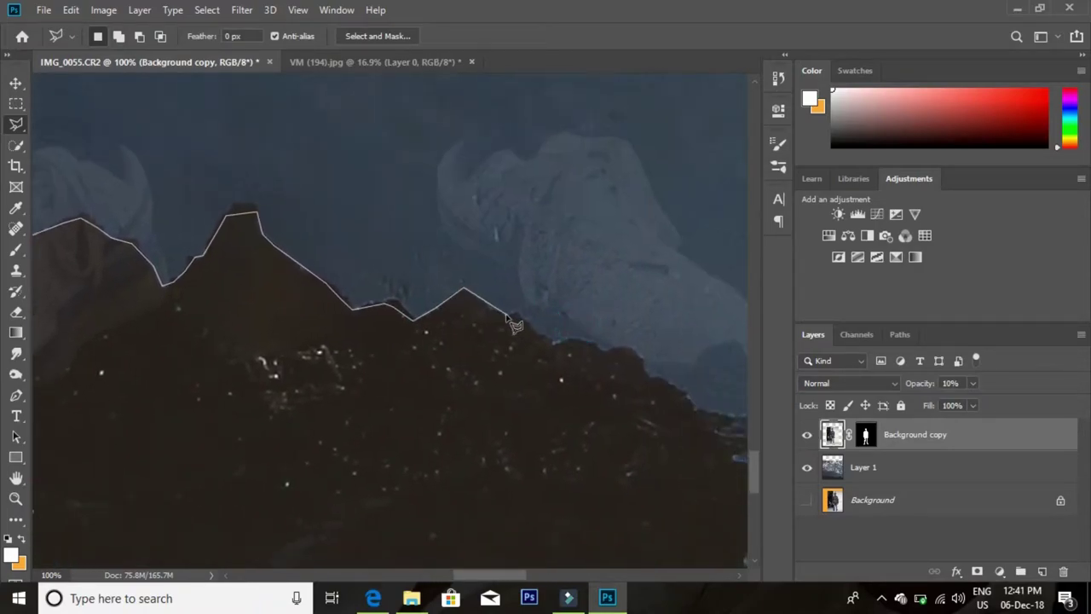
{"action": "left_click", "coordinate": [653, 382]}
{"action": "mouse_move", "coordinate": [700, 417]}
{"action": "left_mouse_down"}
{"action": "mouse_move", "coordinate": [653, 383]}
{"action": "mouse_move", "coordinate": [625, 333]}
{"action": "left_mouse_up"}
{"action": "left_click", "coordinate": [645, 367]}
{"action": "left_click", "coordinate": [626, 333]}
{"action": "left_click_drag", "start_coordinate": [657, 408], "coordinate": [660, 337]}
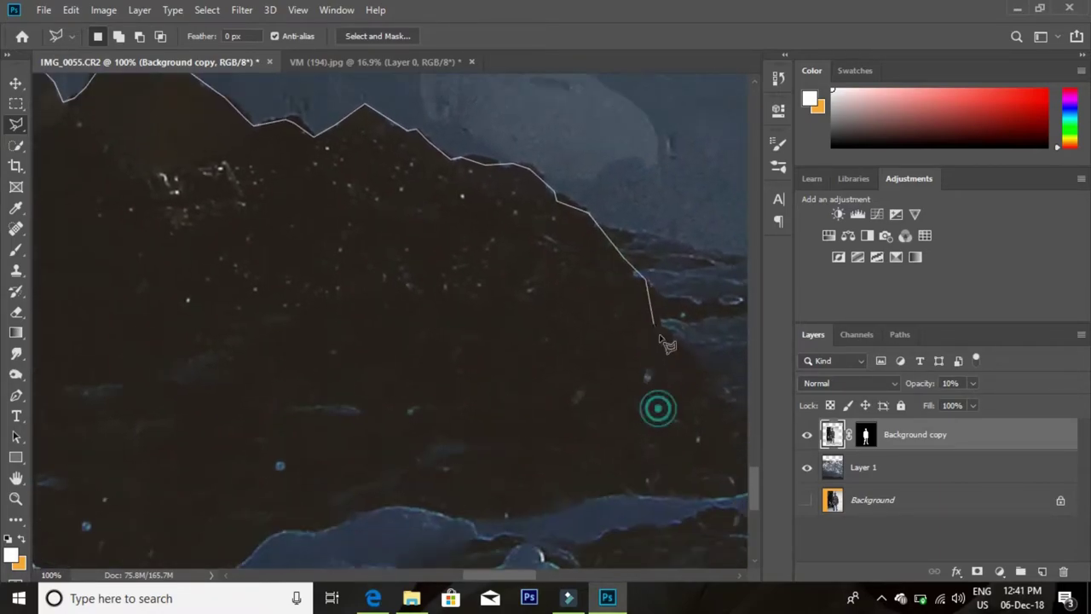
{"action": "left_click", "coordinate": [682, 356]}
{"action": "left_click", "coordinate": [141, 461]}
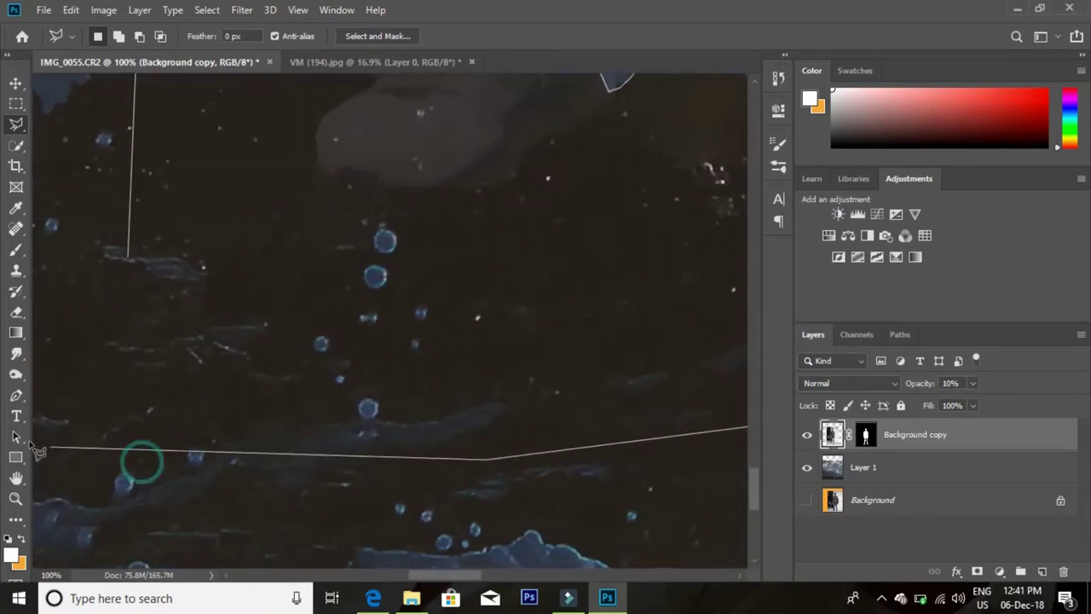
{"action": "left_click", "coordinate": [37, 450]}
{"action": "left_click", "coordinate": [135, 255]}
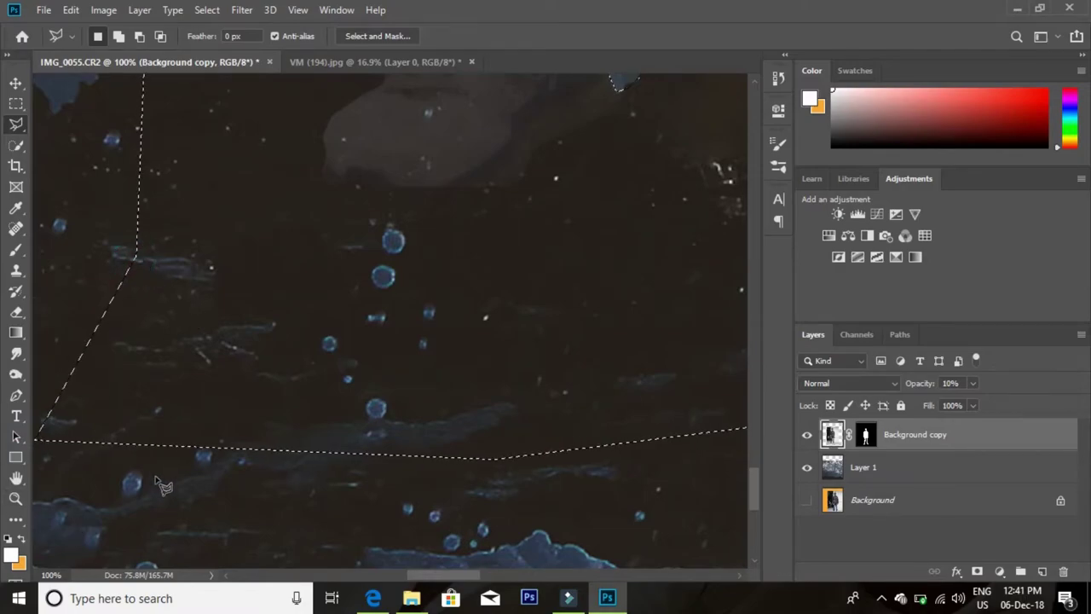
{"action": "key", "text": "z"}
{"action": "left_click", "coordinate": [852, 468]}
Step: Copy the selected ground to a new Layer 2 and restore Background copy to 100% opacity beneath it
{"action": "left_click_drag", "start_coordinate": [442, 392], "coordinate": [414, 385]}
{"action": "key", "text": "ctrl+j"}
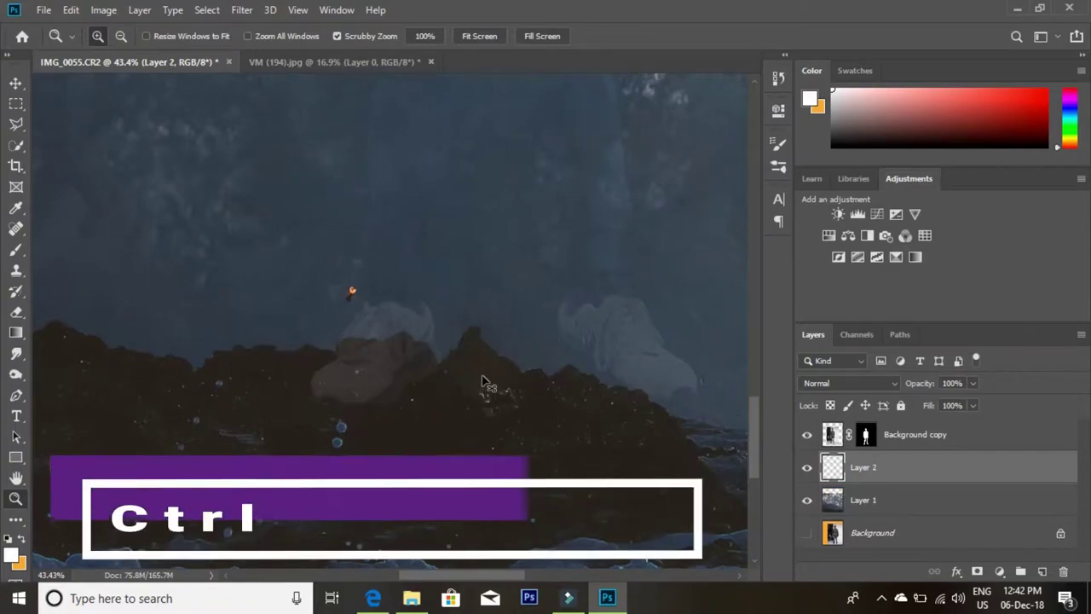
{"action": "left_click_drag", "start_coordinate": [904, 434], "coordinate": [921, 467]}
{"action": "left_click", "coordinate": [972, 405]}
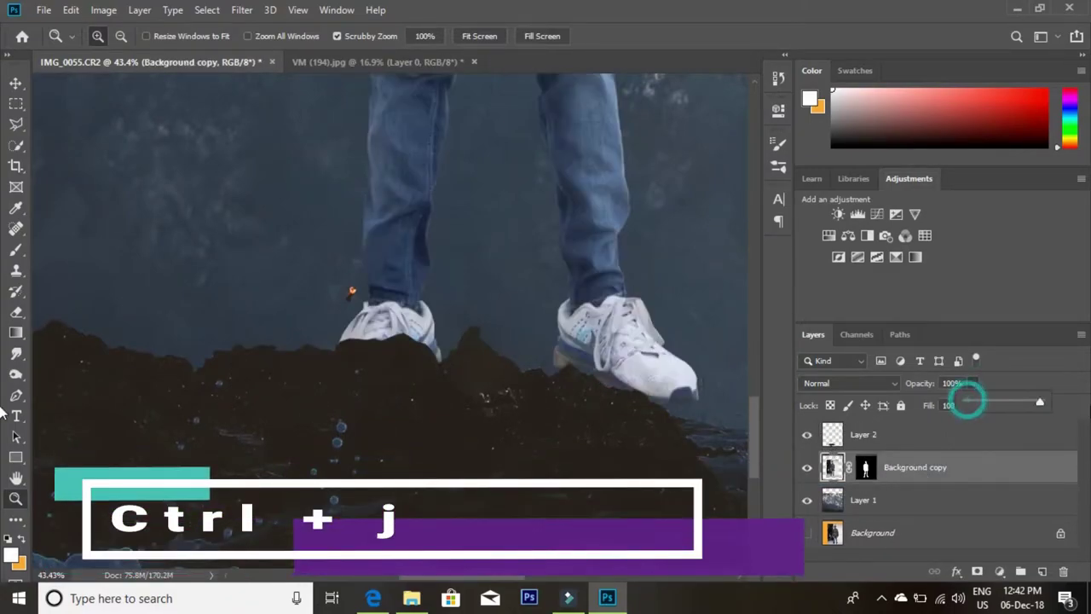
Step: Scale the Layer 2 ground to about 117.56% and nudge it into place
{"action": "left_click_drag", "start_coordinate": [491, 378], "coordinate": [475, 475]}
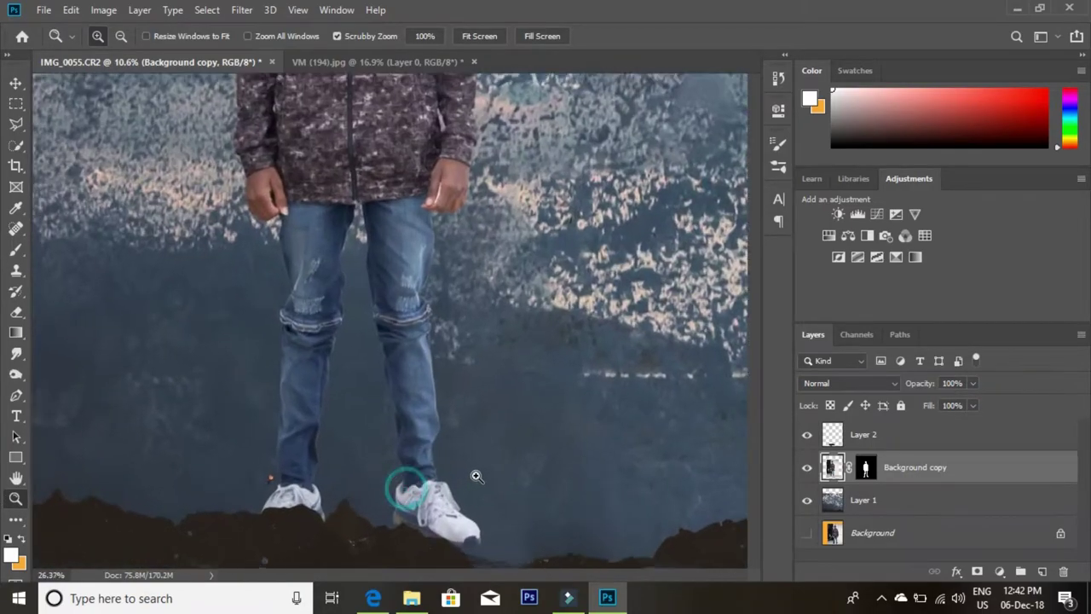
{"action": "mouse_move", "coordinate": [500, 343]}
{"action": "left_mouse_down"}
{"action": "mouse_move", "coordinate": [501, 299]}
{"action": "mouse_move", "coordinate": [854, 493]}
{"action": "left_mouse_up"}
{"action": "left_click", "coordinate": [880, 441]}
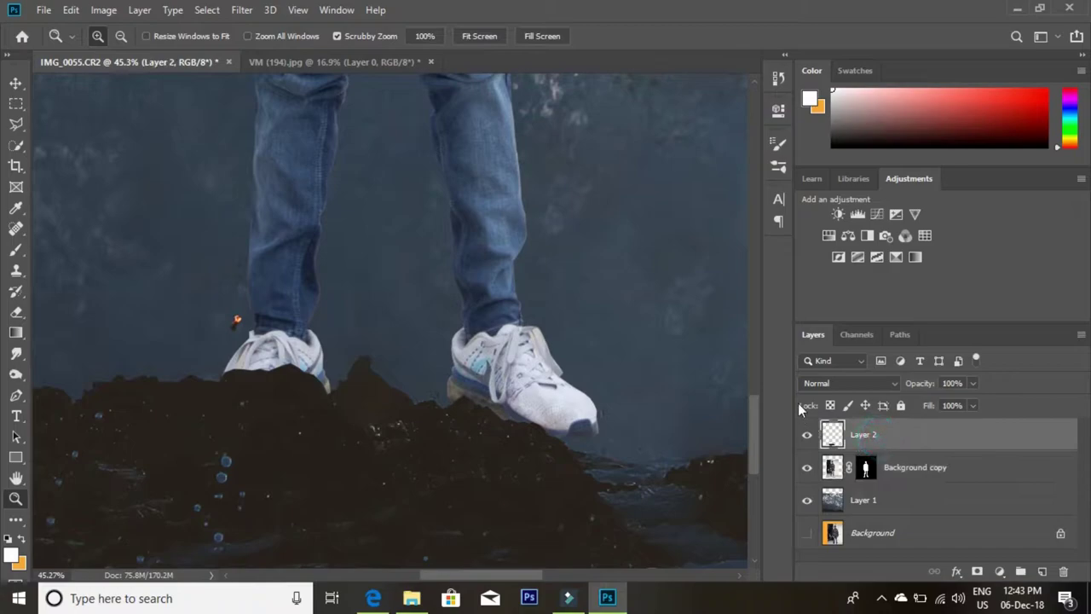
{"action": "key", "text": "ctrl+t"}
{"action": "left_click_drag", "start_coordinate": [61, 359], "coordinate": [97, 326]}
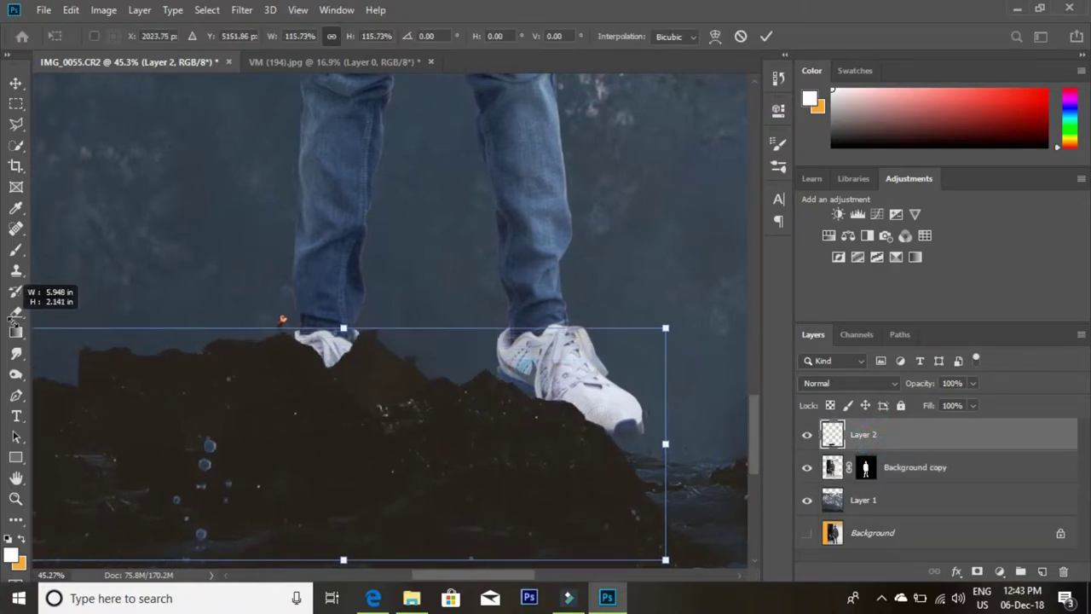
{"action": "mouse_move", "coordinate": [266, 443]}
{"action": "left_mouse_down"}
{"action": "mouse_move", "coordinate": [356, 452]}
{"action": "mouse_move", "coordinate": [370, 464]}
{"action": "left_mouse_up"}
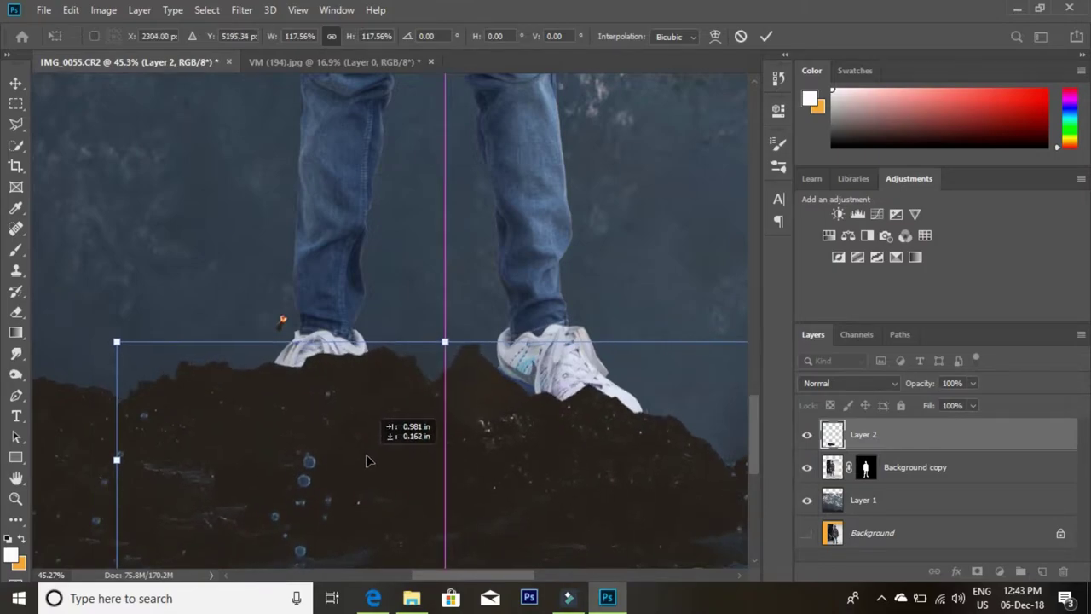
{"action": "left_click_drag", "start_coordinate": [370, 464], "coordinate": [363, 462]}
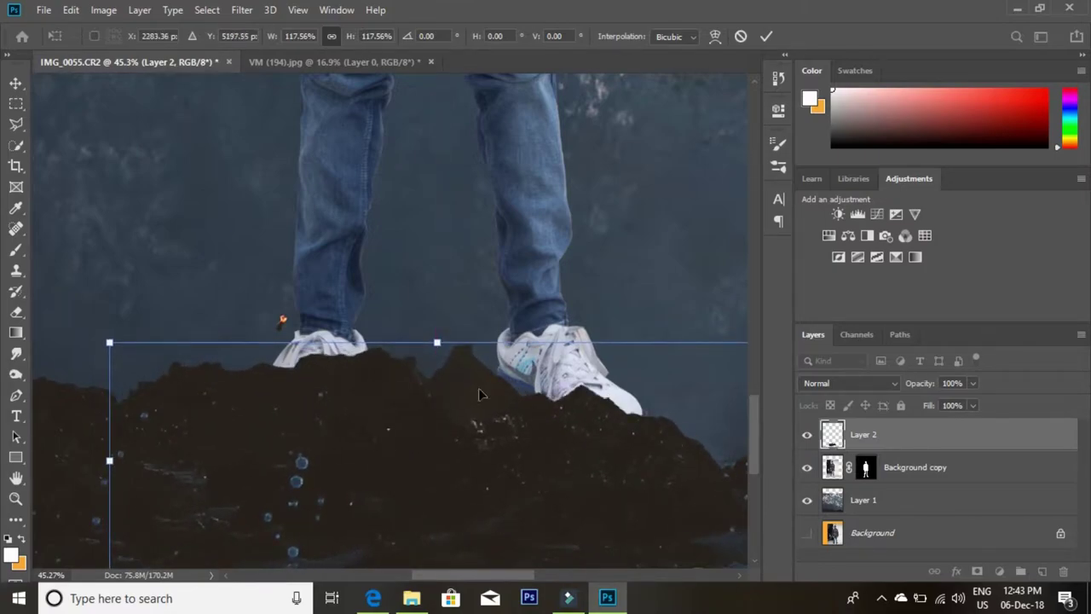
{"action": "left_click", "coordinate": [933, 478]}
{"action": "key", "text": "z"}
{"action": "left_click", "coordinate": [15, 83]}
Step: Lower the person so the feet sink into the ground, then zoom in on the legs
{"action": "mouse_move", "coordinate": [502, 202]}
{"action": "left_mouse_down"}
{"action": "mouse_move", "coordinate": [504, 284]}
{"action": "mouse_move", "coordinate": [499, 248]}
{"action": "left_mouse_up"}
{"action": "left_click", "coordinate": [17, 500]}
{"action": "right_click", "coordinate": [354, 309]}
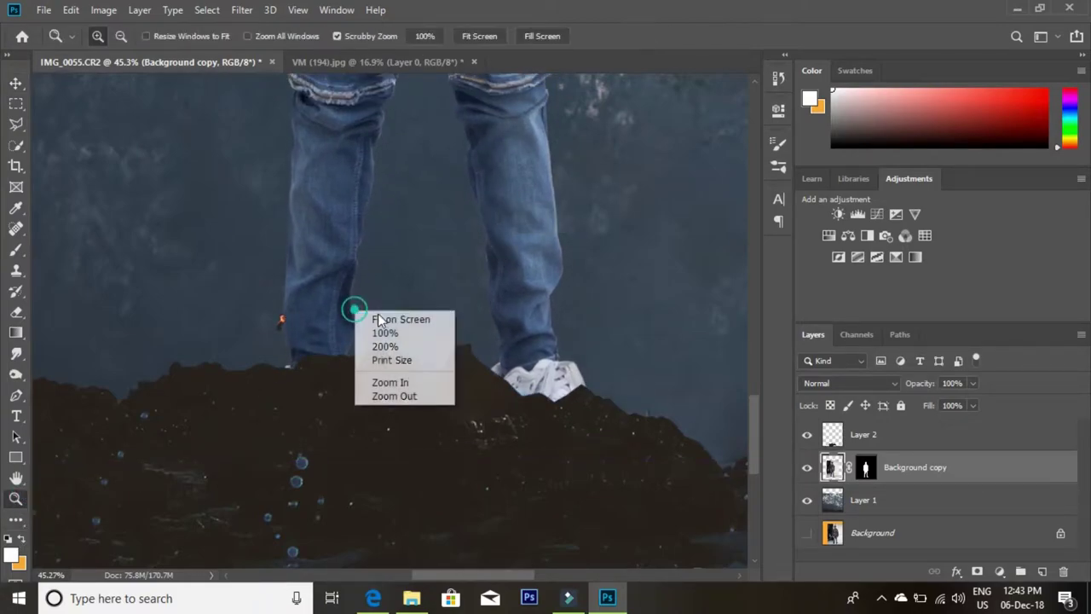
{"action": "left_click", "coordinate": [378, 317]}
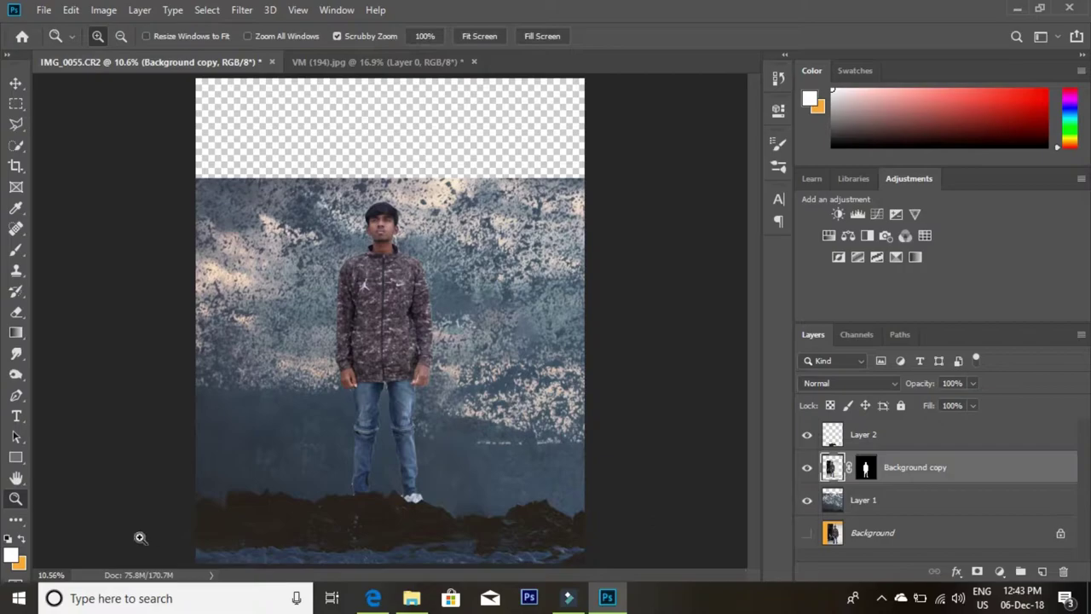
{"action": "left_click_drag", "start_coordinate": [342, 527], "coordinate": [419, 500]}
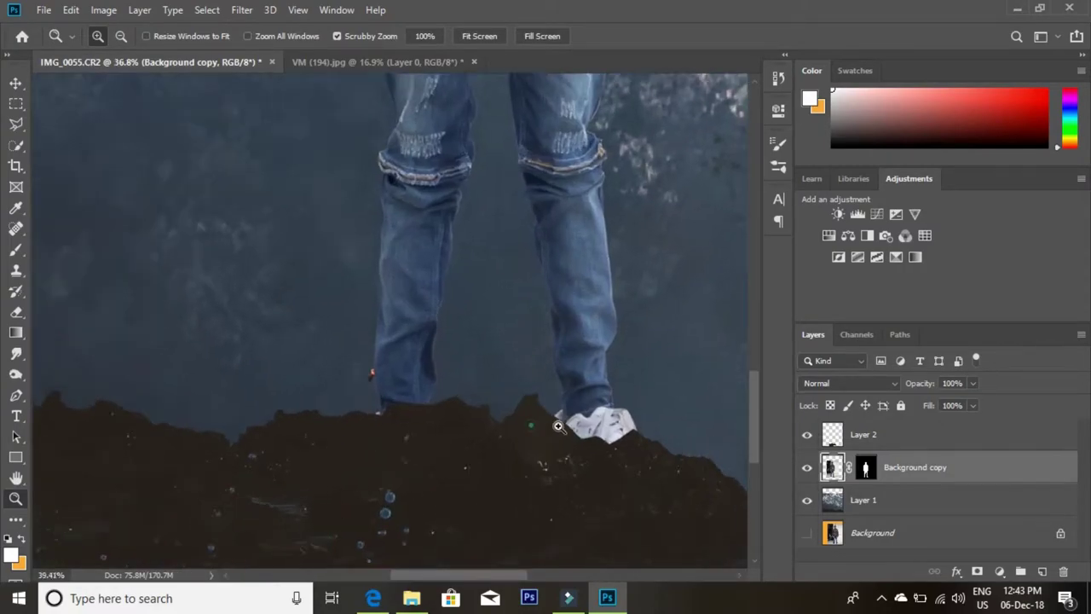
Step: Erase the rough background along the ground edge beside the feet on Layer 2
{"action": "left_click", "coordinate": [15, 312]}
{"action": "right_click", "coordinate": [331, 270]}
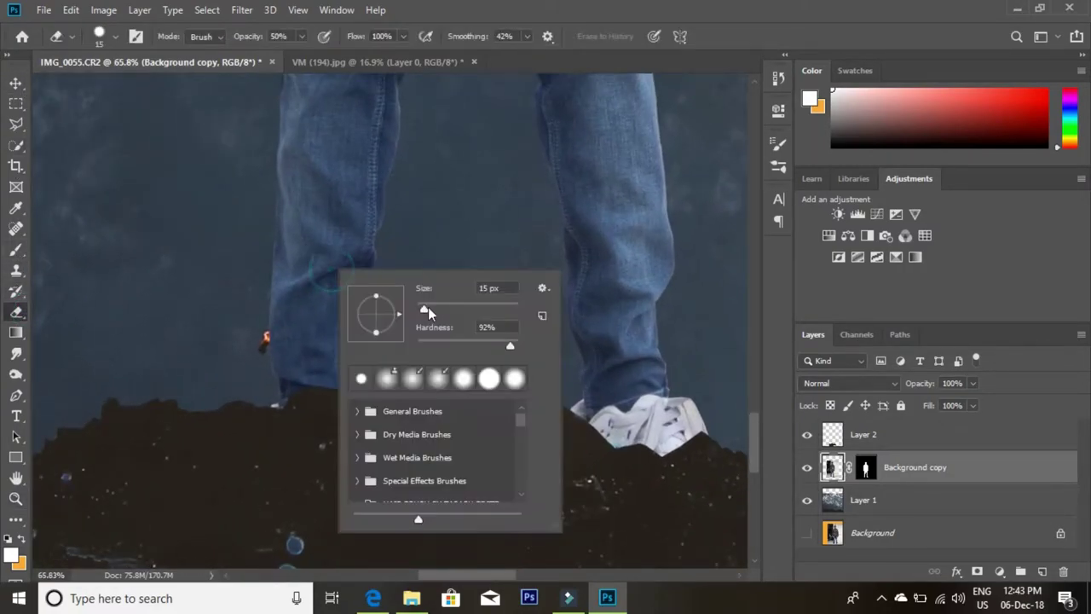
{"action": "left_click", "coordinate": [440, 242]}
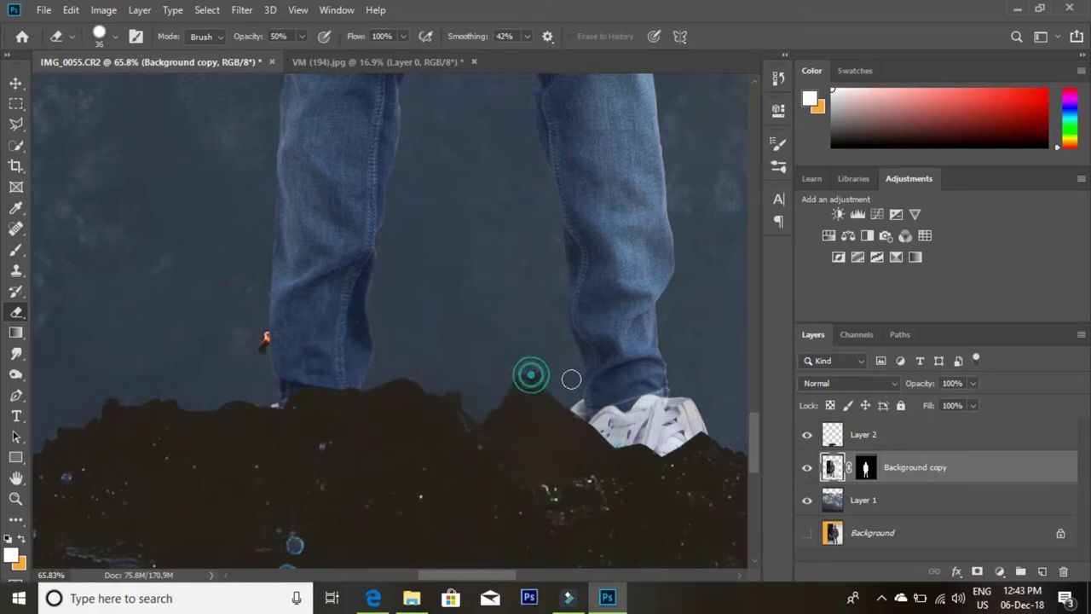
{"action": "left_click", "coordinate": [909, 500]}
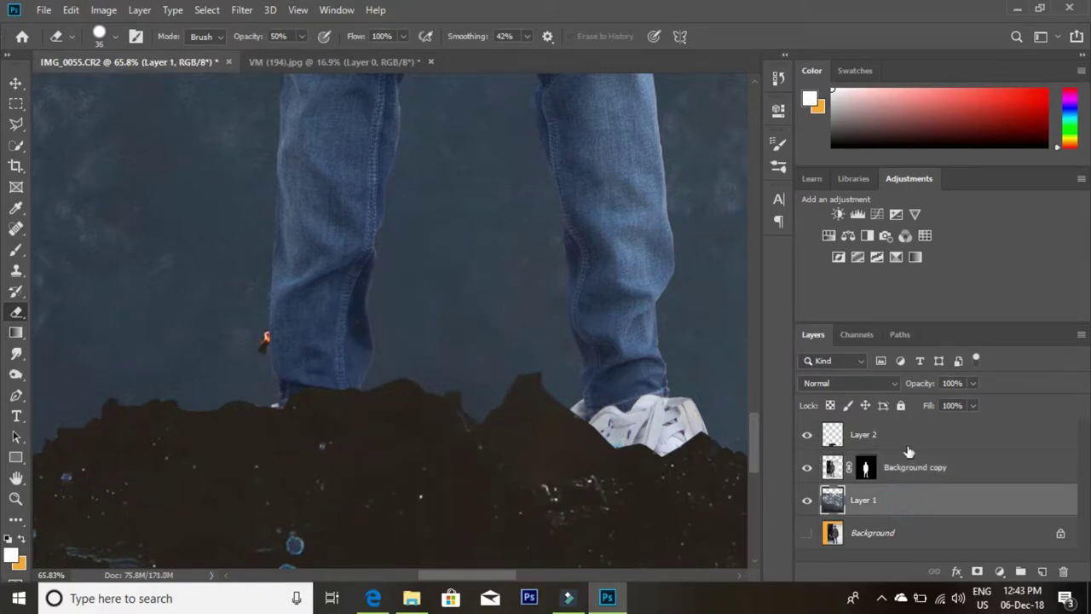
{"action": "left_click", "coordinate": [909, 435]}
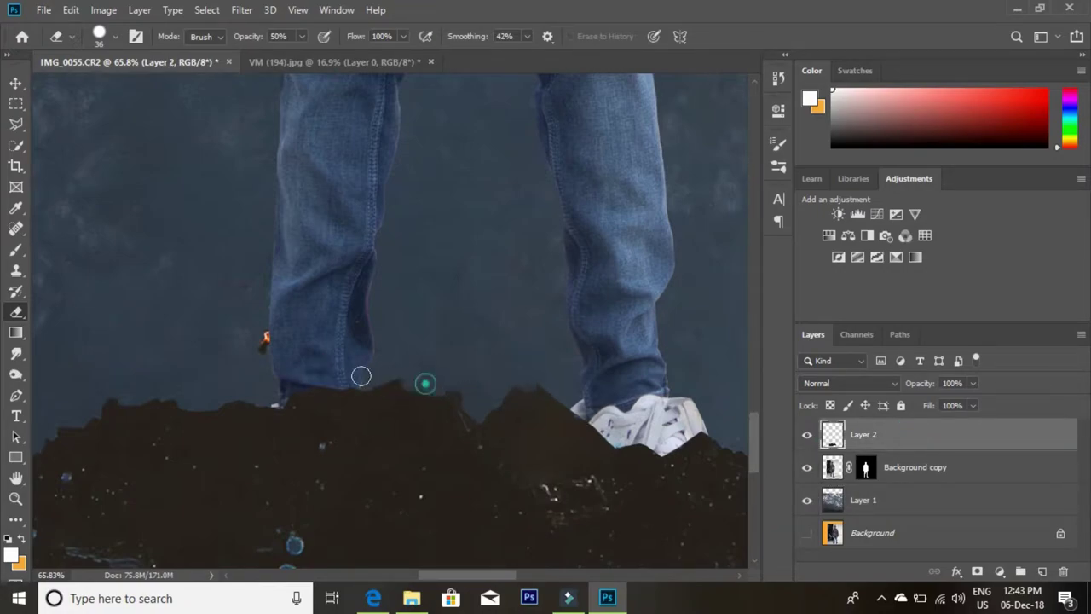
{"action": "mouse_move", "coordinate": [395, 384]}
{"action": "left_mouse_down"}
{"action": "mouse_move", "coordinate": [535, 382]}
{"action": "mouse_move", "coordinate": [689, 428]}
{"action": "mouse_move", "coordinate": [495, 417]}
{"action": "left_mouse_up"}
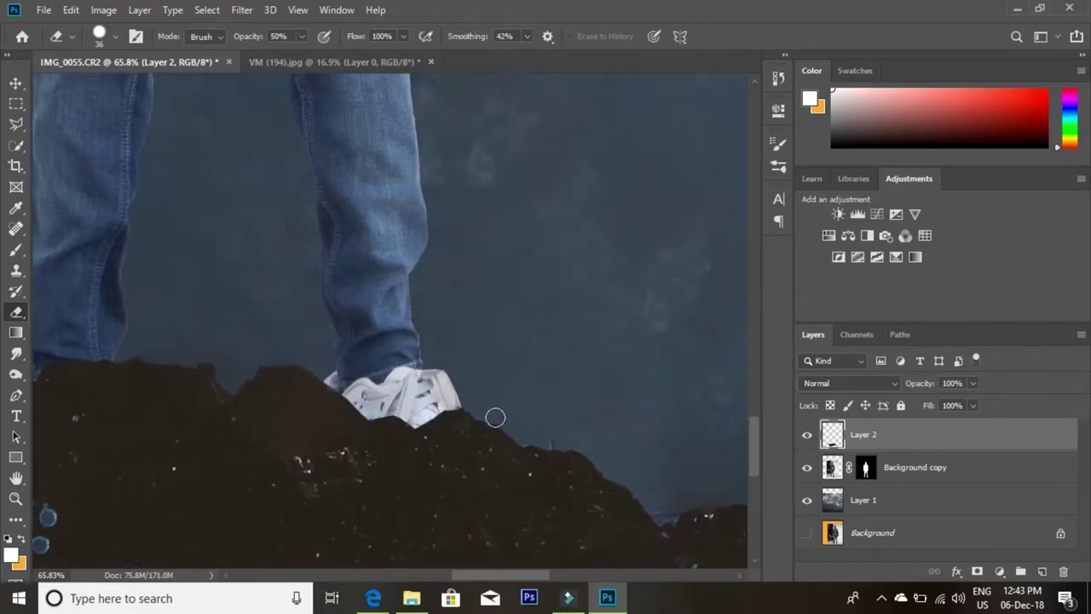
{"action": "left_click_drag", "start_coordinate": [209, 312], "coordinate": [458, 382]}
Step: Fit the image on screen, hide the Background copy layer, and bring up Layer 2's options menu
{"action": "left_click", "coordinate": [14, 499]}
{"action": "right_click", "coordinate": [327, 331]}
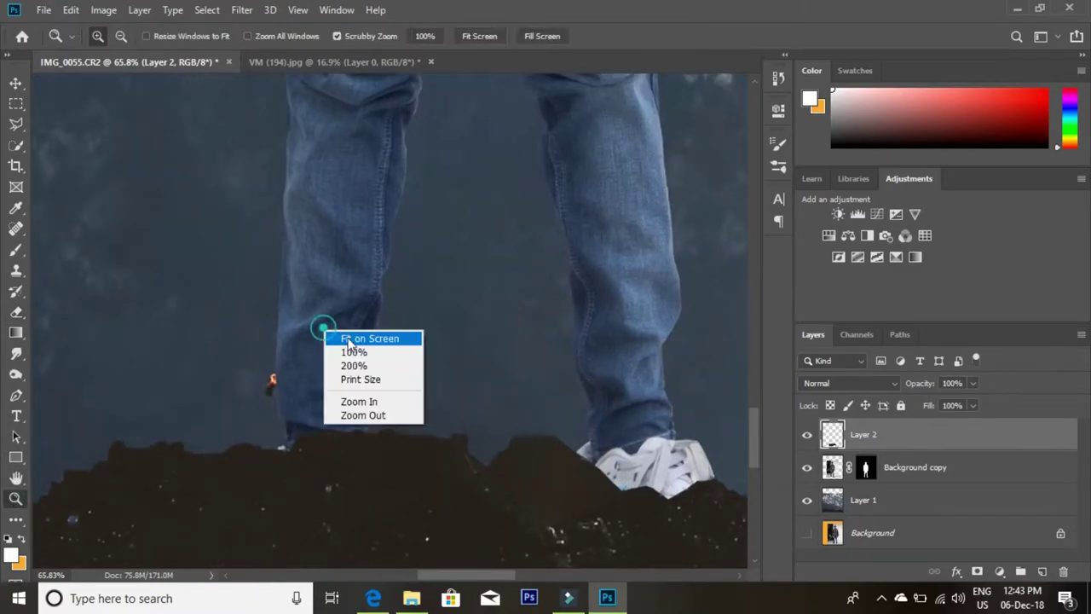
{"action": "left_click", "coordinate": [377, 338]}
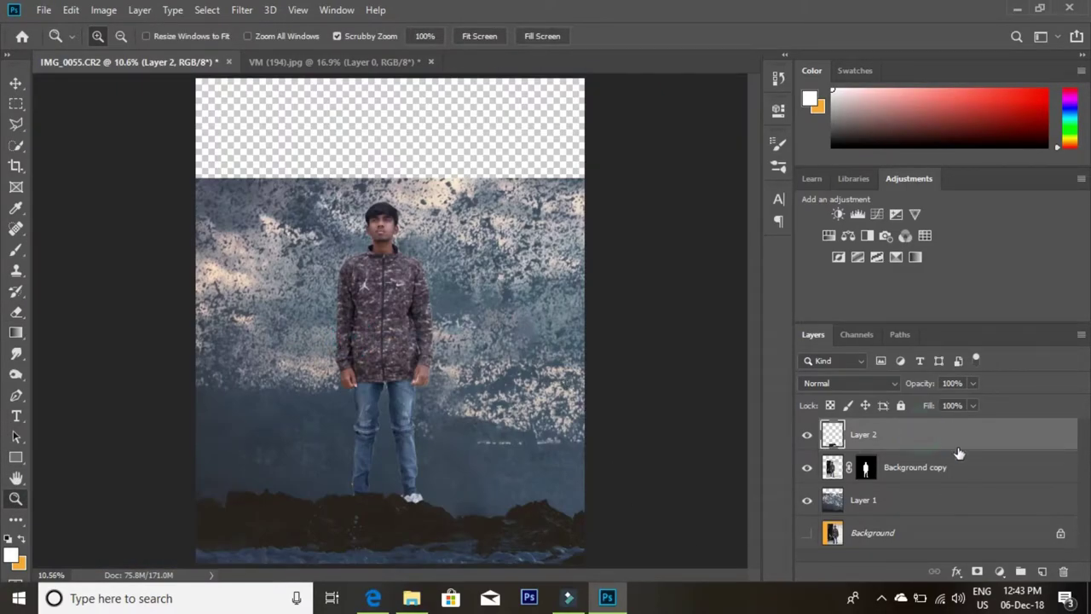
{"action": "left_click", "coordinate": [936, 468]}
{"action": "left_click", "coordinate": [923, 435]}
{"action": "left_click", "coordinate": [808, 468]}
{"action": "right_click", "coordinate": [905, 428]}
Step: Merge the visible layers, then step back in History to the last Eraser state
{"action": "left_click", "coordinate": [739, 487]}
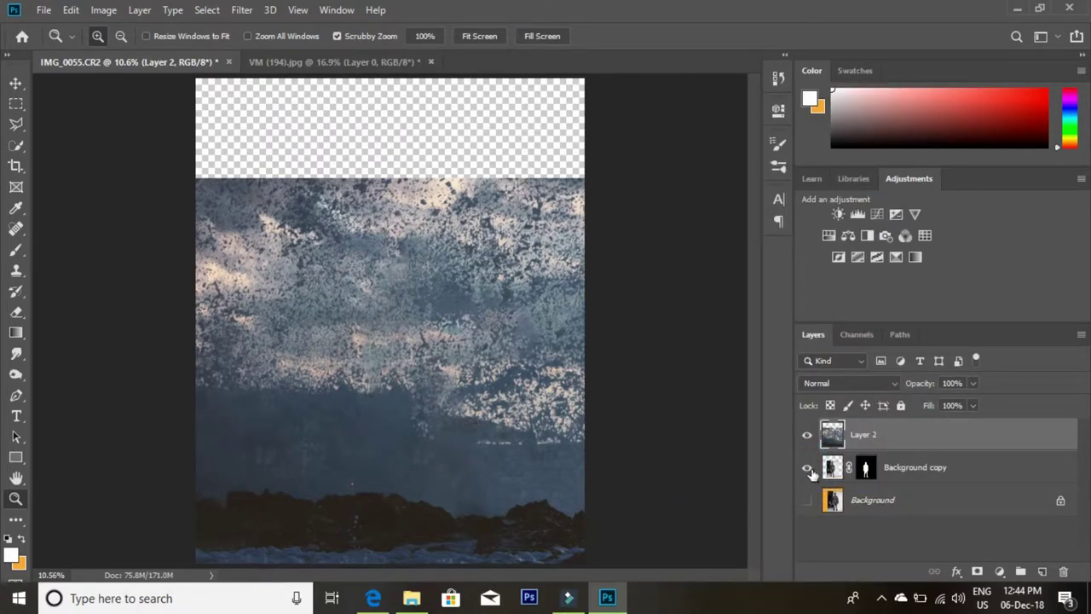
{"action": "left_click", "coordinate": [778, 78]}
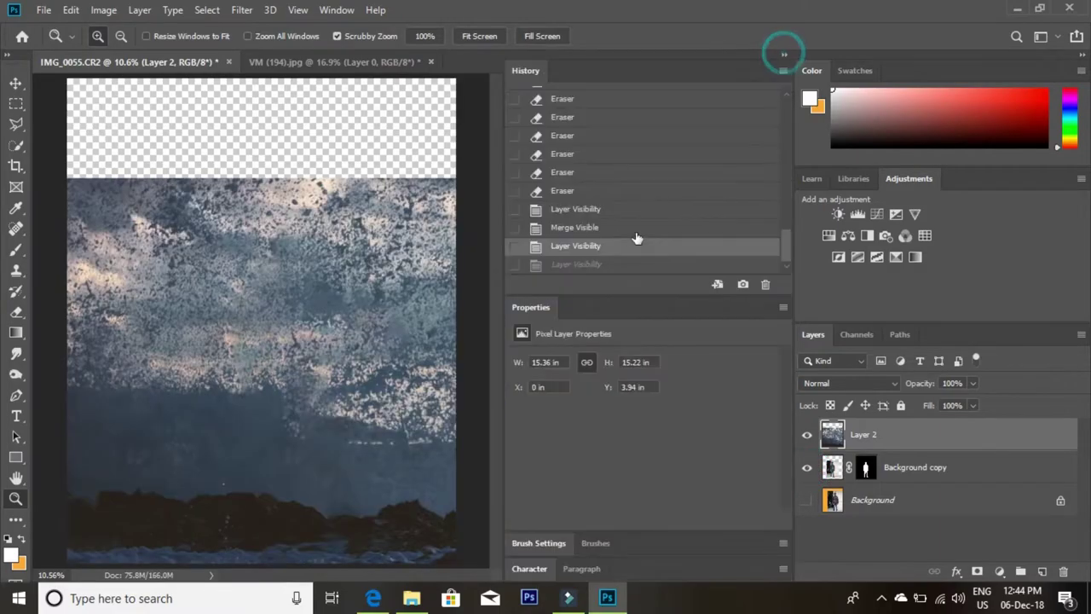
{"action": "left_click", "coordinate": [605, 224]}
{"action": "left_click", "coordinate": [601, 213]}
{"action": "left_click", "coordinate": [597, 193]}
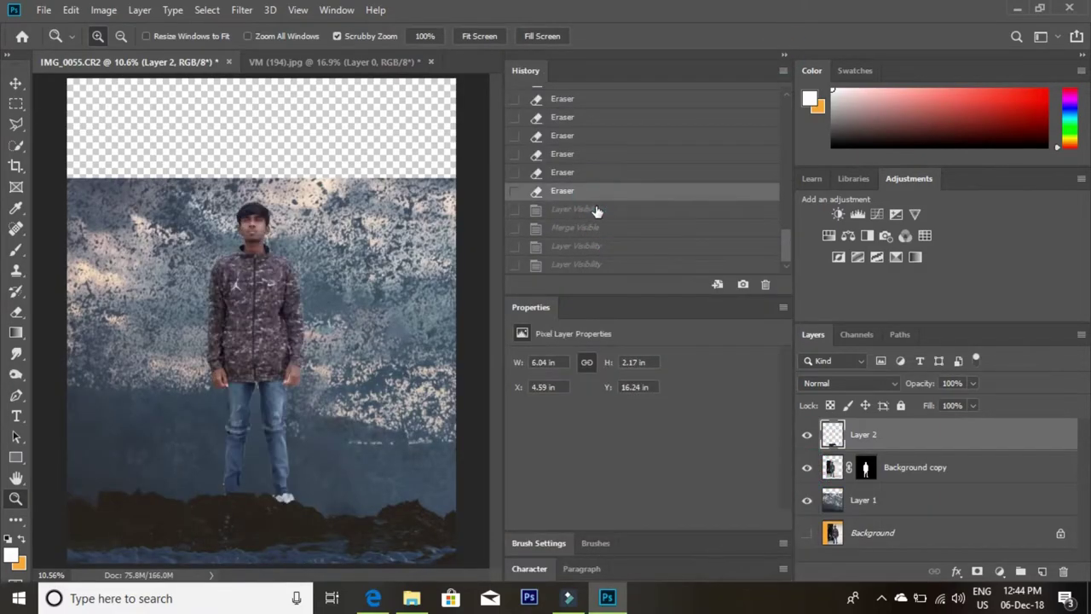
Step: Delete the Layer Visibility history state, confirming Yes, to restore the separate layers
{"action": "left_click", "coordinate": [596, 212]}
{"action": "right_click", "coordinate": [597, 212]}
{"action": "left_click", "coordinate": [617, 227]}
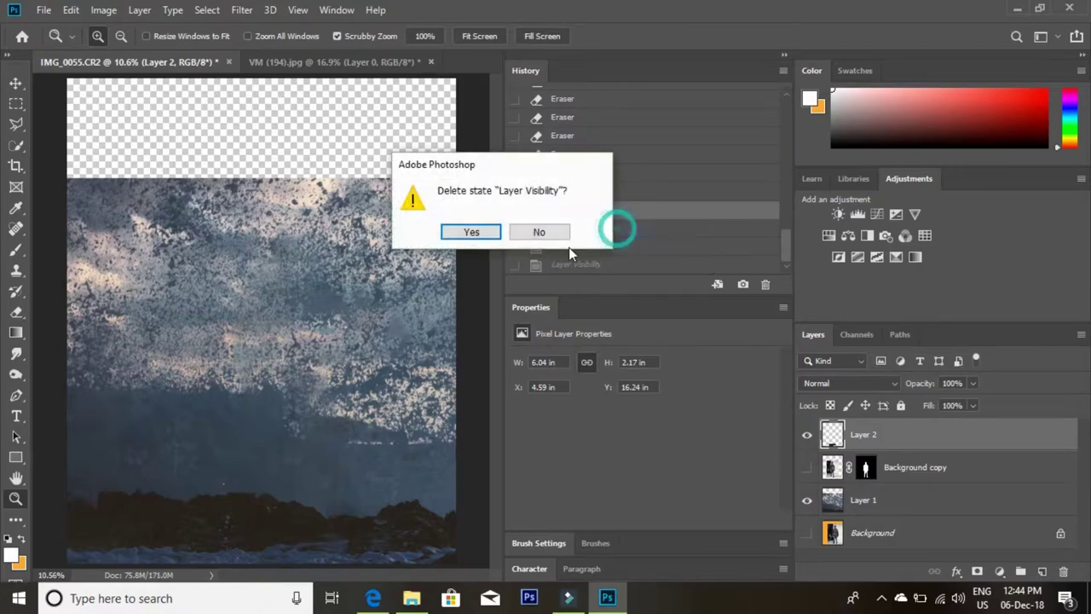
{"action": "left_click", "coordinate": [490, 236]}
{"action": "left_click", "coordinate": [785, 54]}
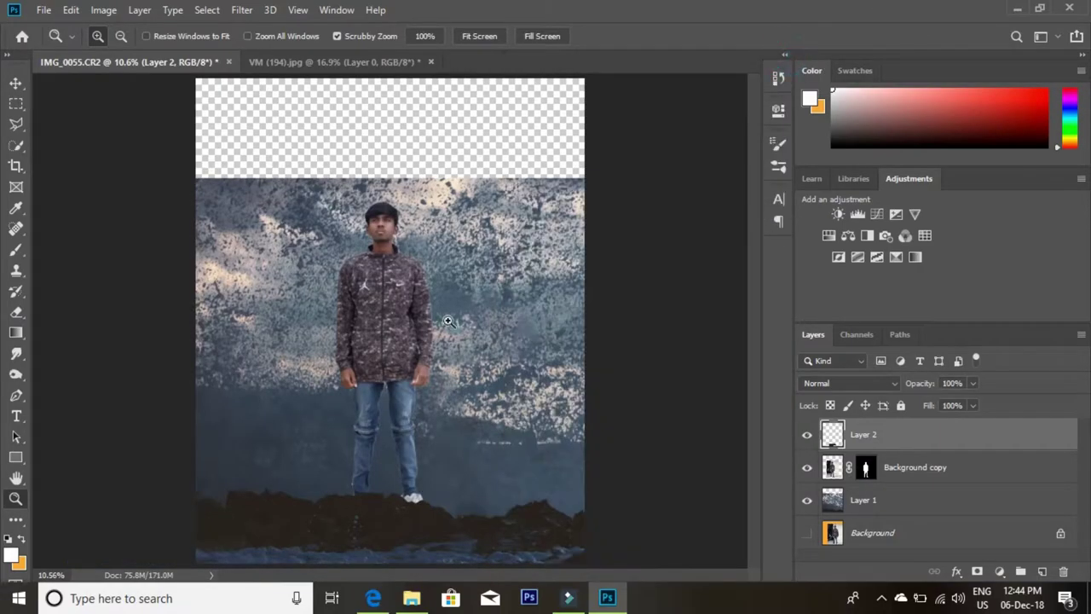
{"action": "mouse_move", "coordinate": [362, 517]}
{"action": "left_mouse_down"}
{"action": "mouse_move", "coordinate": [350, 480]}
{"action": "mouse_move", "coordinate": [411, 460]}
{"action": "left_mouse_up"}
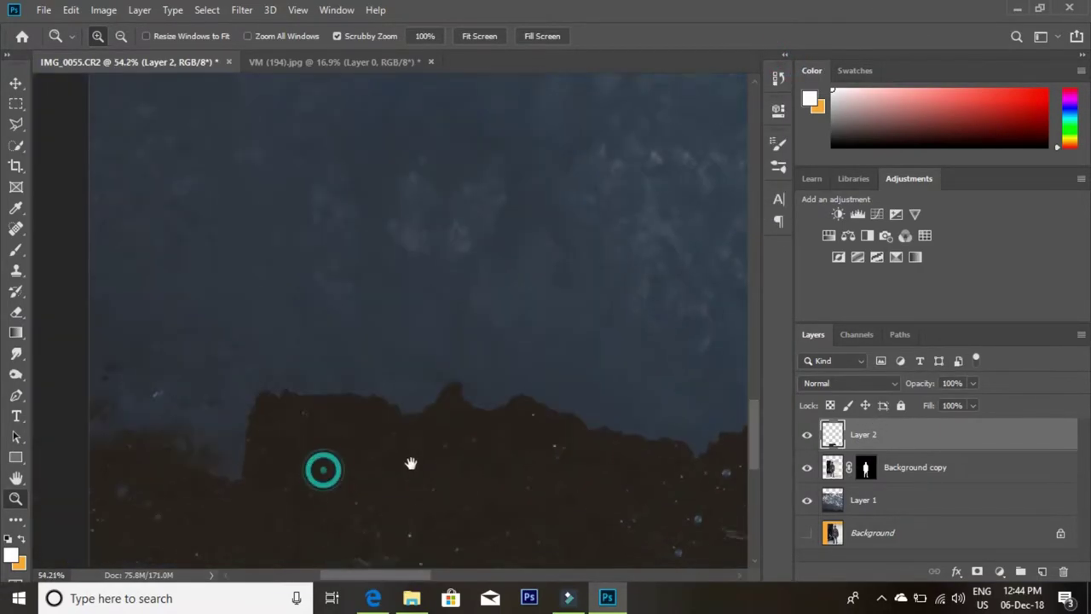
Step: On Layer 1, start a Polygonal Lasso outline of the sky along the ridge top from the left edge
{"action": "left_click", "coordinate": [929, 499]}
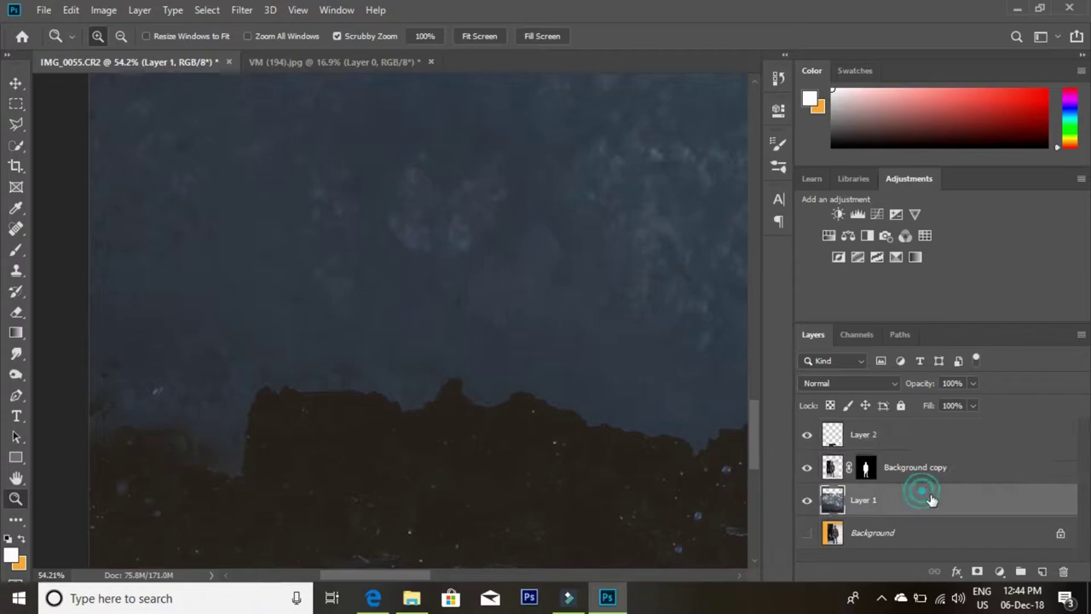
{"action": "left_click", "coordinate": [16, 124]}
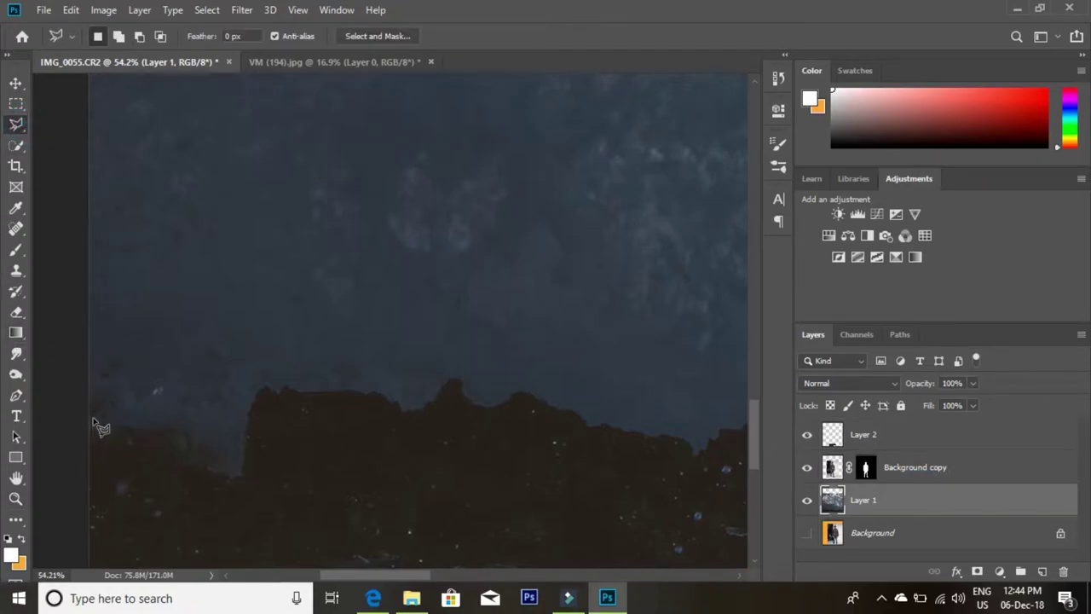
{"action": "left_click", "coordinate": [88, 351]}
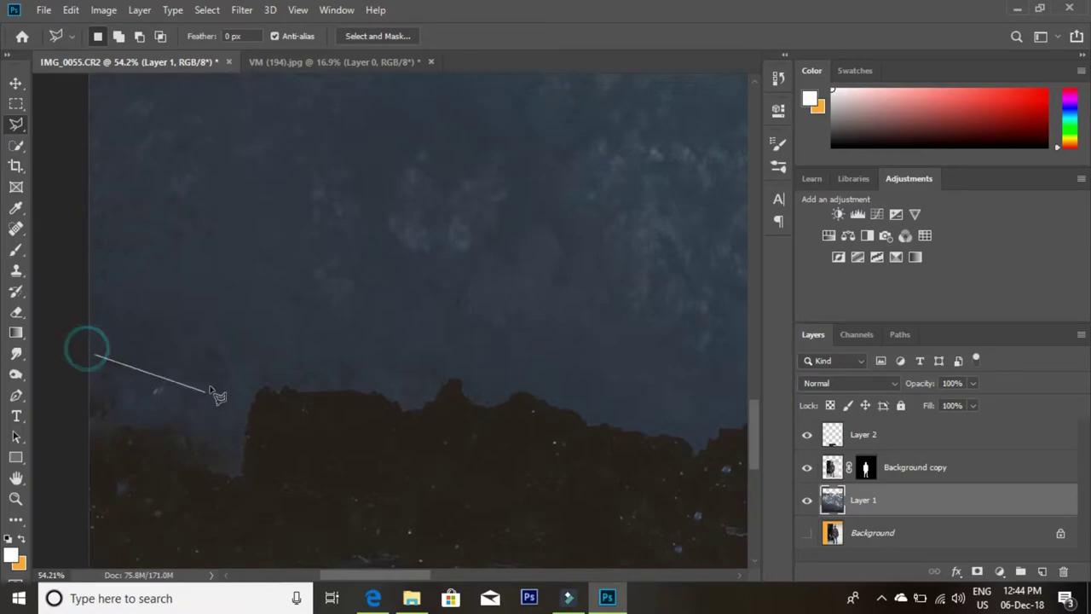
{"action": "left_click", "coordinate": [397, 387]}
{"action": "left_click", "coordinate": [459, 373]}
{"action": "left_click_drag", "start_coordinate": [518, 385], "coordinate": [350, 342]}
{"action": "left_click", "coordinate": [399, 364]}
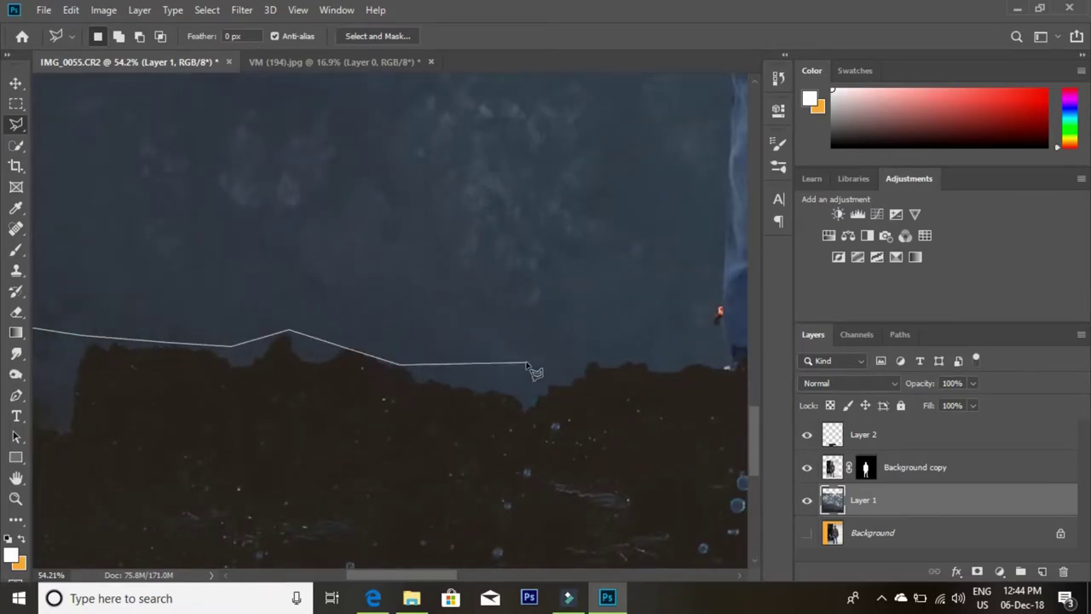
{"action": "left_click", "coordinate": [527, 362]}
{"action": "left_click", "coordinate": [624, 342]}
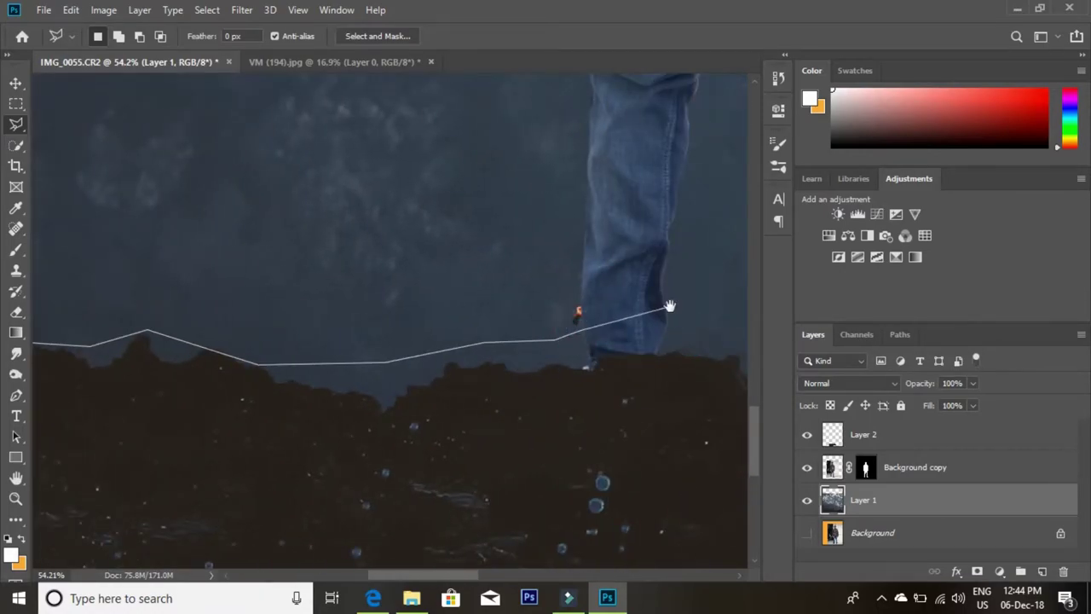
Step: Follow the ridge top past the shoes to its right end
{"action": "left_click_drag", "start_coordinate": [670, 305], "coordinate": [545, 358]}
{"action": "left_click", "coordinate": [627, 345]}
{"action": "left_click_drag", "start_coordinate": [627, 345], "coordinate": [460, 328]}
{"action": "left_click", "coordinate": [455, 351]}
{"action": "left_click", "coordinate": [580, 399]}
{"action": "left_click_drag", "start_coordinate": [580, 399], "coordinate": [443, 335]}
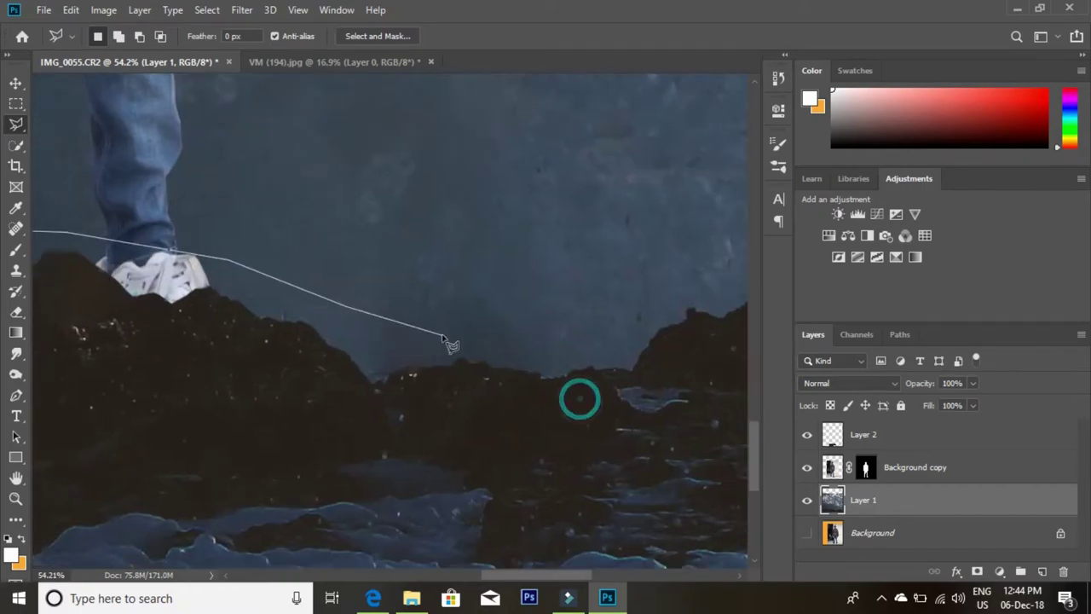
{"action": "left_click", "coordinate": [443, 337]}
{"action": "mouse_move", "coordinate": [629, 321]}
{"action": "left_mouse_down"}
{"action": "mouse_move", "coordinate": [550, 312]}
{"action": "mouse_move", "coordinate": [559, 280]}
{"action": "left_mouse_up"}
{"action": "left_click", "coordinate": [559, 280]}
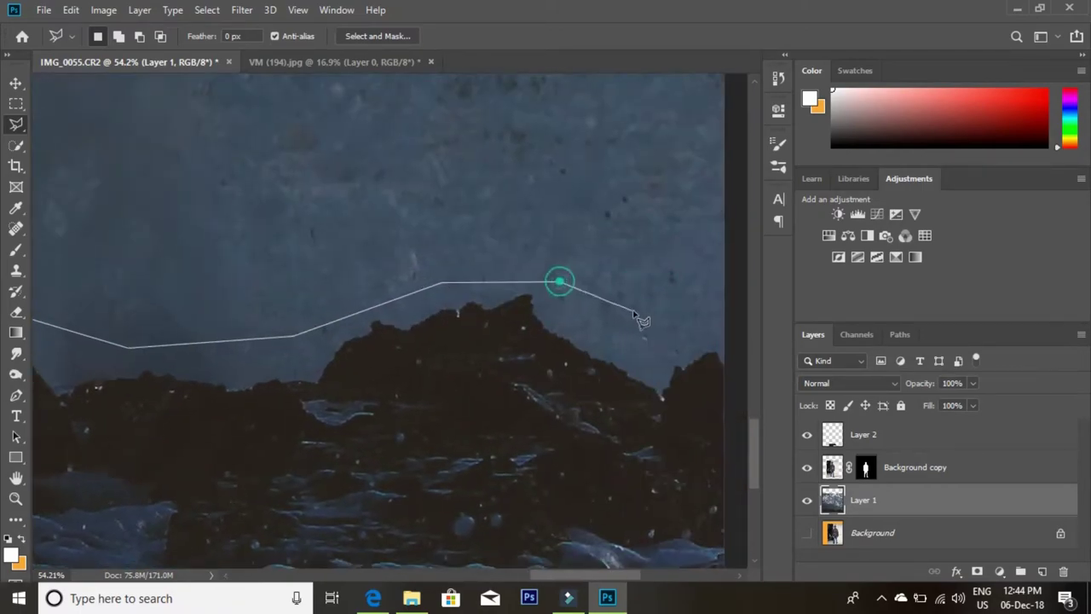
{"action": "left_click", "coordinate": [634, 312]}
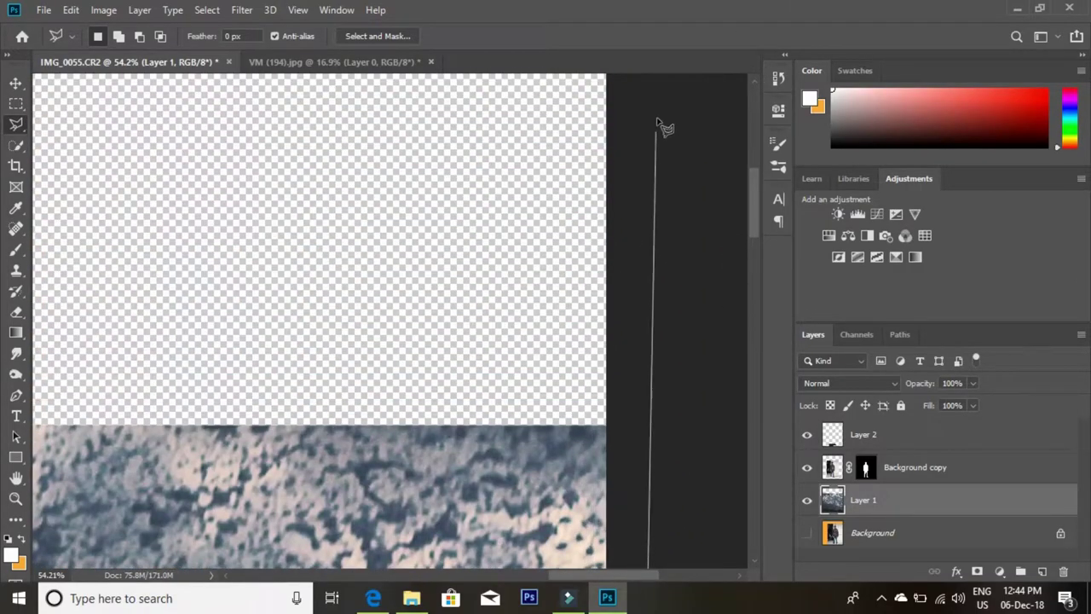
Step: Close the outline above the image and delete the selected sky from Layer 1
{"action": "left_click", "coordinate": [619, 280]}
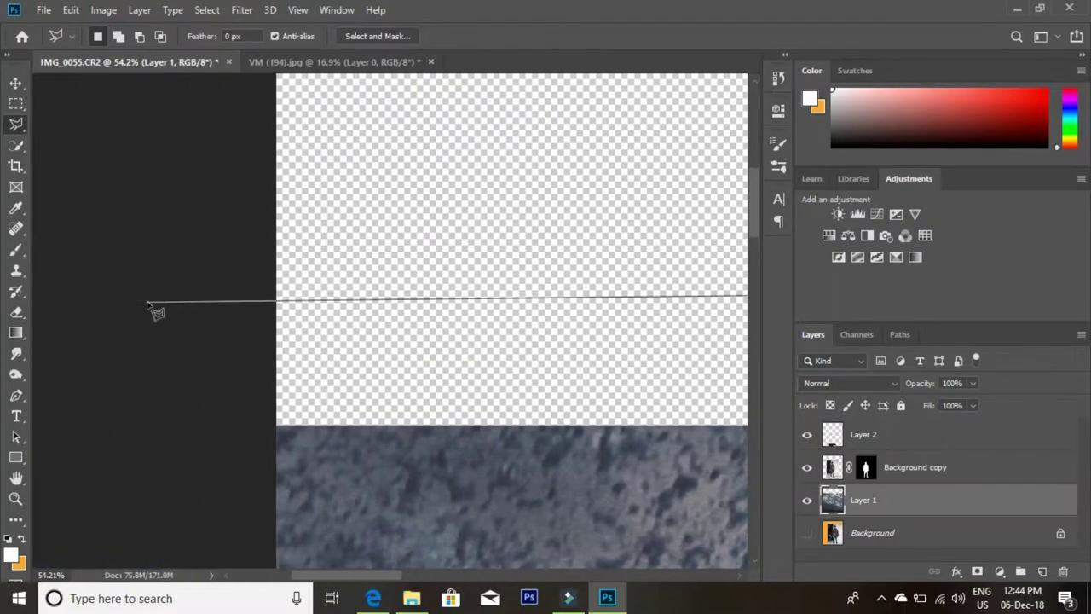
{"action": "left_click", "coordinate": [147, 304]}
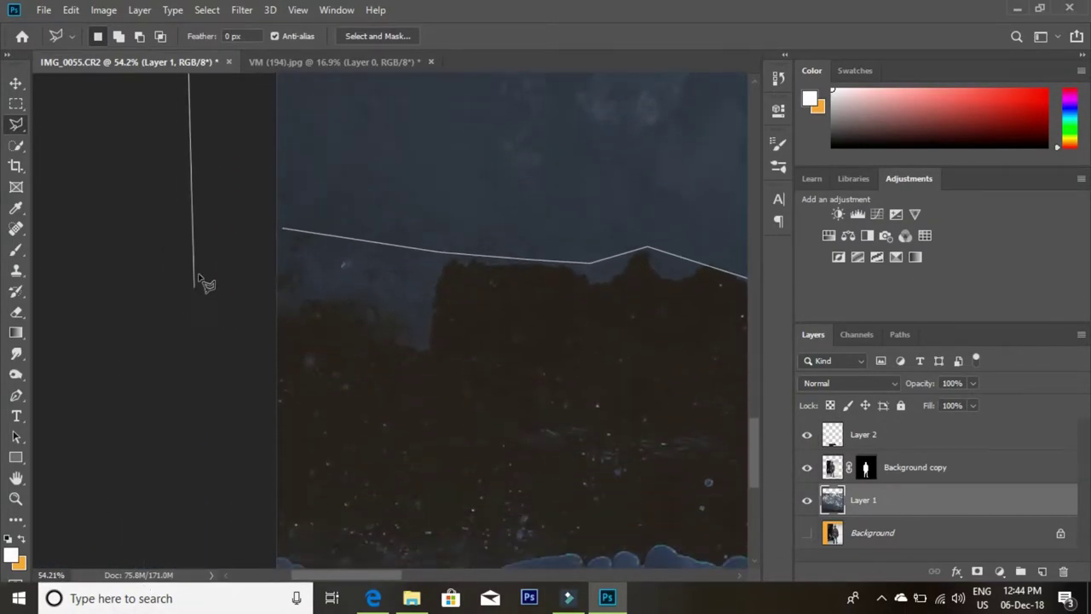
{"action": "left_click", "coordinate": [205, 236]}
{"action": "left_click", "coordinate": [283, 229]}
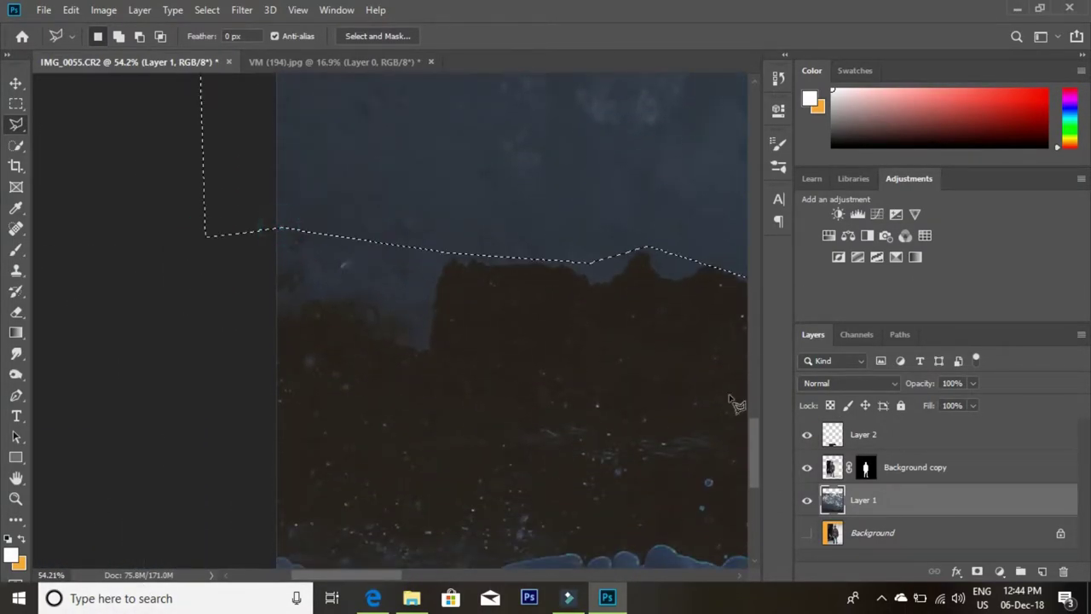
{"action": "left_click", "coordinate": [16, 499]}
{"action": "key", "text": "ctrl+0"}
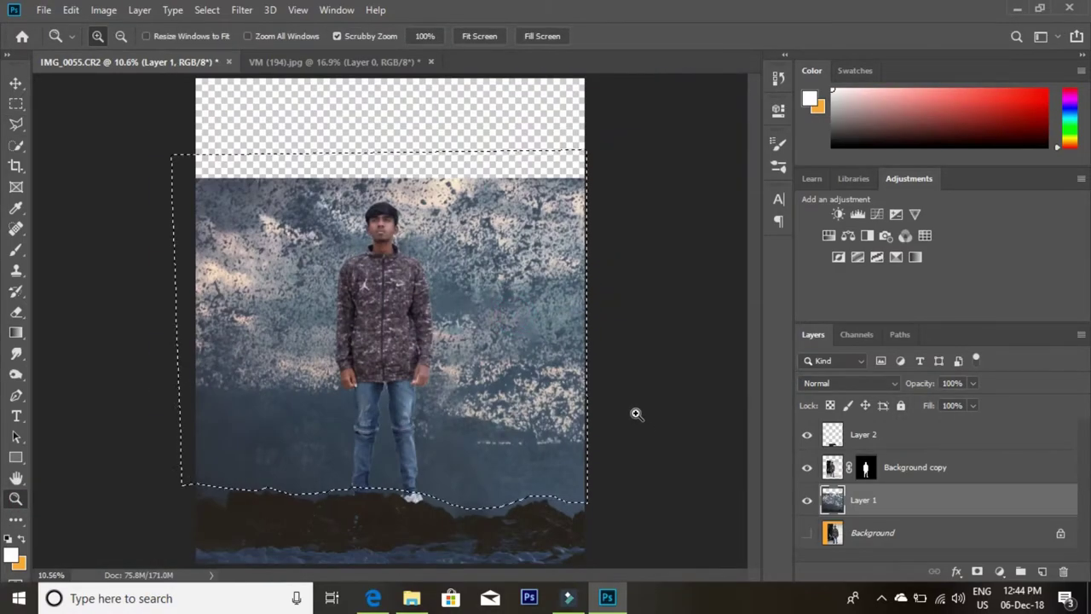
{"action": "key", "text": "Delete"}
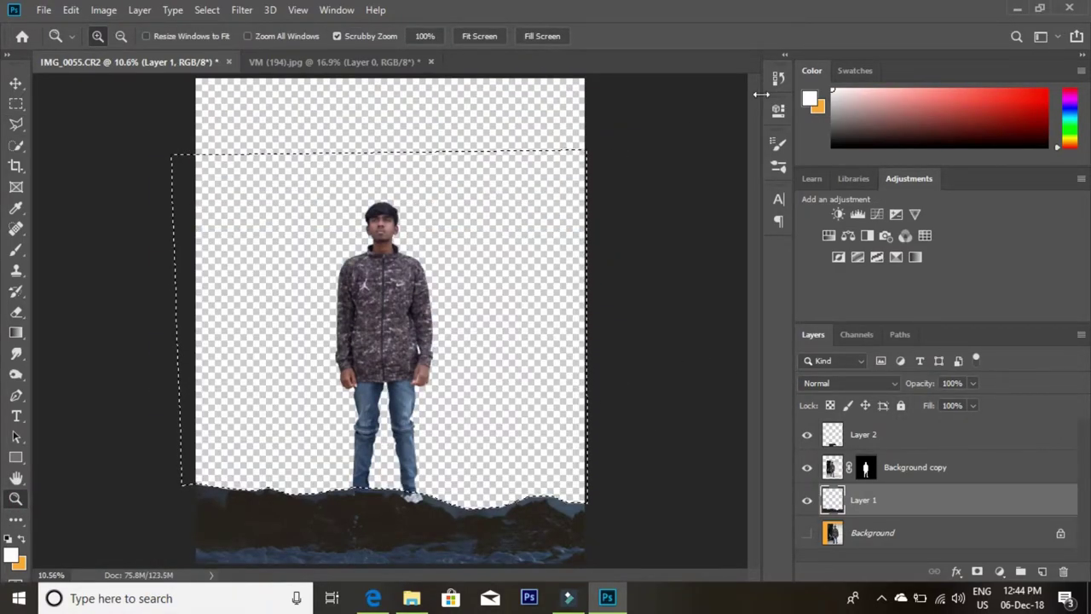
{"action": "left_click", "coordinate": [16, 145]}
{"action": "right_click", "coordinate": [388, 115]}
Step: Deselect, then drag the moonlit sky photo into Photoshop and accept its Camera Raw settings
{"action": "left_click", "coordinate": [409, 129]}
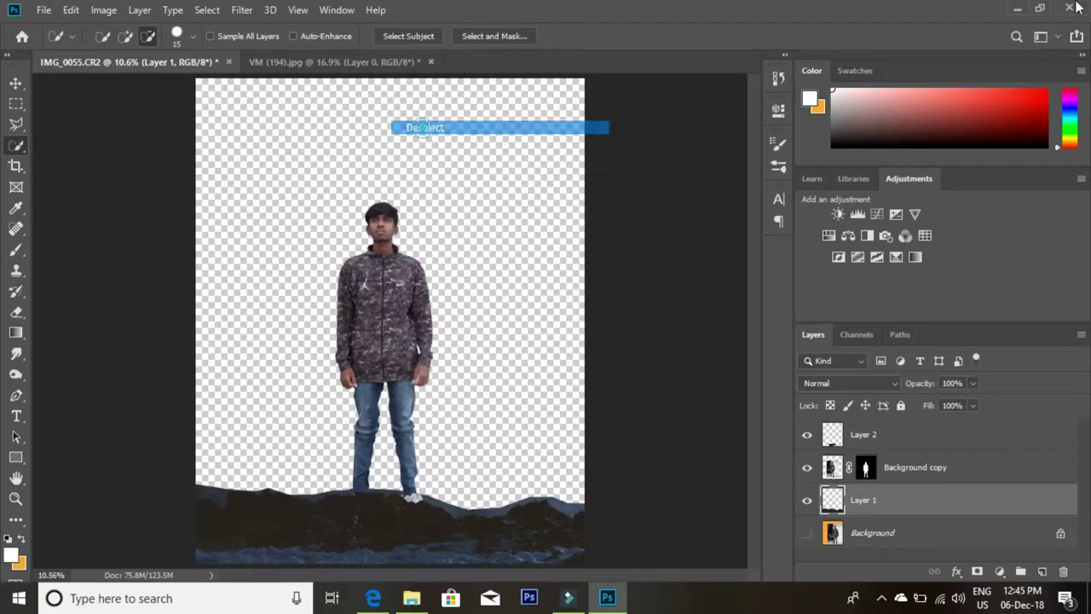
{"action": "left_click", "coordinate": [1017, 9]}
{"action": "left_click_drag", "start_coordinate": [871, 317], "coordinate": [510, 392]}
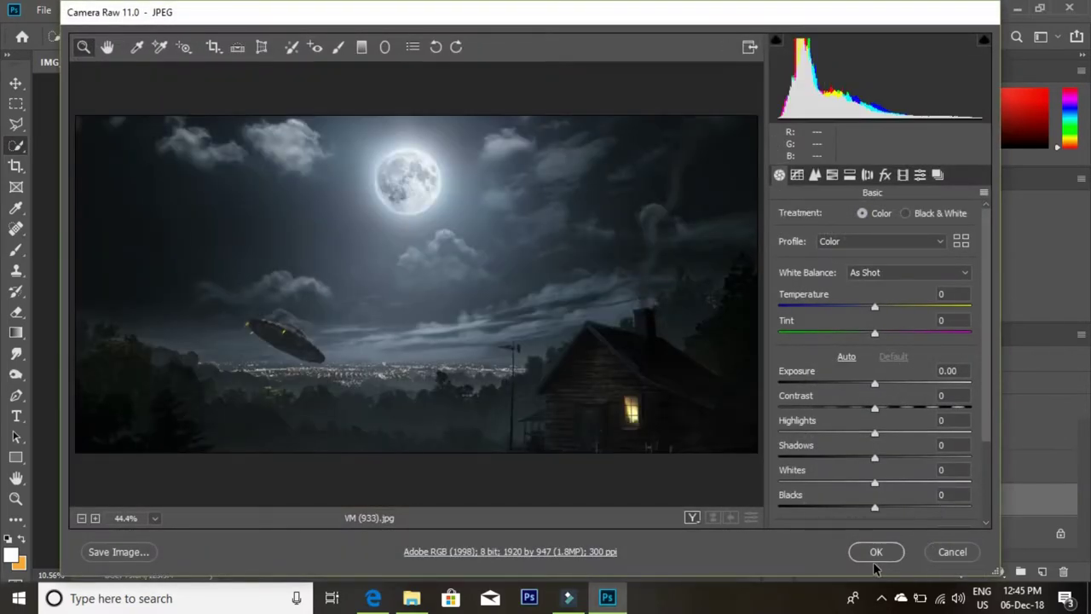
{"action": "left_click", "coordinate": [876, 551]}
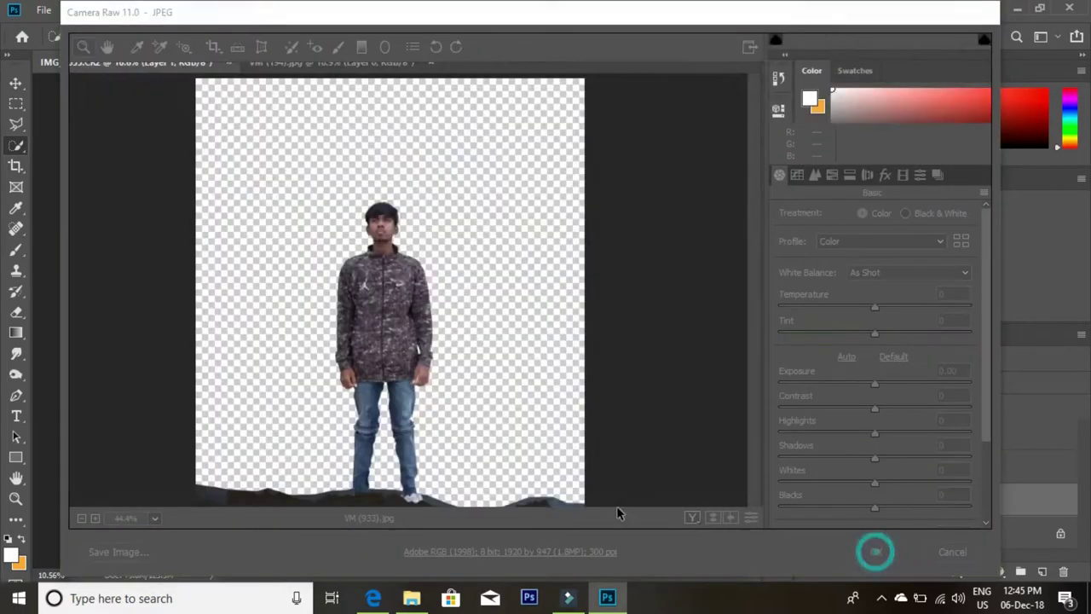
Step: Enlarge the moon sky to cover the figure, shift it slightly right, and commit
{"action": "mouse_move", "coordinate": [469, 362]}
{"action": "left_mouse_down"}
{"action": "mouse_move", "coordinate": [524, 365]}
{"action": "mouse_move", "coordinate": [426, 182]}
{"action": "left_mouse_up"}
{"action": "left_click_drag", "start_coordinate": [464, 214], "coordinate": [807, 504]}
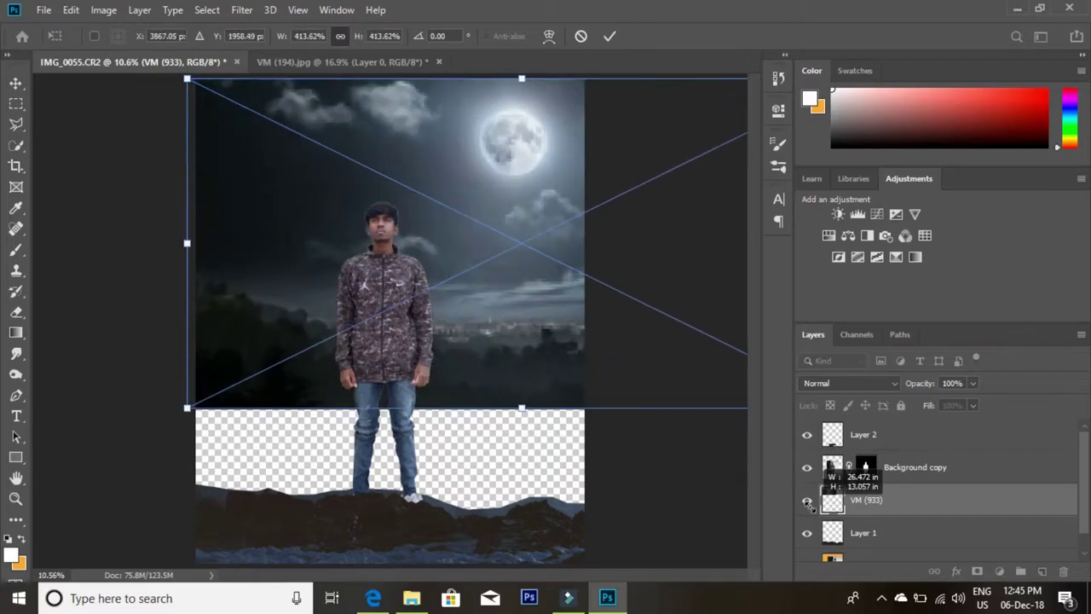
{"action": "left_click_drag", "start_coordinate": [568, 378], "coordinate": [570, 433]}
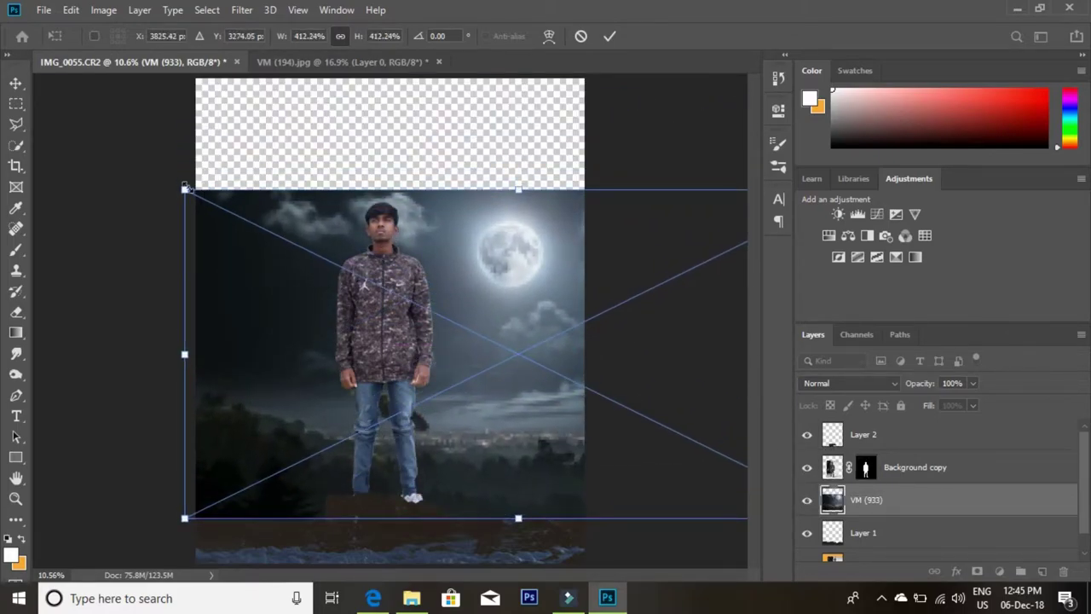
{"action": "left_click_drag", "start_coordinate": [184, 186], "coordinate": [12, 8]}
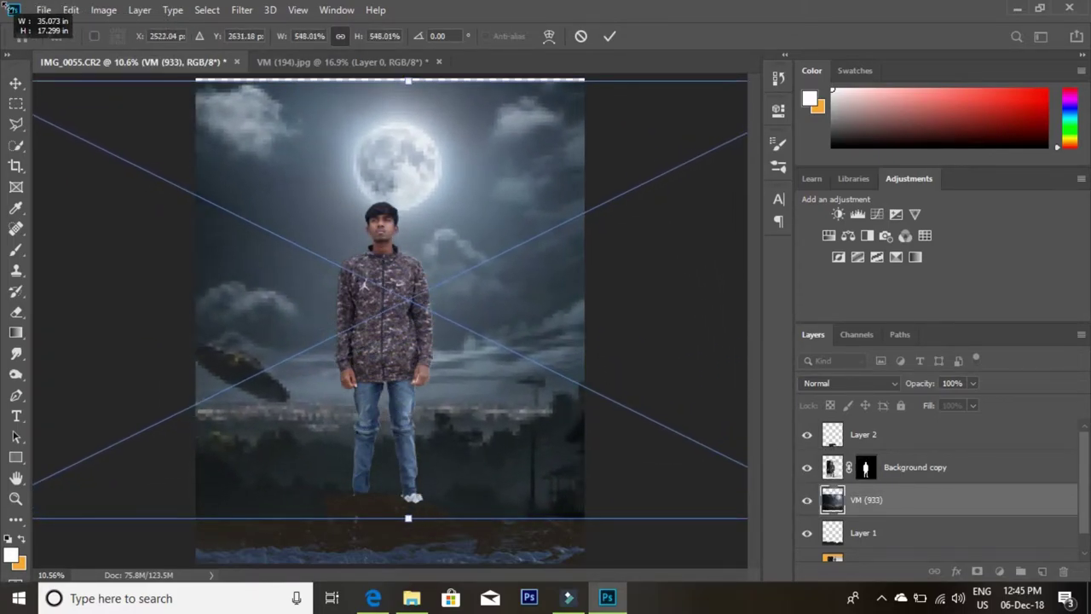
{"action": "mouse_move", "coordinate": [426, 212]}
{"action": "left_mouse_down"}
{"action": "mouse_move", "coordinate": [481, 207]}
{"action": "mouse_move", "coordinate": [470, 195]}
{"action": "left_mouse_up"}
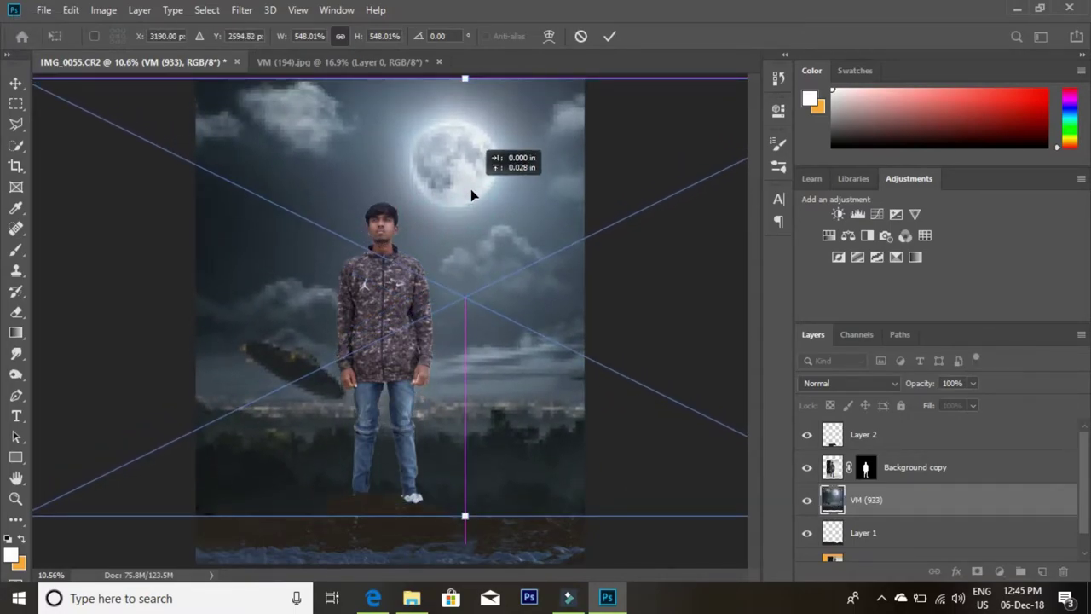
{"action": "left_click", "coordinate": [612, 36]}
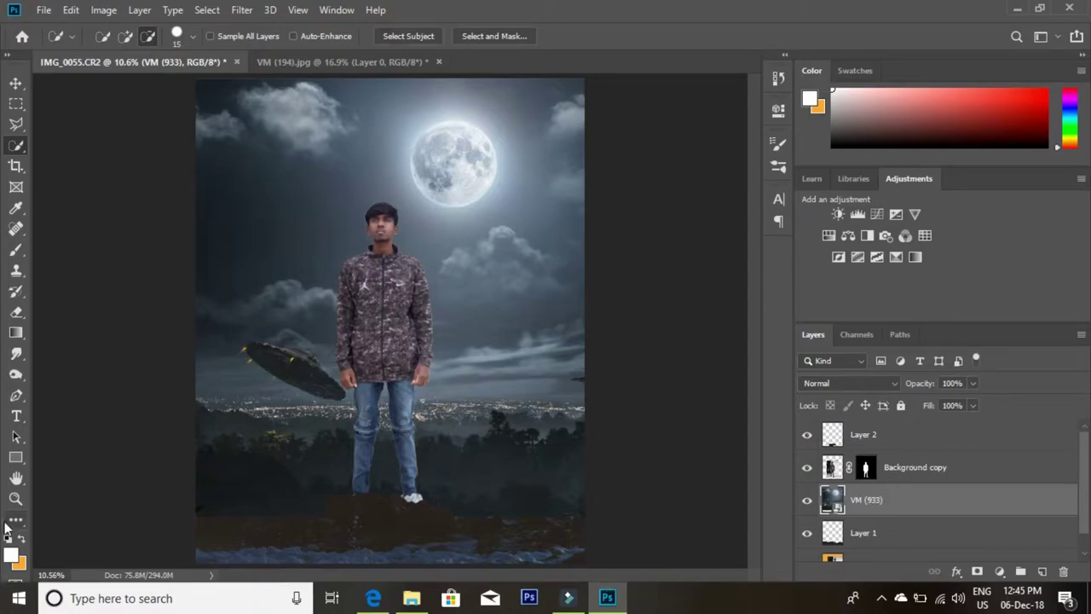
{"action": "left_click", "coordinate": [16, 499]}
Step: Apply Shadows/Highlights to Layer 1 with about 34% shadows amount
{"action": "left_click_drag", "start_coordinate": [385, 531], "coordinate": [457, 480]}
{"action": "right_click", "coordinate": [501, 390]}
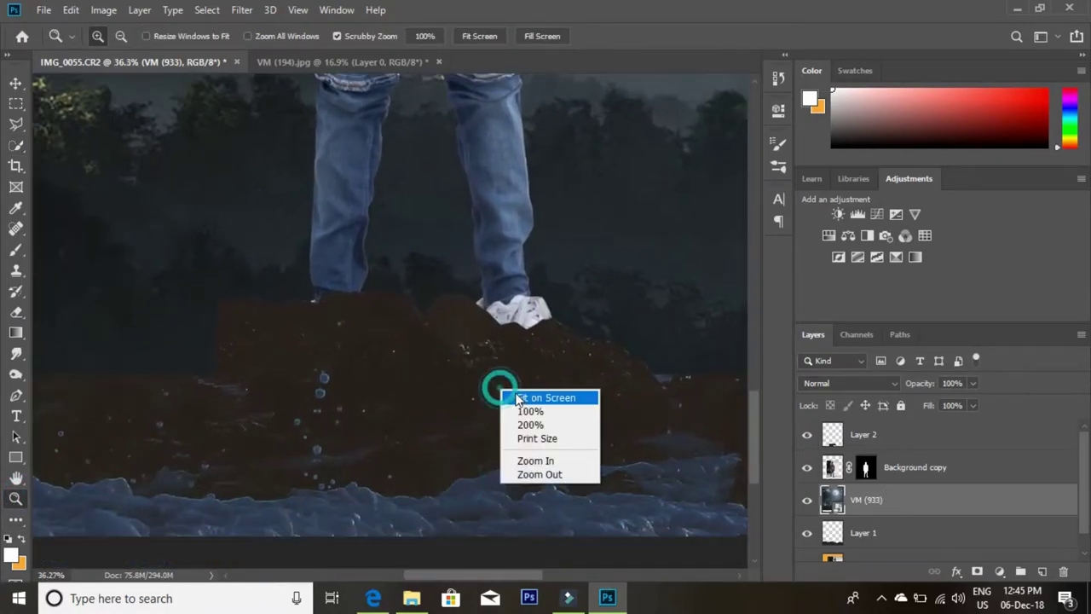
{"action": "left_click", "coordinate": [522, 397]}
{"action": "left_click", "coordinate": [895, 535]}
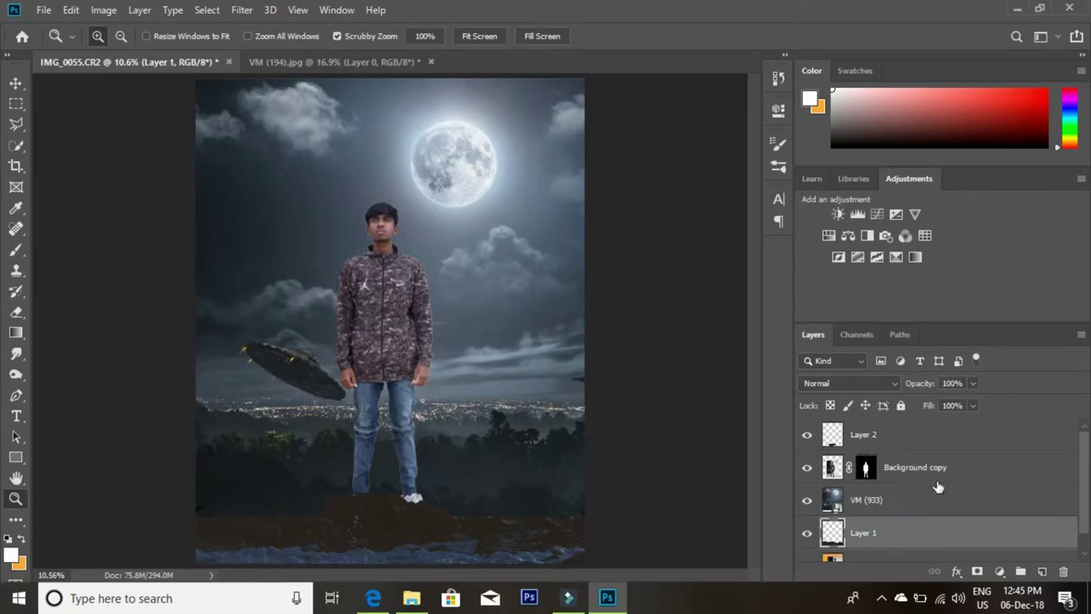
{"action": "left_click", "coordinate": [103, 9]}
{"action": "mouse_move", "coordinate": [128, 52]}
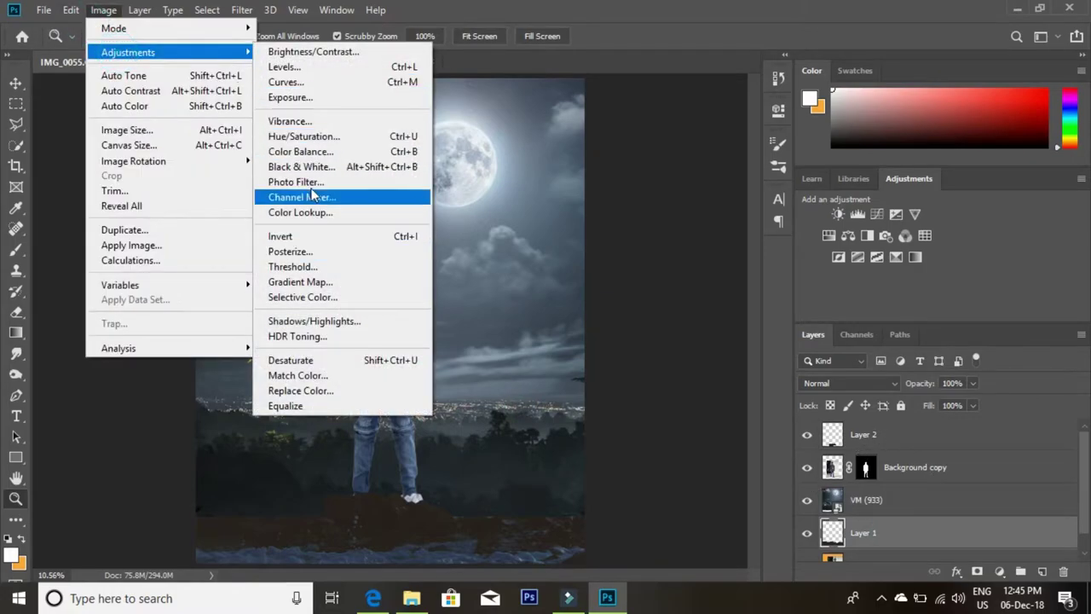
{"action": "left_click", "coordinate": [308, 322]}
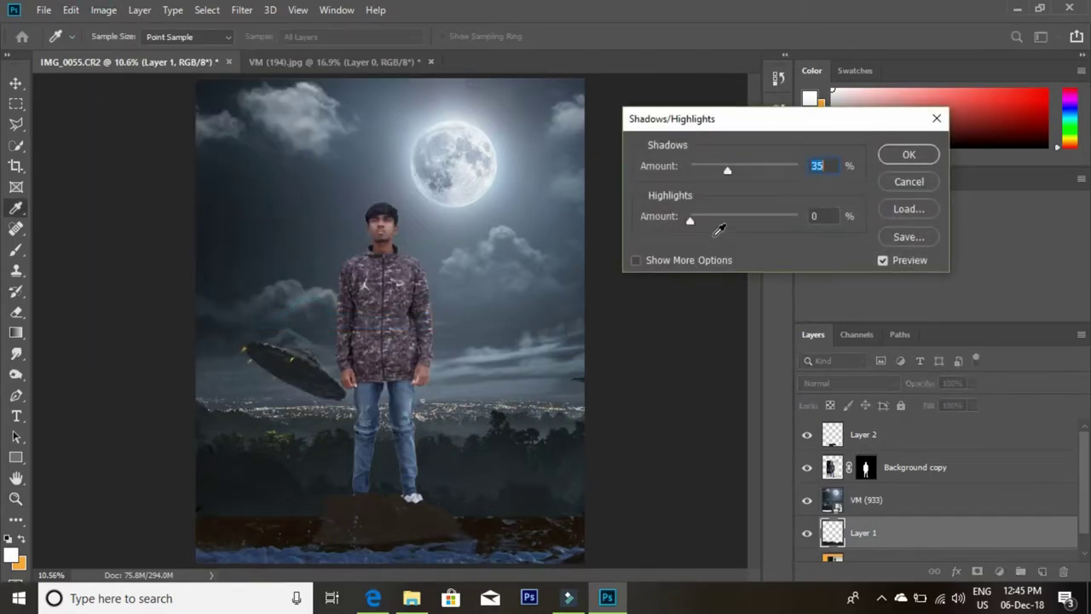
{"action": "left_click_drag", "start_coordinate": [715, 174], "coordinate": [726, 170]}
{"action": "left_click", "coordinate": [897, 157]}
{"action": "key", "text": "z"}
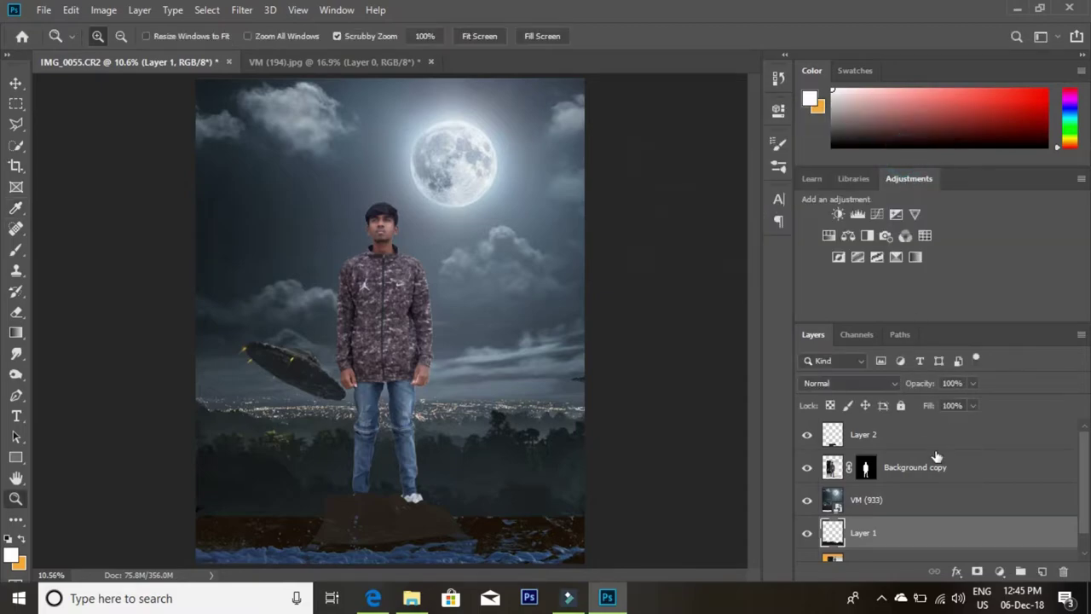
Step: Apply Shadows/Highlights to Layer 2 with about 41% shadows amount
{"action": "left_click", "coordinate": [899, 437]}
{"action": "left_click", "coordinate": [103, 10]}
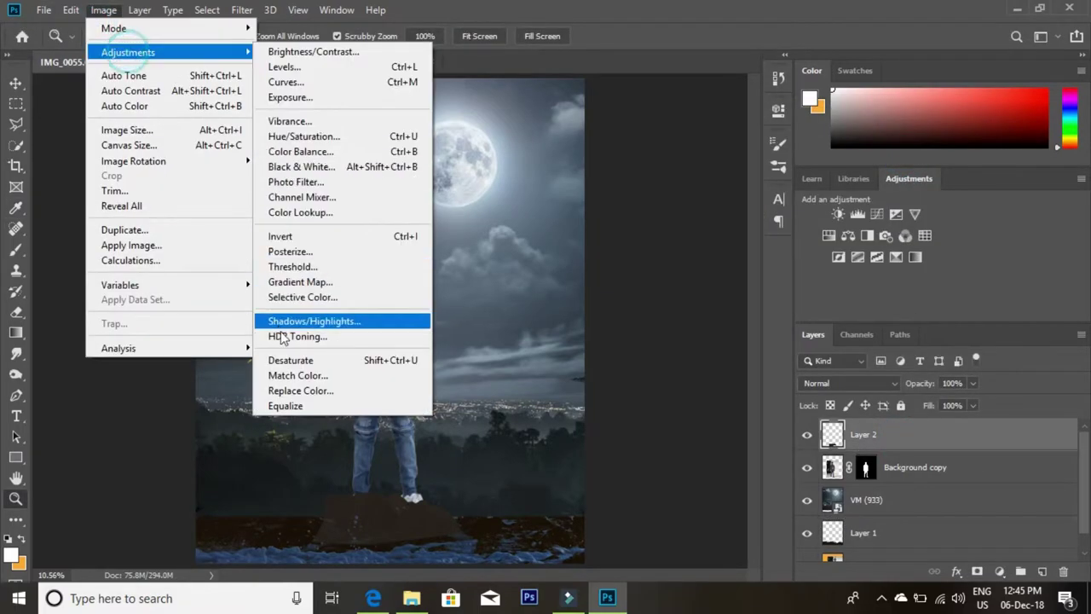
{"action": "left_click", "coordinate": [324, 315]}
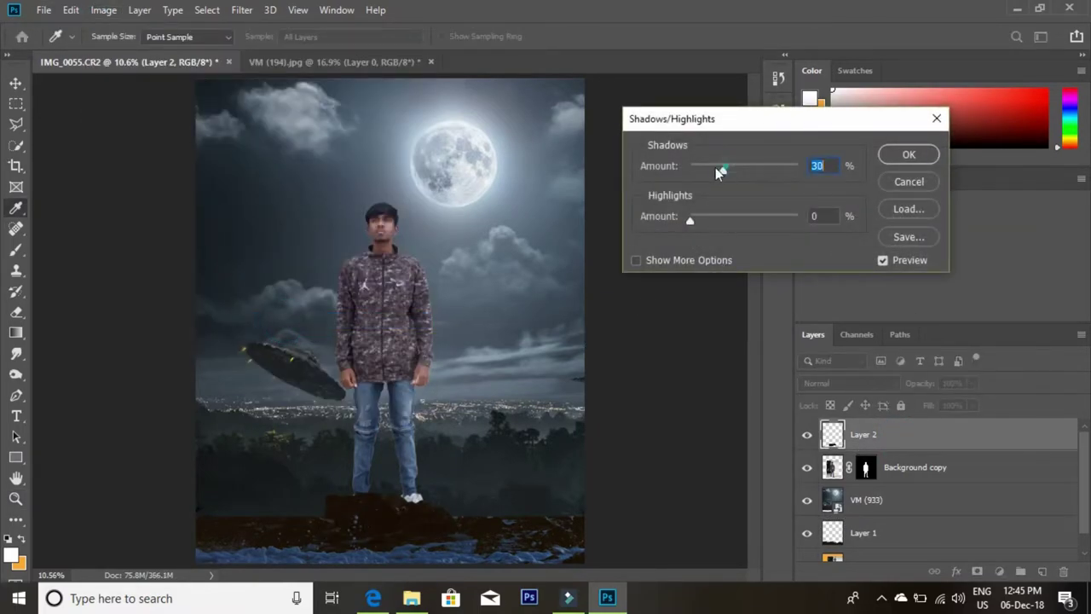
{"action": "left_click_drag", "start_coordinate": [717, 168], "coordinate": [734, 173]}
{"action": "left_click", "coordinate": [906, 156]}
{"action": "key", "text": "z"}
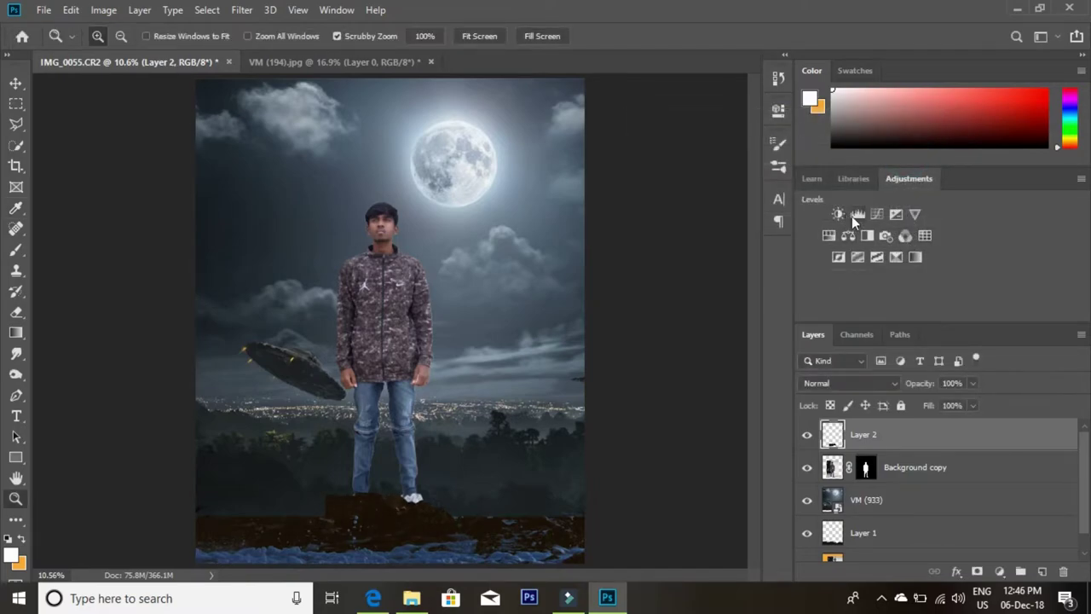
Step: Raise Layer 1's brightness to 57 with Brightness/Contrast
{"action": "left_click", "coordinate": [896, 537]}
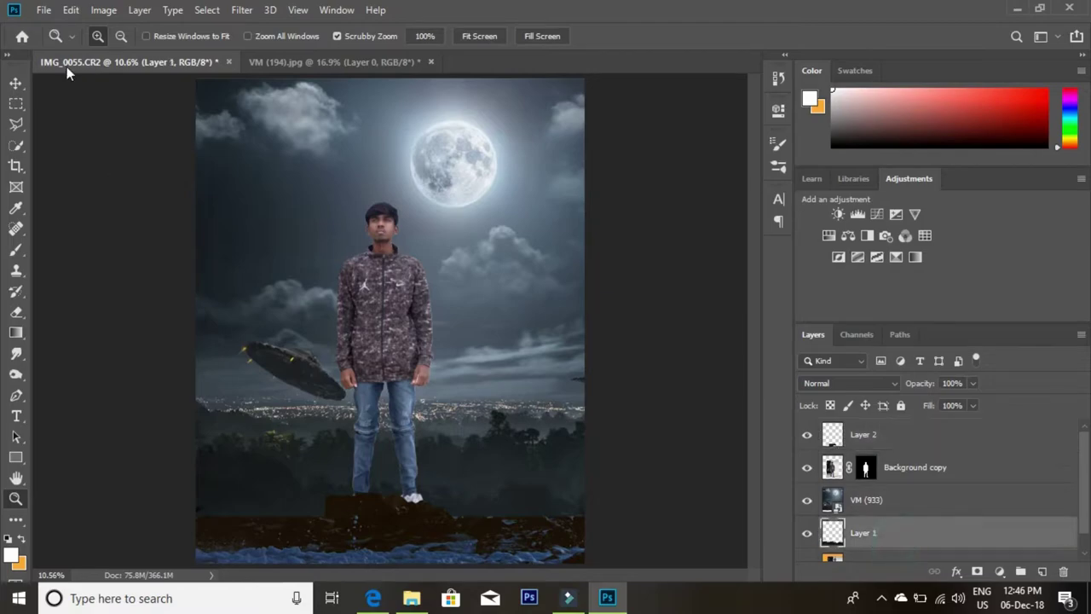
{"action": "left_click", "coordinate": [103, 10]}
{"action": "left_click", "coordinate": [494, 71]}
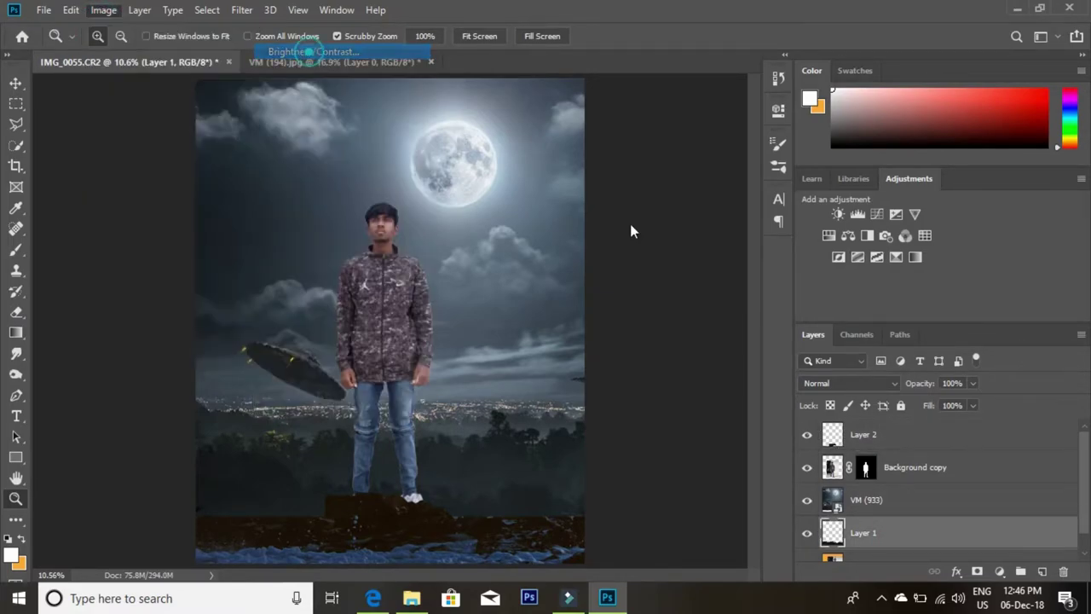
{"action": "left_click_drag", "start_coordinate": [591, 194], "coordinate": [618, 197]}
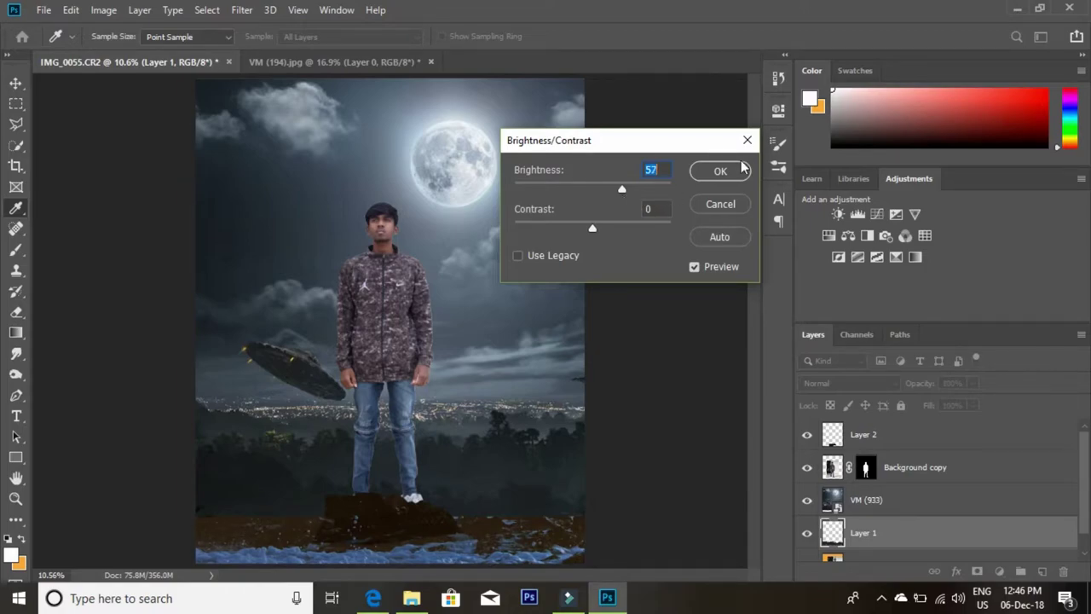
{"action": "left_click", "coordinate": [721, 170]}
Step: Raise Layer 2's brightness to 58 with Brightness/Contrast
{"action": "left_click", "coordinate": [904, 435]}
{"action": "left_click", "coordinate": [103, 10]}
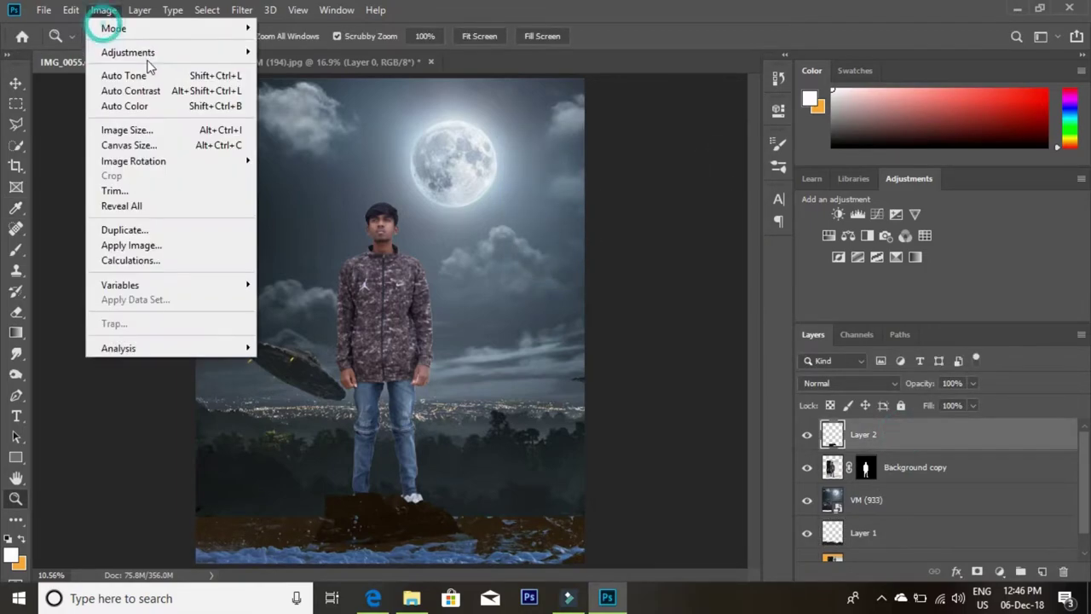
{"action": "left_click", "coordinate": [136, 52]}
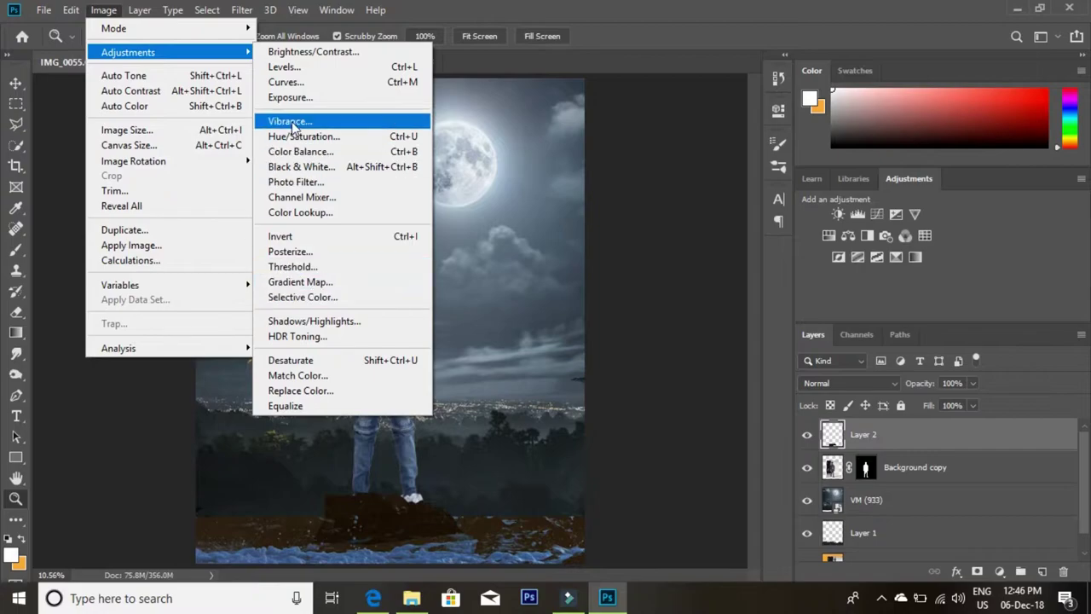
{"action": "left_click", "coordinate": [311, 51]}
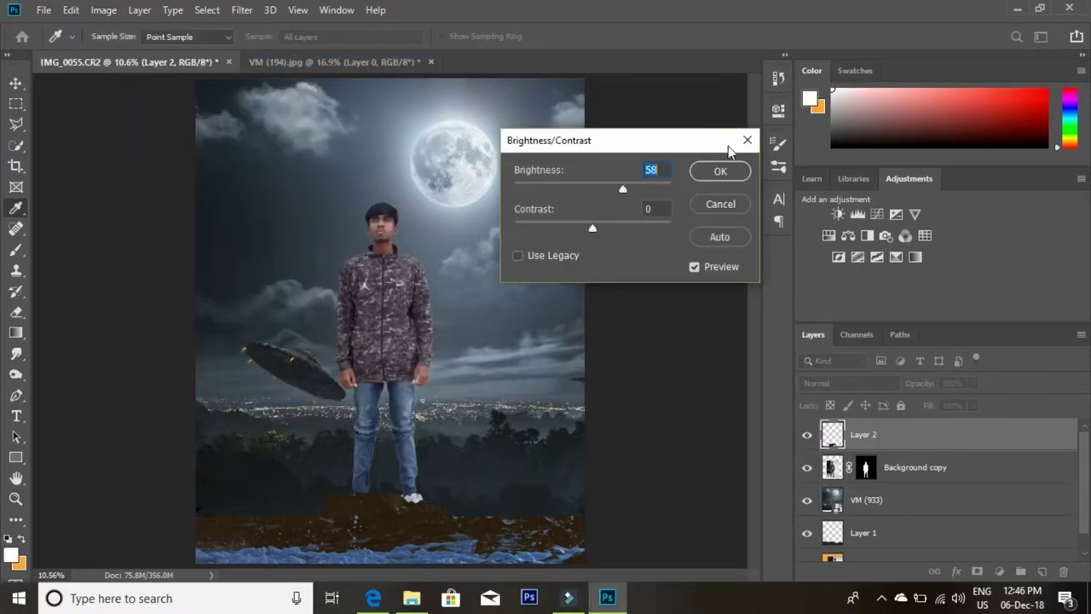
{"action": "left_click", "coordinate": [723, 170]}
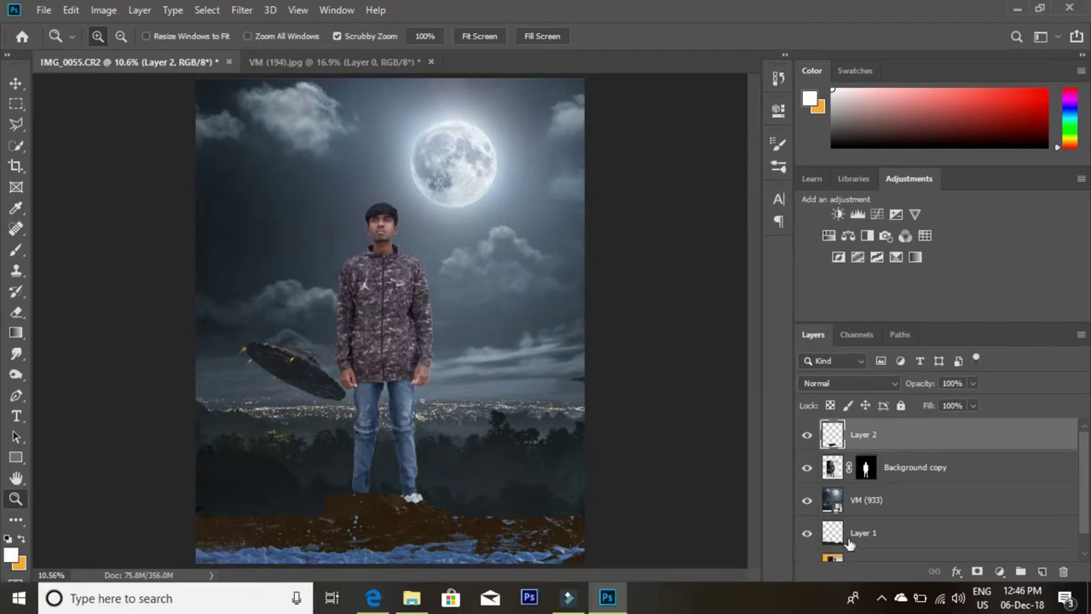
Step: Try raising the Levels black input, cancel it, and select the VM (933) layer
{"action": "left_click", "coordinate": [103, 11]}
{"action": "mouse_move", "coordinate": [128, 52]}
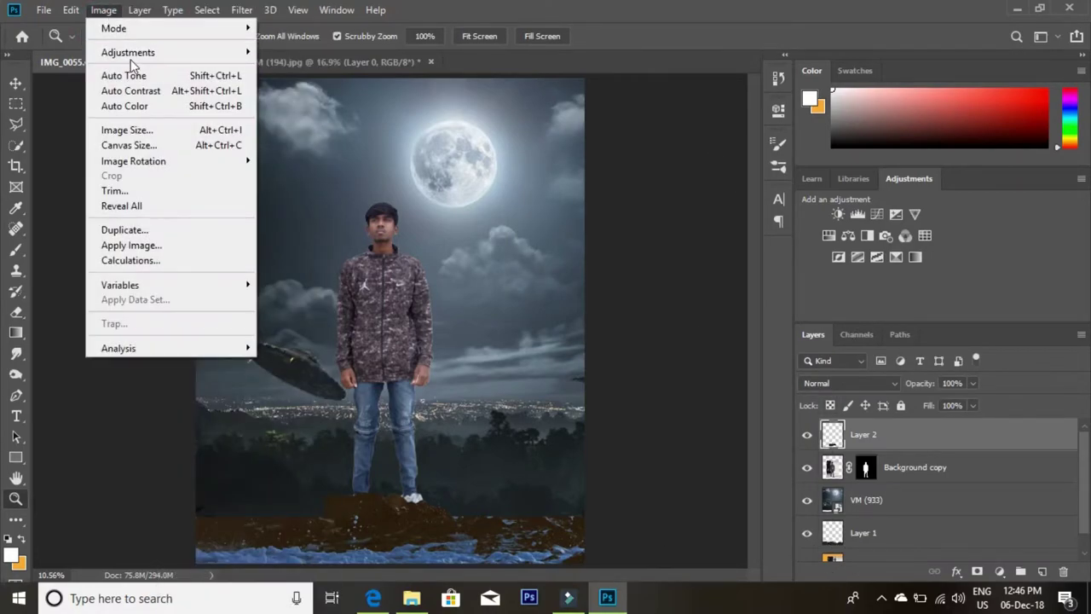
{"action": "key", "text": "ctrl+l"}
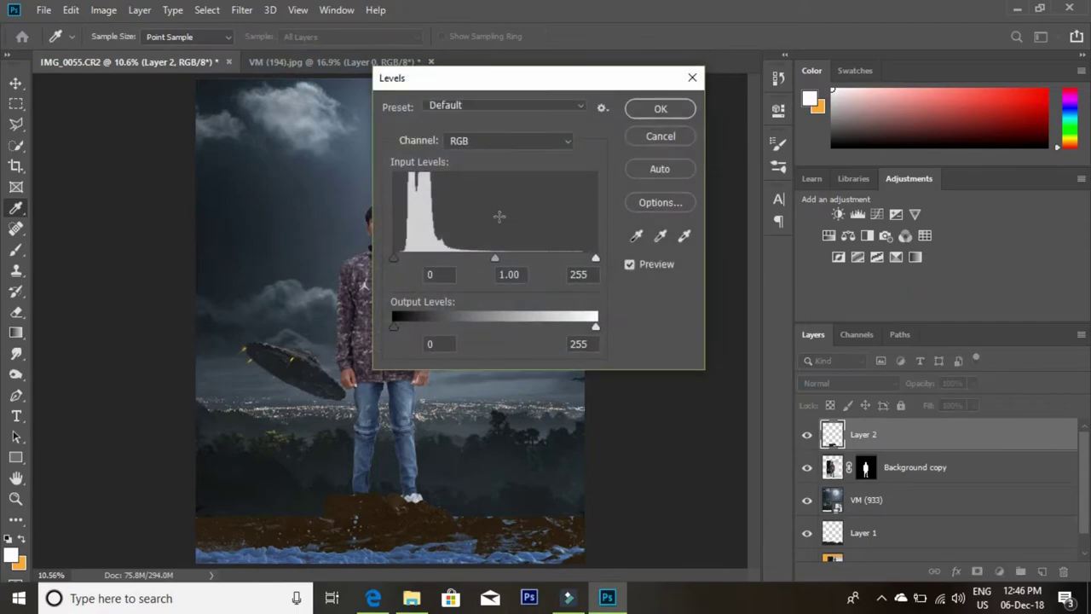
{"action": "left_click_drag", "start_coordinate": [393, 258], "coordinate": [453, 259]}
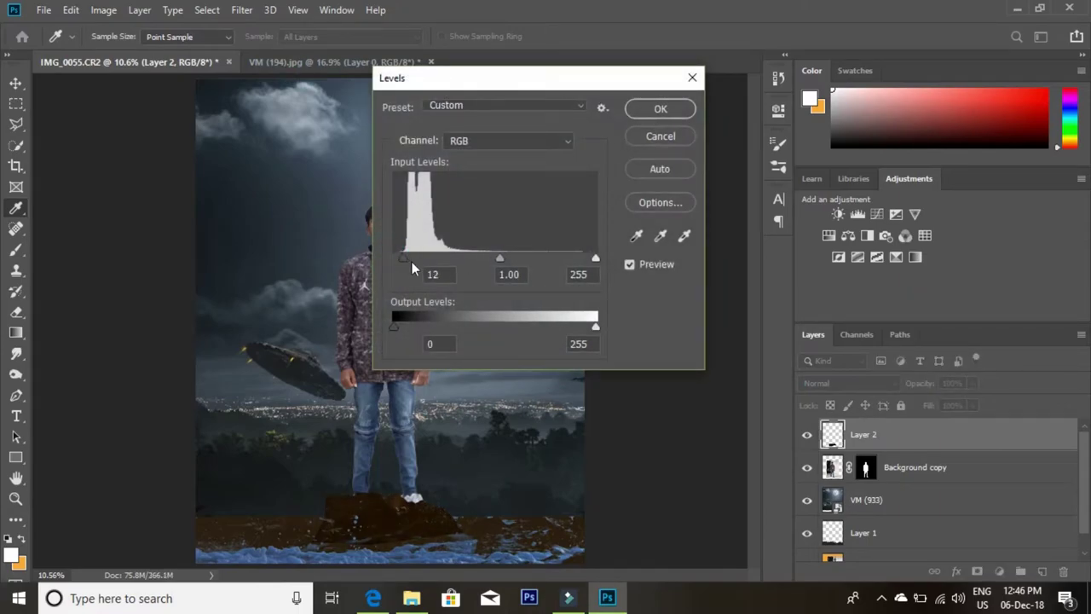
{"action": "left_click", "coordinate": [673, 136]}
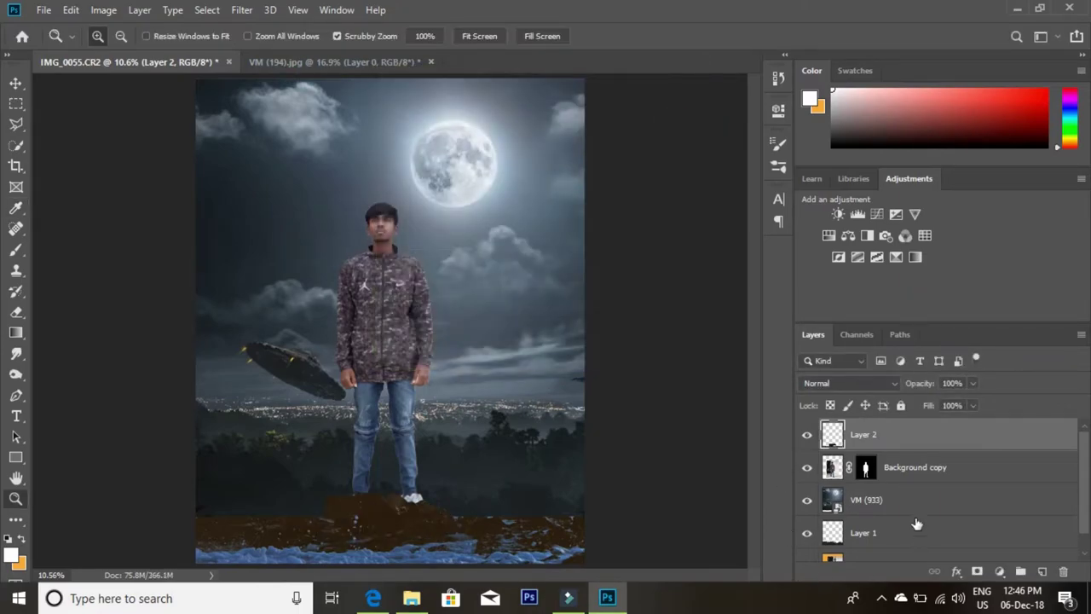
{"action": "left_click", "coordinate": [883, 510]}
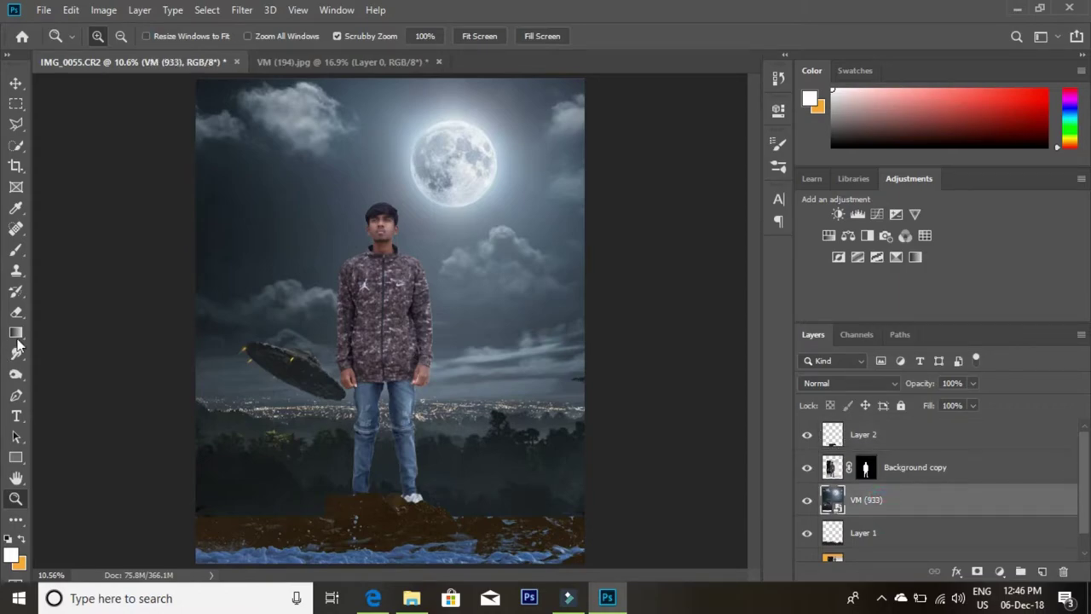
Step: Rasterize the sky layer for brushing and select the Background copy layer
{"action": "left_click", "coordinate": [16, 249]}
{"action": "left_click", "coordinate": [290, 284]}
{"action": "left_click", "coordinate": [517, 244]}
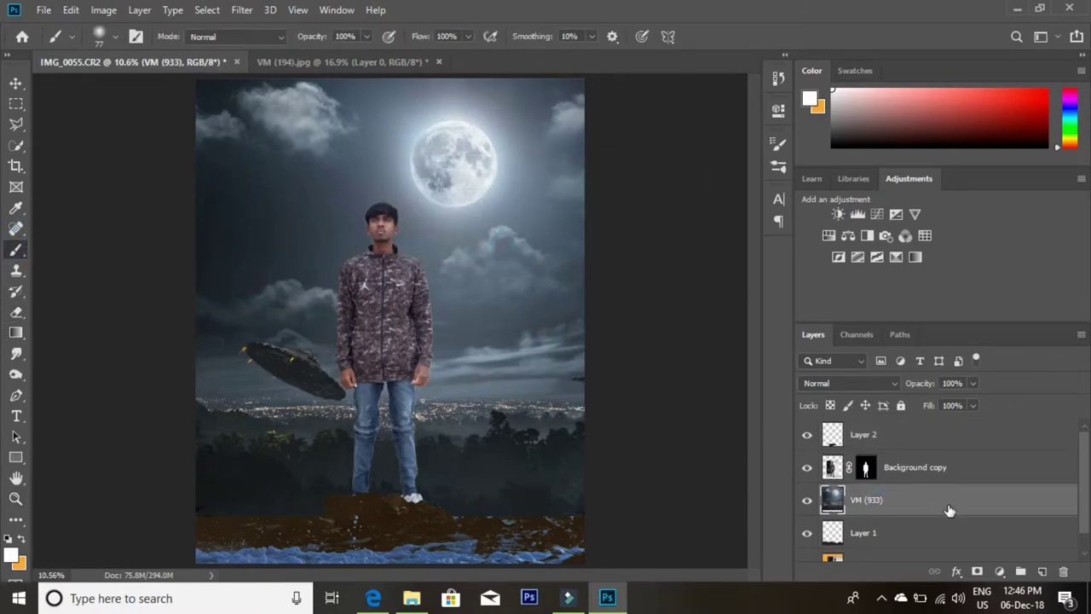
{"action": "left_click", "coordinate": [902, 465]}
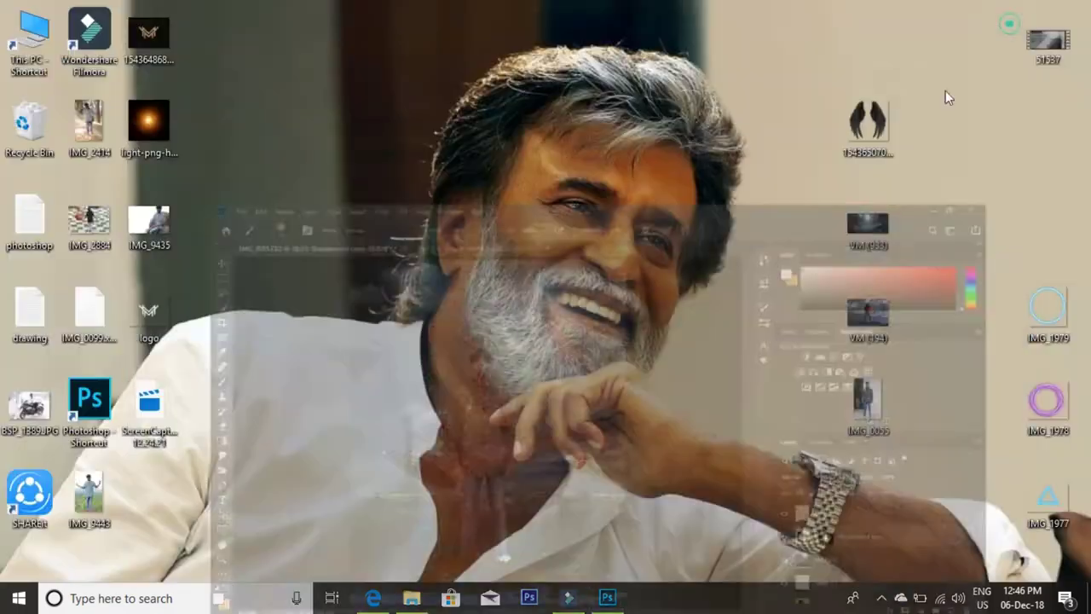
Step: Open the wings image and drag the selected left wing into the composite
{"action": "left_click", "coordinate": [1017, 10]}
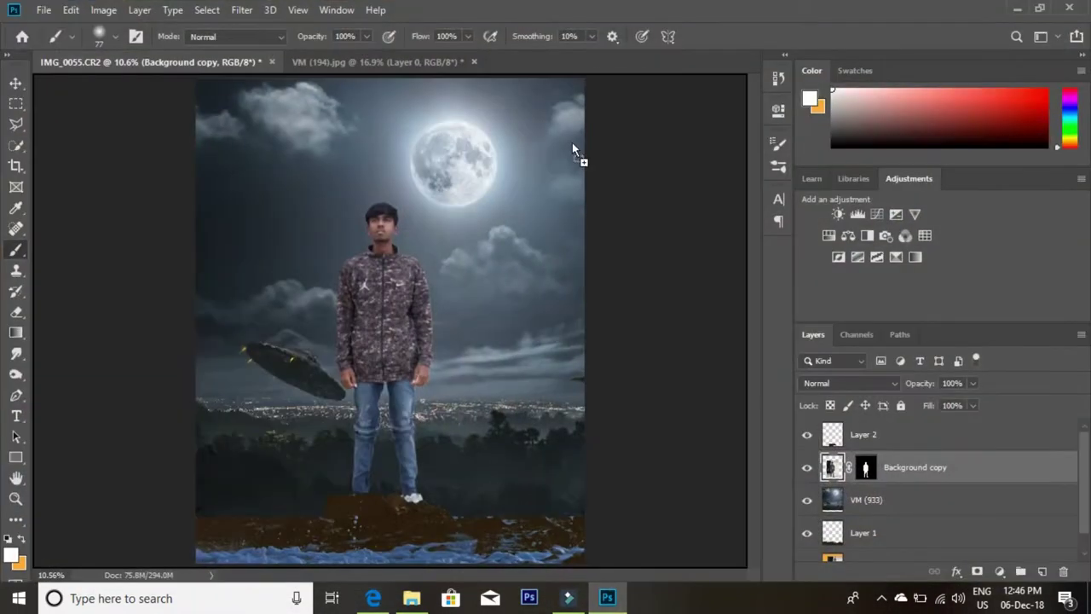
{"action": "left_click_drag", "start_coordinate": [645, 522], "coordinate": [624, 61]}
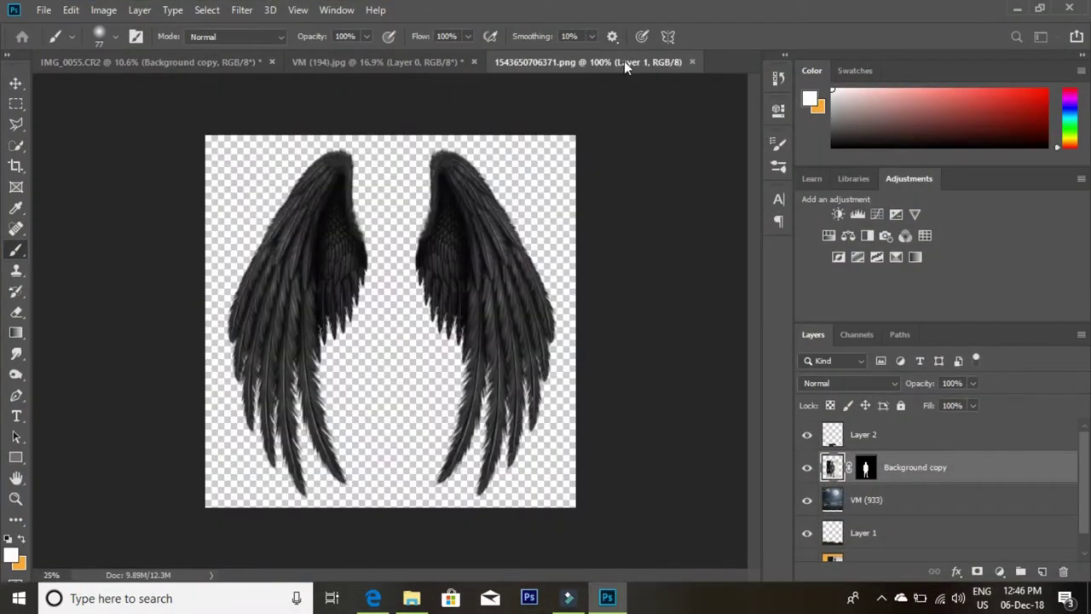
{"action": "left_click", "coordinate": [16, 102]}
{"action": "left_click_drag", "start_coordinate": [142, 112], "coordinate": [373, 575]}
{"action": "key", "text": "v"}
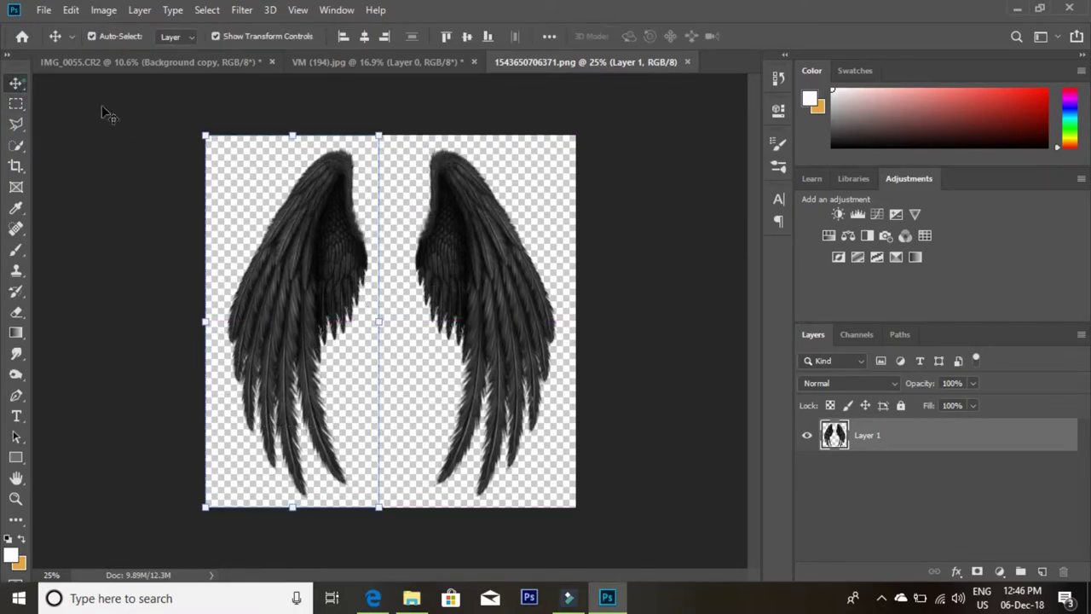
{"action": "mouse_move", "coordinate": [312, 224]}
{"action": "left_mouse_down"}
{"action": "mouse_move", "coordinate": [260, 63]}
{"action": "mouse_move", "coordinate": [273, 238]}
{"action": "mouse_move", "coordinate": [310, 226]}
{"action": "left_mouse_up"}
{"action": "left_click", "coordinate": [628, 261]}
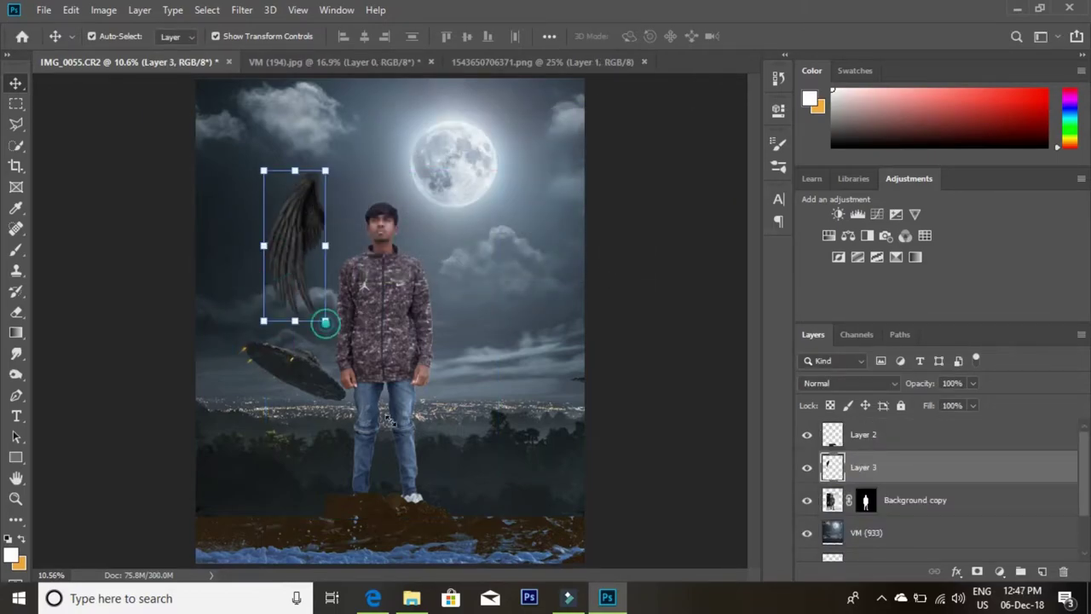
Step: Scale the left wing to about 176%, place it left of the man, and layer it beneath him
{"action": "left_click_drag", "start_coordinate": [325, 322], "coordinate": [392, 439]}
{"action": "left_click_drag", "start_coordinate": [292, 301], "coordinate": [295, 321]}
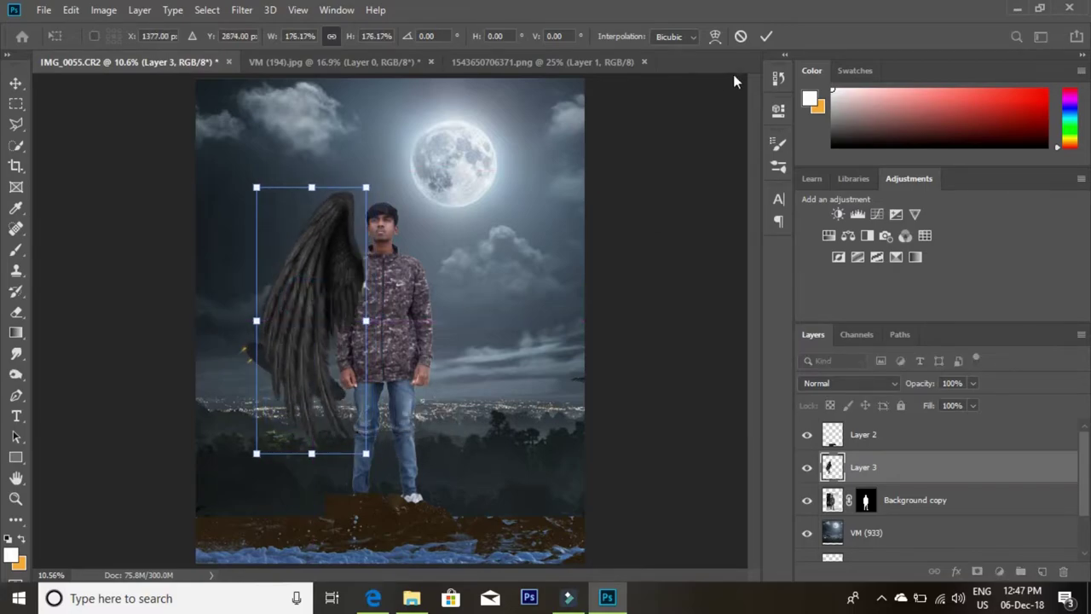
{"action": "left_click", "coordinate": [767, 36]}
{"action": "left_click_drag", "start_coordinate": [913, 460], "coordinate": [919, 498]}
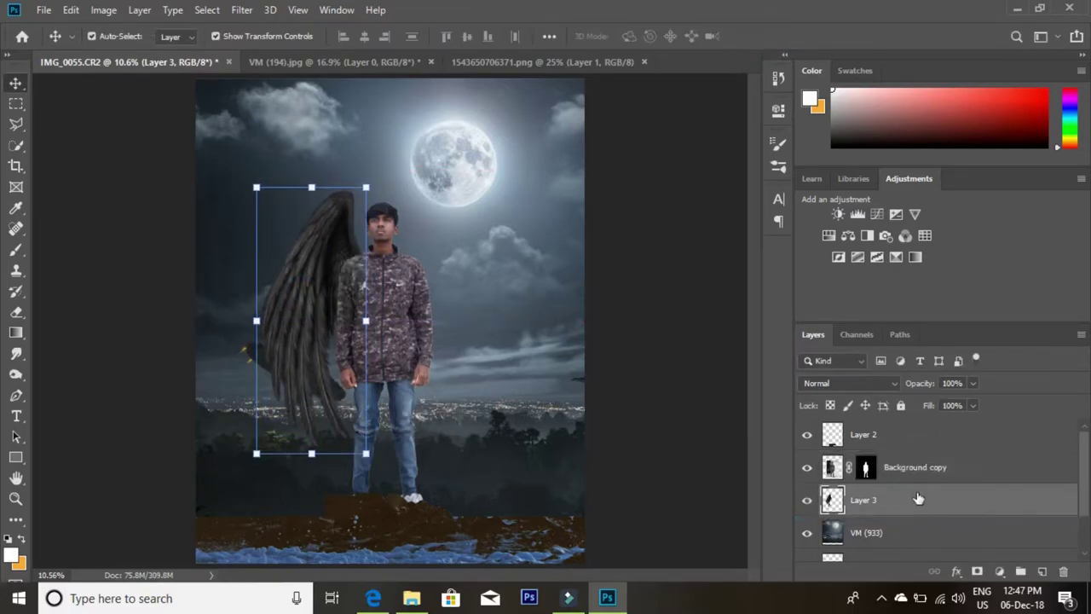
Step: Select the right wing in the wings image and drag it into the composite
{"action": "left_click", "coordinate": [538, 64]}
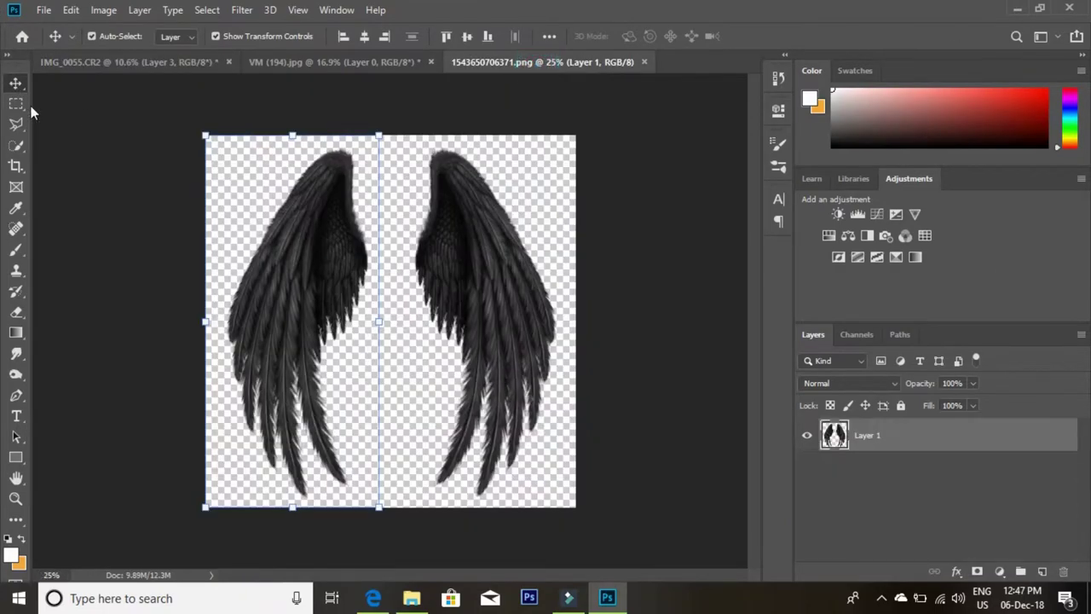
{"action": "left_click_drag", "start_coordinate": [324, 249], "coordinate": [321, 244]}
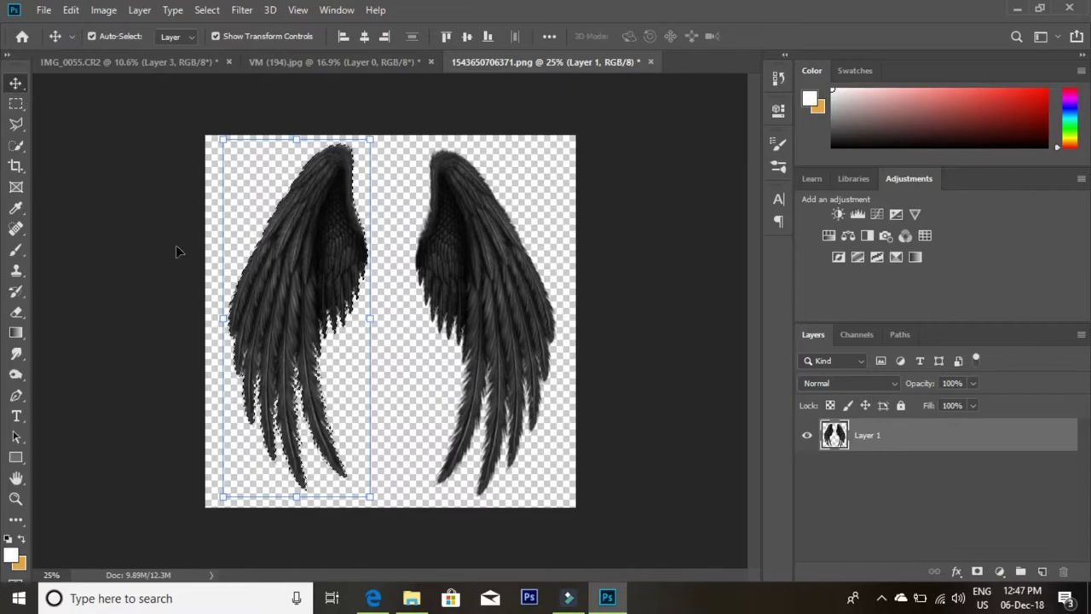
{"action": "left_click", "coordinate": [13, 83]}
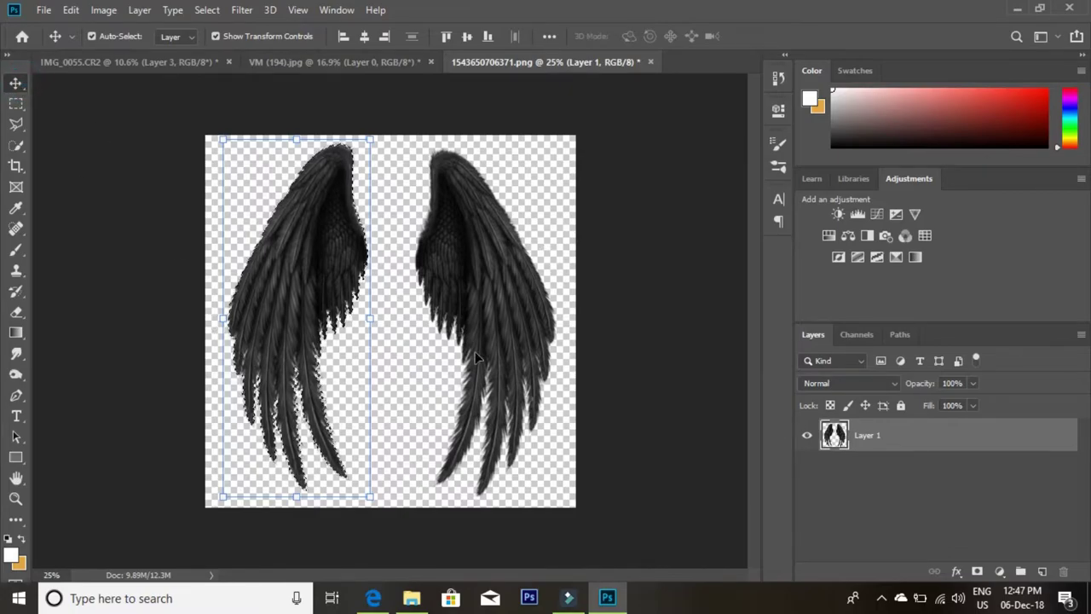
{"action": "left_click", "coordinate": [15, 103]}
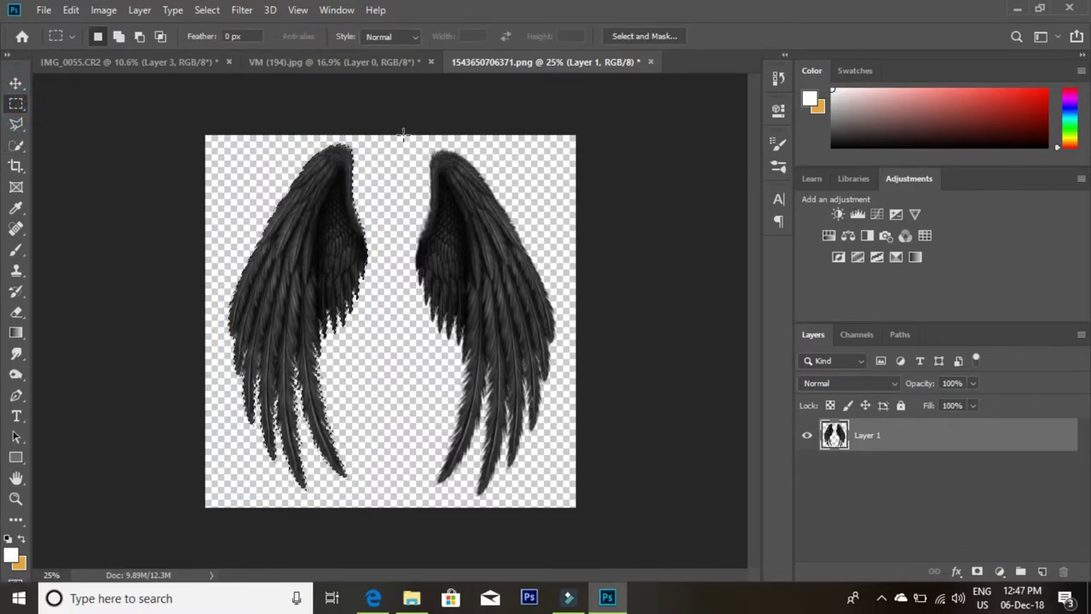
{"action": "left_click_drag", "start_coordinate": [403, 133], "coordinate": [575, 506]}
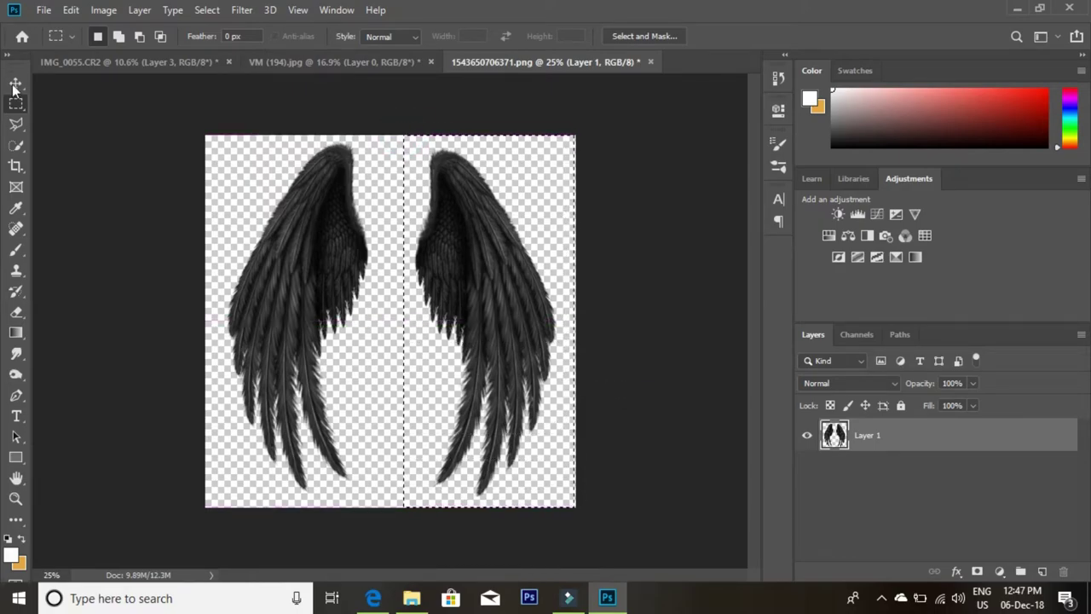
{"action": "left_click", "coordinate": [16, 82]}
{"action": "left_click_drag", "start_coordinate": [589, 312], "coordinate": [497, 322]}
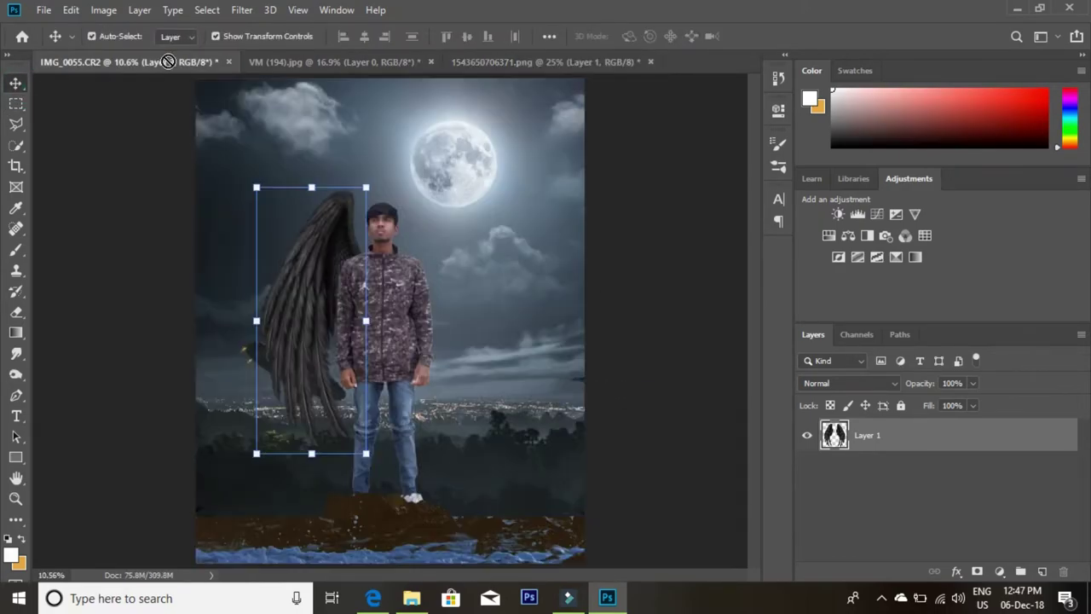
{"action": "left_click", "coordinate": [628, 266]}
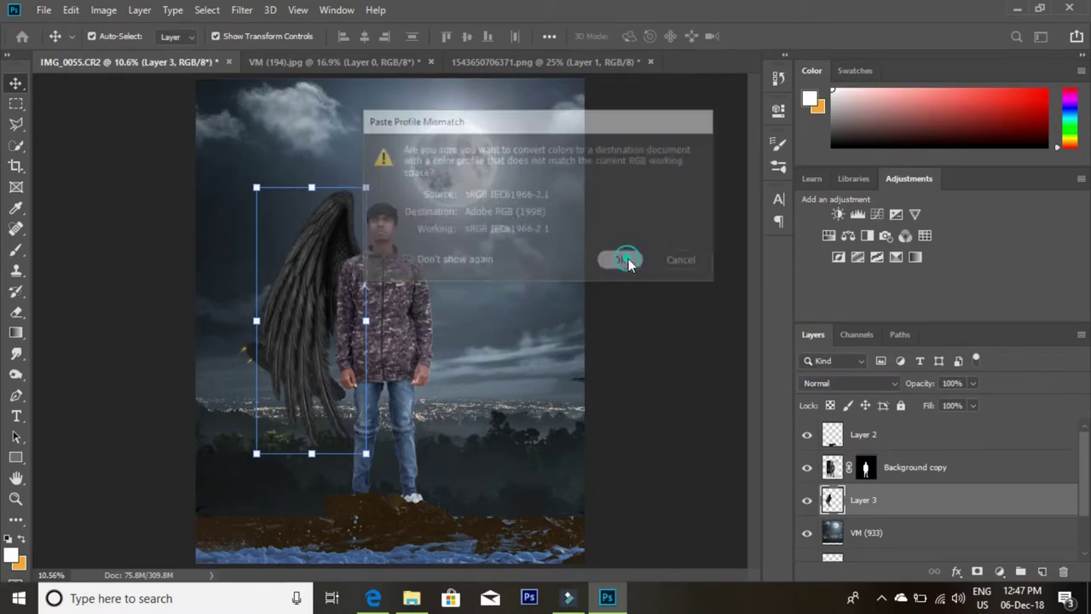
Step: Position the right wing beside the man's shoulder and enlarge it to about 179%
{"action": "left_click_drag", "start_coordinate": [479, 345], "coordinate": [465, 296]}
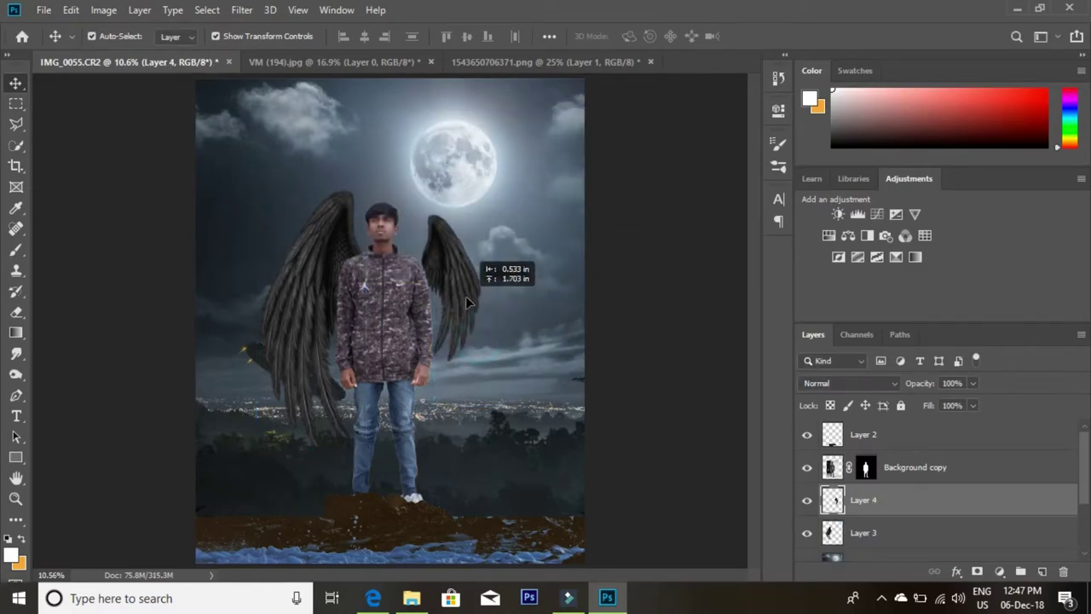
{"action": "mouse_move", "coordinate": [482, 359]}
{"action": "left_mouse_down"}
{"action": "mouse_move", "coordinate": [570, 442]}
{"action": "mouse_move", "coordinate": [485, 332]}
{"action": "left_mouse_up"}
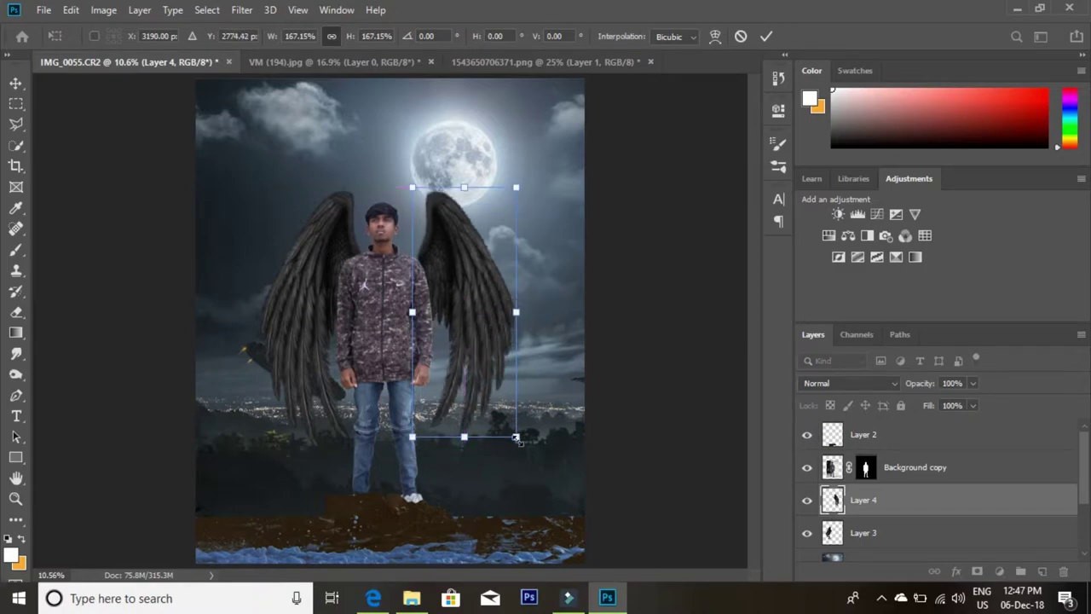
{"action": "left_click_drag", "start_coordinate": [516, 437], "coordinate": [525, 459]}
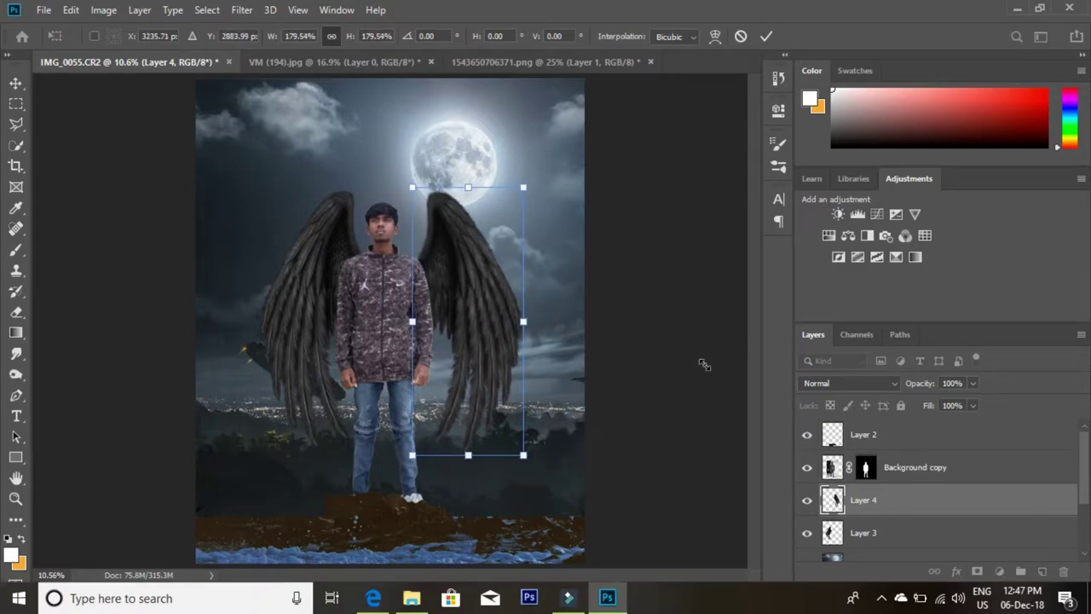
{"action": "left_click", "coordinate": [768, 37]}
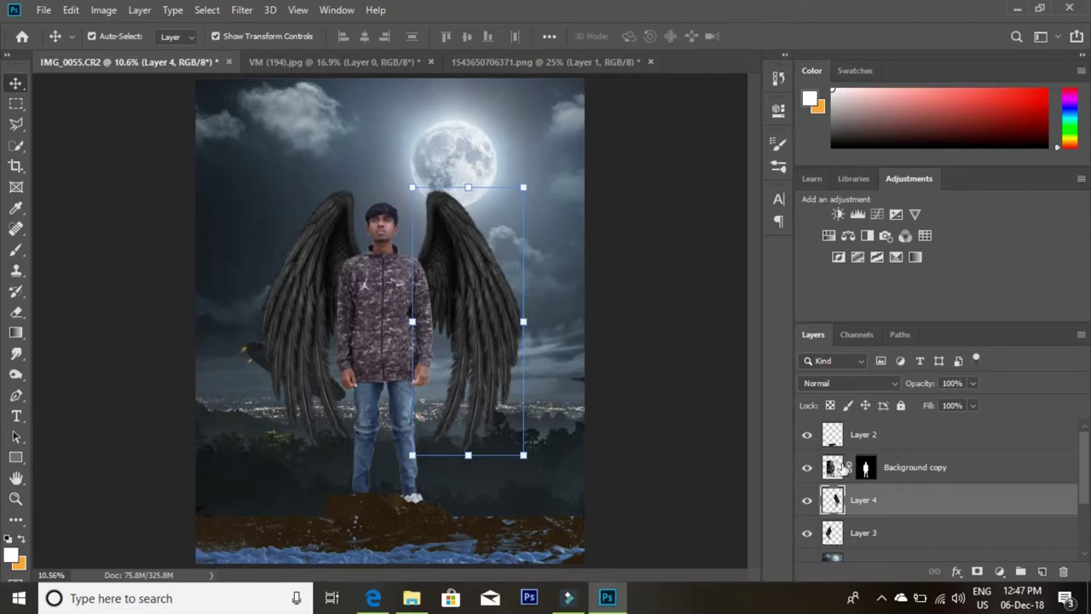
Step: Target the Background copy layer mask and zoom in on the man's head
{"action": "scroll", "coordinate": [941, 520], "scroll_direction": "down", "scroll_amount": 3}
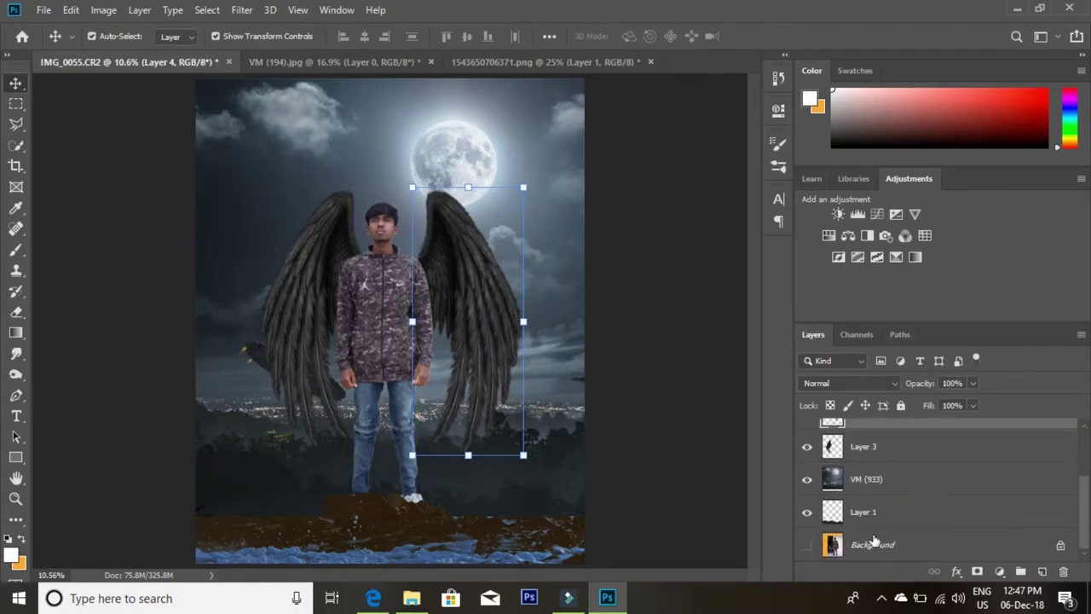
{"action": "scroll", "coordinate": [876, 525], "scroll_direction": "up", "scroll_amount": 3}
{"action": "left_click", "coordinate": [936, 467]}
{"action": "left_click", "coordinate": [866, 467]}
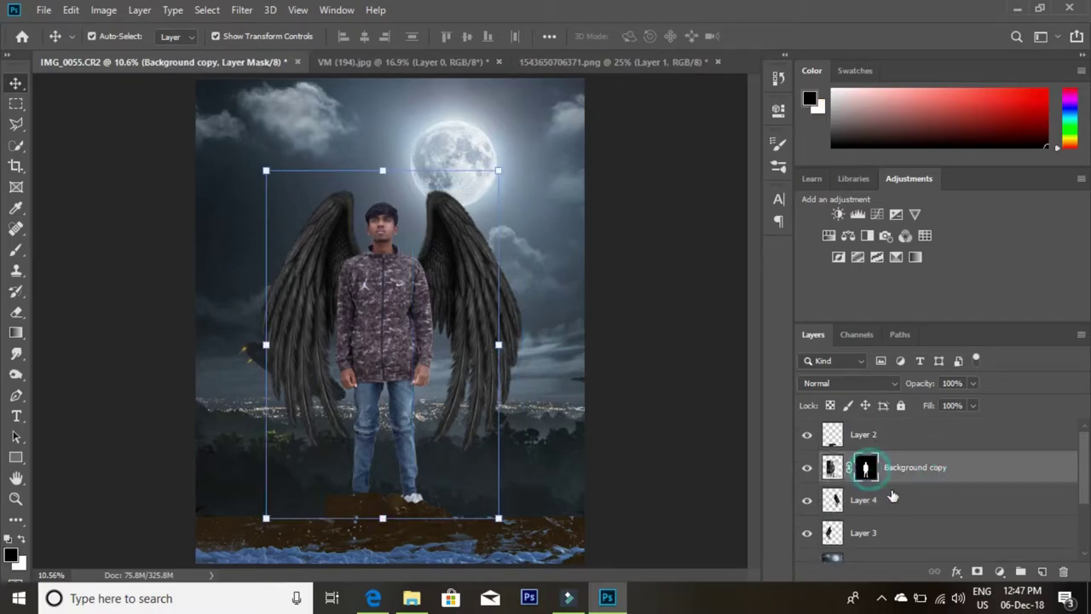
{"action": "left_click", "coordinate": [15, 499]}
{"action": "mouse_move", "coordinate": [360, 199]}
{"action": "left_mouse_down"}
{"action": "mouse_move", "coordinate": [469, 239]}
{"action": "mouse_move", "coordinate": [456, 247]}
{"action": "left_mouse_up"}
{"action": "left_click_drag", "start_coordinate": [331, 251], "coordinate": [341, 217]}
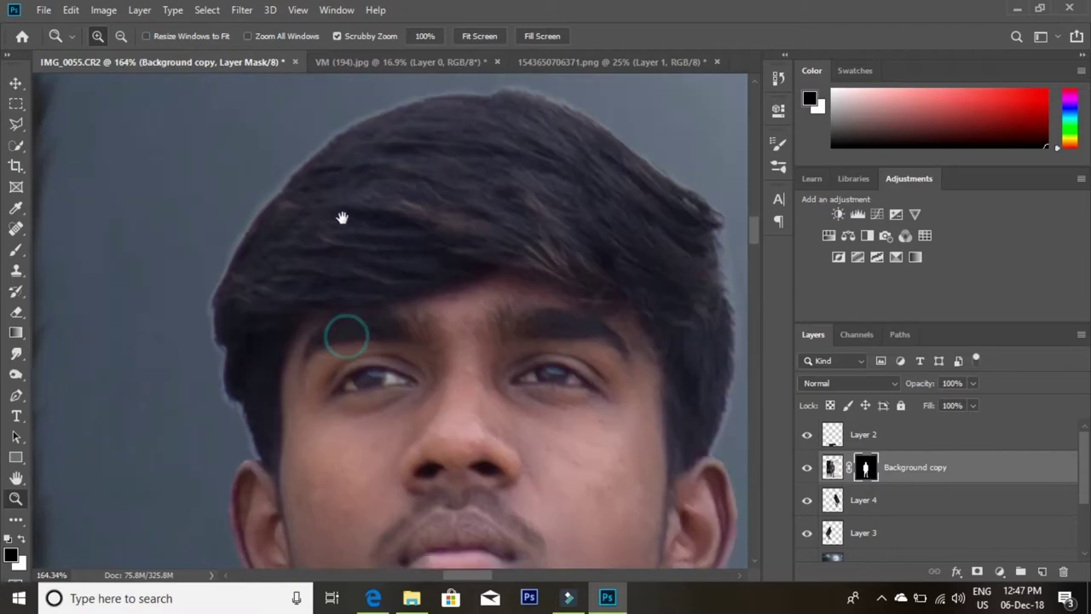
Step: Set an 18 px Soft Light brush and paint the mask along the hair edge
{"action": "left_click", "coordinate": [16, 250]}
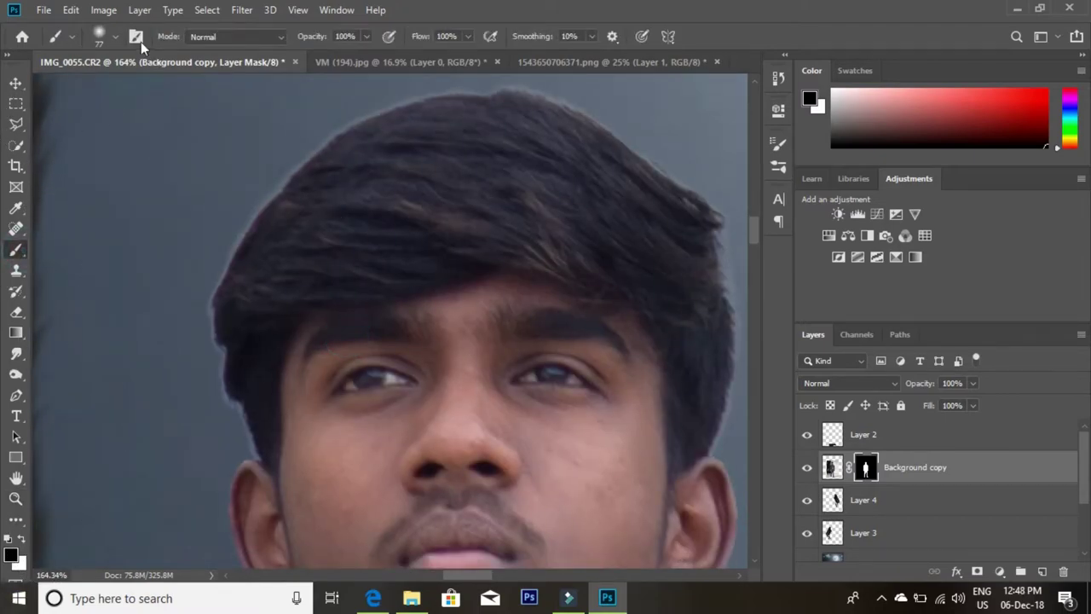
{"action": "left_click", "coordinate": [269, 43]}
{"action": "left_click", "coordinate": [255, 267]}
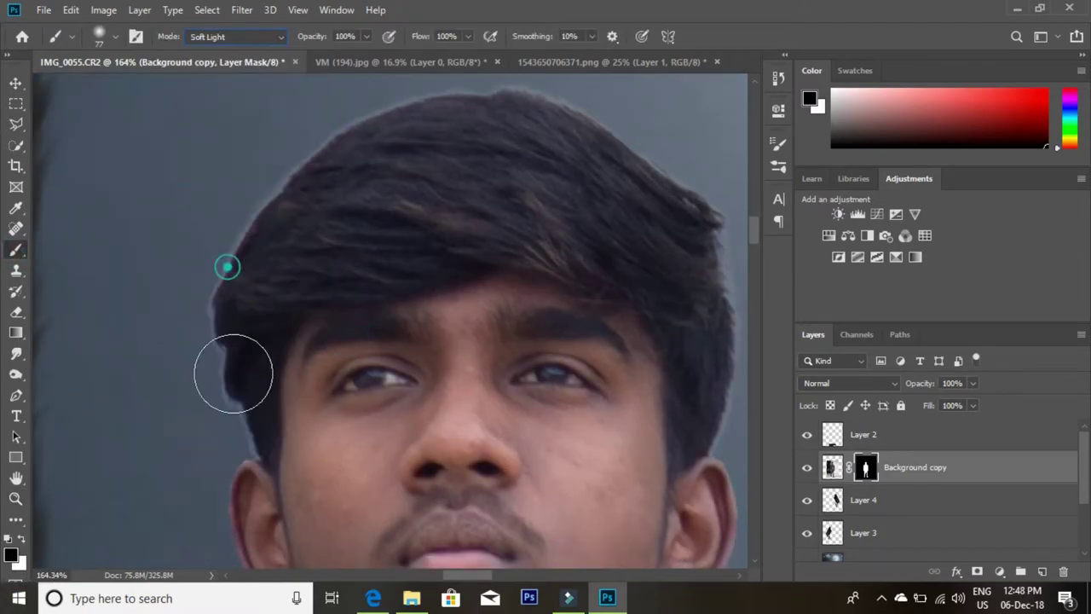
{"action": "right_click", "coordinate": [232, 366]}
{"action": "type", "text": "18"}
{"action": "key", "text": "Return"}
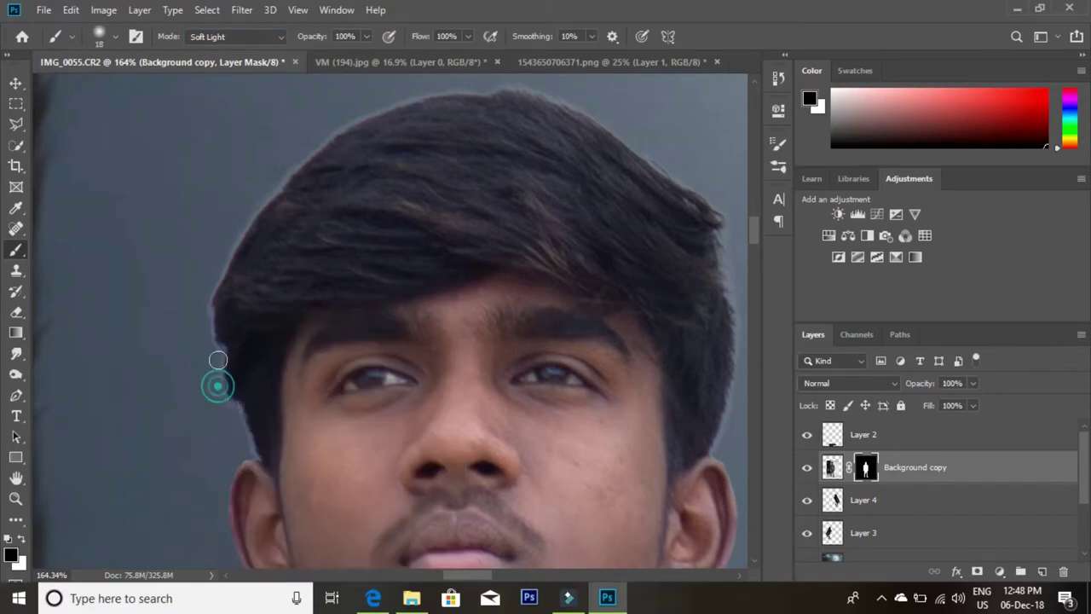
{"action": "left_click_drag", "start_coordinate": [247, 438], "coordinate": [256, 446]}
{"action": "left_click_drag", "start_coordinate": [215, 327], "coordinate": [241, 239]}
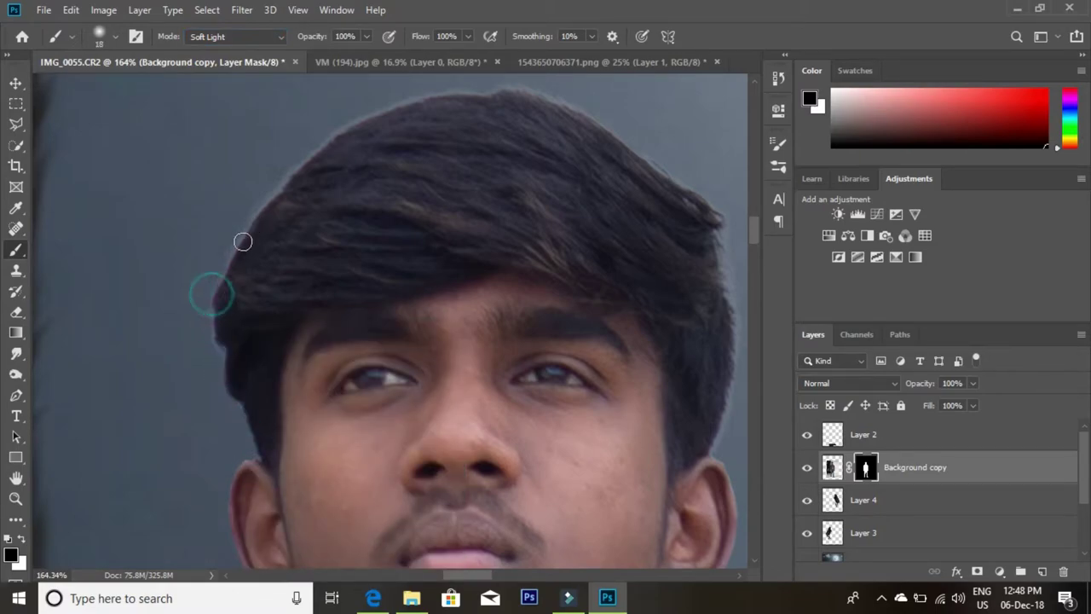
Step: Touch up the mask along the top of the hair, right ear and neck
{"action": "scroll", "coordinate": [230, 359], "scroll_direction": "up", "scroll_amount": 3}
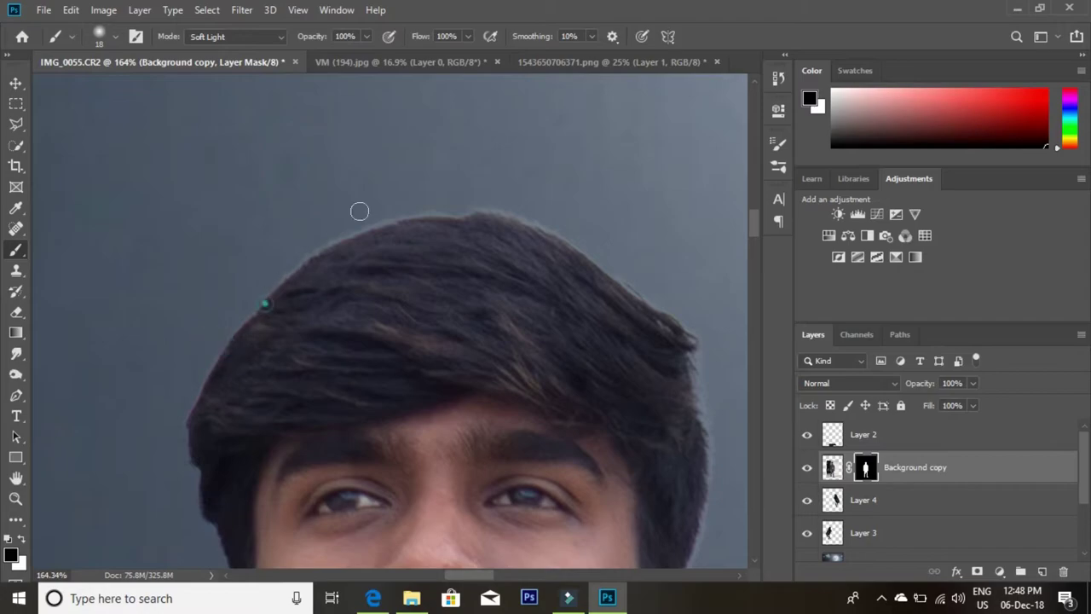
{"action": "left_click_drag", "start_coordinate": [335, 244], "coordinate": [452, 214]}
{"action": "left_click_drag", "start_coordinate": [532, 217], "coordinate": [404, 222]}
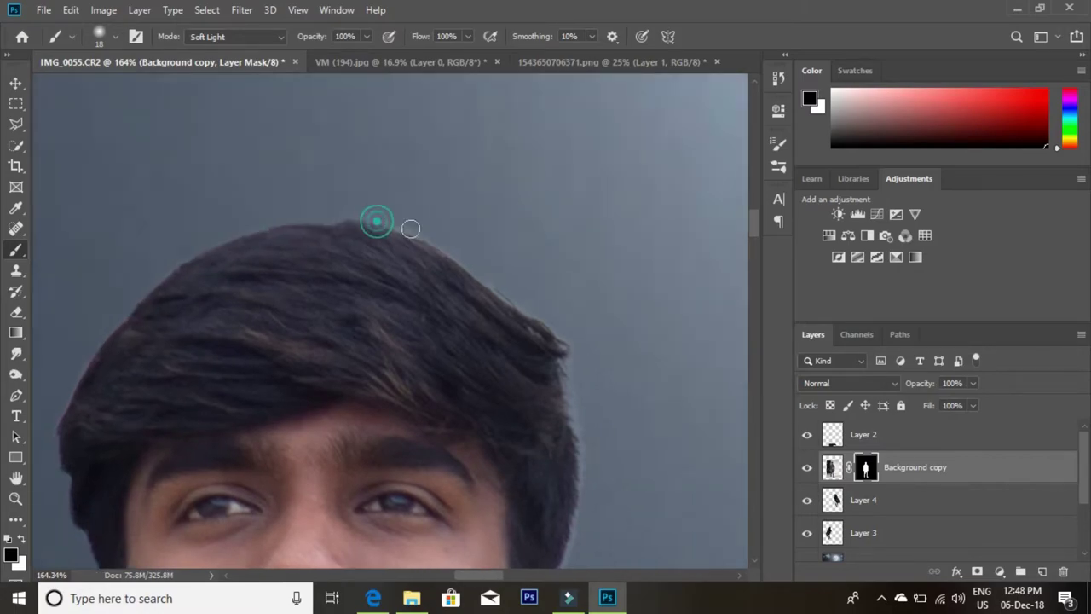
{"action": "left_click_drag", "start_coordinate": [507, 283], "coordinate": [414, 273]}
{"action": "left_click_drag", "start_coordinate": [477, 312], "coordinate": [467, 271]}
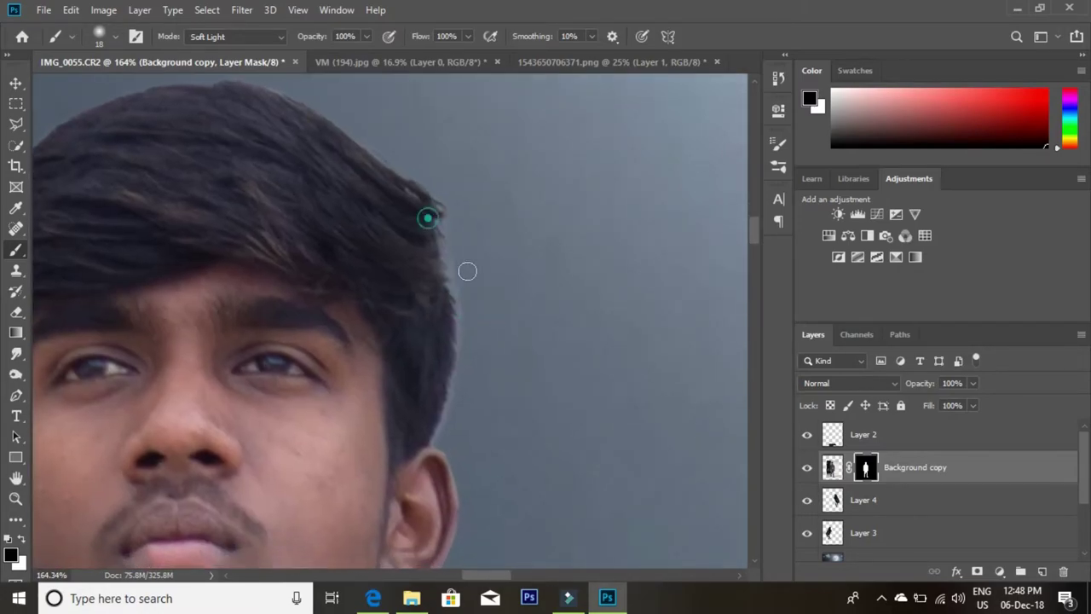
{"action": "scroll", "coordinate": [460, 296], "scroll_direction": "down", "scroll_amount": 2}
{"action": "scroll", "coordinate": [448, 303], "scroll_direction": "down", "scroll_amount": 2}
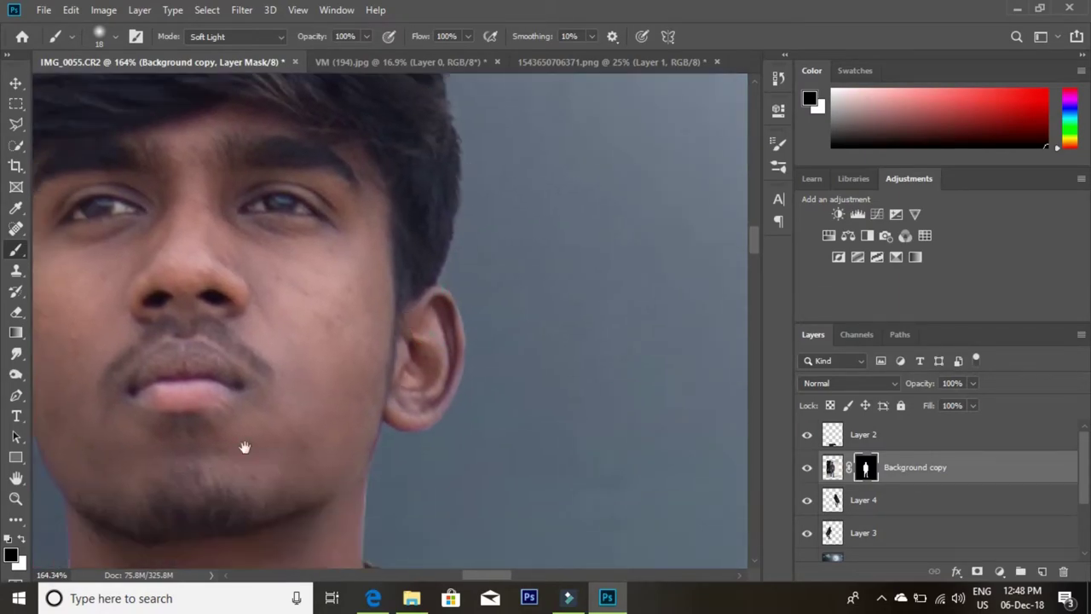
{"action": "scroll", "coordinate": [246, 446], "scroll_direction": "down", "scroll_amount": 4}
{"action": "scroll", "coordinate": [246, 446], "scroll_direction": "left", "scroll_amount": 4}
{"action": "scroll", "coordinate": [570, 331], "scroll_direction": "down", "scroll_amount": 1}
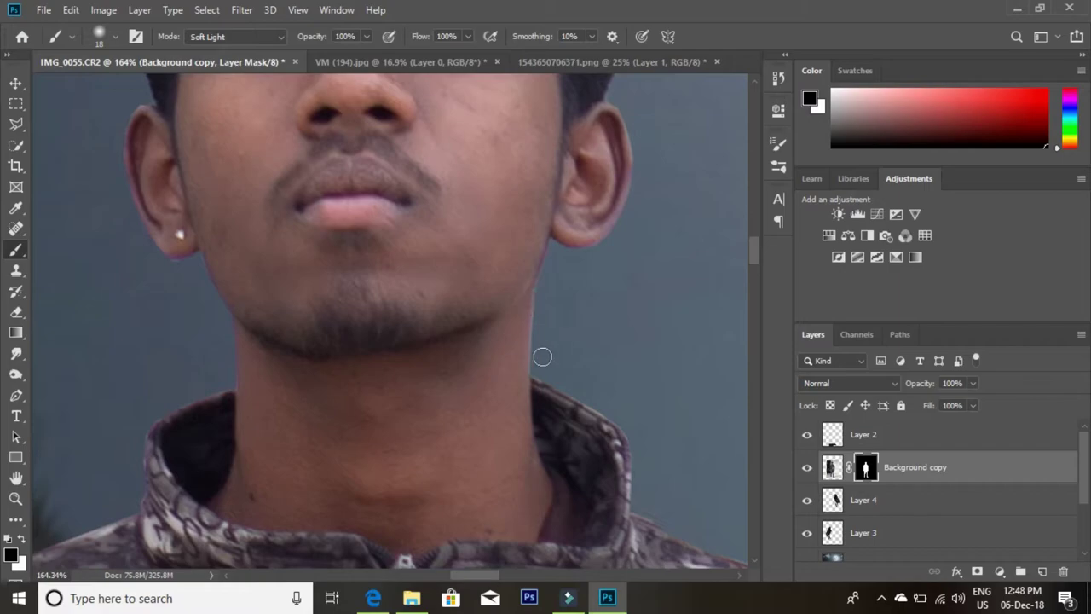
{"action": "scroll", "coordinate": [384, 324], "scroll_direction": "up", "scroll_amount": 4}
{"action": "scroll", "coordinate": [383, 324], "scroll_direction": "left", "scroll_amount": 4}
{"action": "scroll", "coordinate": [222, 256], "scroll_direction": "down", "scroll_amount": 1}
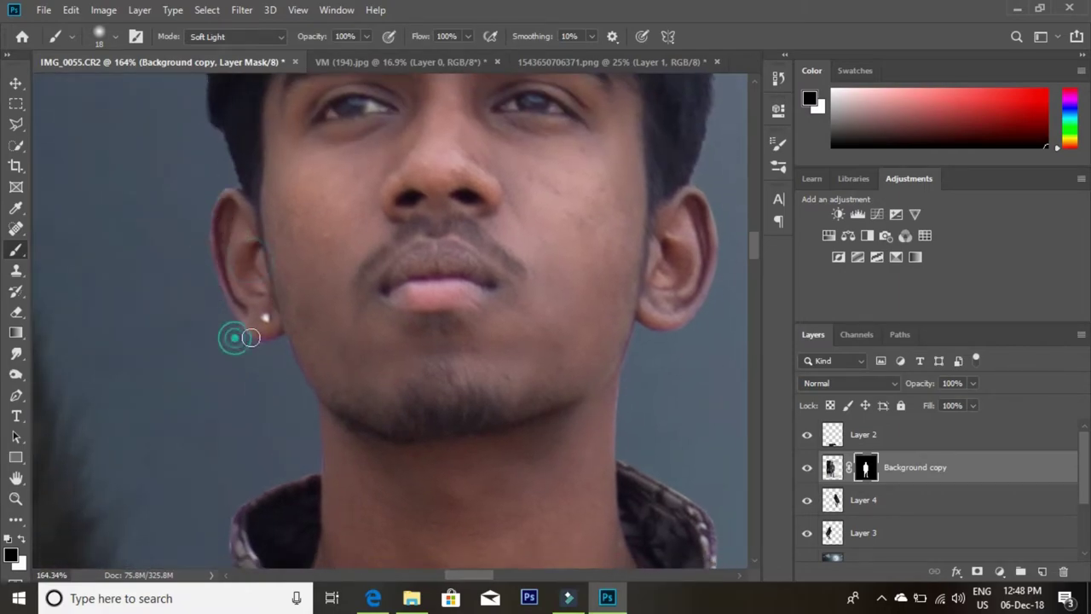
{"action": "scroll", "coordinate": [282, 341], "scroll_direction": "down", "scroll_amount": 10}
{"action": "scroll", "coordinate": [281, 341], "scroll_direction": "left", "scroll_amount": 2}
{"action": "scroll", "coordinate": [273, 290], "scroll_direction": "up", "scroll_amount": 2}
{"action": "scroll", "coordinate": [273, 290], "scroll_direction": "left", "scroll_amount": 2}
{"action": "scroll", "coordinate": [367, 243], "scroll_direction": "up", "scroll_amount": 3}
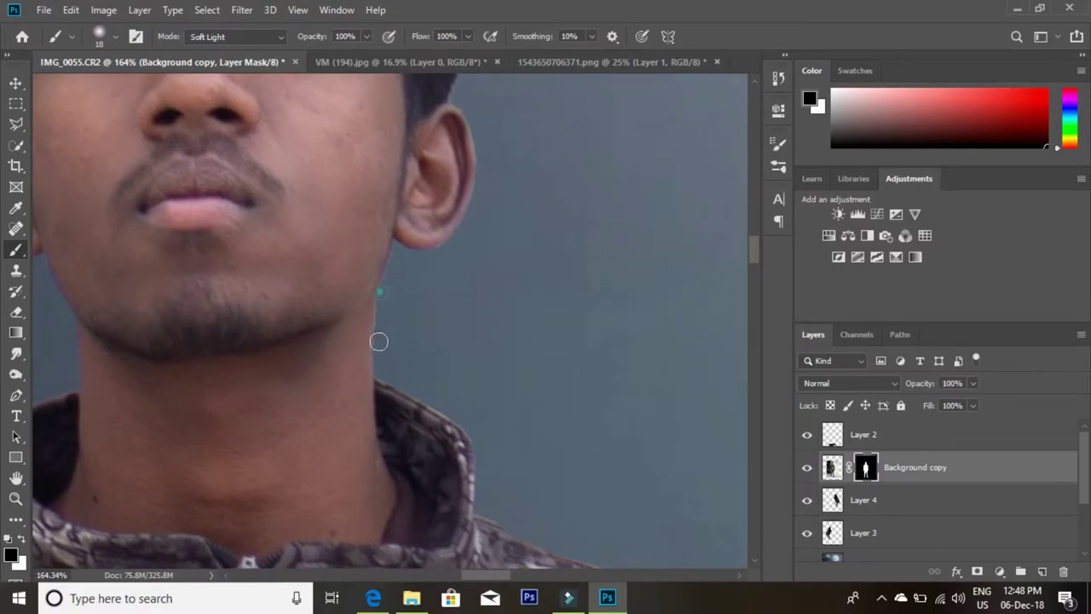
{"action": "scroll", "coordinate": [451, 153], "scroll_direction": "up", "scroll_amount": 3}
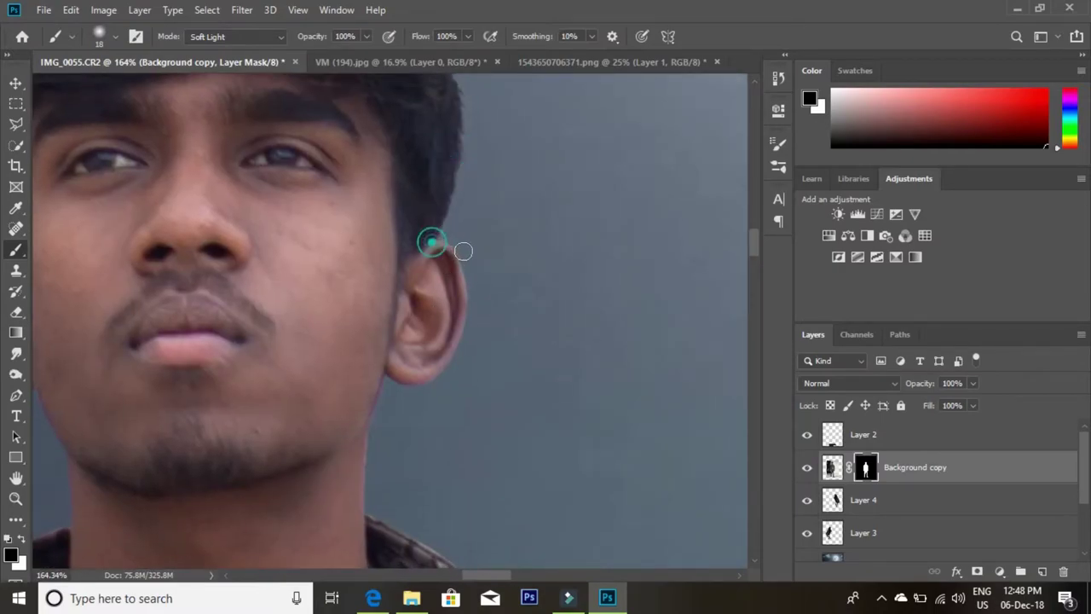
{"action": "scroll", "coordinate": [281, 290], "scroll_direction": "up", "scroll_amount": 5}
{"action": "scroll", "coordinate": [282, 290], "scroll_direction": "left", "scroll_amount": 6}
{"action": "scroll", "coordinate": [256, 324], "scroll_direction": "up", "scroll_amount": 1}
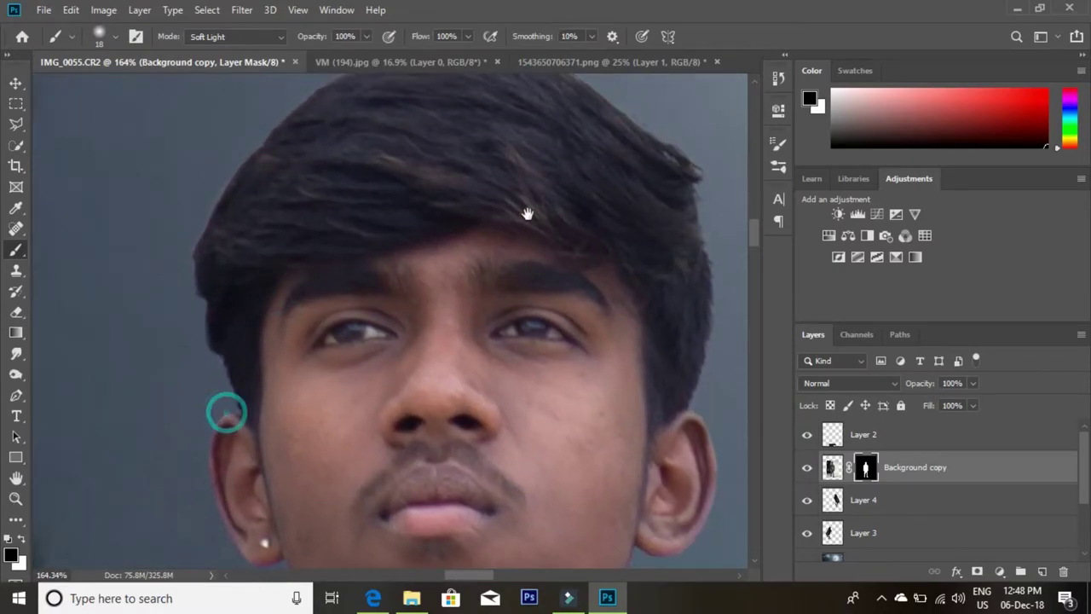
{"action": "scroll", "coordinate": [208, 375], "scroll_direction": "up", "scroll_amount": 4}
{"action": "left_click", "coordinate": [190, 255]}
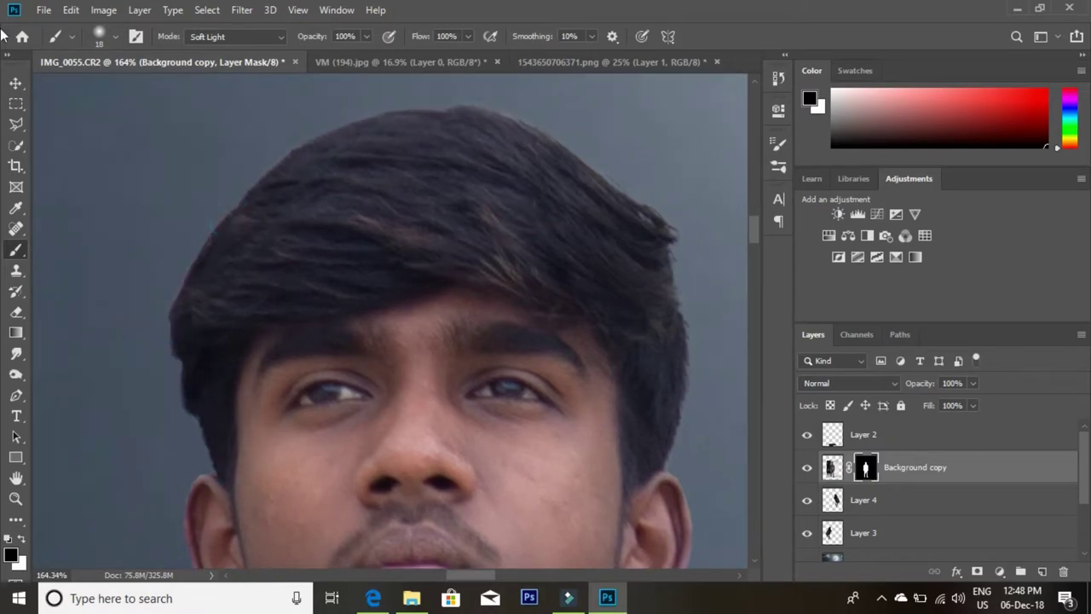
Step: Switch the brush mode to Normal and fit the whole composite on screen
{"action": "left_click", "coordinate": [273, 37]}
{"action": "left_click", "coordinate": [237, 48]}
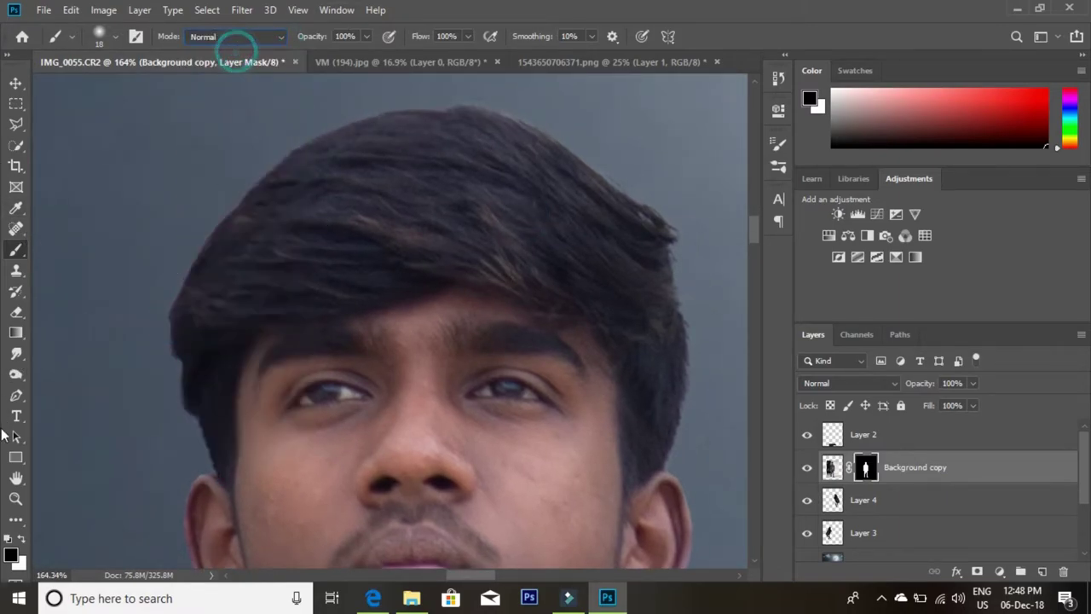
{"action": "key", "text": "z"}
{"action": "right_click", "coordinate": [378, 346]}
{"action": "left_click", "coordinate": [454, 353]}
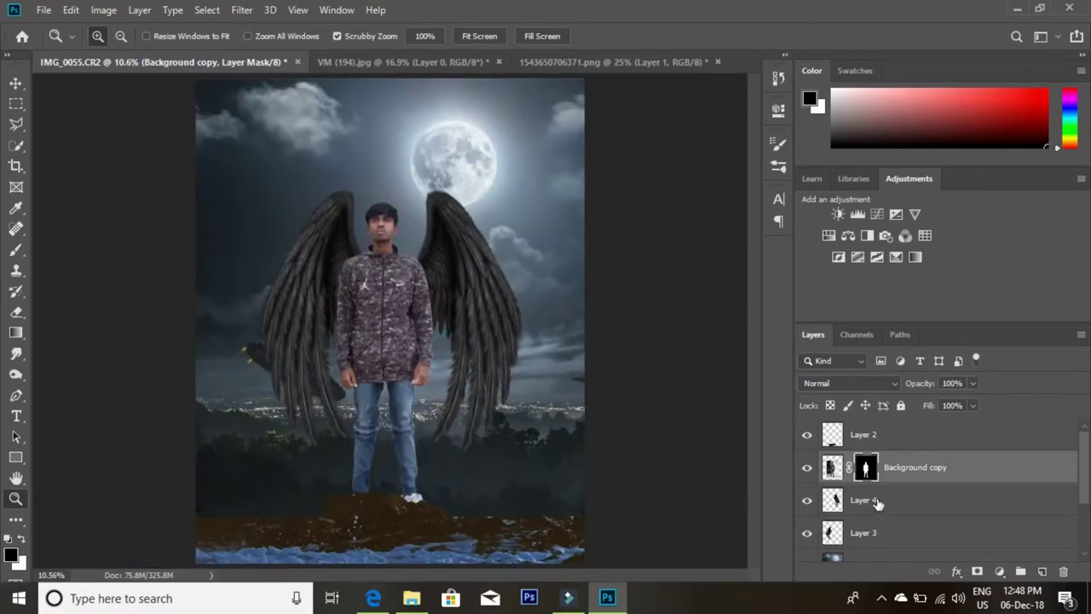
Step: Merge Layer 4 down into Layer 3 and toggle visibility to check the wings
{"action": "left_click", "coordinate": [807, 501]}
{"action": "left_click", "coordinate": [808, 500]}
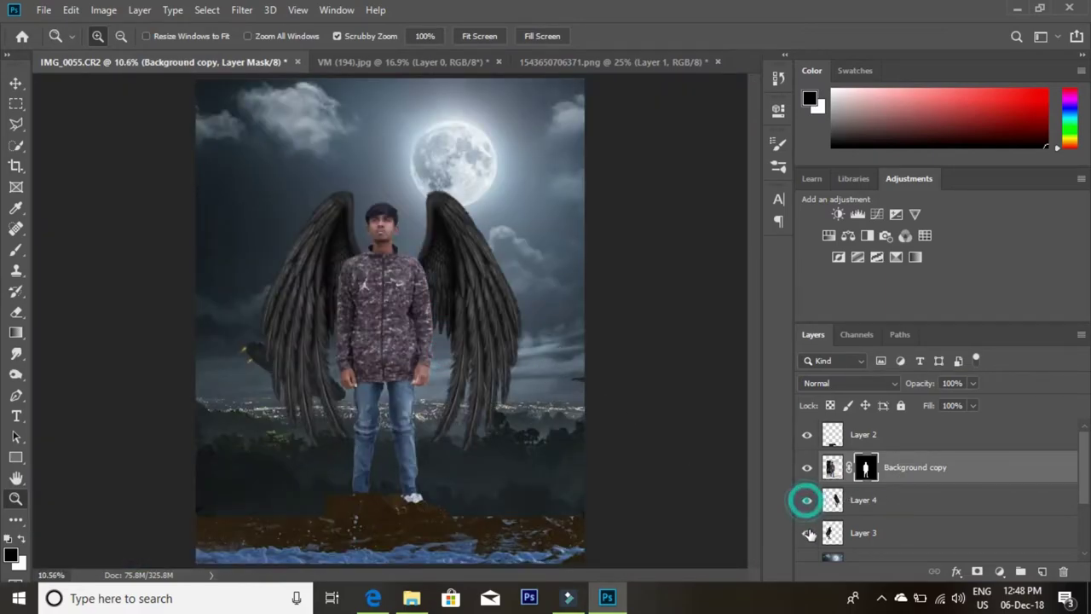
{"action": "left_click", "coordinate": [807, 533]}
{"action": "left_click", "coordinate": [808, 533]}
{"action": "right_click", "coordinate": [873, 501]}
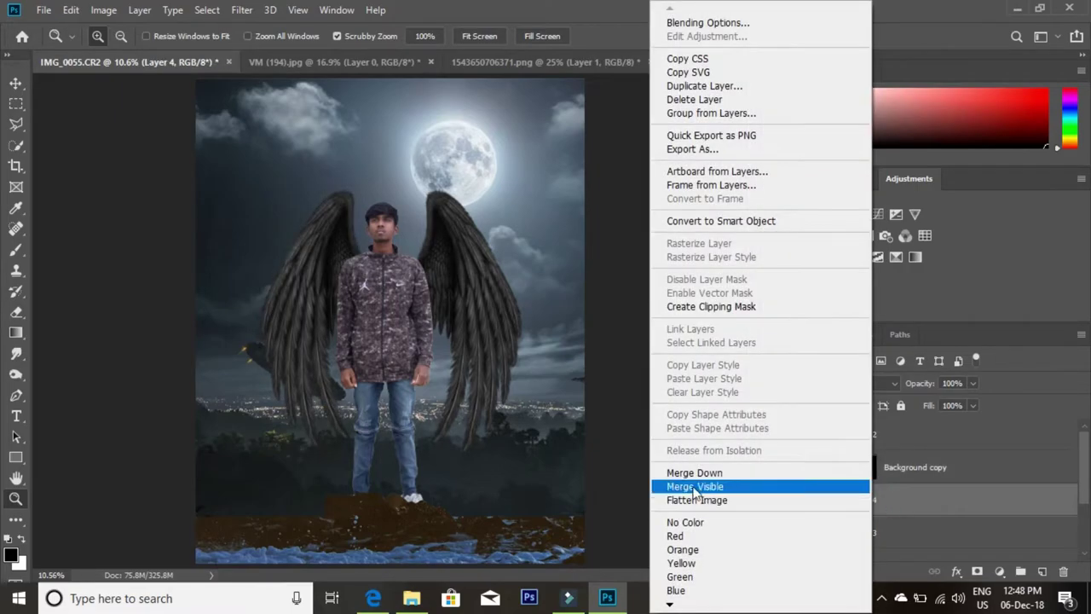
{"action": "left_click", "coordinate": [694, 473]}
{"action": "left_click", "coordinate": [812, 502]}
{"action": "left_click", "coordinate": [807, 501]}
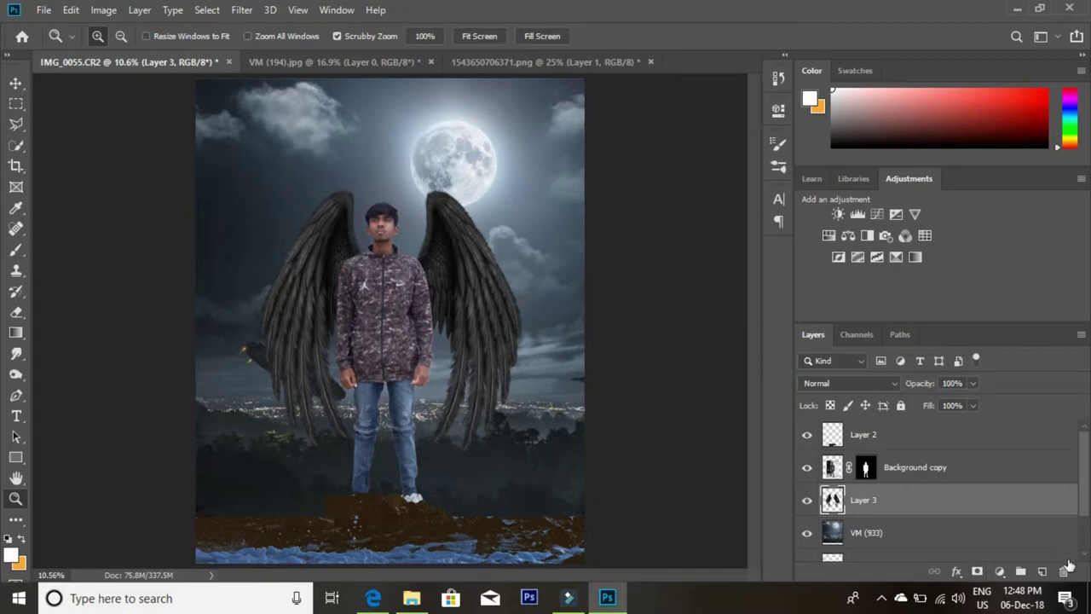
Step: Nudge the merged Layer 3 wings slightly so they sit centred behind the man
{"action": "left_click", "coordinate": [15, 83]}
{"action": "left_click", "coordinate": [389, 302]}
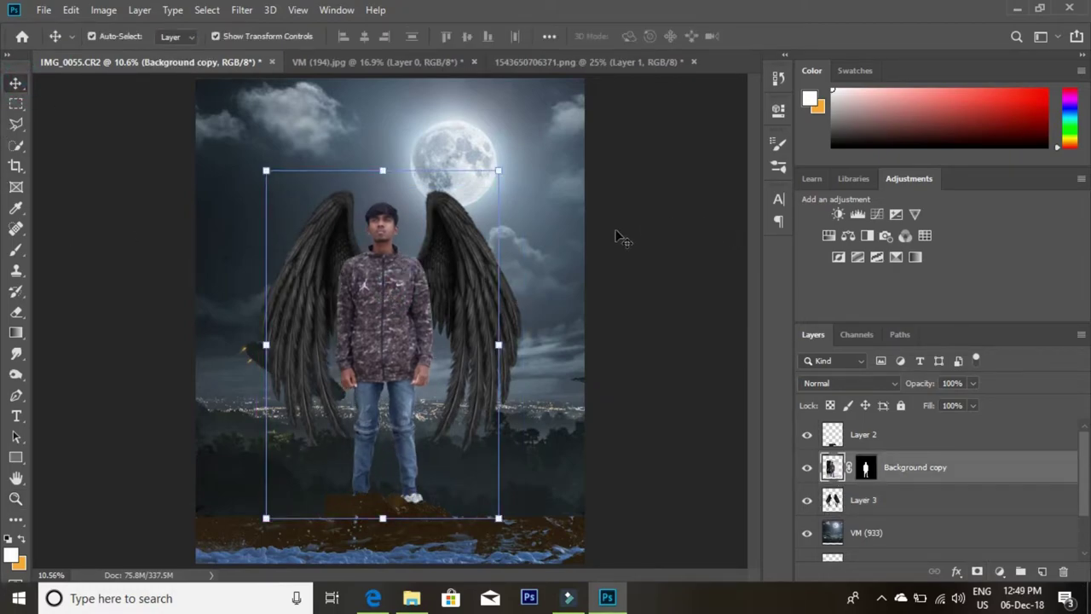
{"action": "left_click", "coordinate": [14, 498]}
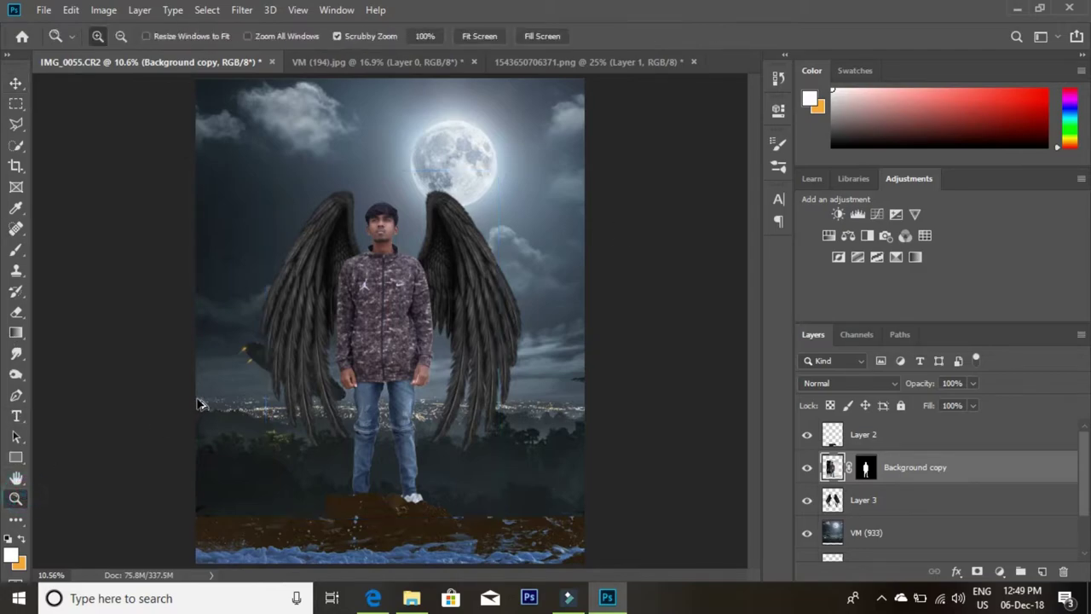
{"action": "left_click", "coordinate": [869, 502]}
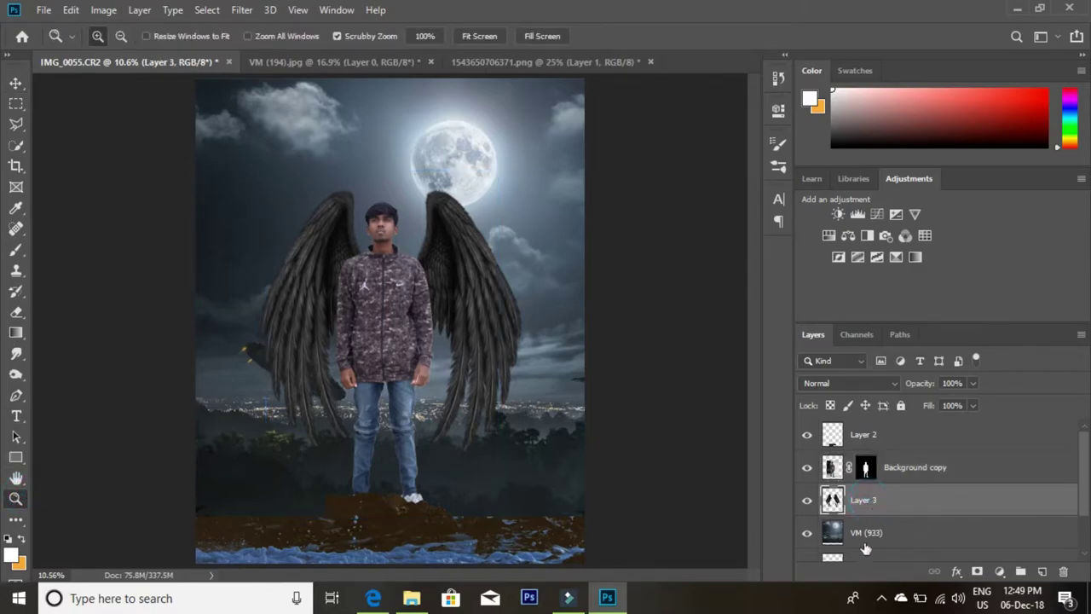
{"action": "left_click", "coordinate": [15, 83]}
{"action": "left_click_drag", "start_coordinate": [470, 280], "coordinate": [466, 287]}
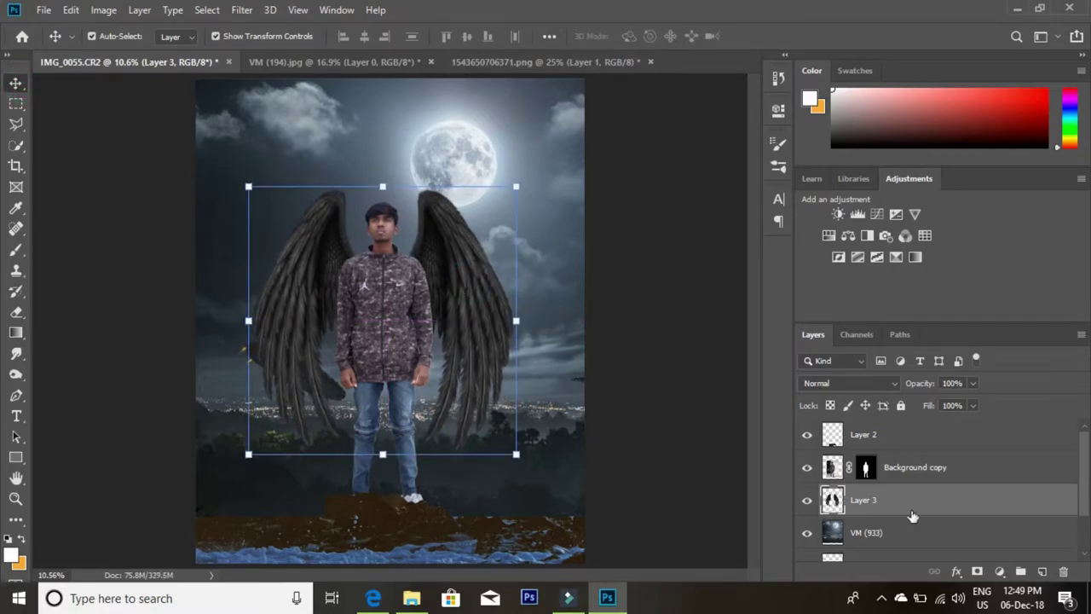
{"action": "left_click", "coordinate": [532, 457]}
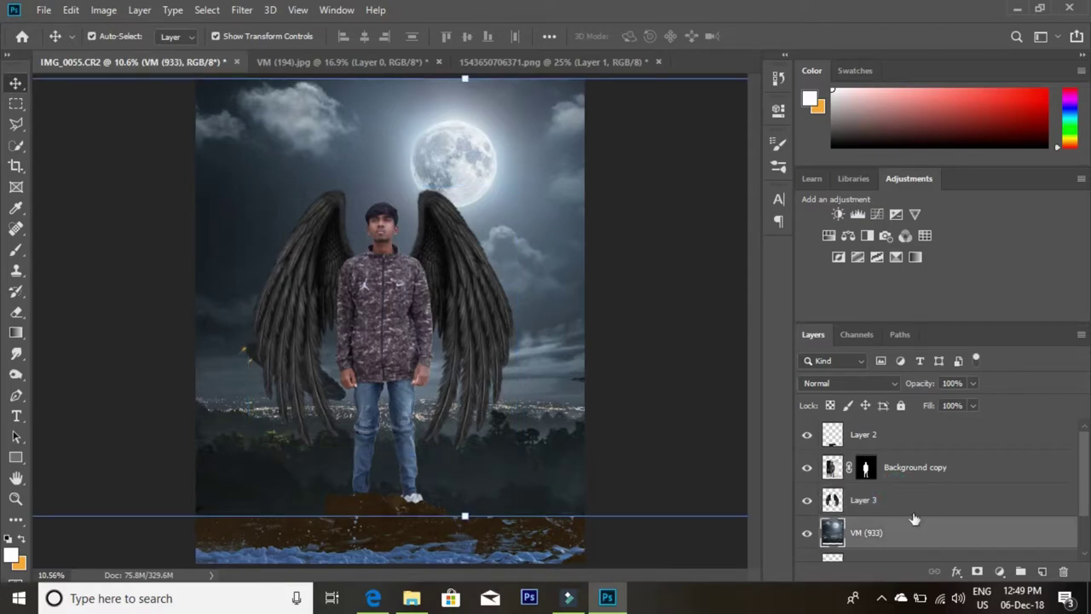
Step: Apply the Background copy layer mask permanently to the person layer
{"action": "left_click", "coordinate": [17, 501]}
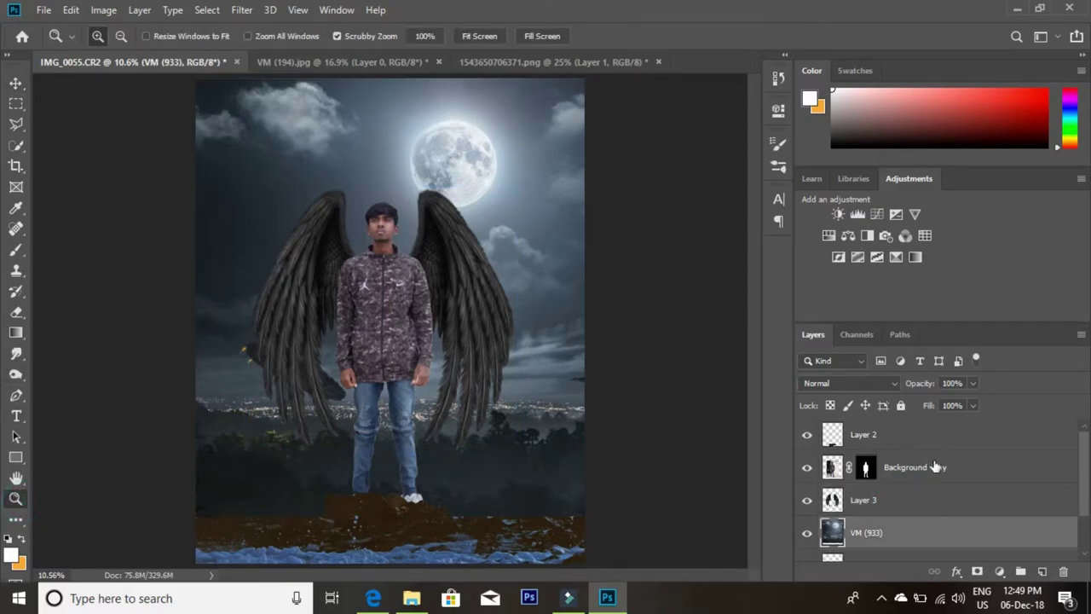
{"action": "left_click", "coordinate": [937, 467]}
{"action": "right_click", "coordinate": [865, 467]}
{"action": "key", "text": "Escape"}
{"action": "left_click", "coordinate": [866, 467]}
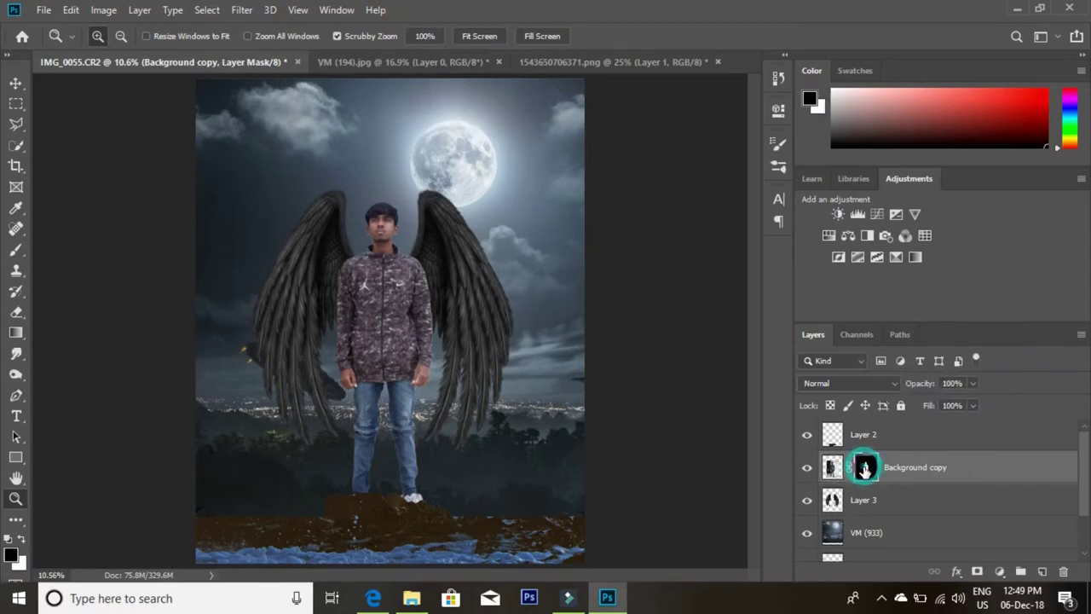
{"action": "right_click", "coordinate": [865, 467]}
{"action": "left_click", "coordinate": [905, 361]}
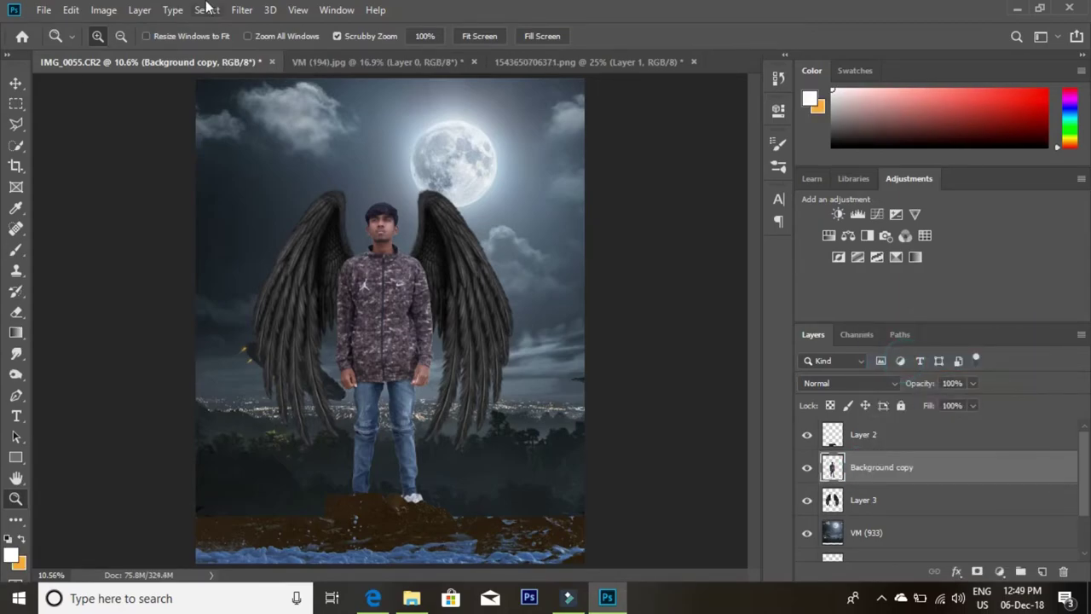
Step: Apply Shadows/Highlights to the person with Shadows 0 and Highlights 25
{"action": "left_click", "coordinate": [241, 12]}
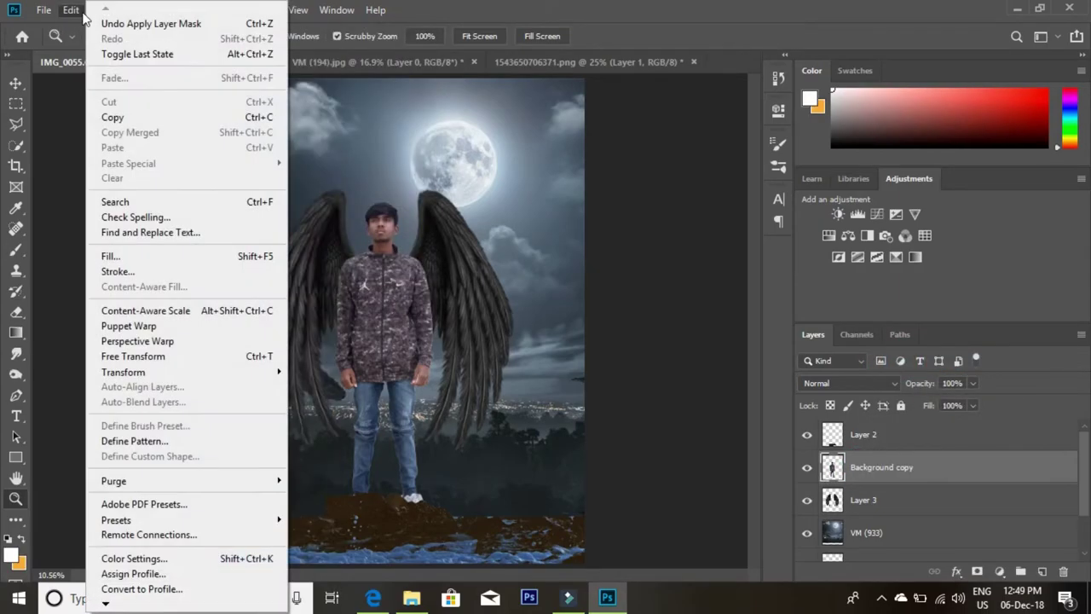
{"action": "left_click", "coordinate": [77, 12]}
{"action": "left_click", "coordinate": [101, 11]}
{"action": "mouse_move", "coordinate": [127, 52]}
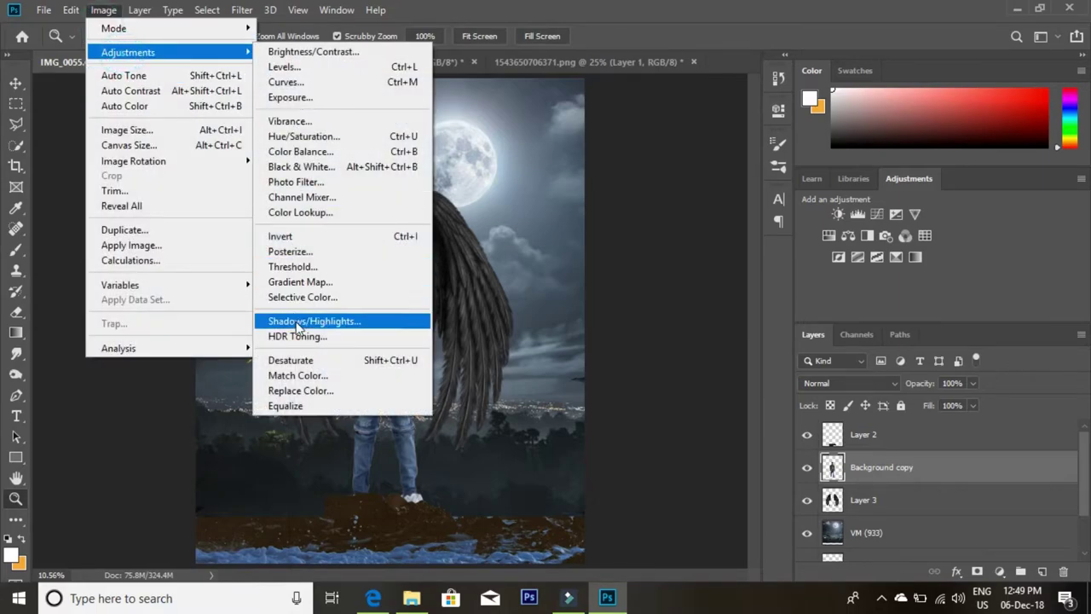
{"action": "left_click", "coordinate": [341, 316]}
{"action": "left_click_drag", "start_coordinate": [728, 170], "coordinate": [691, 169]}
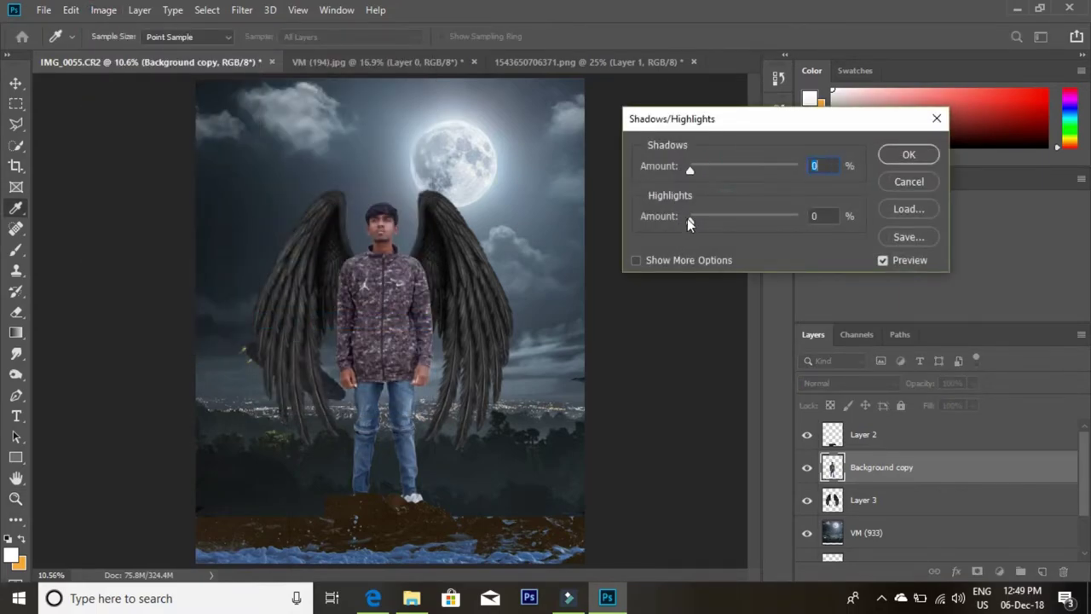
{"action": "left_click_drag", "start_coordinate": [690, 220], "coordinate": [800, 232]}
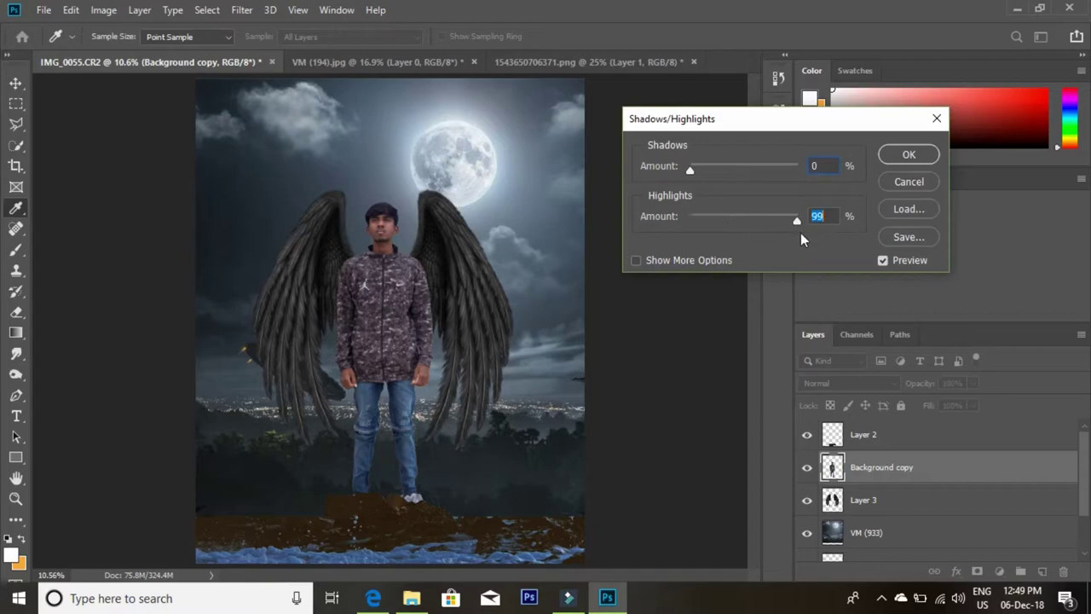
{"action": "left_click_drag", "start_coordinate": [717, 235], "coordinate": [719, 235]}
{"action": "left_click", "coordinate": [910, 156]}
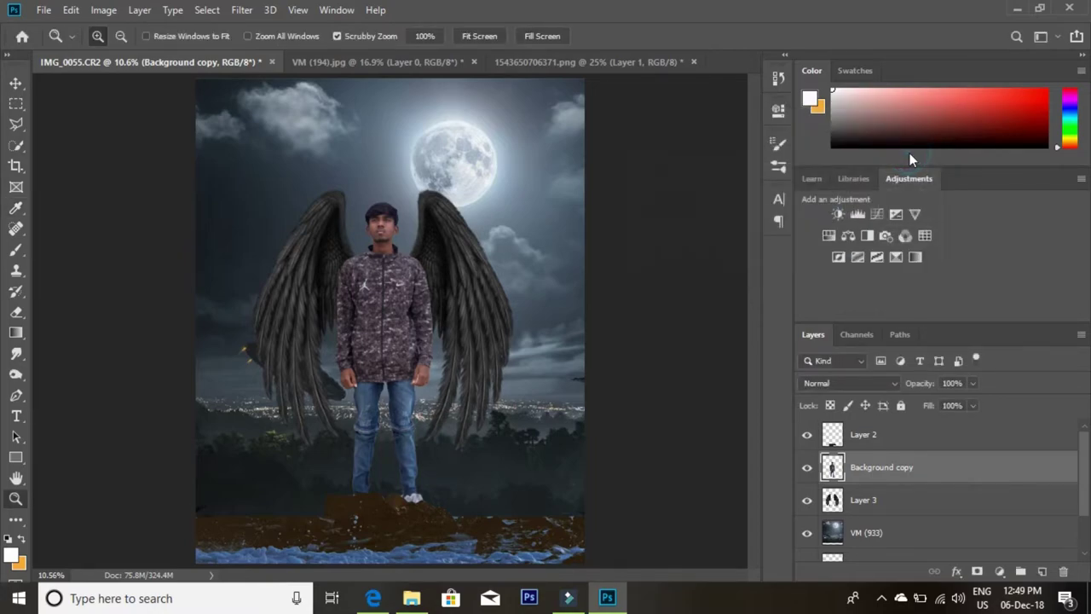
{"action": "left_click", "coordinate": [243, 10]}
Step: In Camera Raw, set Contrast +41, Highlights -28, Whites +43, Blacks -40, Clarity +13
{"action": "left_click", "coordinate": [269, 109]}
{"action": "left_click", "coordinate": [388, 198]}
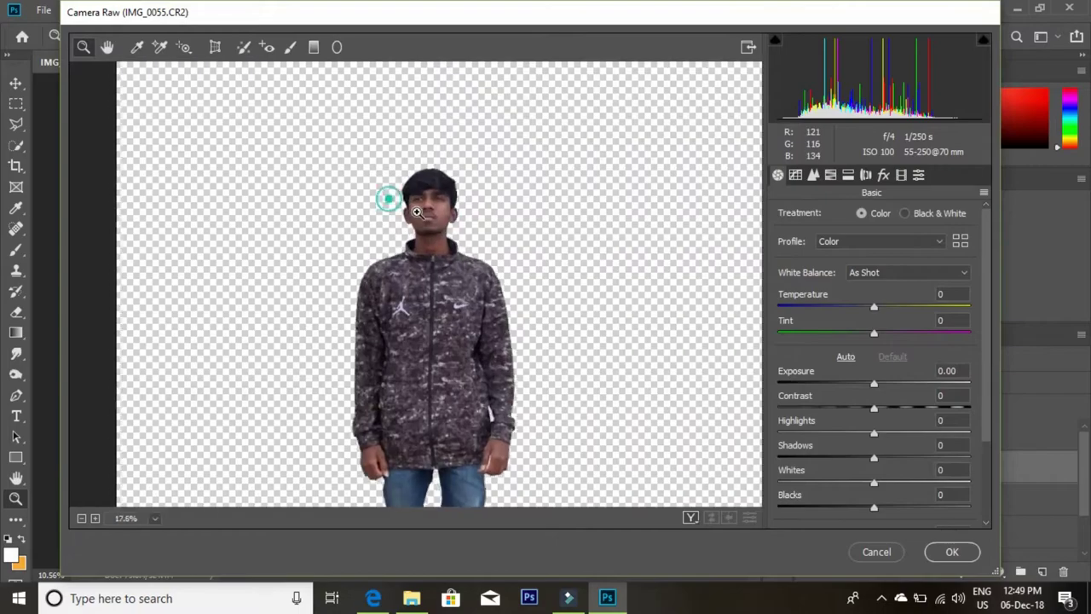
{"action": "mouse_move", "coordinate": [874, 407]}
{"action": "left_mouse_down"}
{"action": "mouse_move", "coordinate": [913, 407]}
{"action": "mouse_move", "coordinate": [762, 433]}
{"action": "left_mouse_up"}
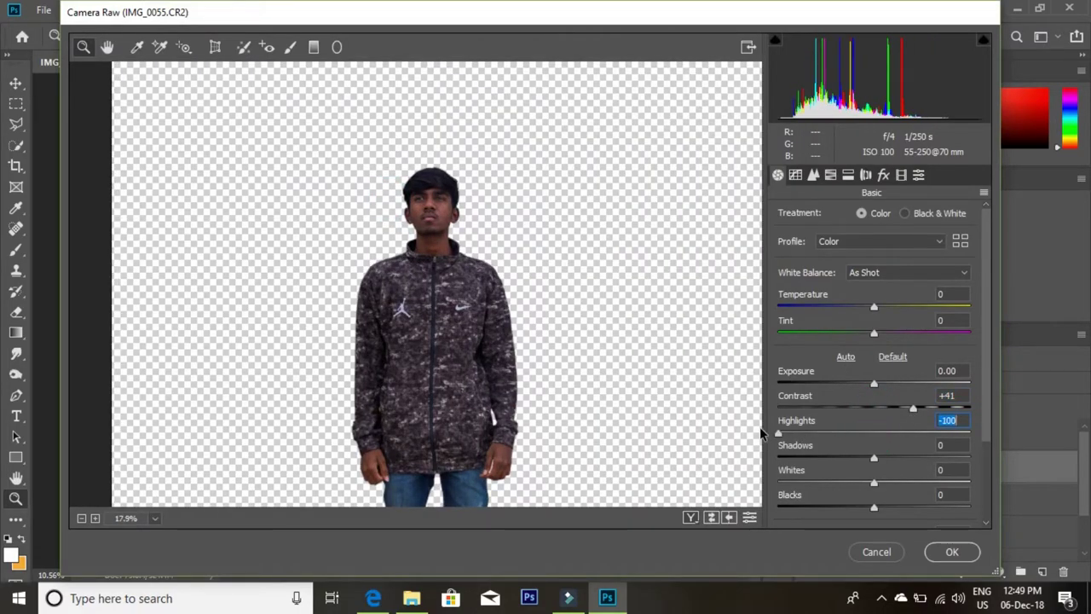
{"action": "left_click", "coordinate": [524, 268], "text": "alt"}
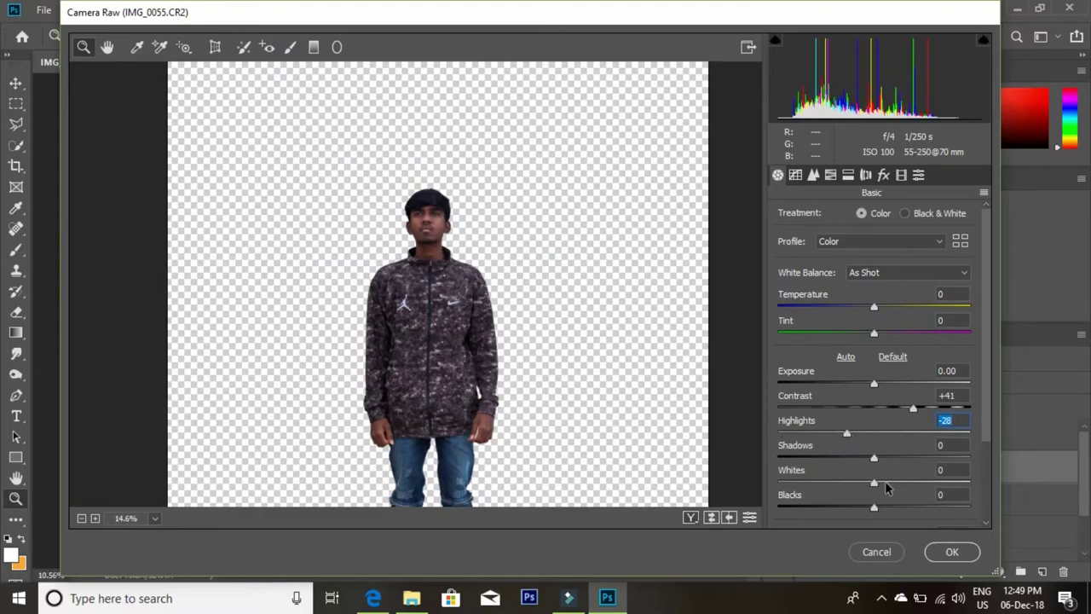
{"action": "scroll", "coordinate": [883, 441], "scroll_direction": "down", "scroll_amount": 2}
{"action": "mouse_move", "coordinate": [874, 431]}
{"action": "left_mouse_down"}
{"action": "mouse_move", "coordinate": [840, 431]}
{"action": "mouse_move", "coordinate": [918, 406]}
{"action": "mouse_move", "coordinate": [917, 418]}
{"action": "left_mouse_up"}
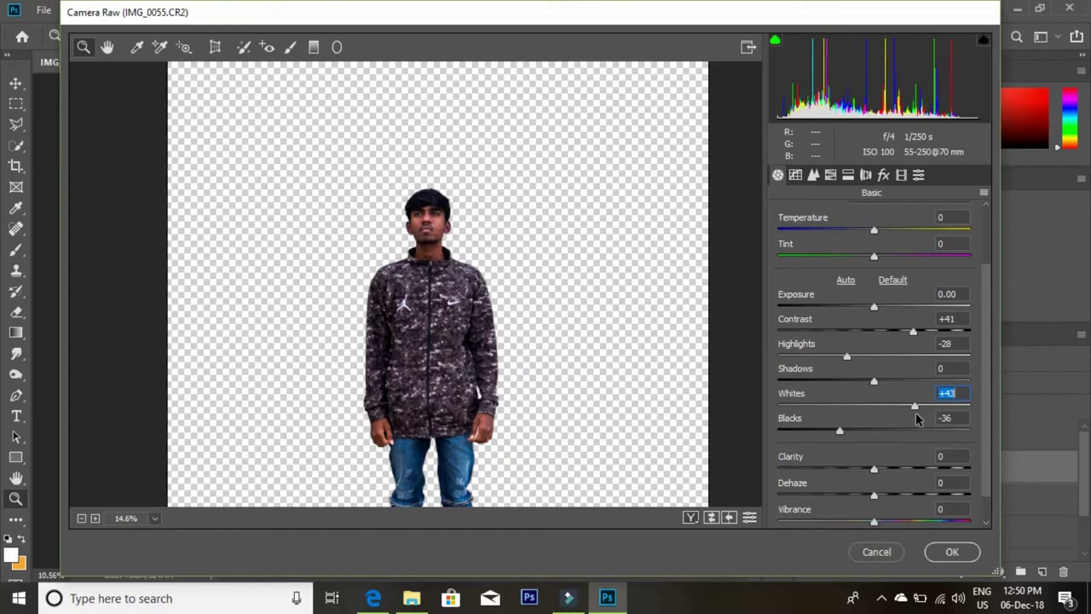
{"action": "left_click_drag", "start_coordinate": [840, 431], "coordinate": [886, 437]}
{"action": "scroll", "coordinate": [862, 435], "scroll_direction": "down", "scroll_amount": 1}
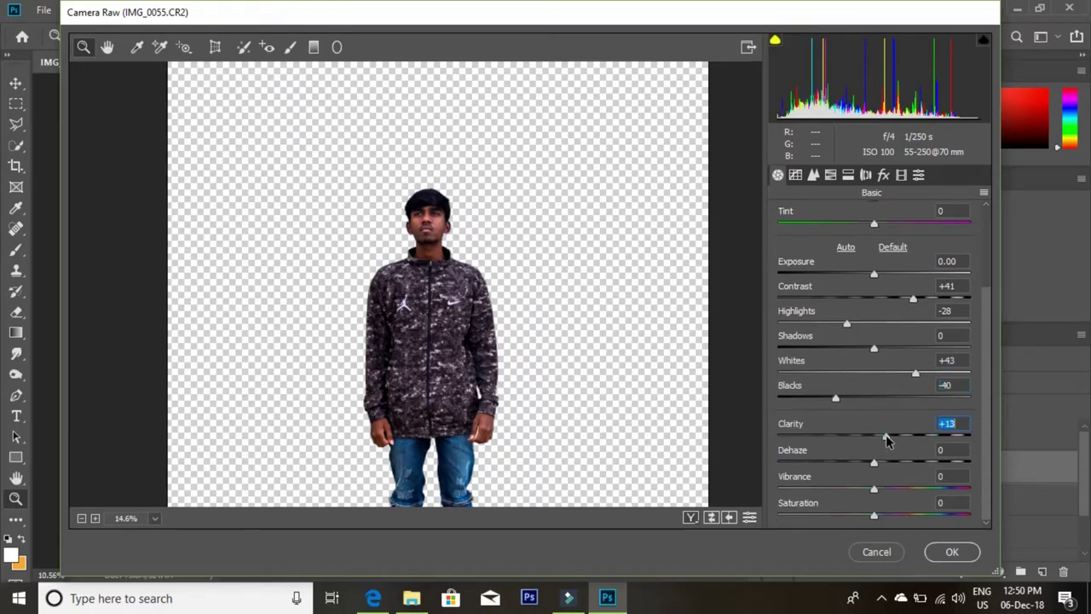
Step: Set orange luminance +25, orange saturation -7, blues and aquas -88, and apply
{"action": "left_click", "coordinate": [830, 175]}
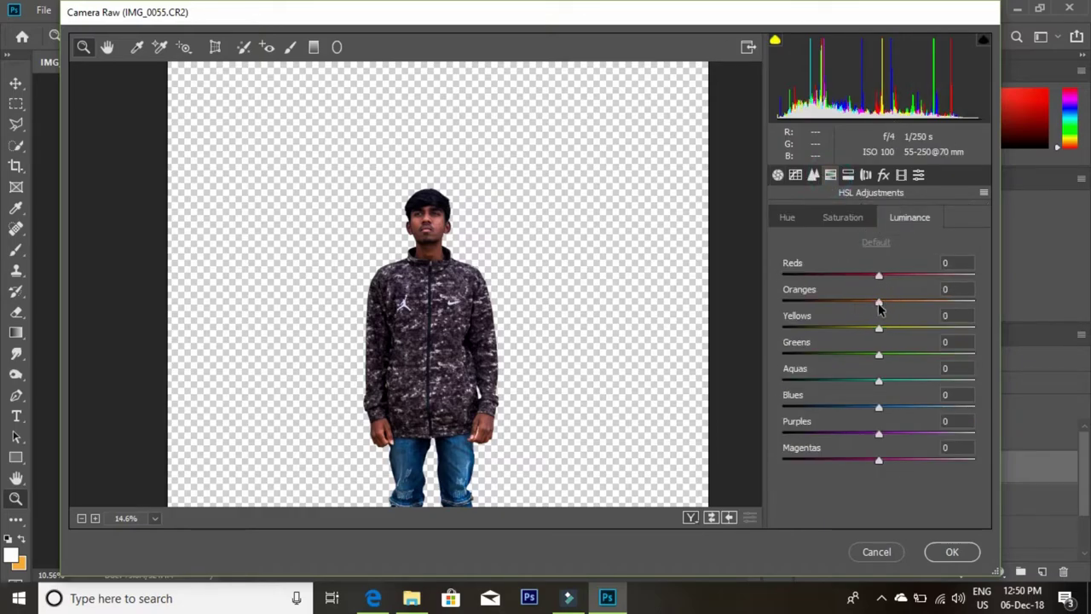
{"action": "mouse_move", "coordinate": [880, 303]}
{"action": "left_mouse_down"}
{"action": "mouse_move", "coordinate": [903, 303]}
{"action": "mouse_move", "coordinate": [901, 278]}
{"action": "left_mouse_up"}
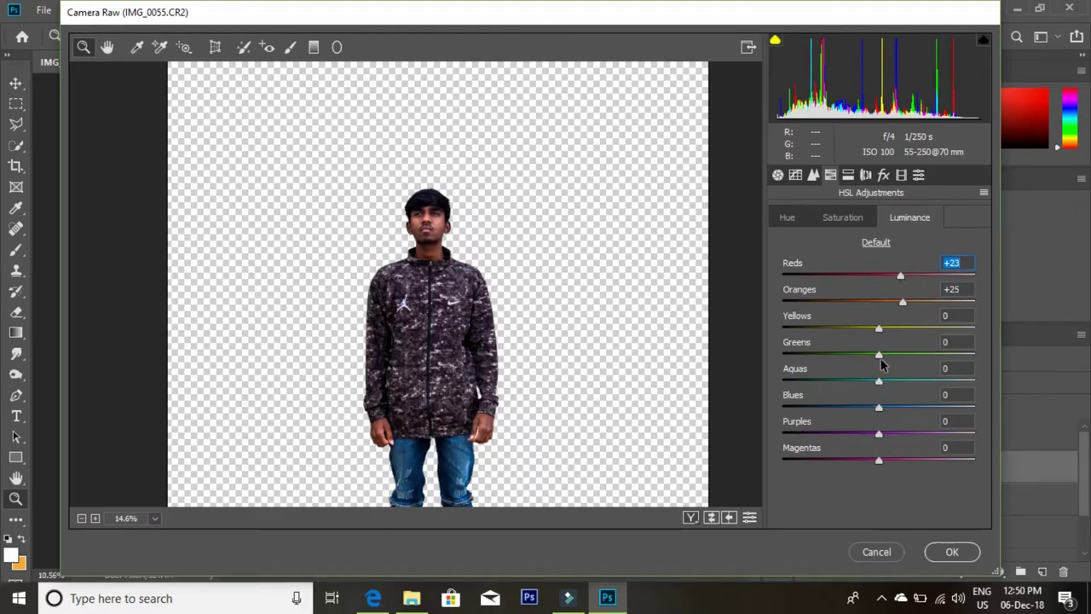
{"action": "left_click", "coordinate": [843, 218]}
{"action": "left_click_drag", "start_coordinate": [879, 303], "coordinate": [873, 277]}
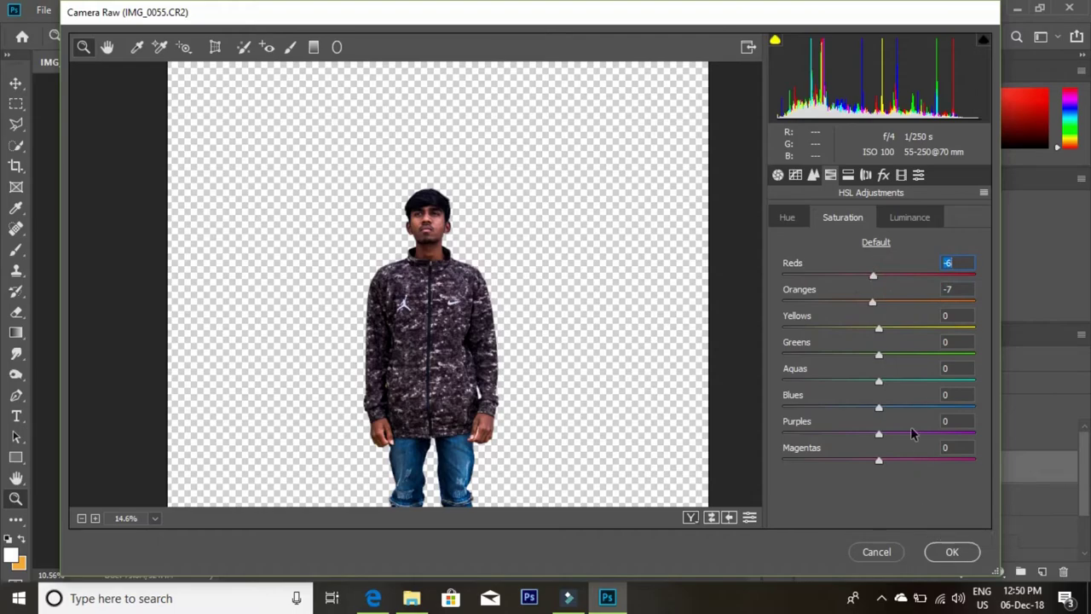
{"action": "mouse_move", "coordinate": [879, 406]}
{"action": "left_mouse_down"}
{"action": "mouse_move", "coordinate": [753, 394]}
{"action": "mouse_move", "coordinate": [794, 407]}
{"action": "left_mouse_up"}
{"action": "left_click_drag", "start_coordinate": [879, 381], "coordinate": [802, 380]}
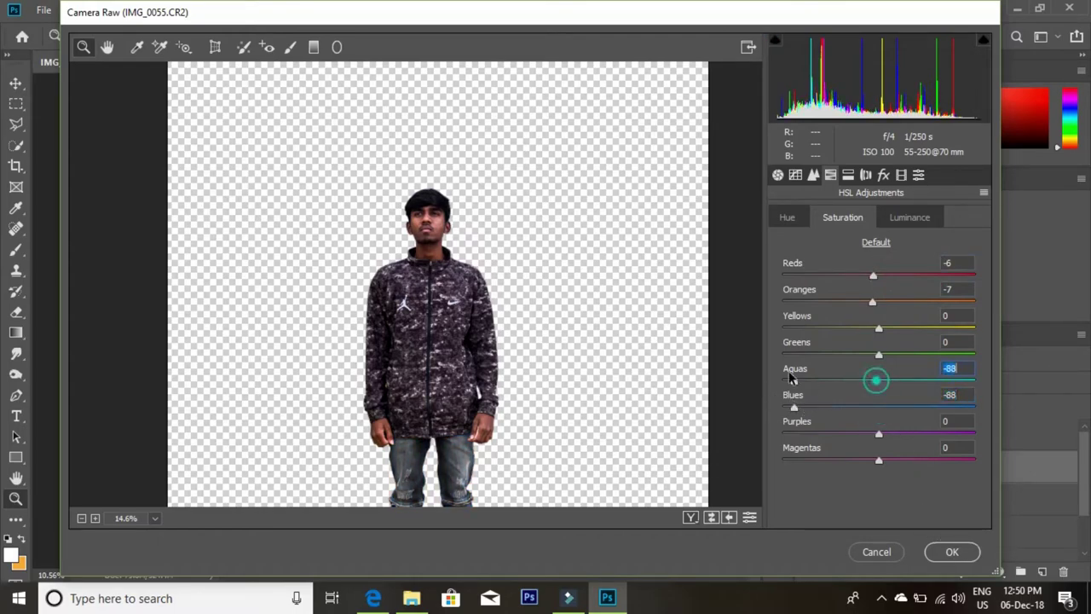
{"action": "left_click", "coordinate": [951, 551]}
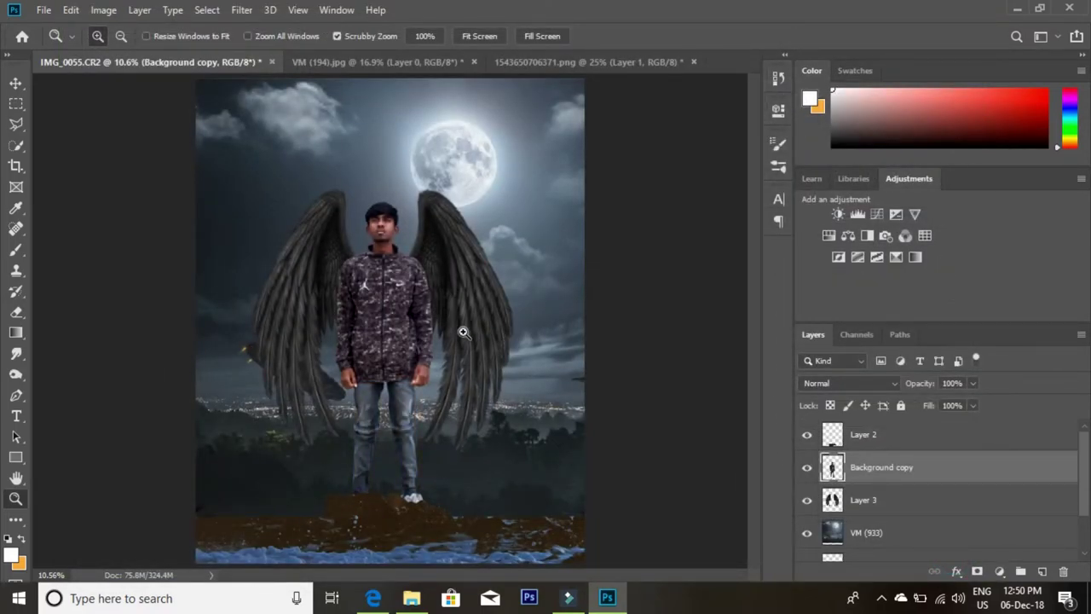
Step: Set Selective Color Reds to Yellow -9 and Black -19 on the man, then select VM (933)
{"action": "left_click", "coordinate": [103, 9]}
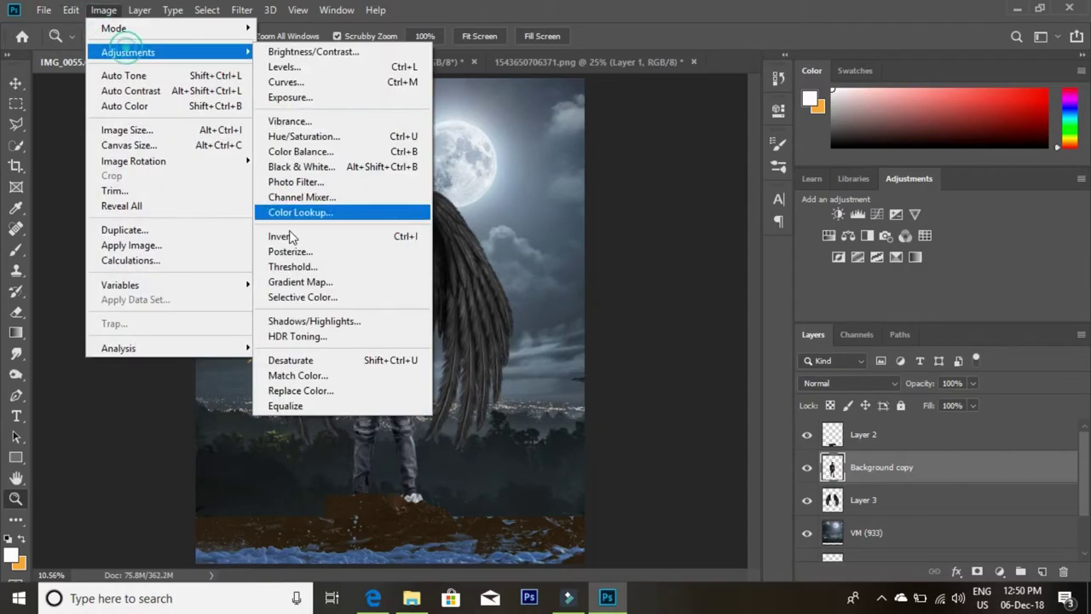
{"action": "left_click", "coordinate": [324, 363]}
{"action": "left_click_drag", "start_coordinate": [663, 313], "coordinate": [654, 314]}
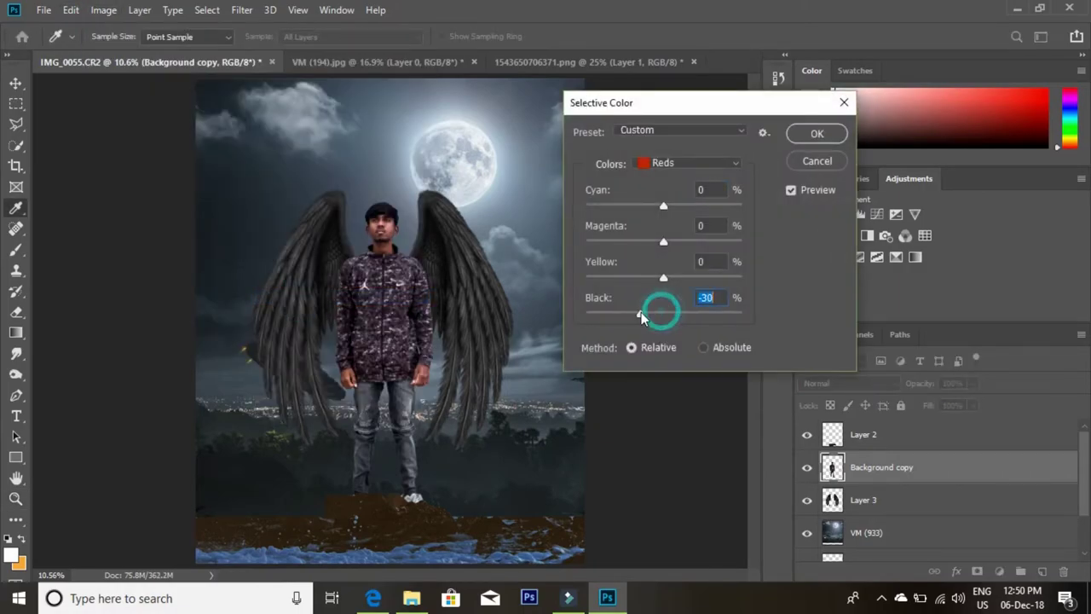
{"action": "left_click_drag", "start_coordinate": [662, 275], "coordinate": [656, 277]}
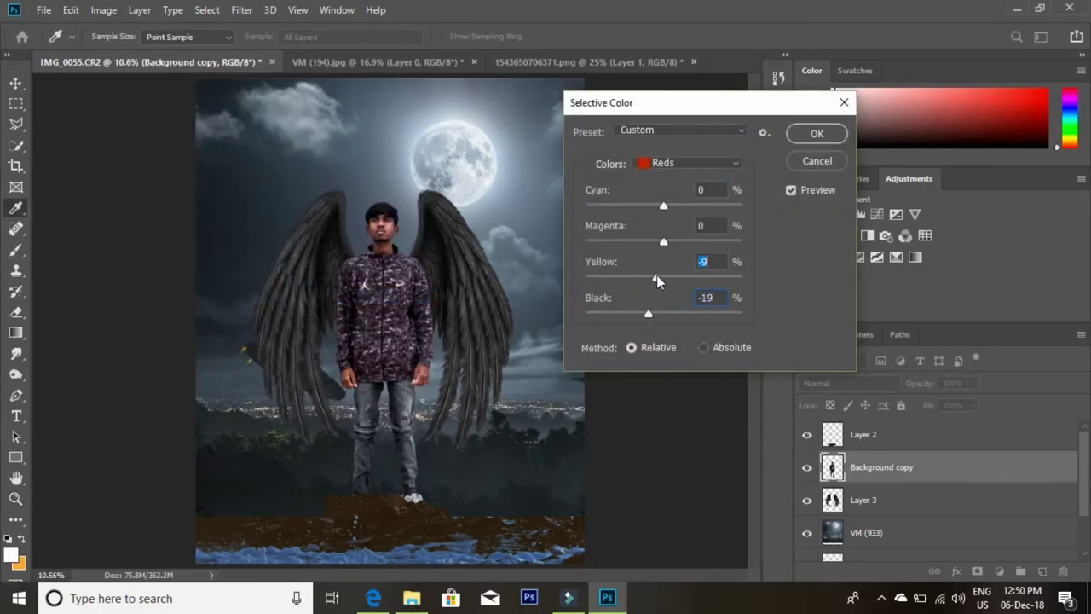
{"action": "left_click", "coordinate": [801, 139]}
{"action": "key", "text": "z"}
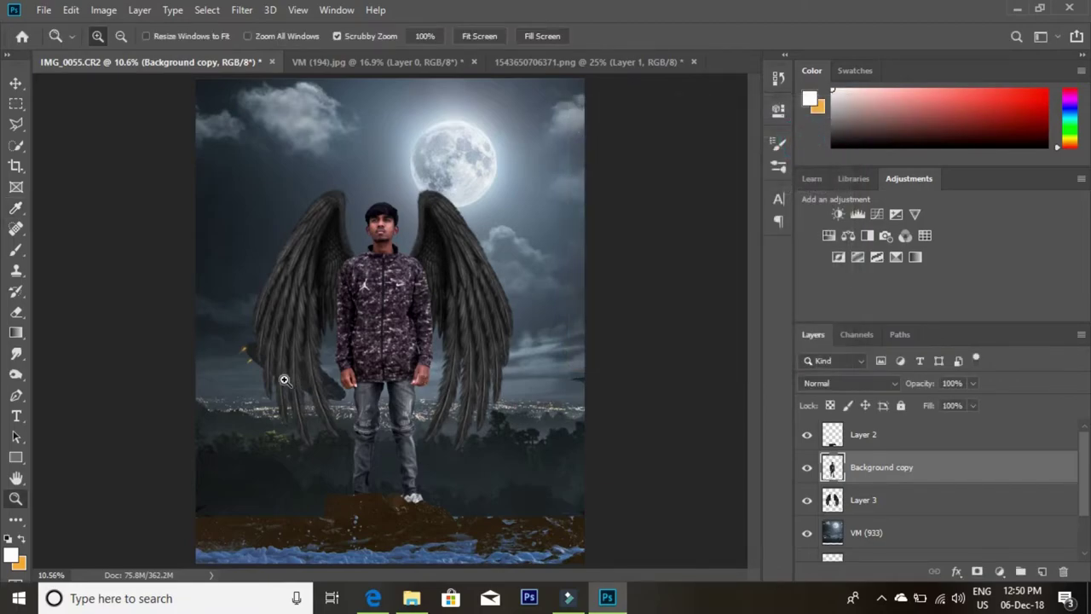
{"action": "left_click", "coordinate": [875, 533]}
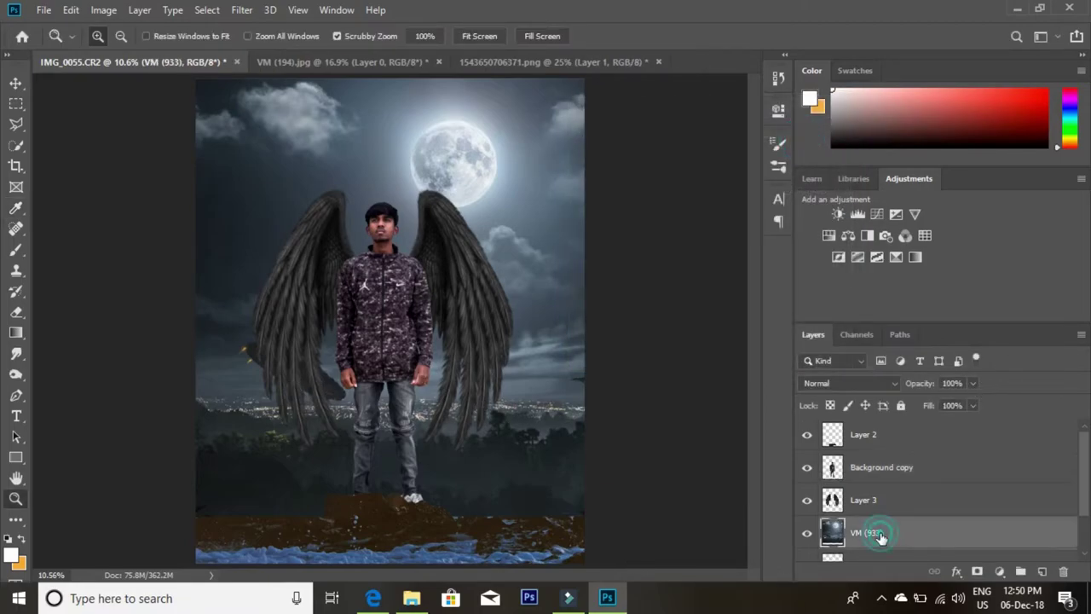
Step: In Camera Raw on the night city background, set Contrast +23, Highlights -31, Whites +29, Blacks -17
{"action": "left_click", "coordinate": [242, 9]}
{"action": "left_click", "coordinate": [270, 117]}
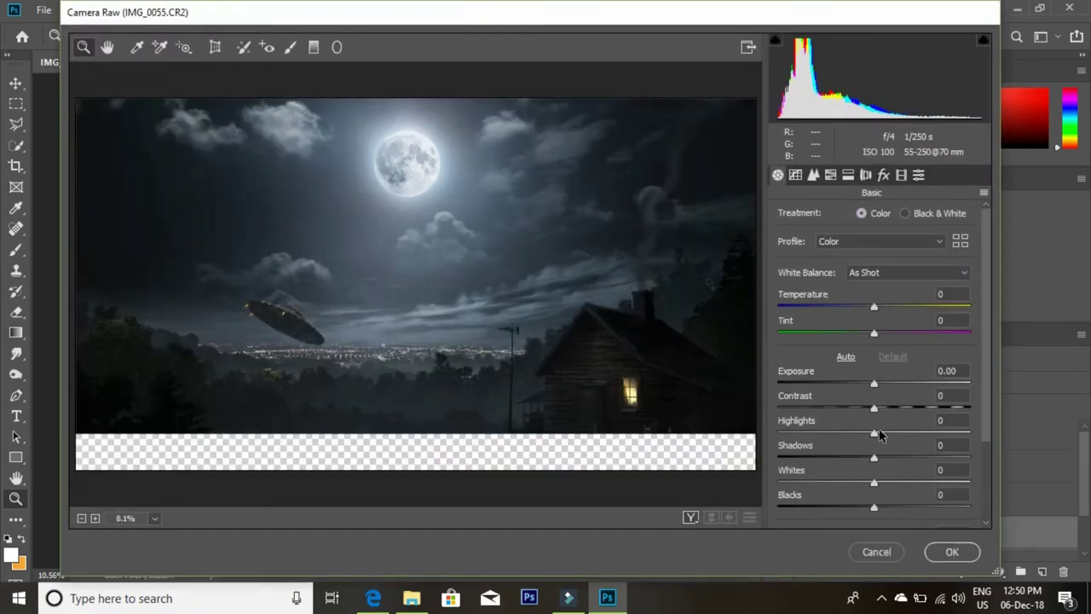
{"action": "mouse_move", "coordinate": [875, 409]}
{"action": "left_mouse_down"}
{"action": "mouse_move", "coordinate": [896, 409]}
{"action": "mouse_move", "coordinate": [845, 433]}
{"action": "left_mouse_up"}
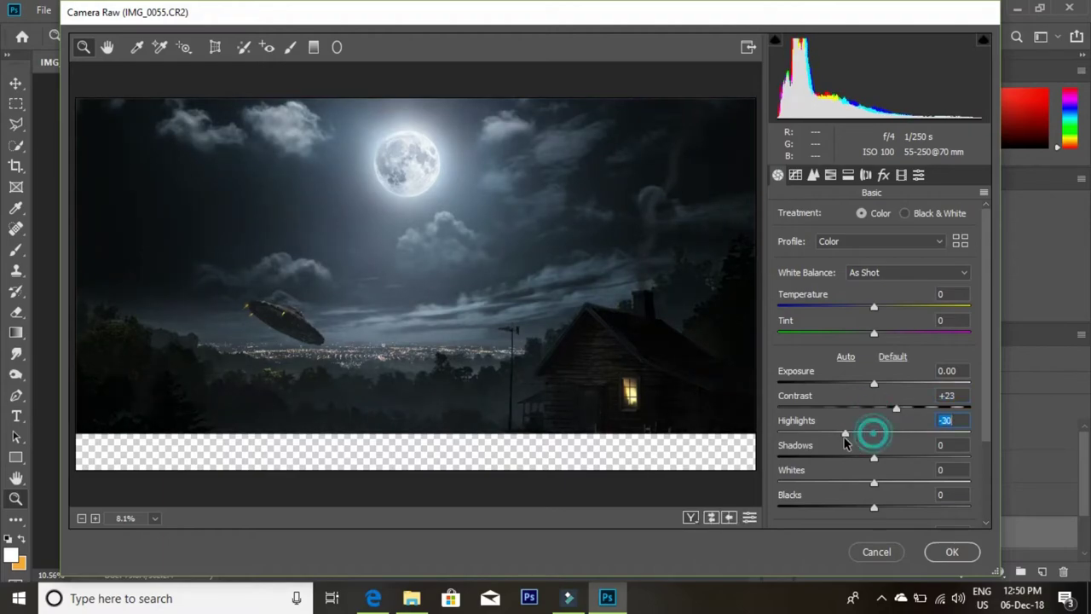
{"action": "mouse_move", "coordinate": [874, 483]}
{"action": "left_mouse_down"}
{"action": "mouse_move", "coordinate": [903, 484]}
{"action": "mouse_move", "coordinate": [857, 507]}
{"action": "left_mouse_up"}
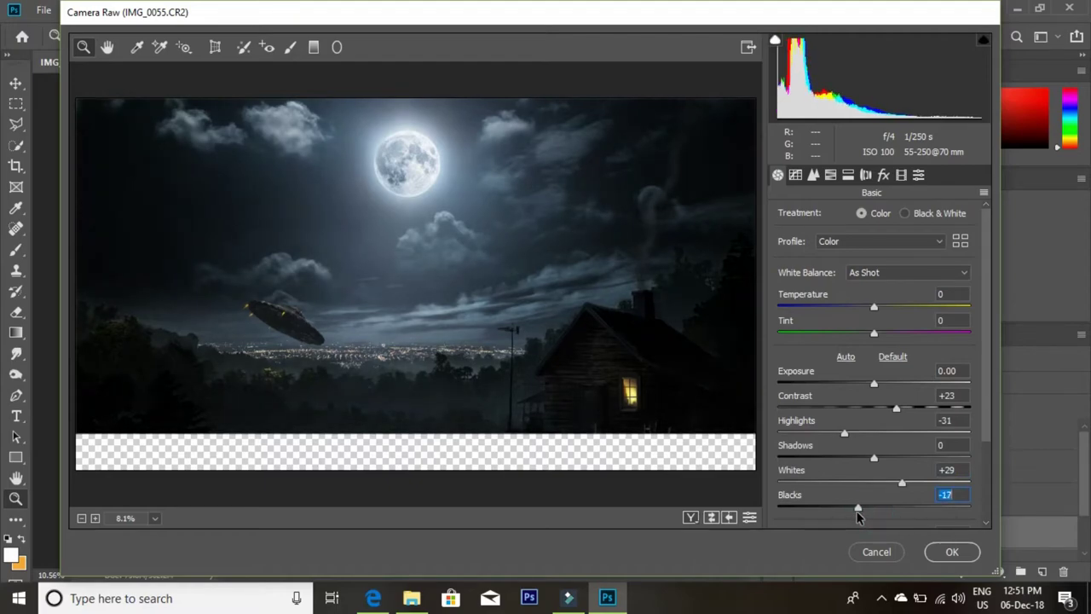
Step: Boost saturation (Greens +24, Aquas +16, Blues +26, Yellows +54) and apply the Camera Raw filter
{"action": "left_click", "coordinate": [814, 176]}
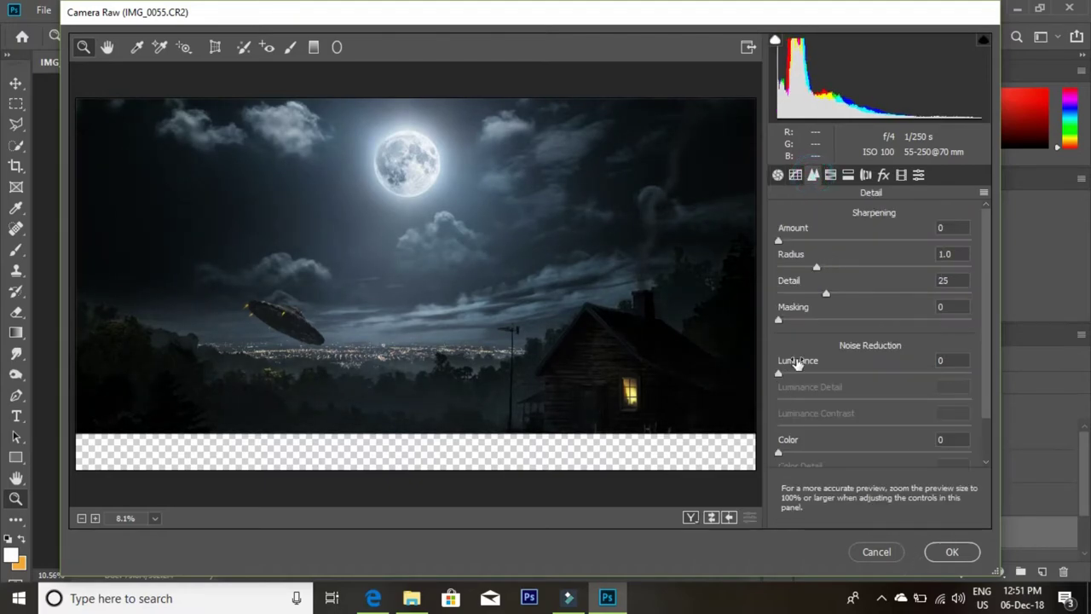
{"action": "left_click", "coordinate": [798, 372]}
{"action": "left_click", "coordinate": [830, 175]}
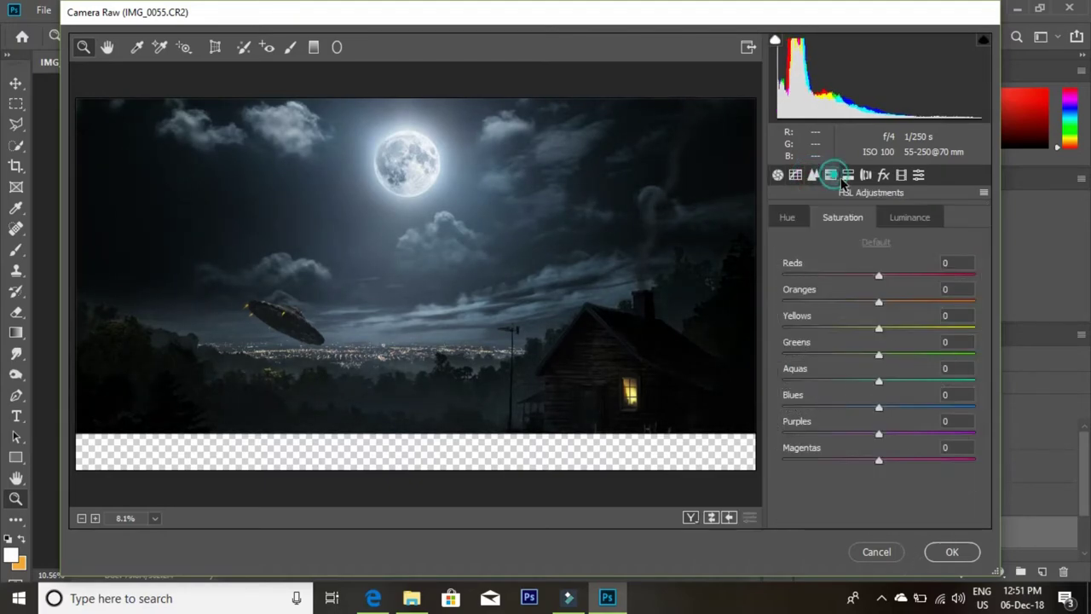
{"action": "mouse_move", "coordinate": [879, 408]}
{"action": "left_mouse_down"}
{"action": "mouse_move", "coordinate": [905, 409]}
{"action": "mouse_move", "coordinate": [894, 385]}
{"action": "mouse_move", "coordinate": [821, 366]}
{"action": "left_mouse_up"}
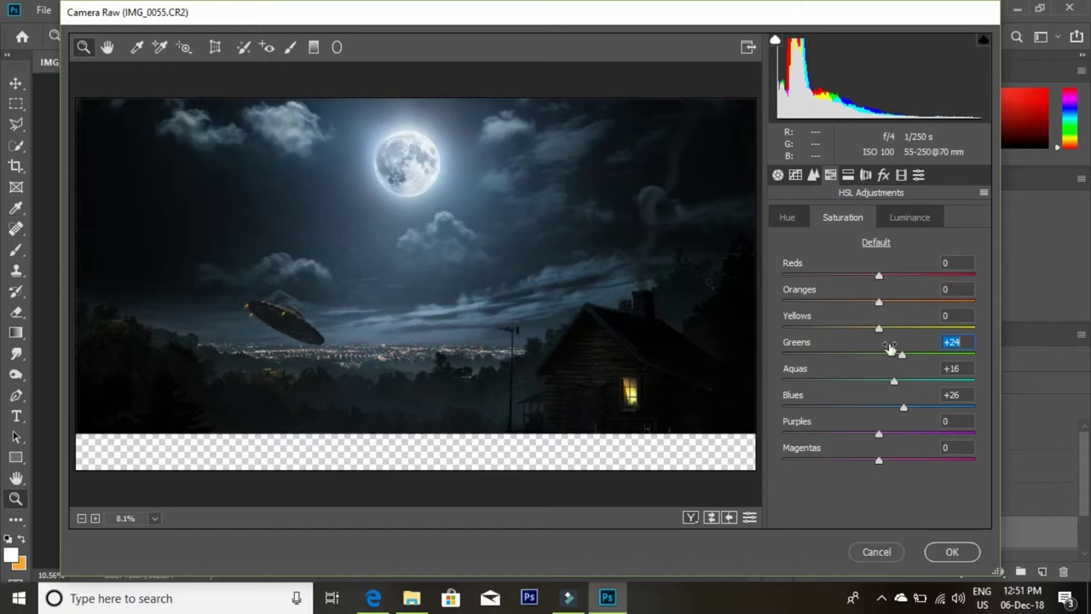
{"action": "left_click_drag", "start_coordinate": [879, 329], "coordinate": [928, 356]}
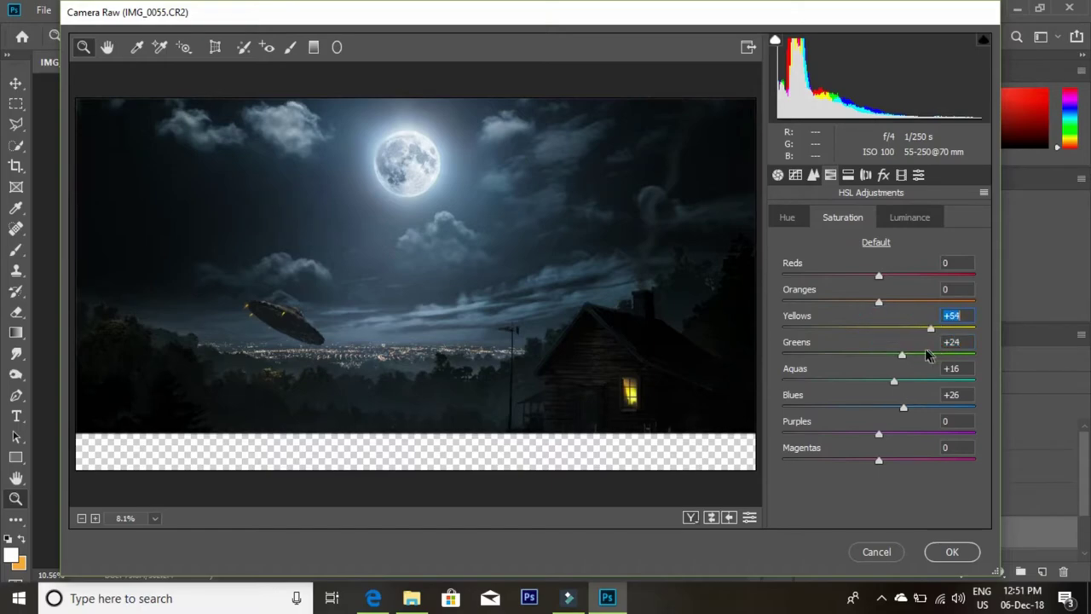
{"action": "left_click", "coordinate": [977, 558]}
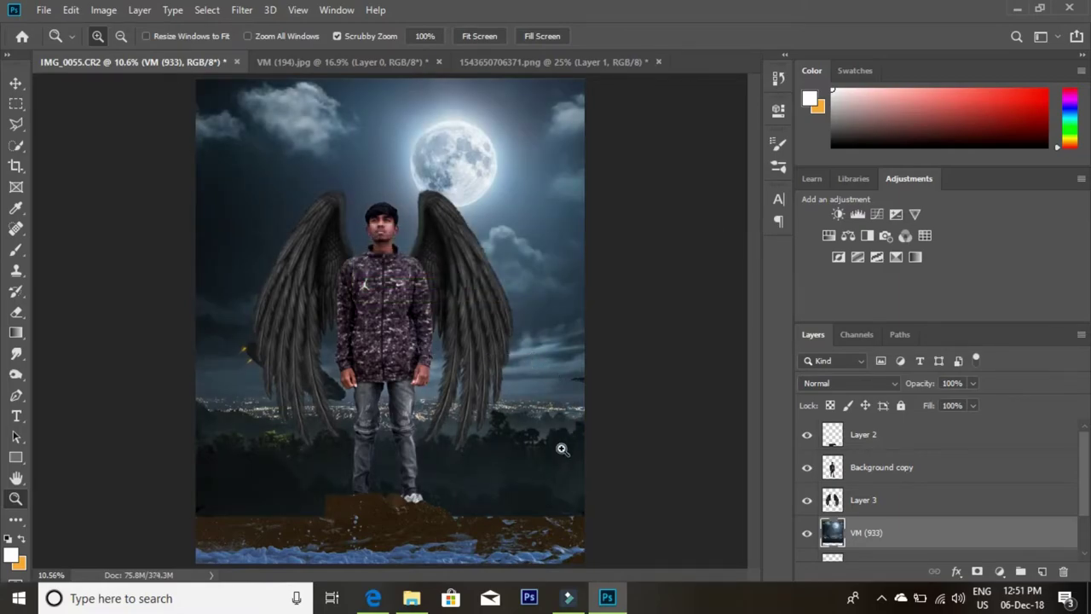
Step: On Layer 3 wings, set Camera Raw Contrast +27, Highlights -53, Shadows +29, Whites +37, Blacks -10
{"action": "left_click", "coordinate": [889, 503]}
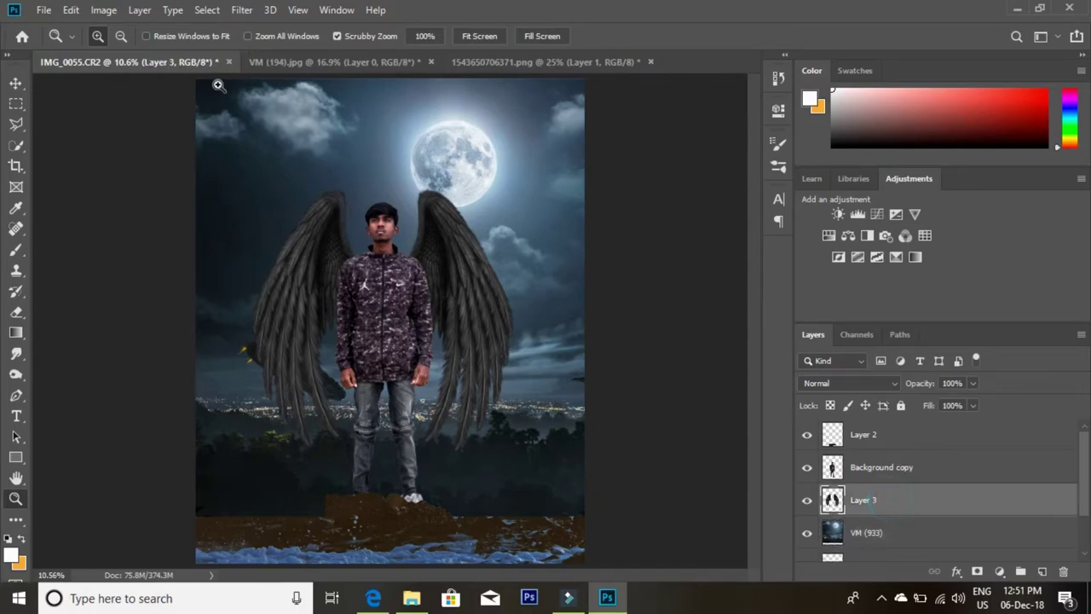
{"action": "left_click", "coordinate": [241, 10]}
{"action": "left_click", "coordinate": [264, 103]}
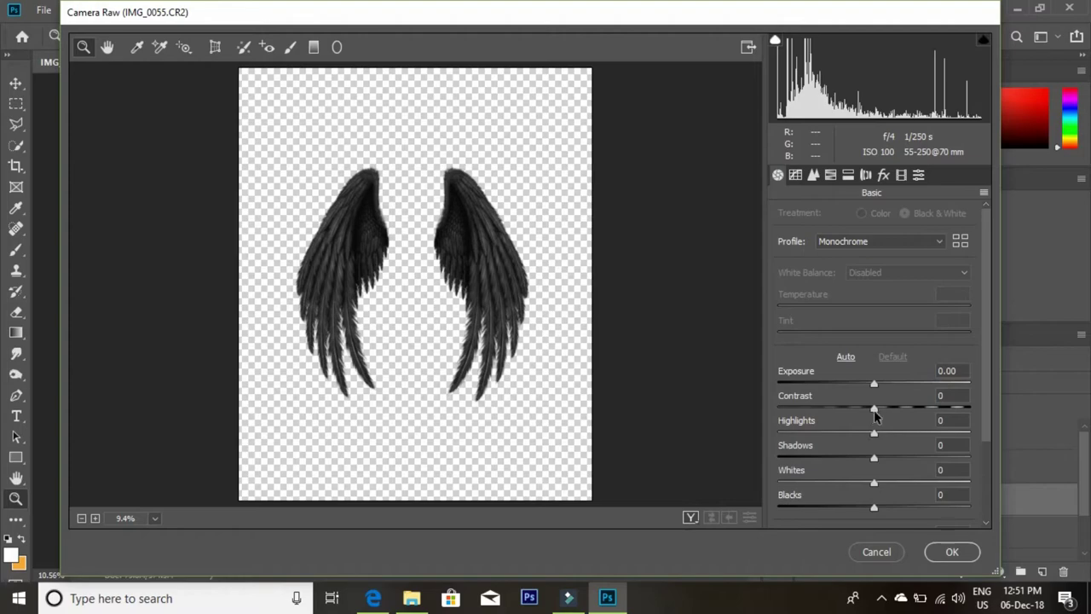
{"action": "mouse_move", "coordinate": [875, 413]}
{"action": "left_mouse_down"}
{"action": "mouse_move", "coordinate": [900, 410]}
{"action": "mouse_move", "coordinate": [824, 439]}
{"action": "mouse_move", "coordinate": [902, 458]}
{"action": "mouse_move", "coordinate": [909, 483]}
{"action": "mouse_move", "coordinate": [862, 509]}
{"action": "left_mouse_up"}
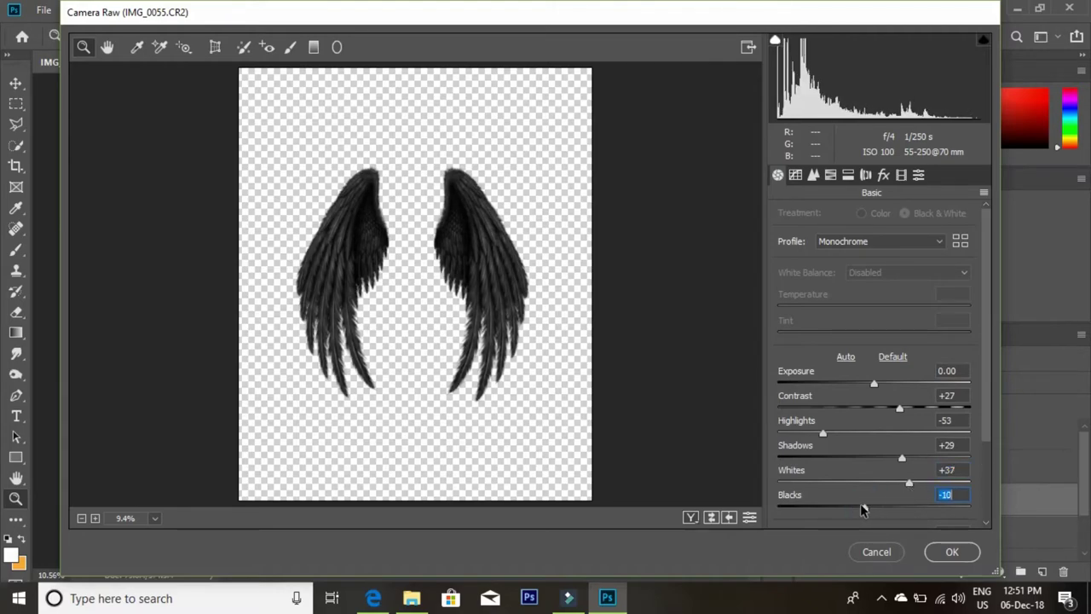
Step: Add luminance noise reduction of 13 to the wings and apply the Camera Raw filter
{"action": "left_click", "coordinate": [814, 175]}
{"action": "left_click_drag", "start_coordinate": [778, 372], "coordinate": [801, 373]}
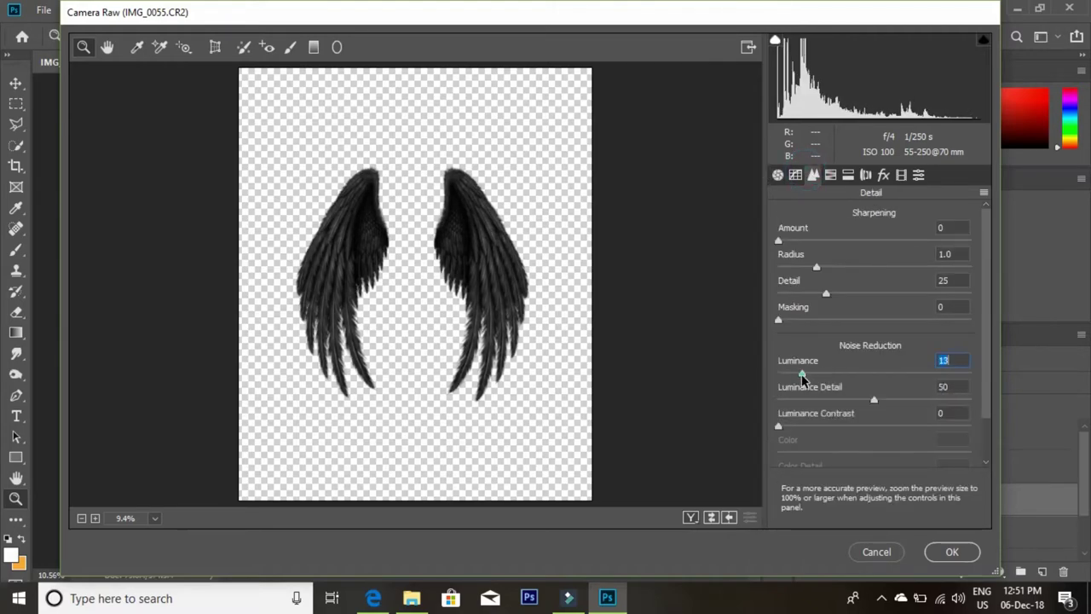
{"action": "left_click", "coordinate": [849, 174]}
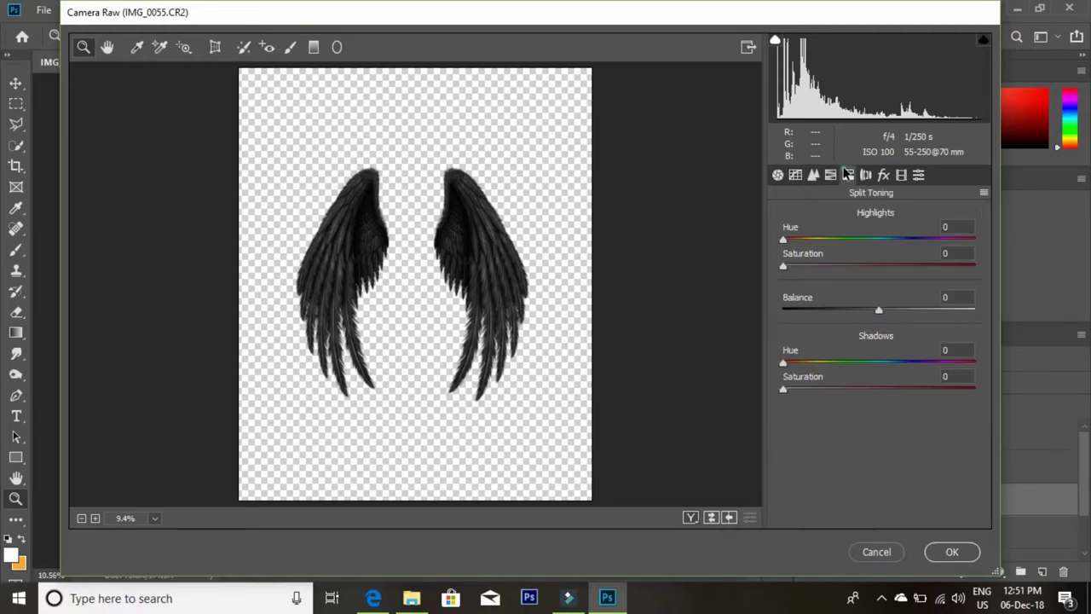
{"action": "left_click", "coordinate": [831, 175]}
{"action": "left_click", "coordinate": [848, 175]}
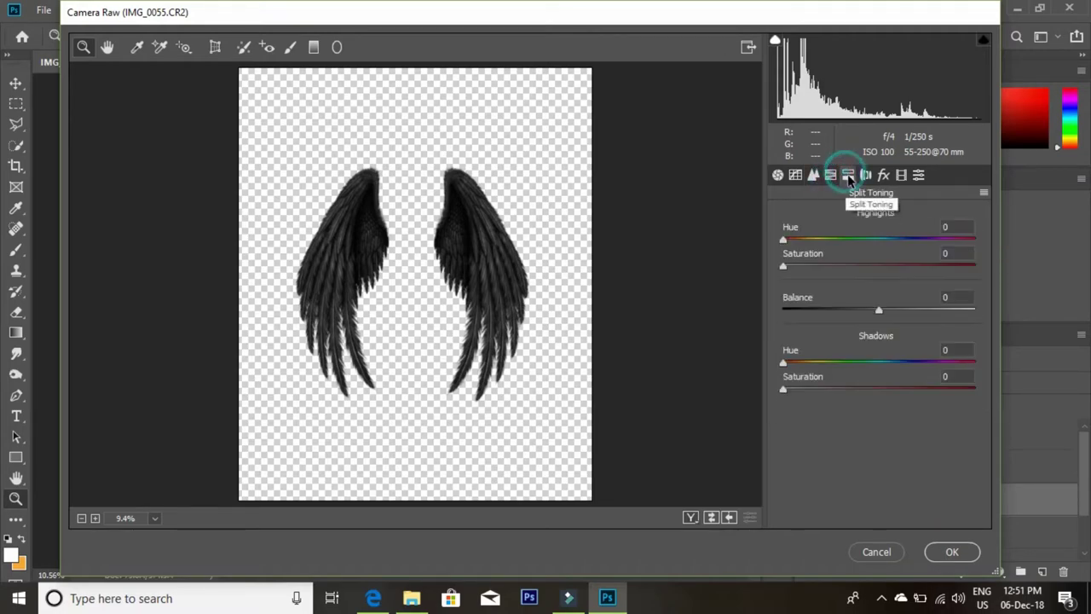
{"action": "left_click", "coordinate": [831, 175]}
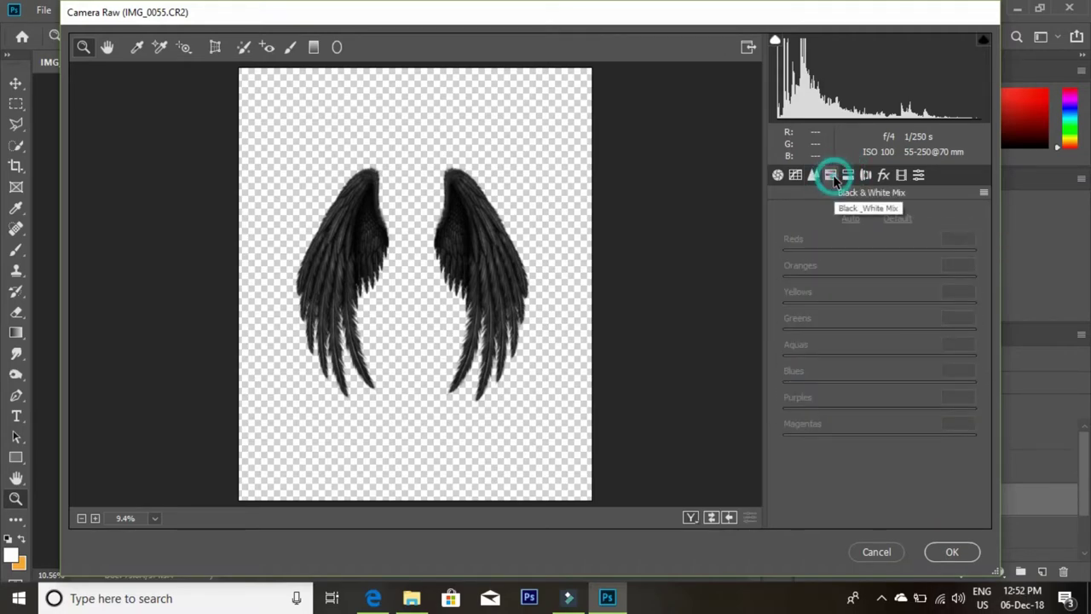
{"action": "left_click", "coordinate": [952, 552]}
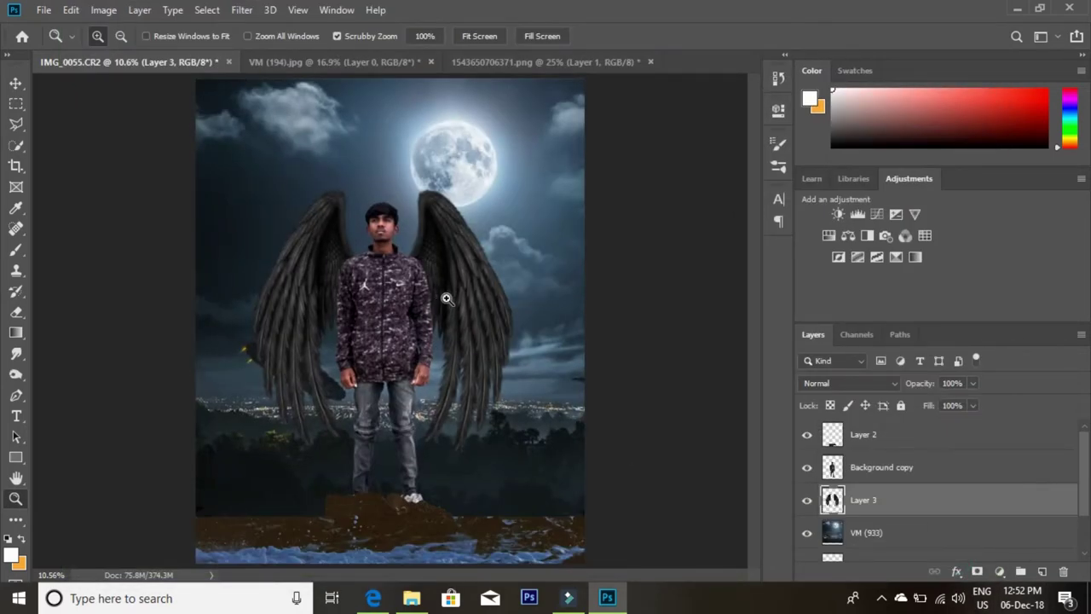
Step: On the VM (933) layer, start a Gaussian Blur previewing a radius of about 7.4 pixels
{"action": "left_click", "coordinate": [896, 530]}
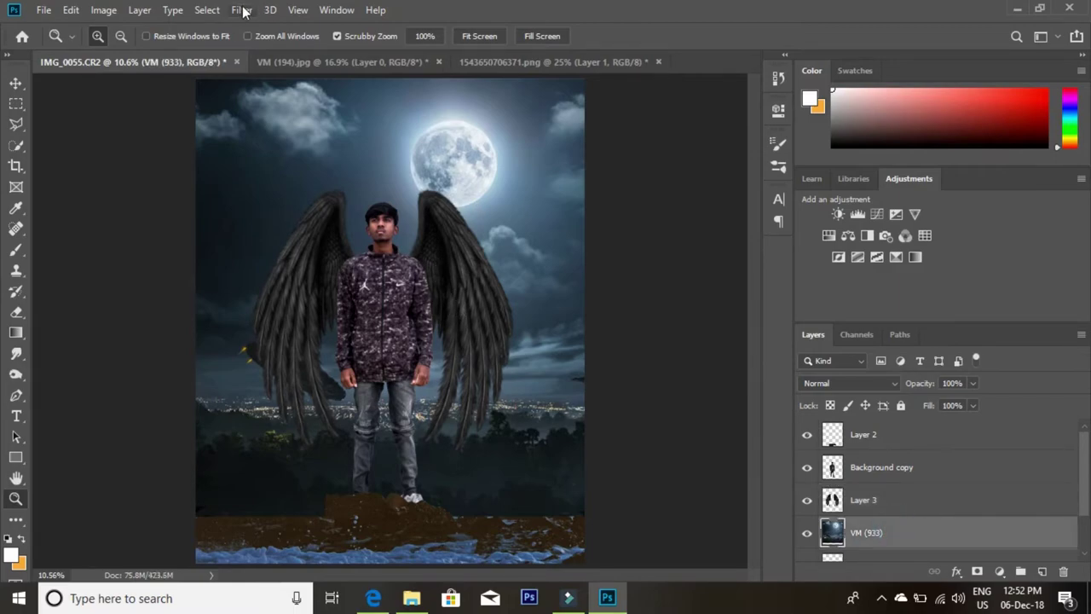
{"action": "left_click", "coordinate": [241, 10]}
{"action": "mouse_move", "coordinate": [251, 191]}
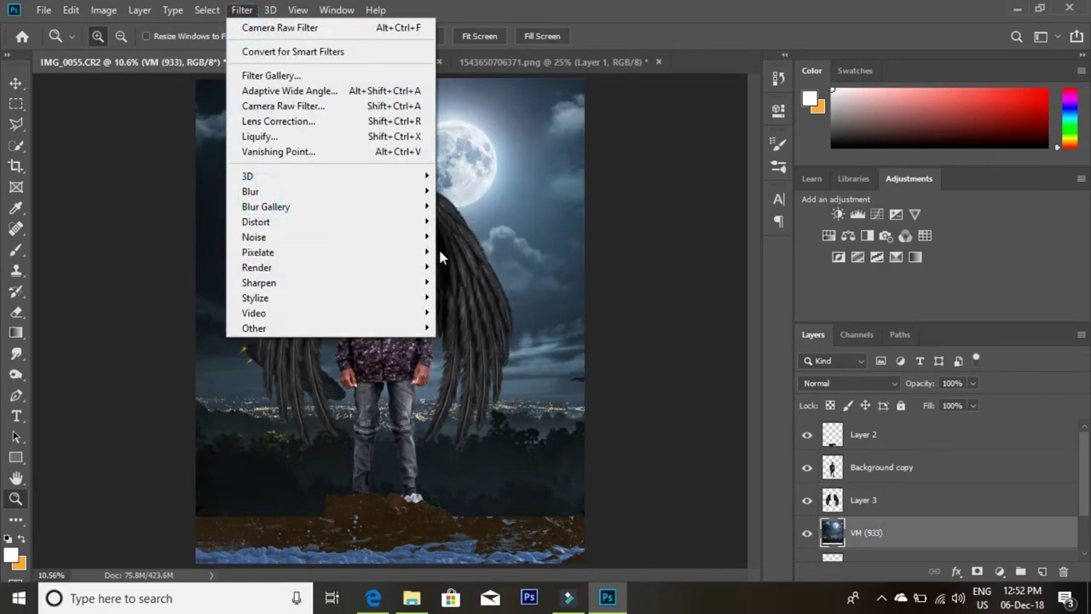
{"action": "left_click", "coordinate": [480, 253]}
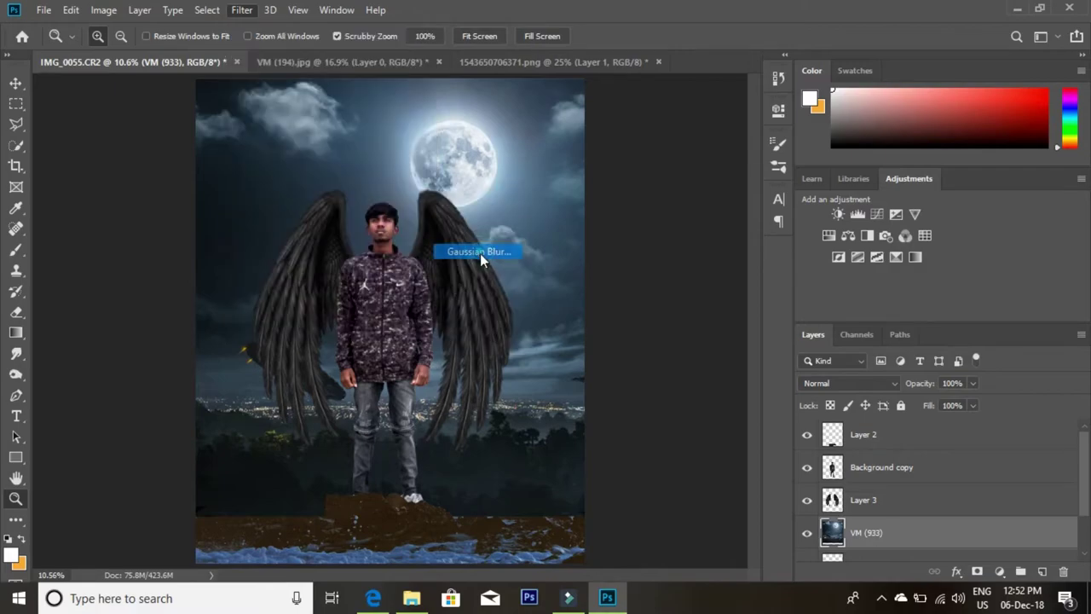
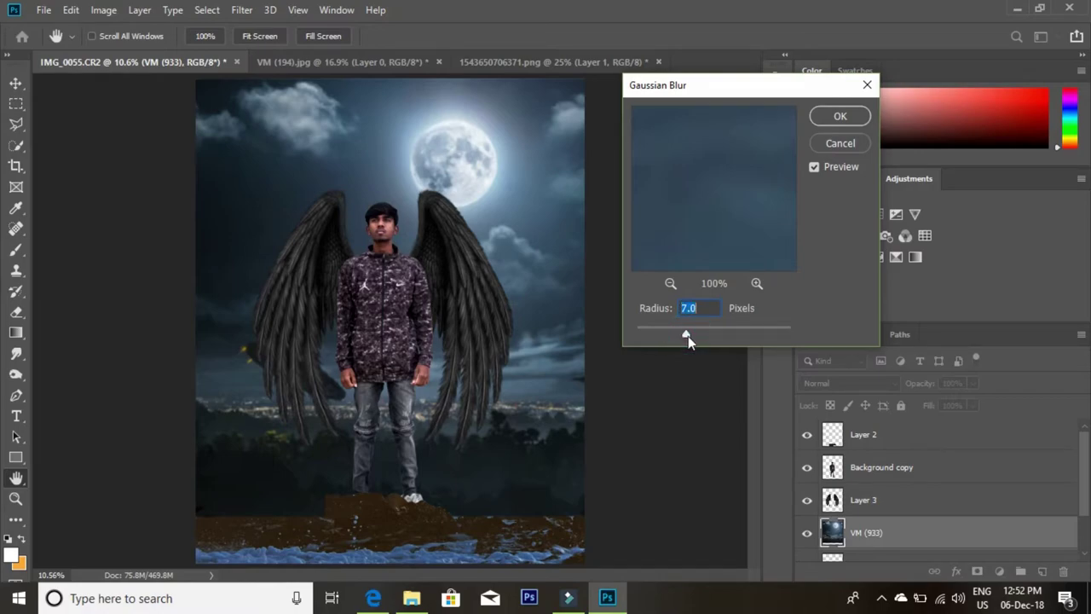
Step: Apply the 7.0 px Gaussian Blur to the moonlit sky background, then select Layer 1
{"action": "left_click", "coordinate": [838, 119]}
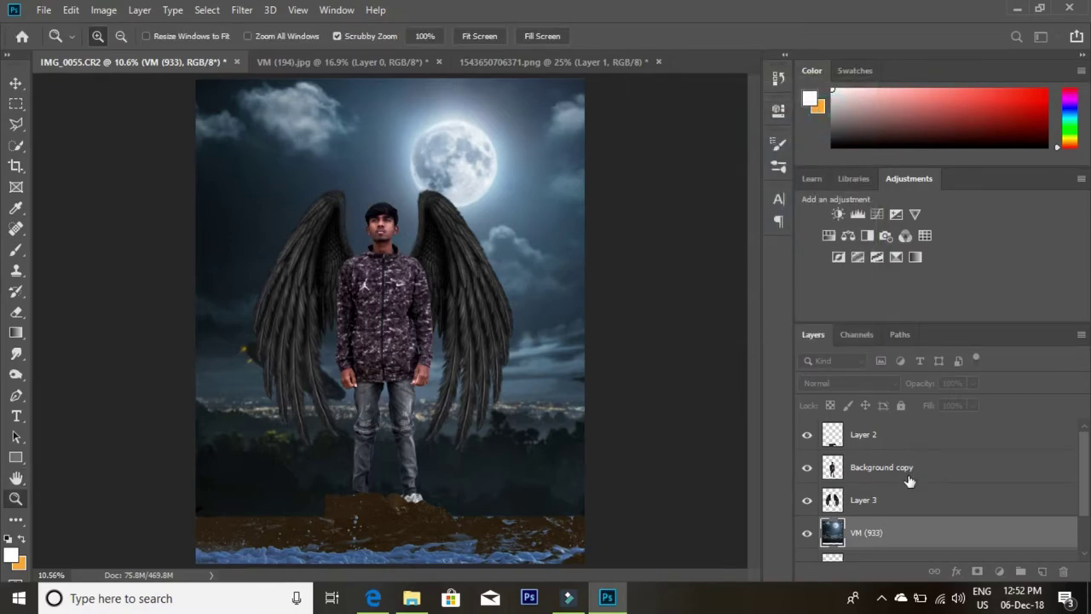
{"action": "scroll", "coordinate": [909, 482], "scroll_direction": "down", "scroll_amount": 2}
{"action": "scroll", "coordinate": [894, 485], "scroll_direction": "down", "scroll_amount": 1}
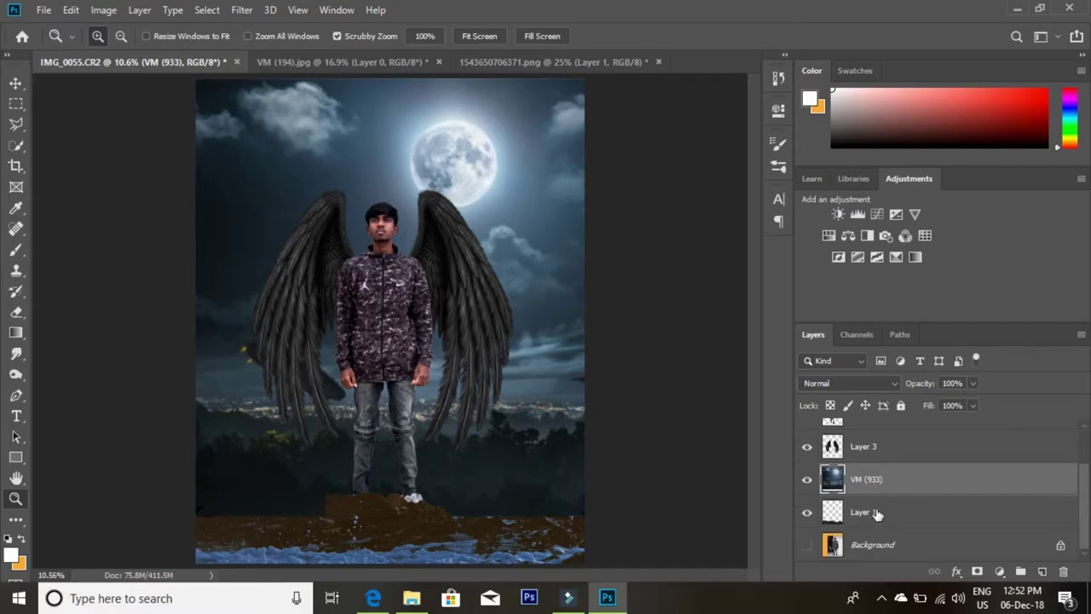
{"action": "left_click", "coordinate": [877, 512]}
{"action": "left_click", "coordinate": [242, 11]}
Step: In Camera Raw, set Contrast +17, Highlights -19, Shadows +54, Whites +30 and Blacks +45
{"action": "left_click", "coordinate": [256, 102]}
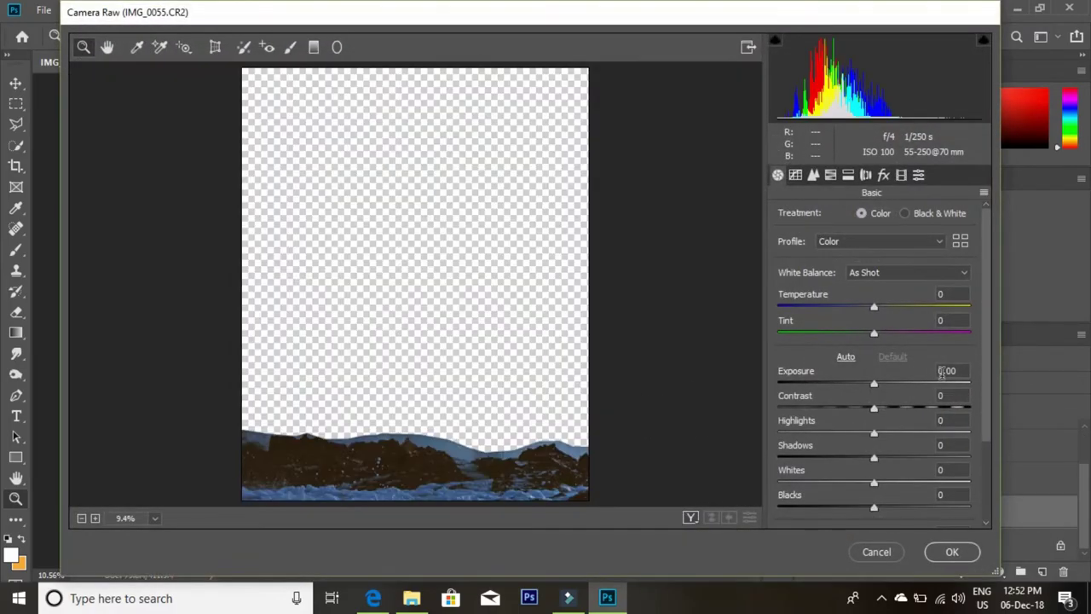
{"action": "mouse_move", "coordinate": [881, 411]}
{"action": "left_mouse_down"}
{"action": "mouse_move", "coordinate": [893, 410]}
{"action": "mouse_move", "coordinate": [776, 439]}
{"action": "left_mouse_up"}
{"action": "left_click_drag", "start_coordinate": [874, 457], "coordinate": [926, 458]}
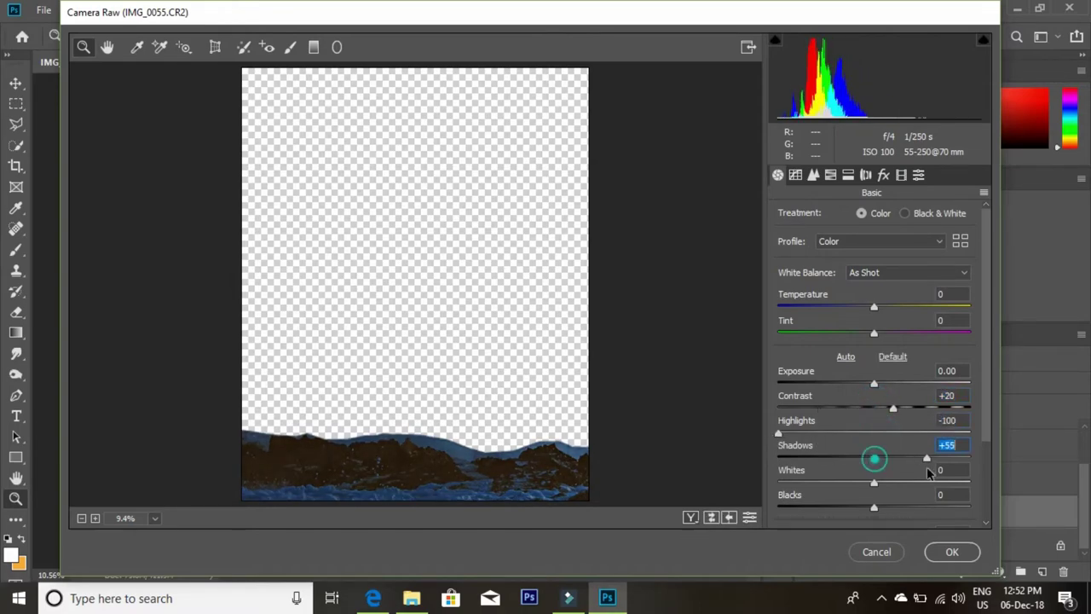
{"action": "mouse_move", "coordinate": [874, 482]}
{"action": "left_mouse_down"}
{"action": "mouse_move", "coordinate": [922, 483]}
{"action": "mouse_move", "coordinate": [903, 483]}
{"action": "mouse_move", "coordinate": [919, 507]}
{"action": "left_mouse_up"}
{"action": "left_click_drag", "start_coordinate": [893, 409], "coordinate": [891, 409]}
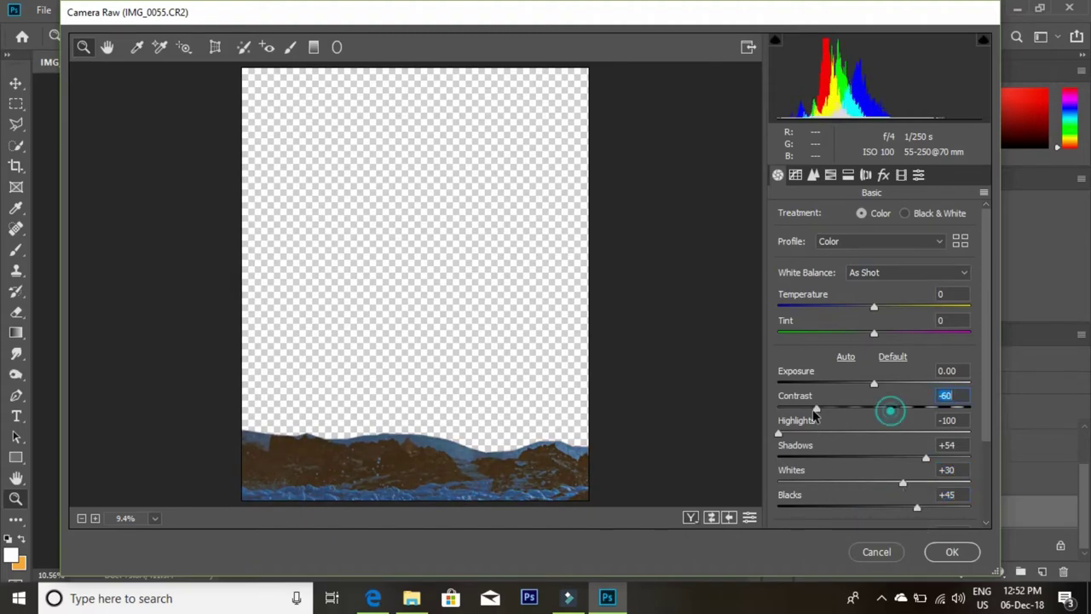
{"action": "left_click_drag", "start_coordinate": [780, 434], "coordinate": [856, 434]}
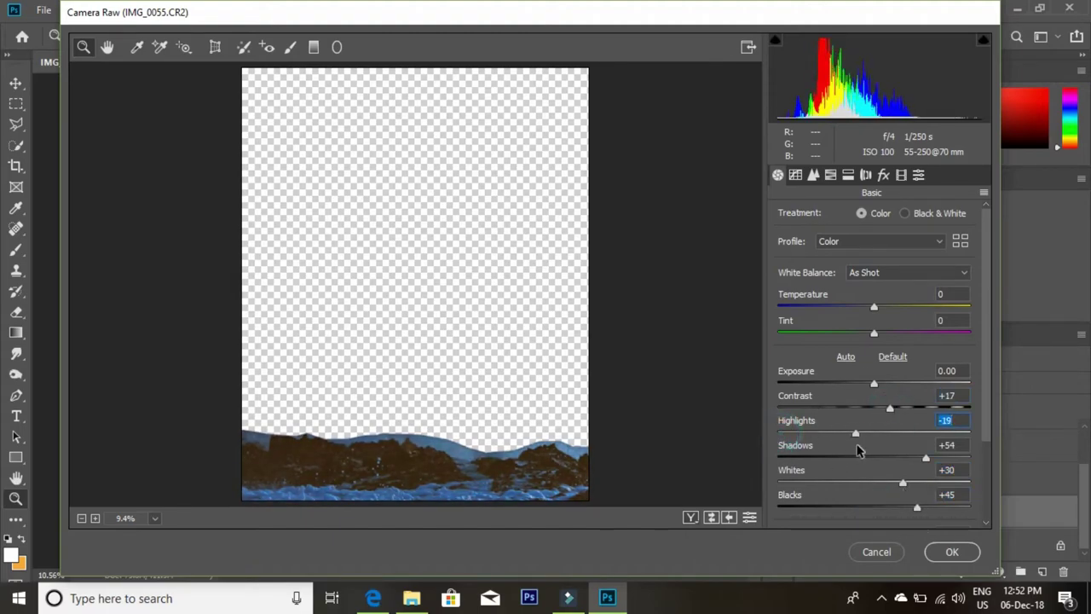
Step: Set HSL saturation Blues -64, Oranges -59; luminance Reds +65, Oranges +38, Blues +19; apply
{"action": "left_click", "coordinate": [847, 177]}
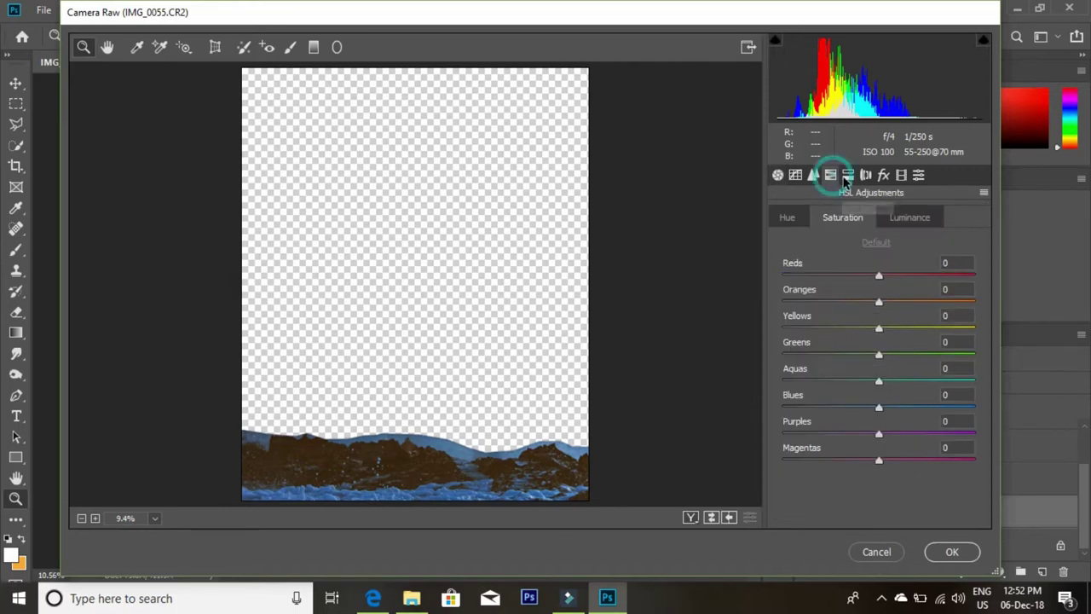
{"action": "left_click_drag", "start_coordinate": [872, 411], "coordinate": [815, 411]}
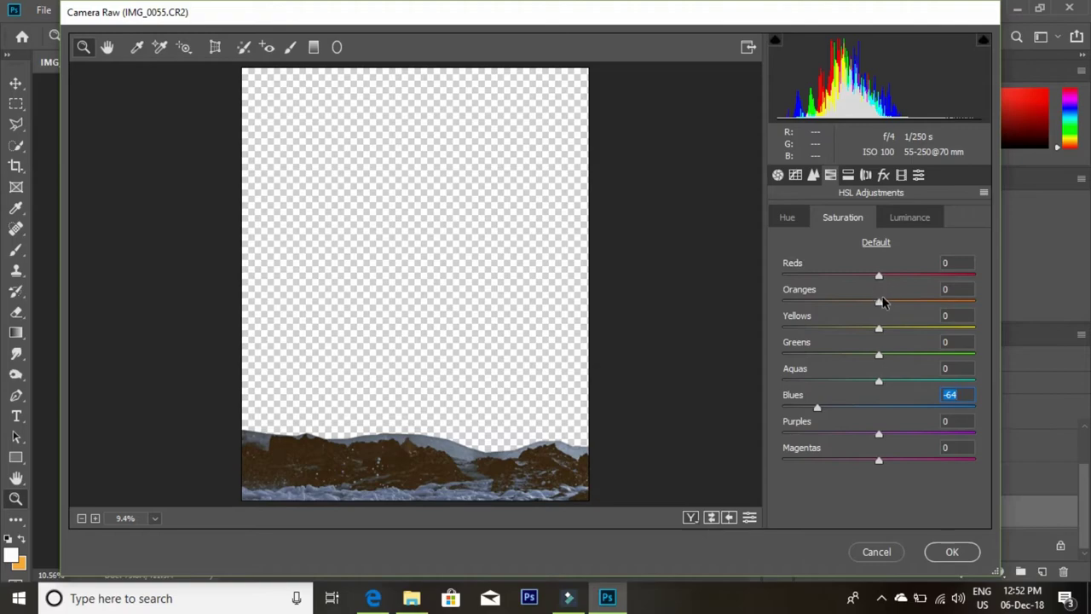
{"action": "mouse_move", "coordinate": [915, 300]}
{"action": "left_mouse_down"}
{"action": "mouse_move", "coordinate": [822, 314]}
{"action": "mouse_move", "coordinate": [916, 304]}
{"action": "mouse_move", "coordinate": [941, 275]}
{"action": "left_mouse_up"}
{"action": "left_click", "coordinate": [909, 213]}
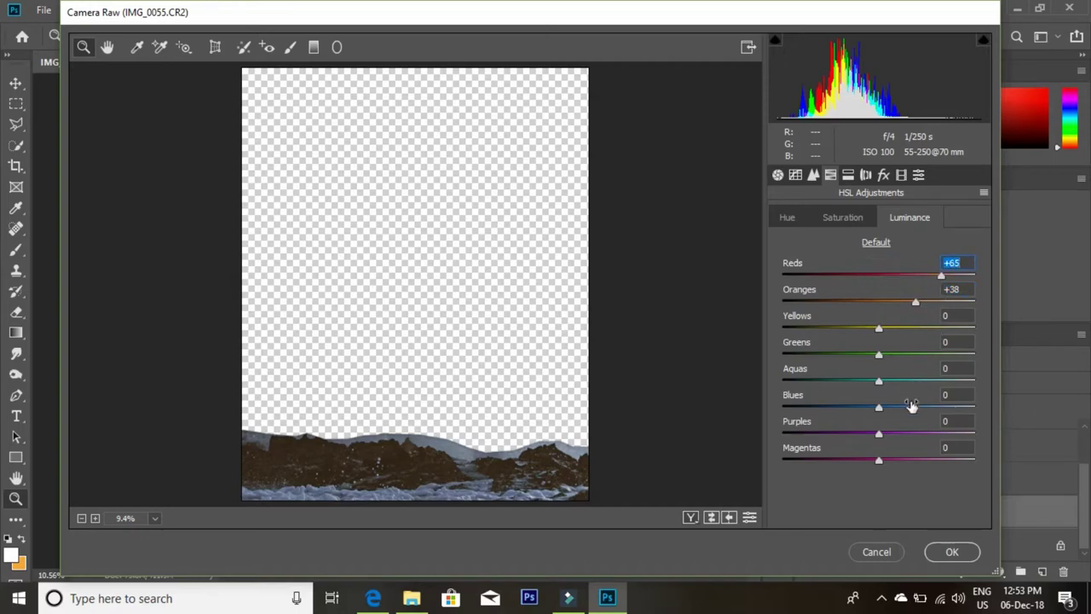
{"action": "left_click_drag", "start_coordinate": [911, 406], "coordinate": [897, 407]}
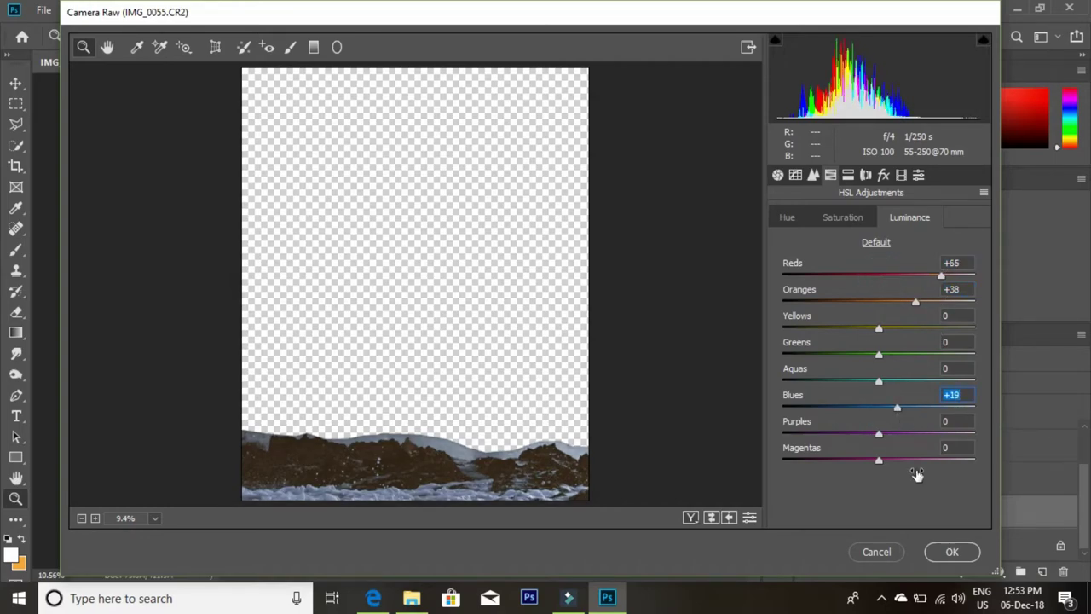
{"action": "left_click", "coordinate": [950, 551]}
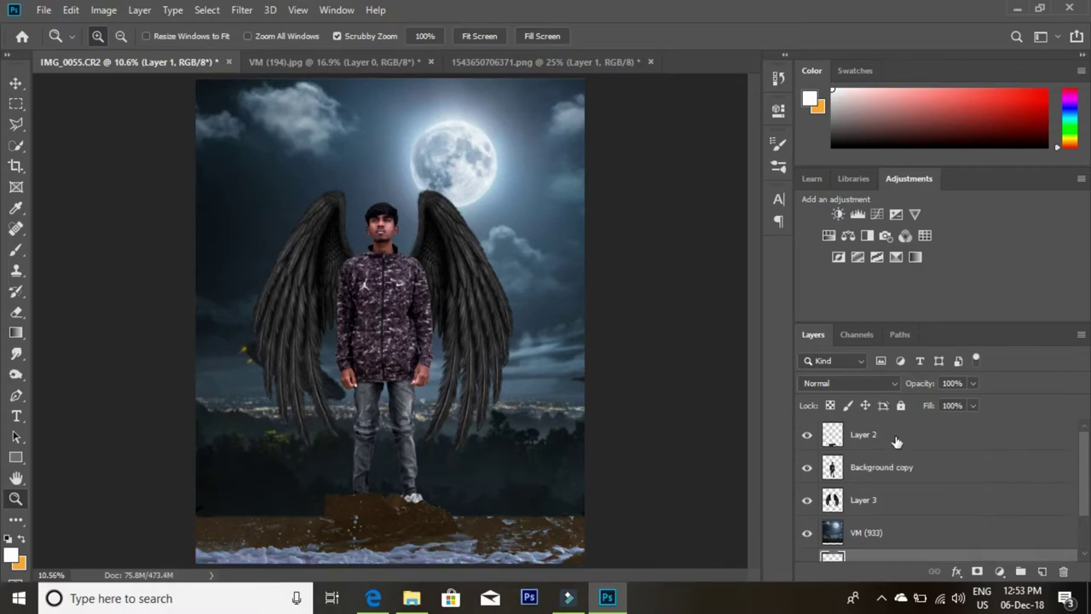
Step: Select Layer 2 and reapply the last Camera Raw grade to it
{"action": "scroll", "coordinate": [898, 443], "scroll_direction": "up", "scroll_amount": 2}
{"action": "left_click", "coordinate": [882, 435]}
{"action": "left_click", "coordinate": [243, 10]}
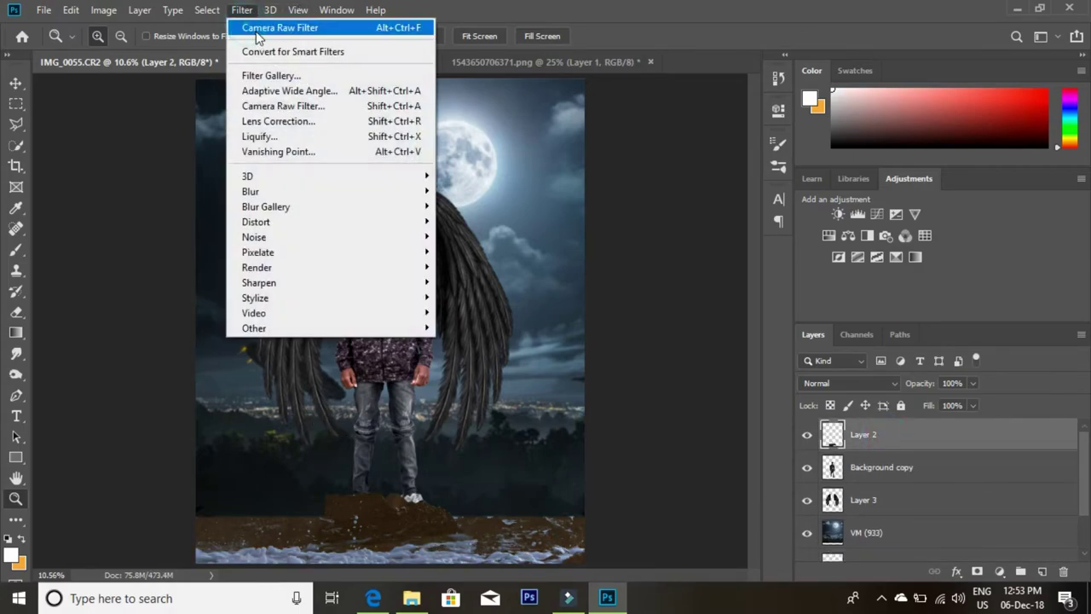
{"action": "left_click", "coordinate": [256, 28]}
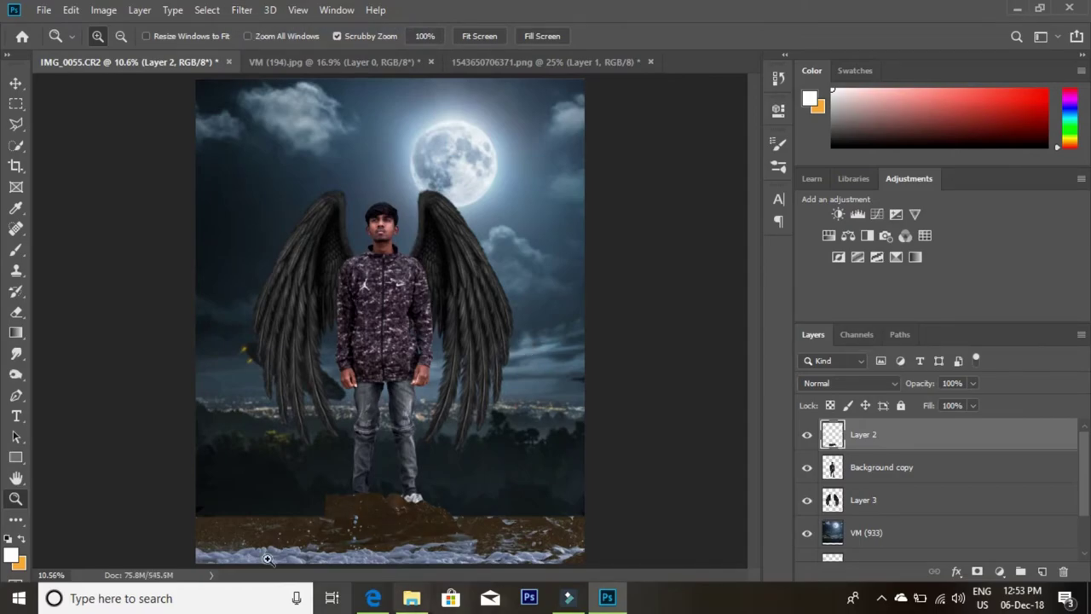
Step: Zoom in on the ground under the feet and set the Eraser to 100% opacity, high hardness
{"action": "left_click_drag", "start_coordinate": [336, 507], "coordinate": [514, 481]}
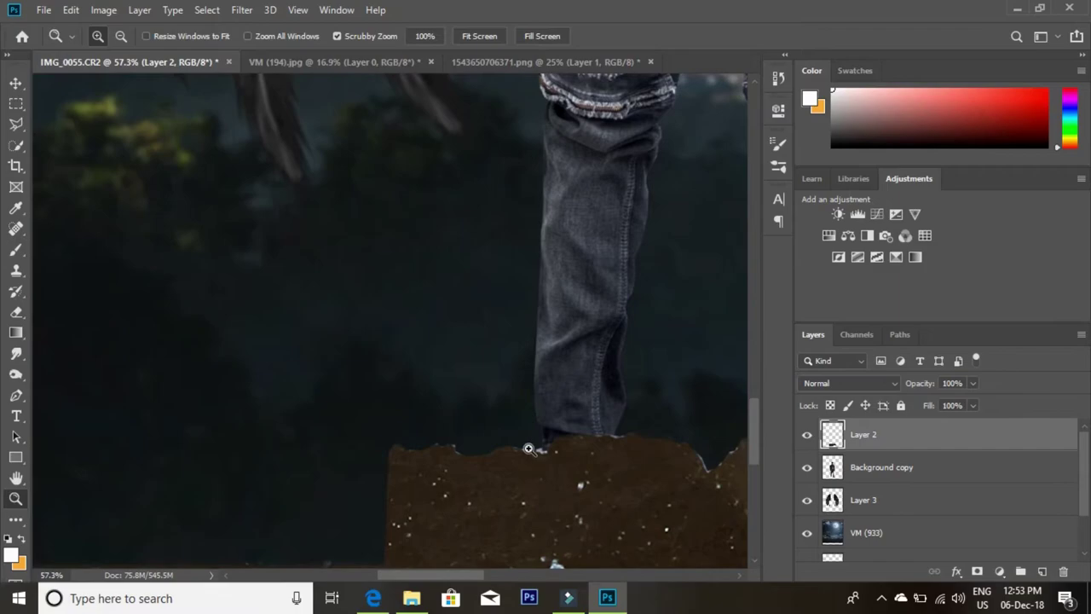
{"action": "scroll", "coordinate": [529, 449], "scroll_direction": "down", "scroll_amount": 5}
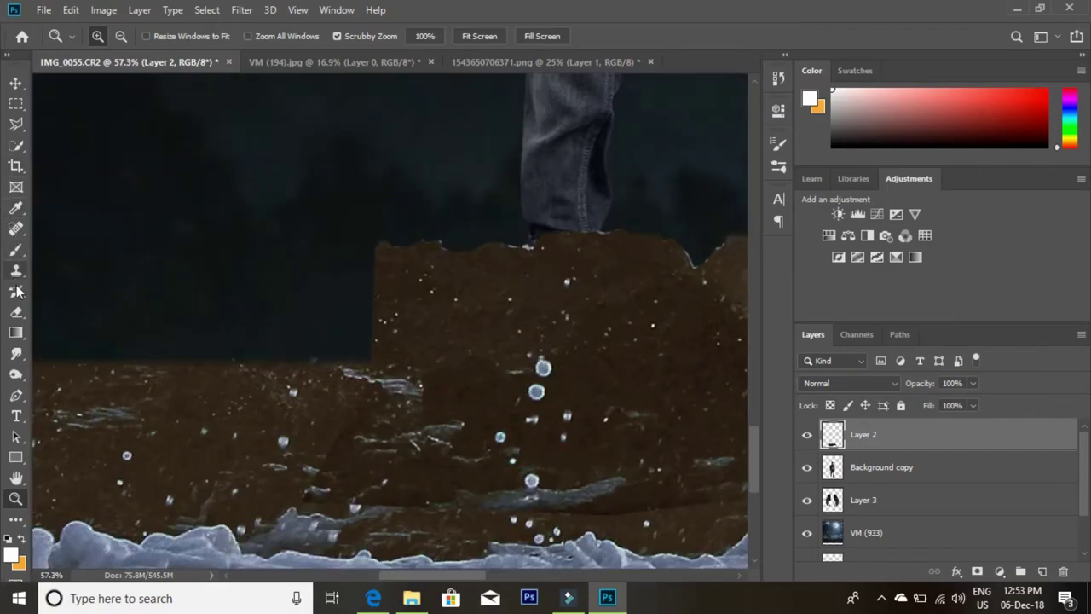
{"action": "left_click", "coordinate": [16, 314]}
{"action": "right_click", "coordinate": [375, 255]}
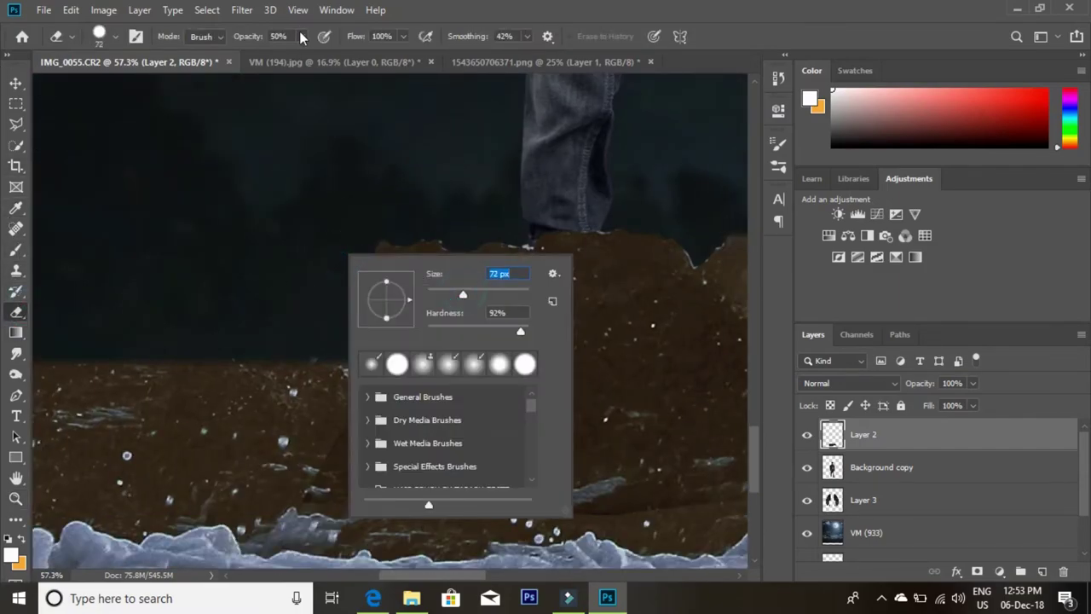
{"action": "left_click", "coordinate": [301, 35]}
{"action": "left_click_drag", "start_coordinate": [301, 57], "coordinate": [338, 56]}
{"action": "right_click", "coordinate": [388, 259]}
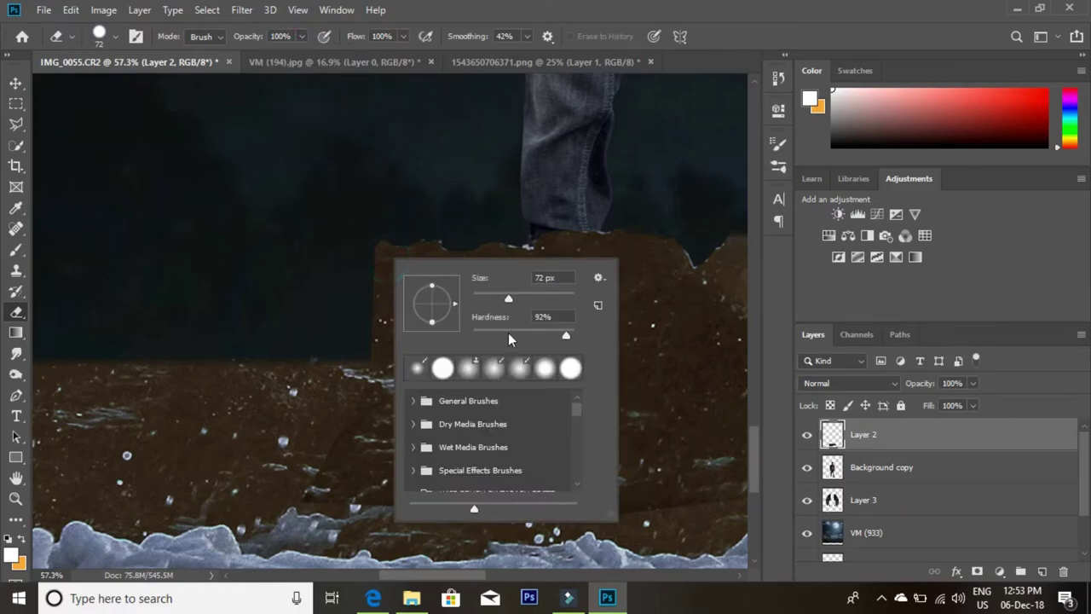
{"action": "left_click_drag", "start_coordinate": [517, 339], "coordinate": [486, 341]}
{"action": "left_click", "coordinate": [346, 232]}
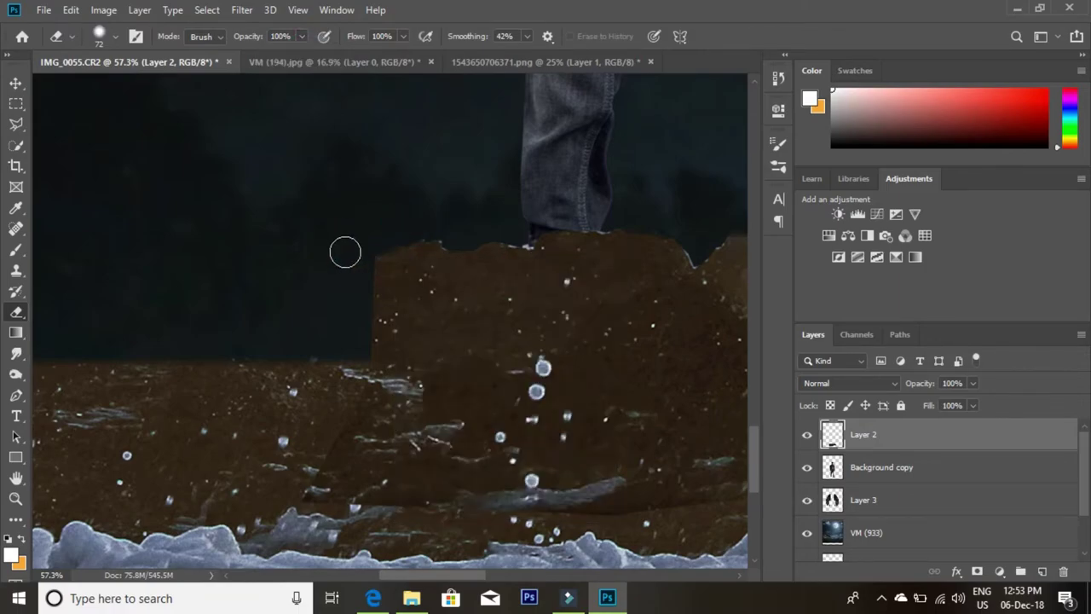
Step: Erase the square brown rock corner beside the shoes, then fit the image on screen
{"action": "mouse_move", "coordinate": [475, 227]}
{"action": "left_mouse_down"}
{"action": "mouse_move", "coordinate": [381, 284]}
{"action": "mouse_move", "coordinate": [360, 338]}
{"action": "mouse_move", "coordinate": [426, 273]}
{"action": "mouse_move", "coordinate": [509, 244]}
{"action": "mouse_move", "coordinate": [475, 231]}
{"action": "mouse_move", "coordinate": [433, 255]}
{"action": "left_mouse_up"}
{"action": "mouse_move", "coordinate": [719, 210]}
{"action": "left_mouse_down"}
{"action": "mouse_move", "coordinate": [463, 253]}
{"action": "mouse_move", "coordinate": [398, 286]}
{"action": "left_mouse_up"}
{"action": "mouse_move", "coordinate": [710, 228]}
{"action": "left_mouse_down"}
{"action": "mouse_move", "coordinate": [490, 258]}
{"action": "mouse_move", "coordinate": [589, 261]}
{"action": "left_mouse_up"}
{"action": "left_click_drag", "start_coordinate": [749, 316], "coordinate": [609, 295]}
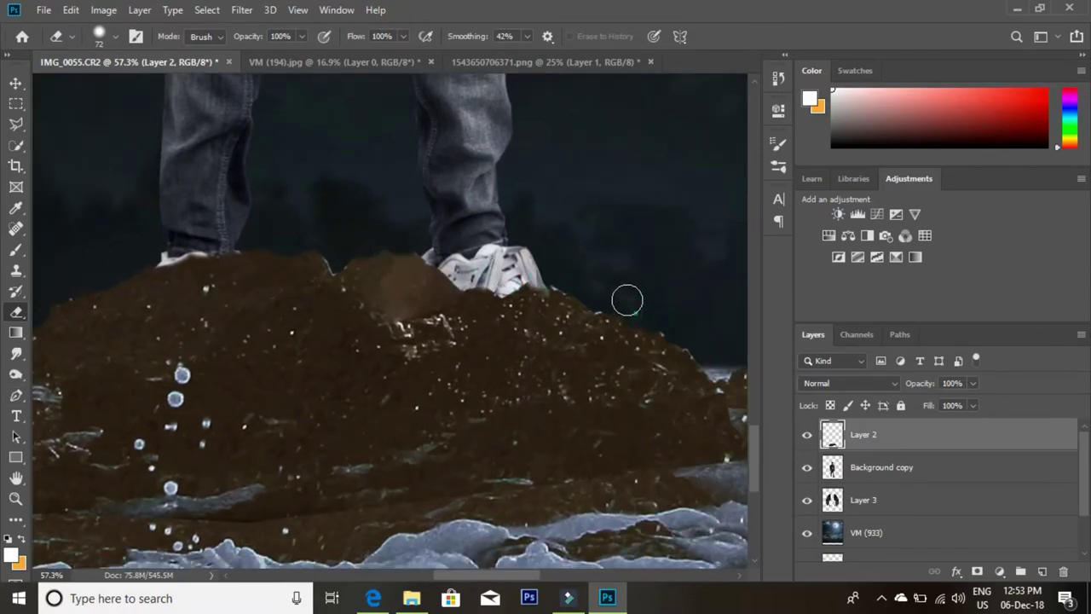
{"action": "left_click_drag", "start_coordinate": [682, 307], "coordinate": [591, 271]}
{"action": "left_click_drag", "start_coordinate": [653, 390], "coordinate": [638, 339]}
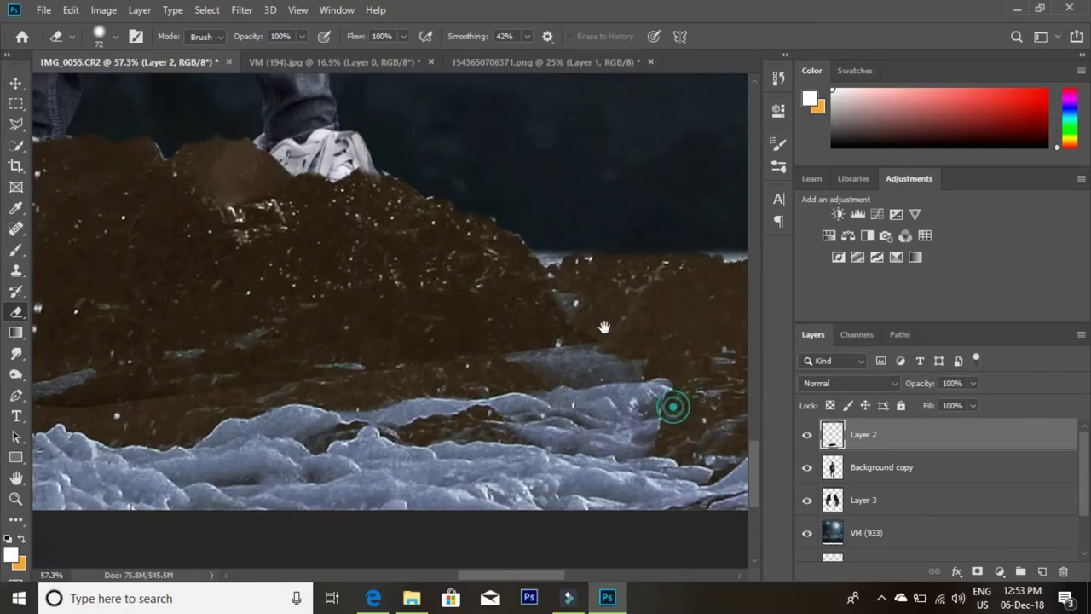
{"action": "mouse_move", "coordinate": [637, 401]}
{"action": "left_mouse_down"}
{"action": "mouse_move", "coordinate": [370, 258]}
{"action": "mouse_move", "coordinate": [185, 383]}
{"action": "mouse_move", "coordinate": [145, 392]}
{"action": "left_mouse_up"}
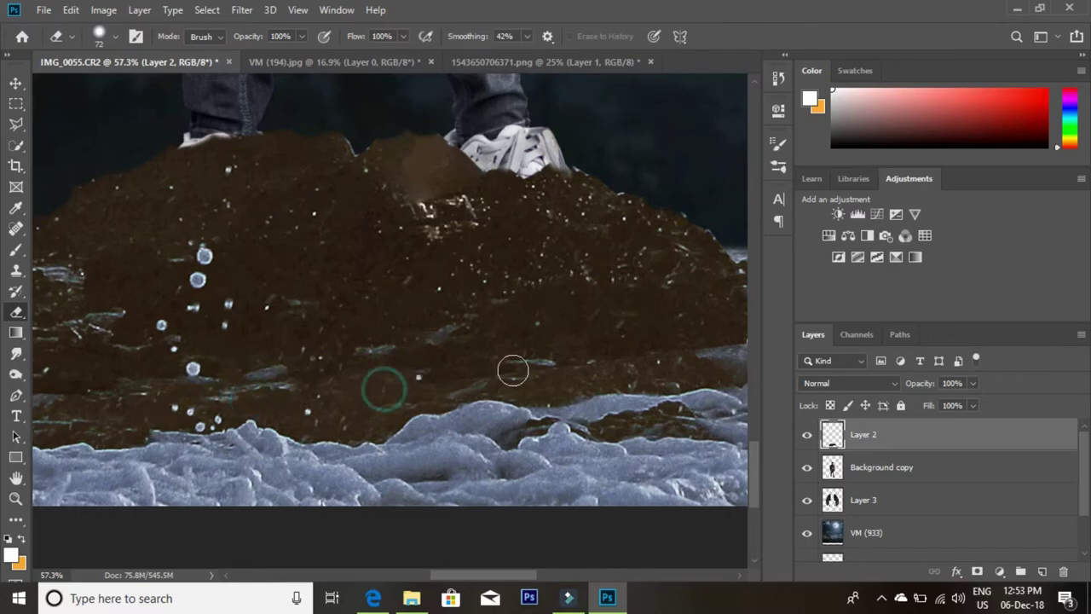
{"action": "left_click_drag", "start_coordinate": [606, 347], "coordinate": [285, 367]}
{"action": "key", "text": "z"}
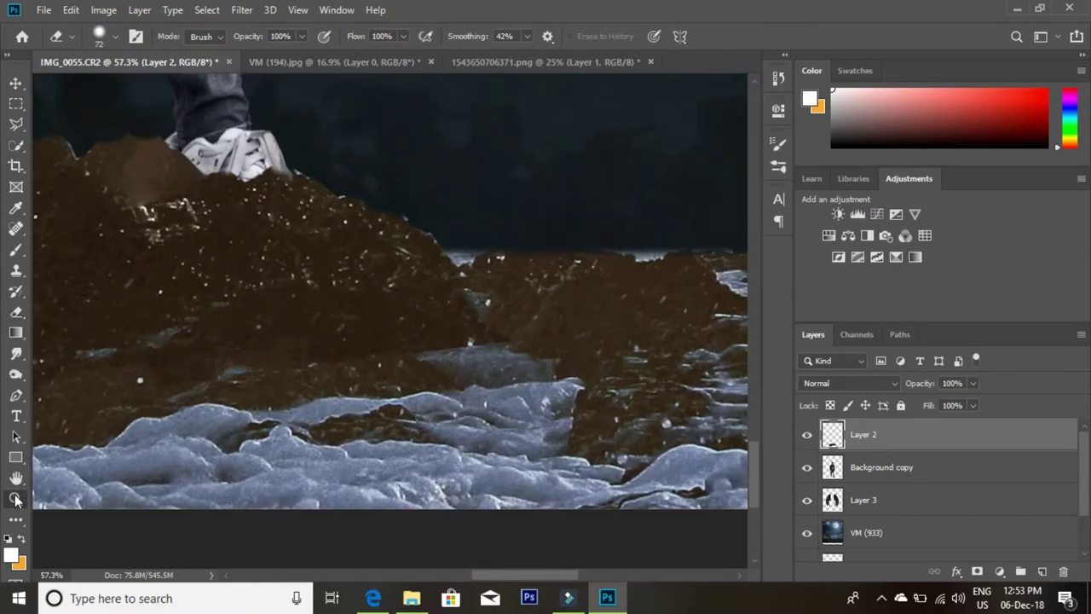
{"action": "right_click", "coordinate": [335, 292]}
{"action": "left_click", "coordinate": [388, 317]}
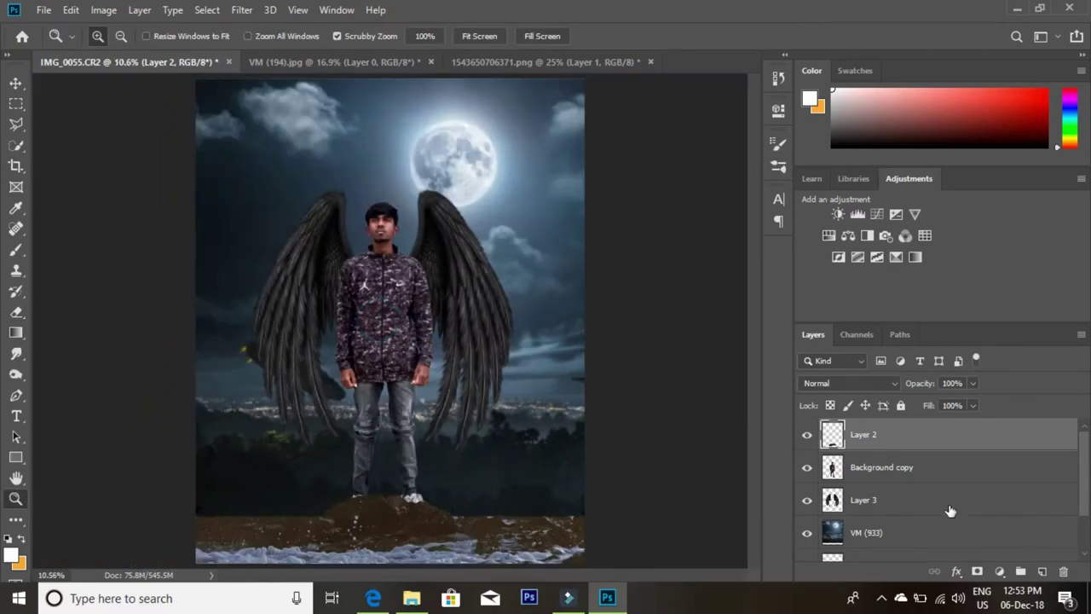
Step: Apply a 7-pixel Gaussian Blur to Layer 1
{"action": "scroll", "coordinate": [918, 495], "scroll_direction": "down", "scroll_amount": 1}
{"action": "scroll", "coordinate": [889, 502], "scroll_direction": "down", "scroll_amount": 1}
{"action": "left_click", "coordinate": [884, 509]}
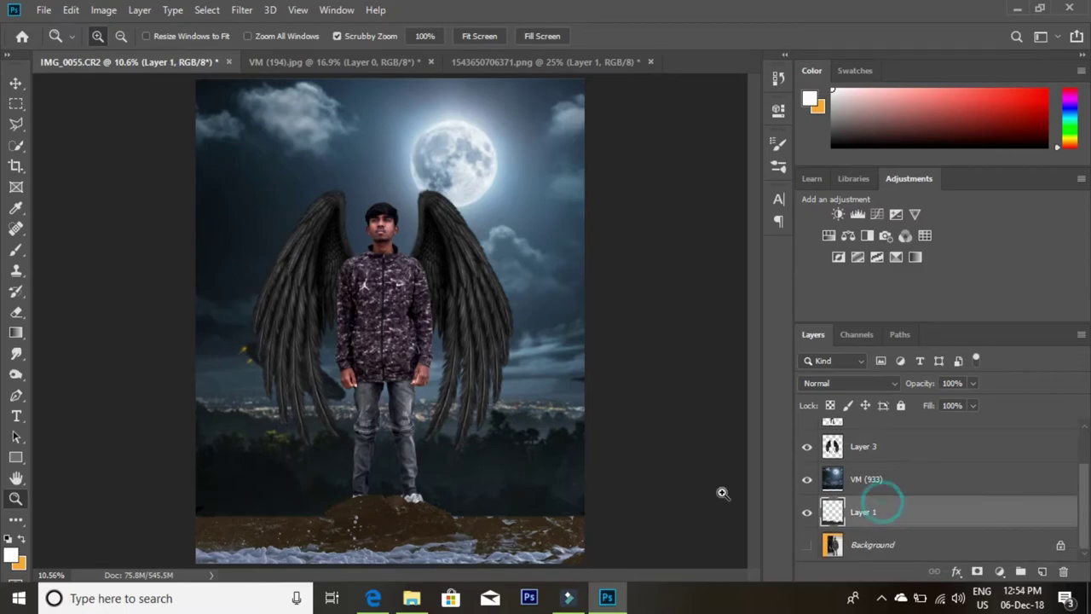
{"action": "left_click", "coordinate": [239, 11]}
{"action": "mouse_move", "coordinate": [256, 191]}
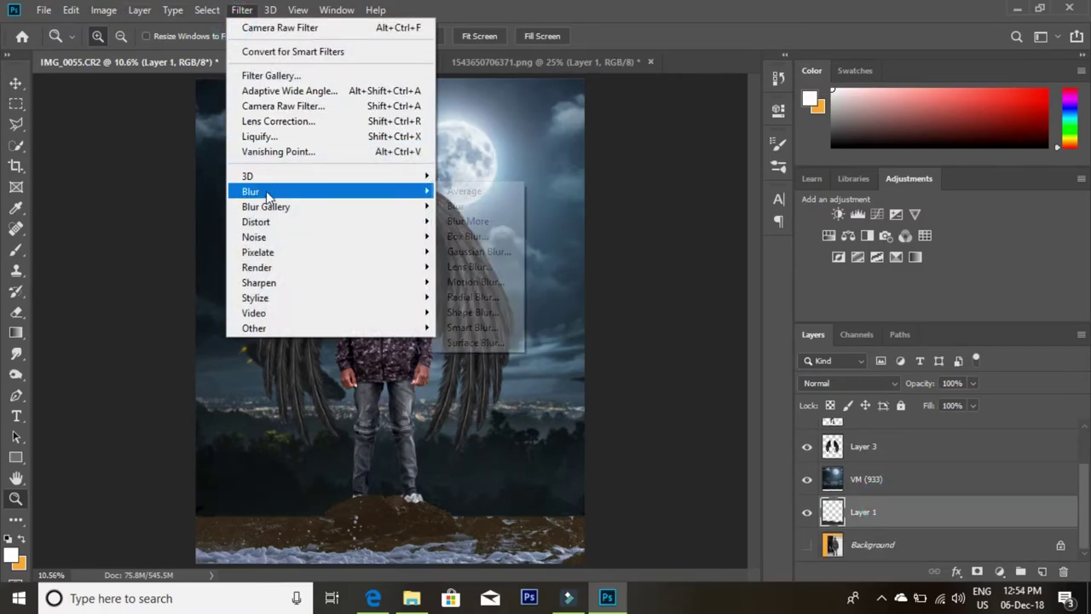
{"action": "left_click", "coordinate": [477, 251]}
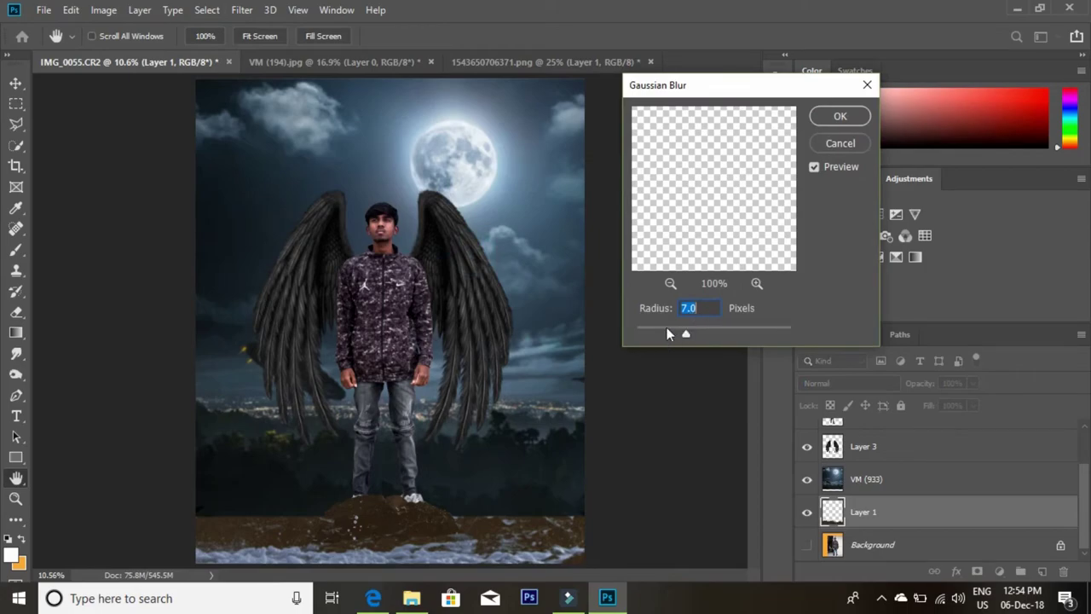
{"action": "left_click", "coordinate": [839, 117]}
Step: Reapply the same Gaussian Blur to Layer 2
{"action": "scroll", "coordinate": [889, 492], "scroll_direction": "up", "scroll_amount": 2}
{"action": "left_click", "coordinate": [878, 435]}
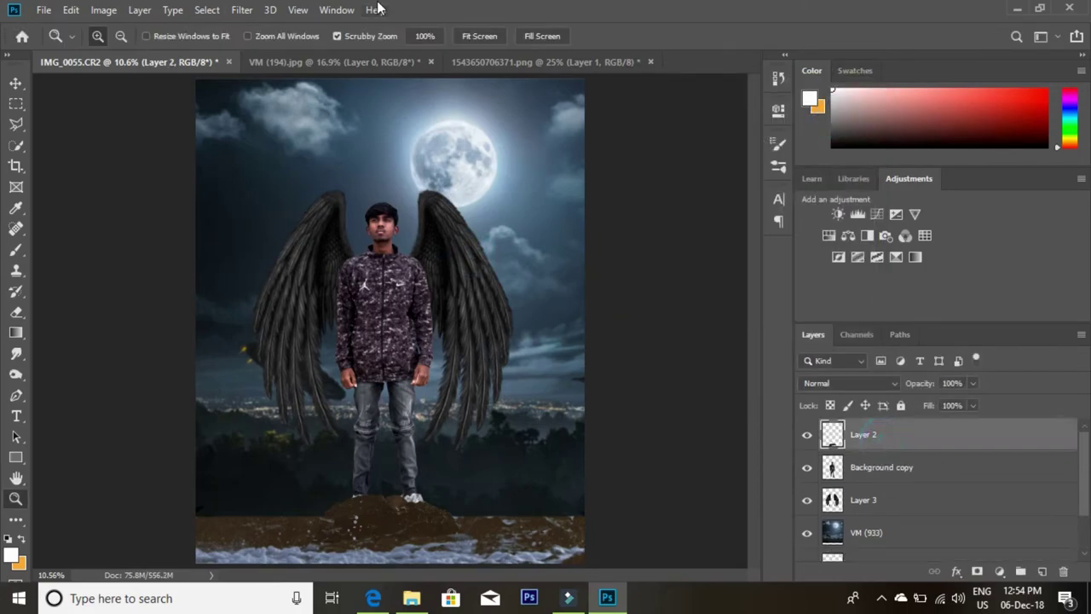
{"action": "left_click", "coordinate": [241, 10]}
{"action": "left_click", "coordinate": [257, 28]}
Step: Zoom in on the face, select Background copy and set up a 28 px Burn brush
{"action": "left_click_drag", "start_coordinate": [421, 307], "coordinate": [500, 316]}
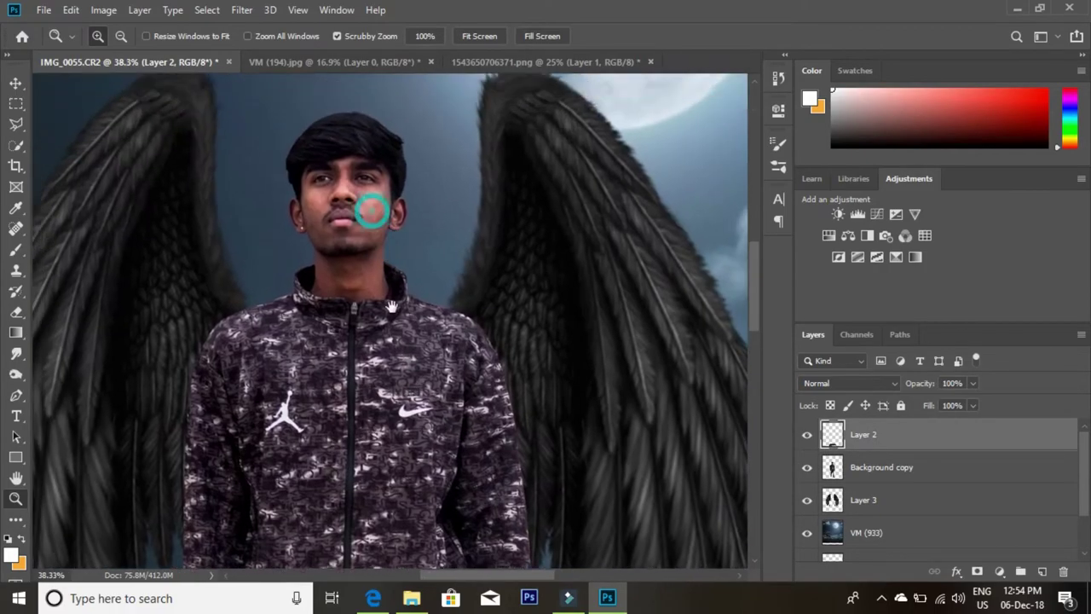
{"action": "left_click_drag", "start_coordinate": [365, 207], "coordinate": [497, 214]}
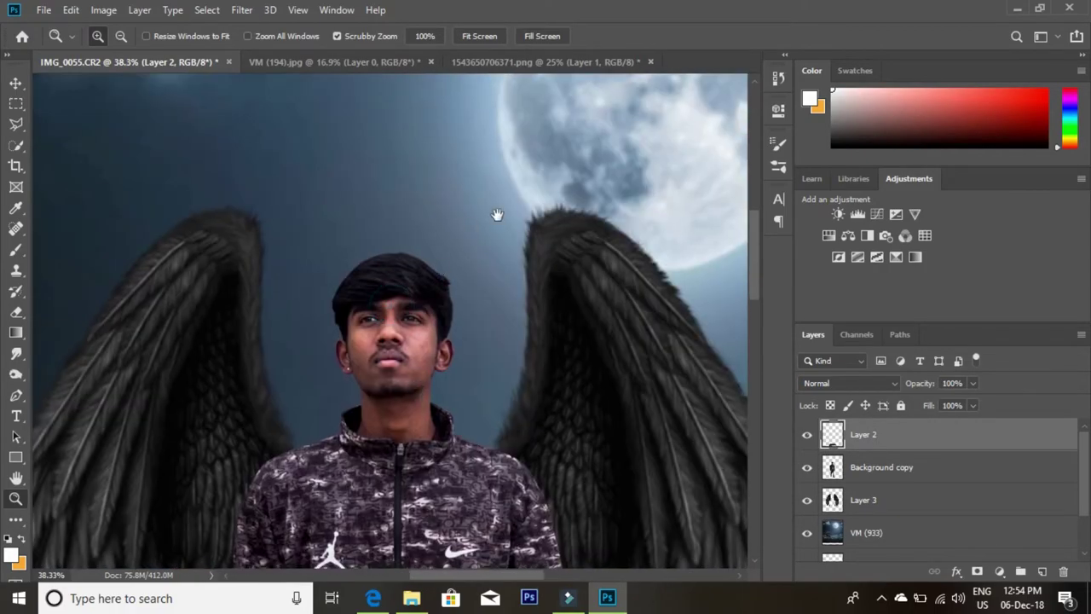
{"action": "mouse_move", "coordinate": [446, 261]}
{"action": "left_mouse_down"}
{"action": "mouse_move", "coordinate": [451, 293]}
{"action": "mouse_move", "coordinate": [430, 256]}
{"action": "left_mouse_up"}
{"action": "left_click", "coordinate": [902, 477]}
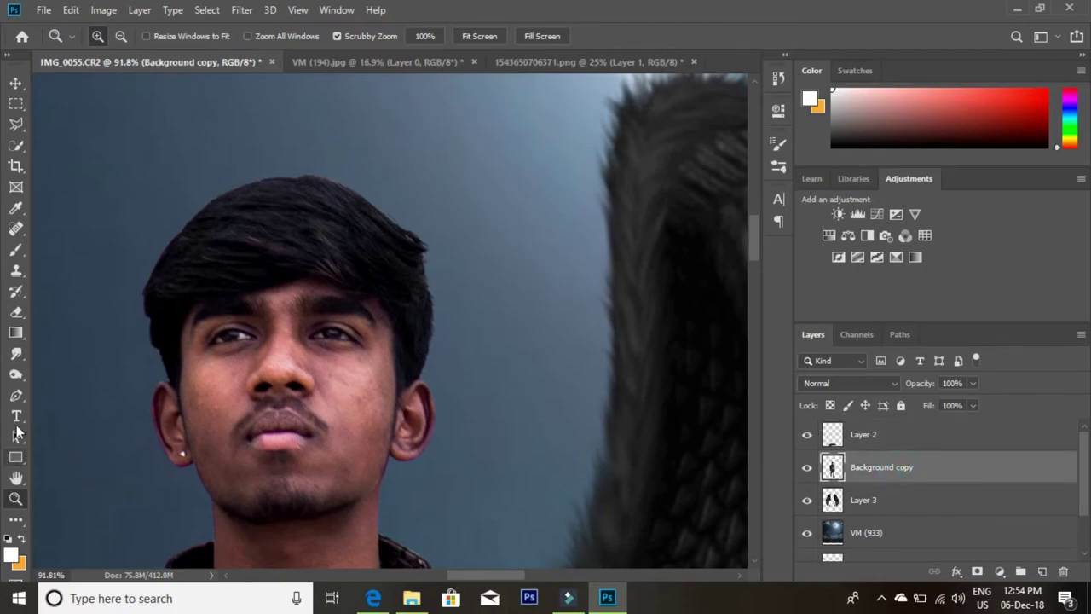
{"action": "left_click", "coordinate": [16, 374]}
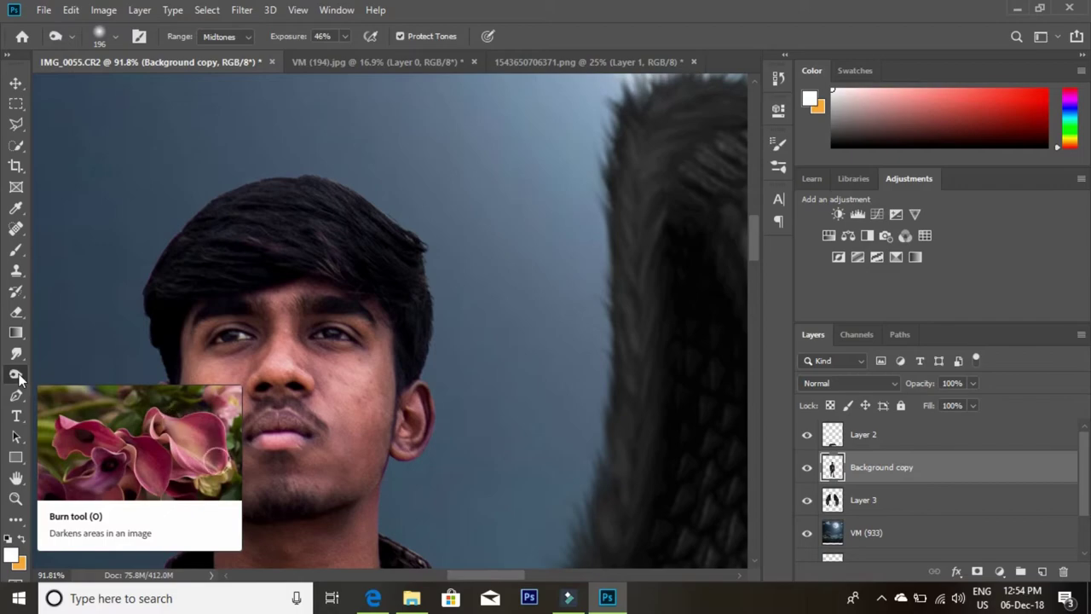
{"action": "right_click", "coordinate": [19, 378]}
{"action": "left_click", "coordinate": [68, 384]}
{"action": "right_click", "coordinate": [122, 313]}
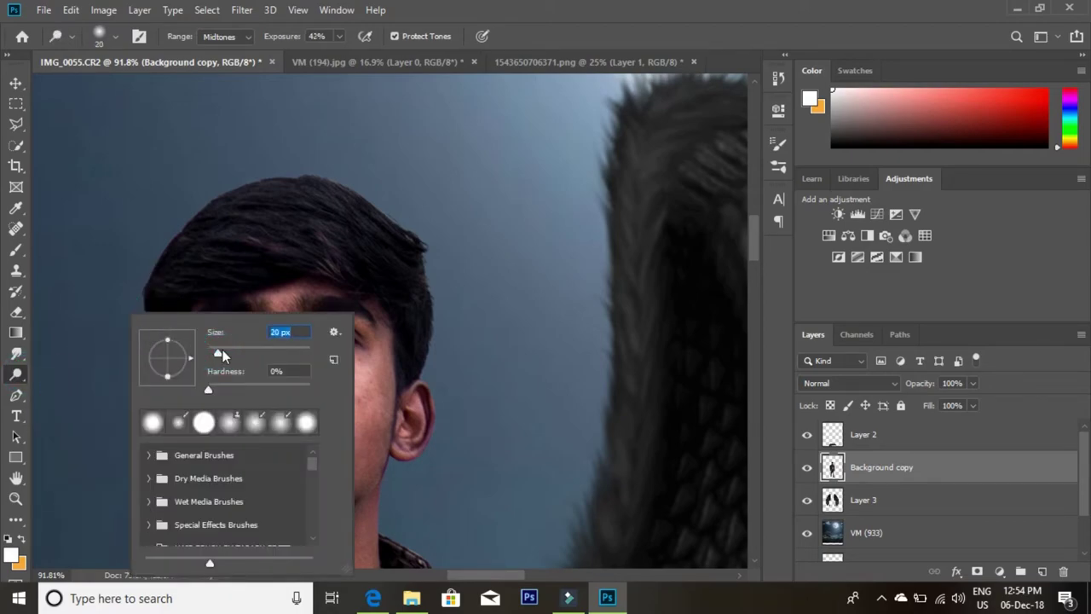
{"action": "left_click_drag", "start_coordinate": [223, 350], "coordinate": [225, 350]}
{"action": "left_click", "coordinate": [194, 206]}
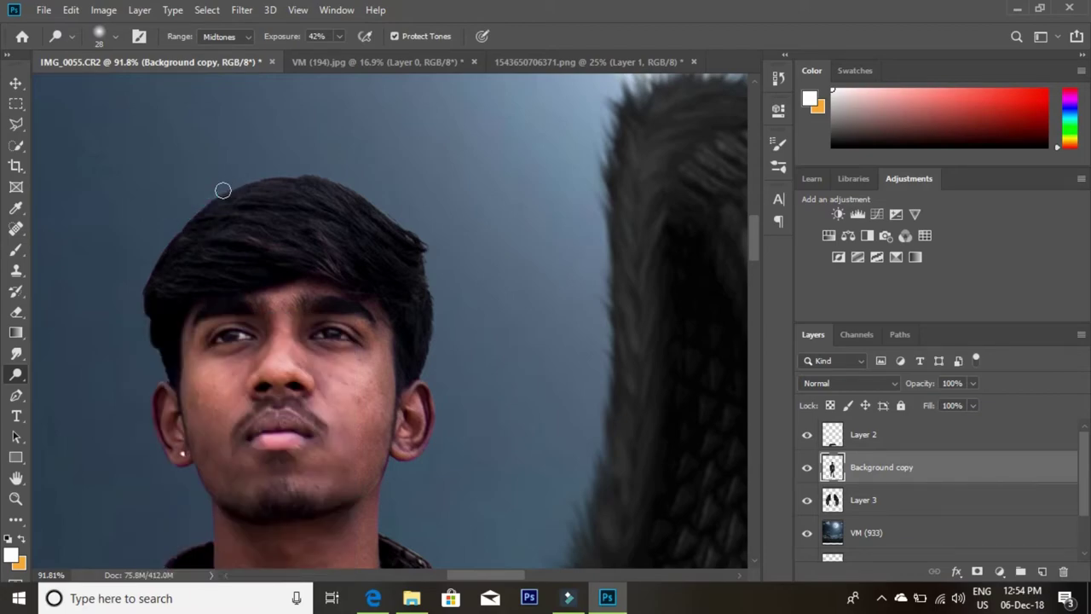
Step: Raise the Burn exposure to 87% and darken the top edge of the hair
{"action": "left_click_drag", "start_coordinate": [222, 189], "coordinate": [304, 175]}
{"action": "left_click", "coordinate": [313, 166]}
{"action": "left_click", "coordinate": [339, 36]}
{"action": "left_click_drag", "start_coordinate": [339, 54], "coordinate": [373, 55]}
{"action": "left_click", "coordinate": [253, 174]}
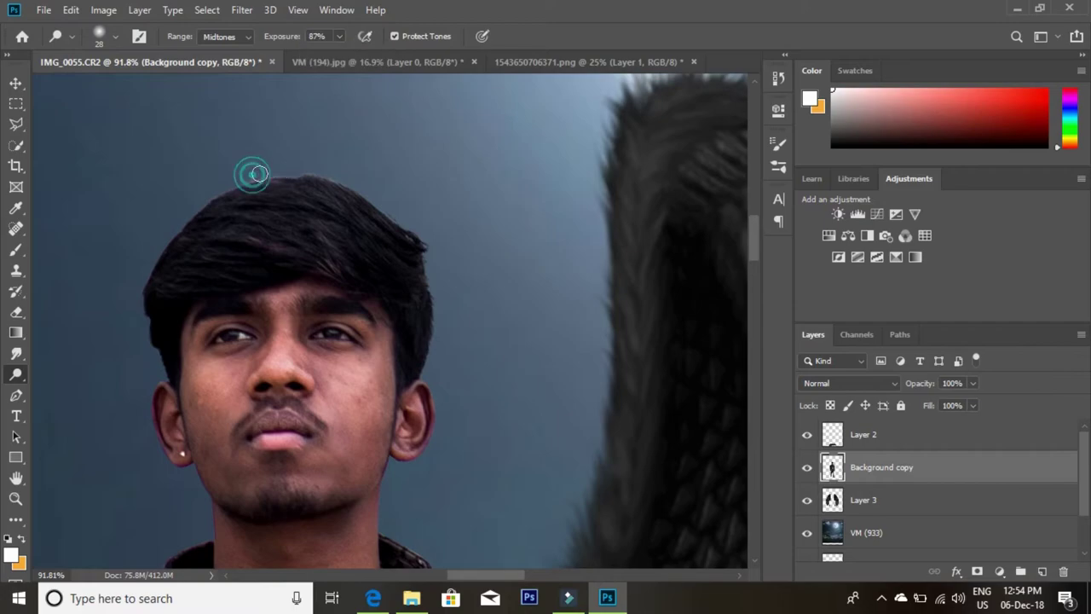
{"action": "left_click", "coordinate": [285, 171]}
{"action": "left_click", "coordinate": [298, 163]}
{"action": "left_click", "coordinate": [347, 177]}
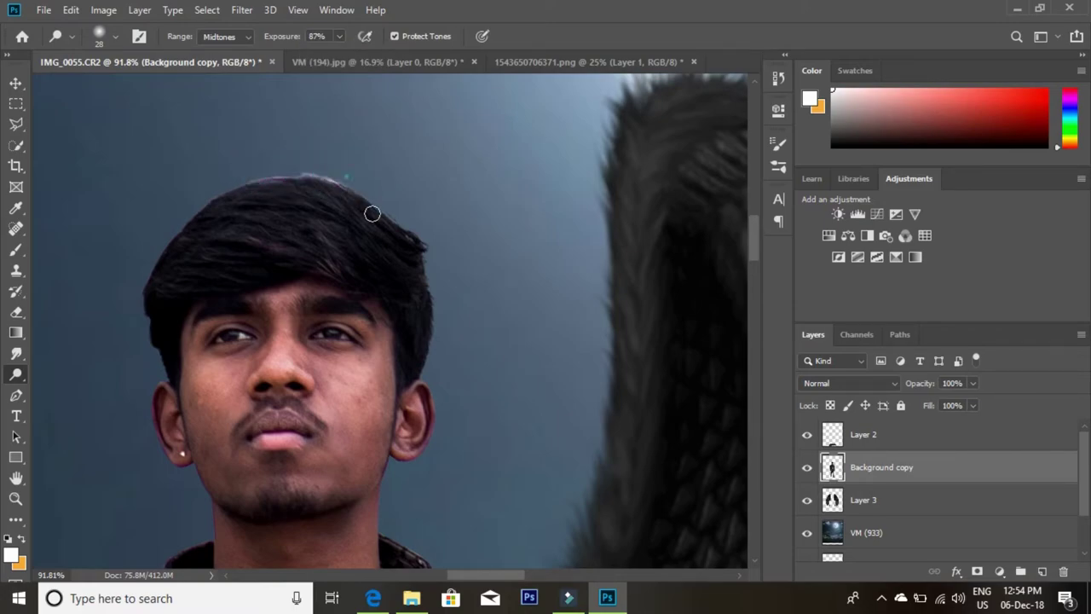
{"action": "left_click", "coordinate": [341, 179]}
{"action": "left_click", "coordinate": [353, 185]}
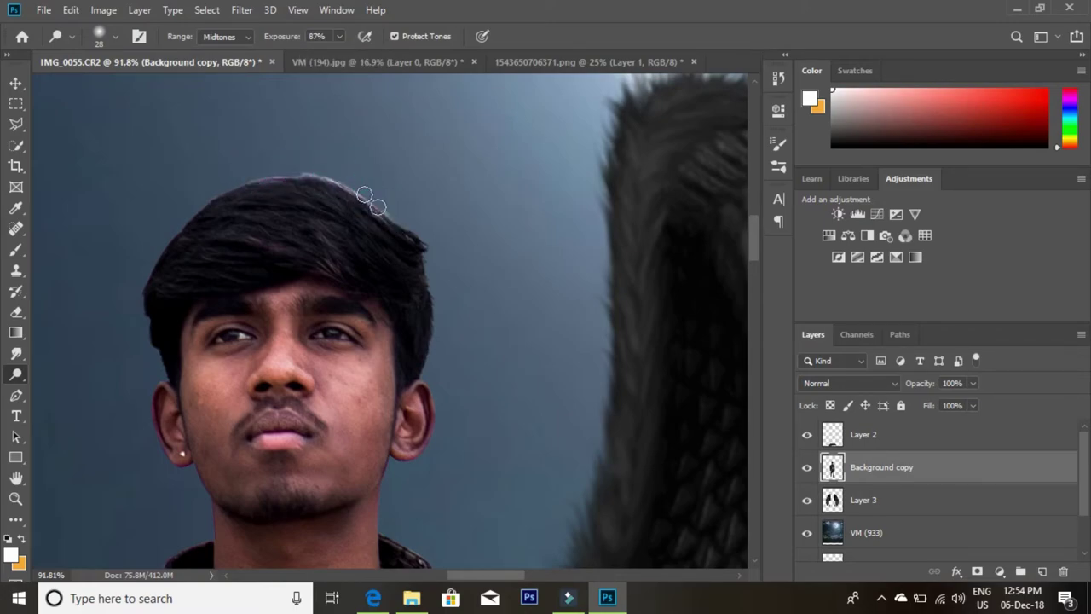
{"action": "left_click", "coordinate": [390, 214]}
{"action": "left_click", "coordinate": [397, 217]}
Step: Darken the right and upper-left edges of the hair
{"action": "scroll", "coordinate": [418, 239], "scroll_direction": "down", "scroll_amount": 1}
{"action": "left_click", "coordinate": [410, 186]}
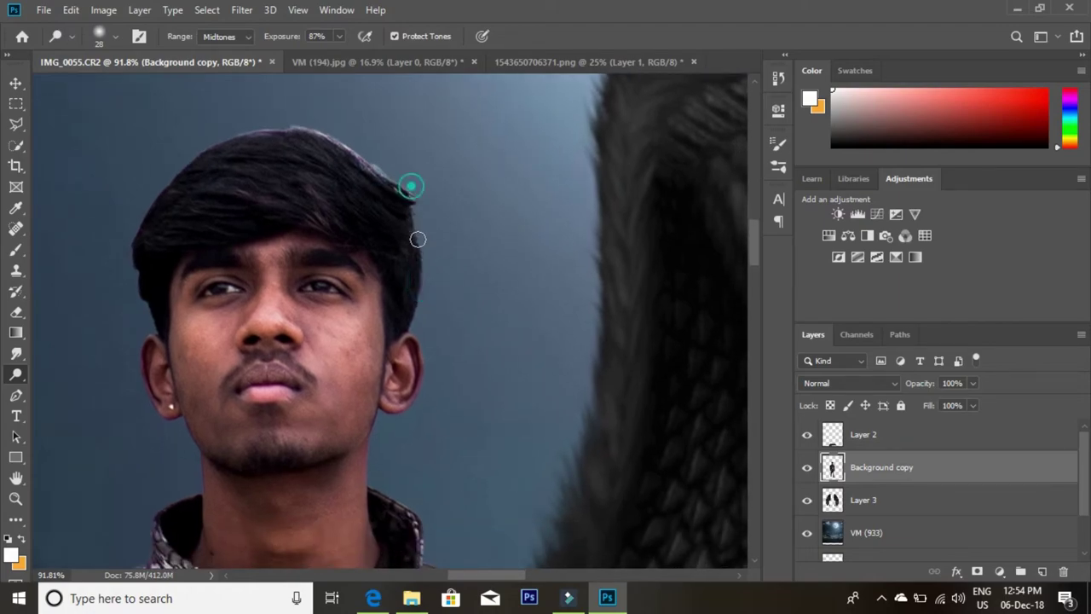
{"action": "left_click", "coordinate": [411, 193]}
{"action": "left_click", "coordinate": [414, 249]}
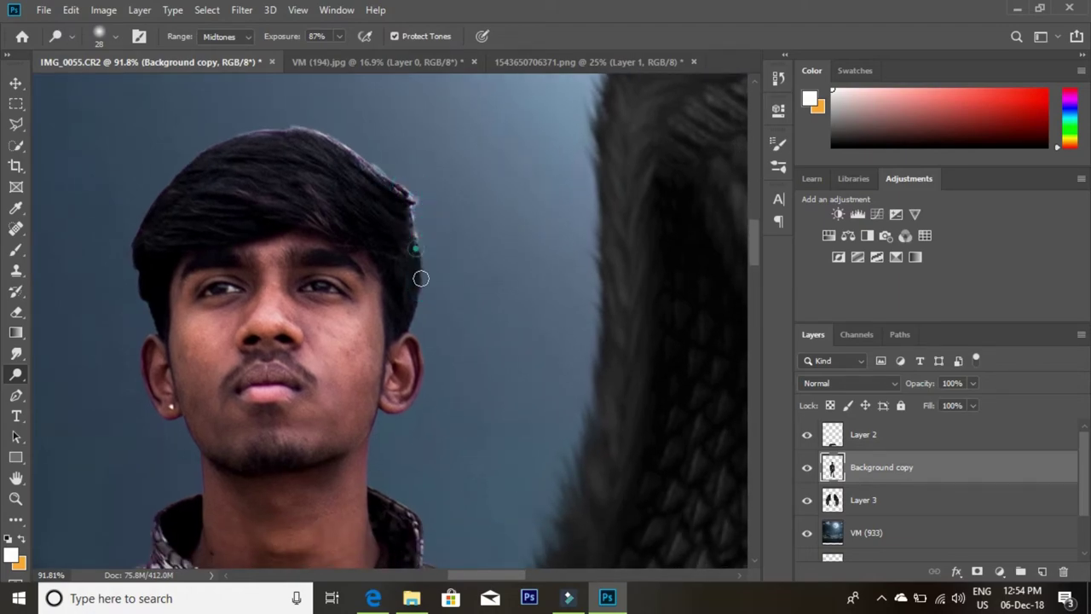
{"action": "left_click", "coordinate": [419, 246]}
{"action": "left_click", "coordinate": [422, 292]}
{"action": "left_click_drag", "start_coordinate": [280, 165], "coordinate": [317, 247]}
{"action": "left_click", "coordinate": [239, 224]}
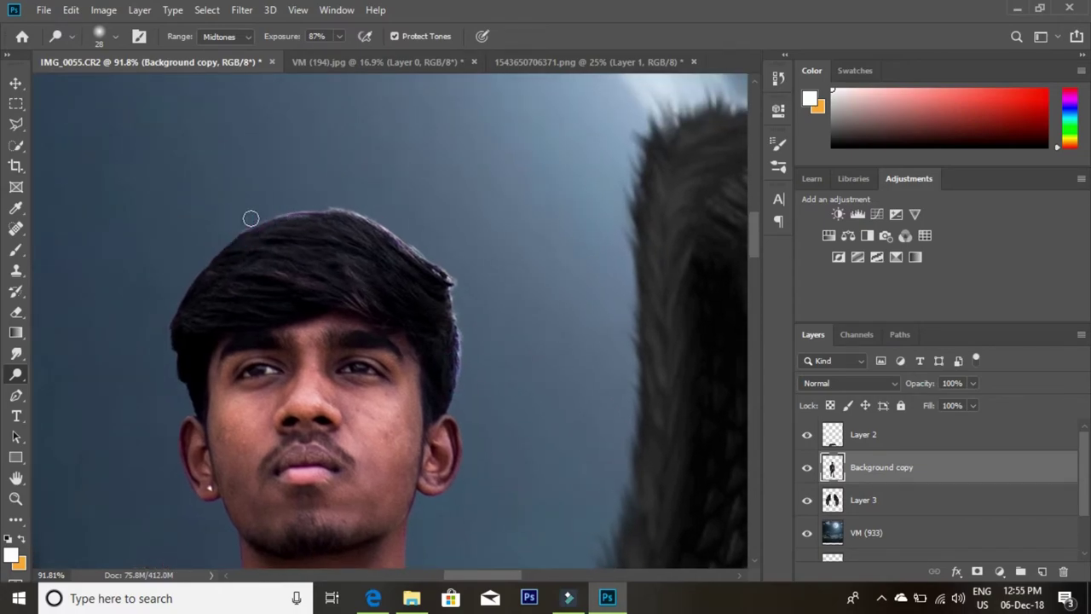
{"action": "left_click", "coordinate": [235, 223]}
{"action": "left_click", "coordinate": [314, 206]}
Step: Darken the edges around the ear, neck, collar and shoulder
{"action": "left_click_drag", "start_coordinate": [513, 443], "coordinate": [469, 364]}
{"action": "left_click", "coordinate": [397, 336]}
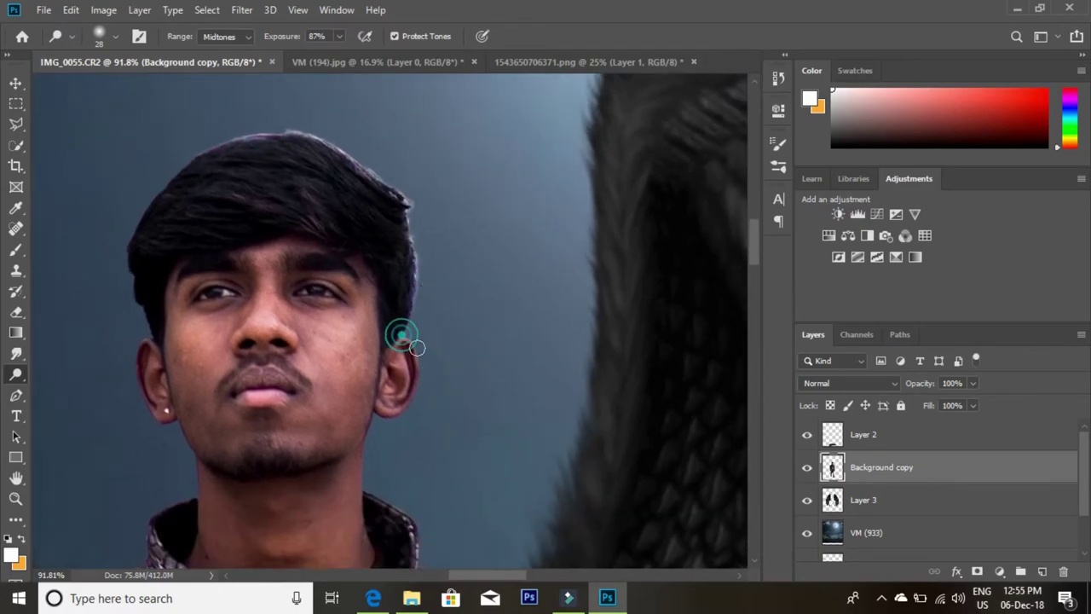
{"action": "left_click_drag", "start_coordinate": [435, 277], "coordinate": [424, 252]}
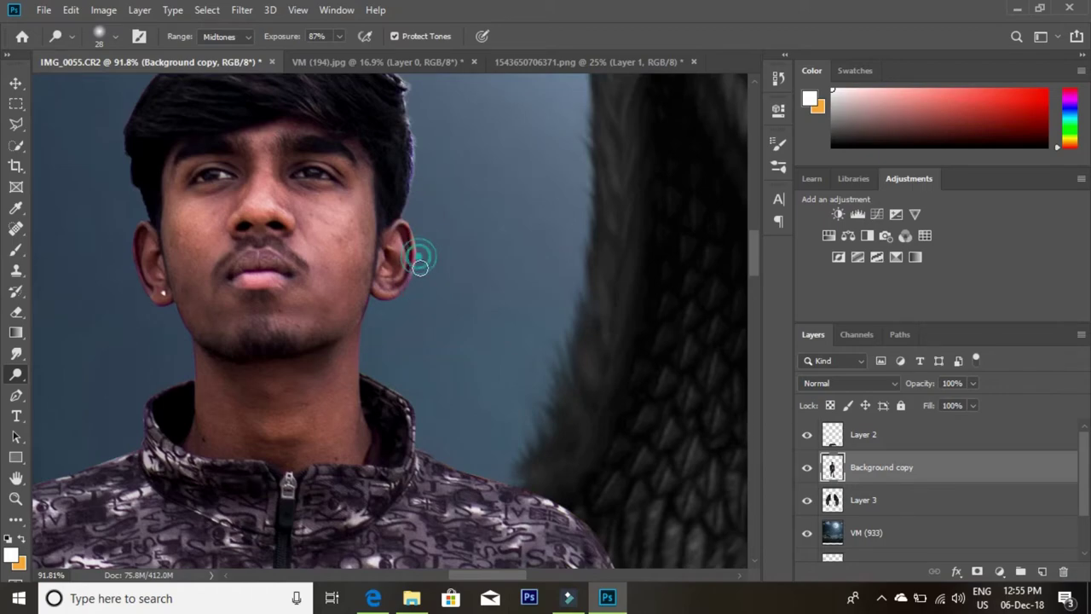
{"action": "left_click_drag", "start_coordinate": [386, 329], "coordinate": [382, 244]}
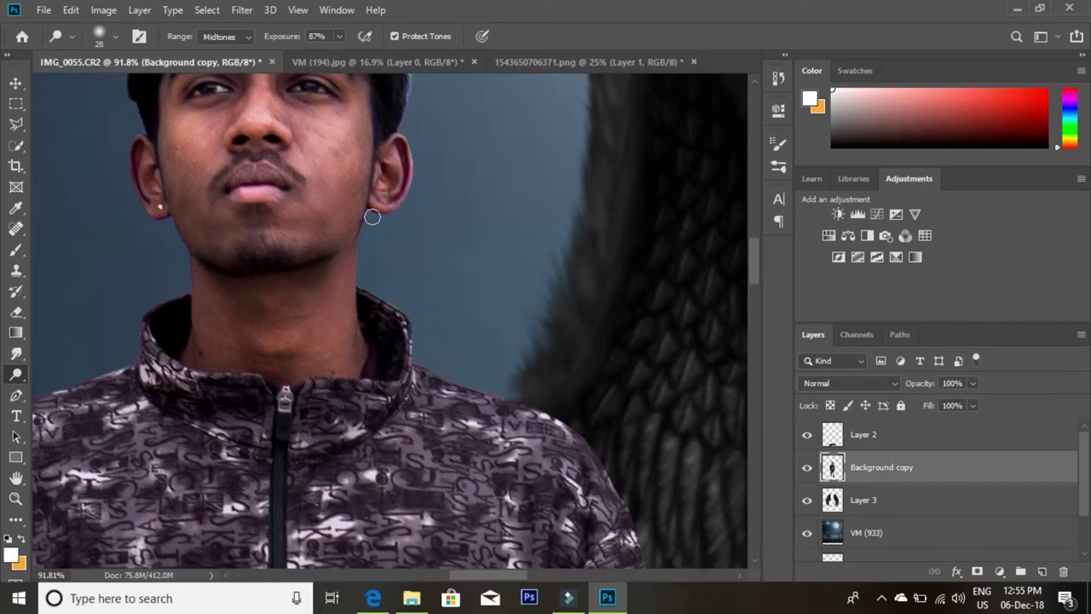
{"action": "left_click", "coordinate": [361, 264]}
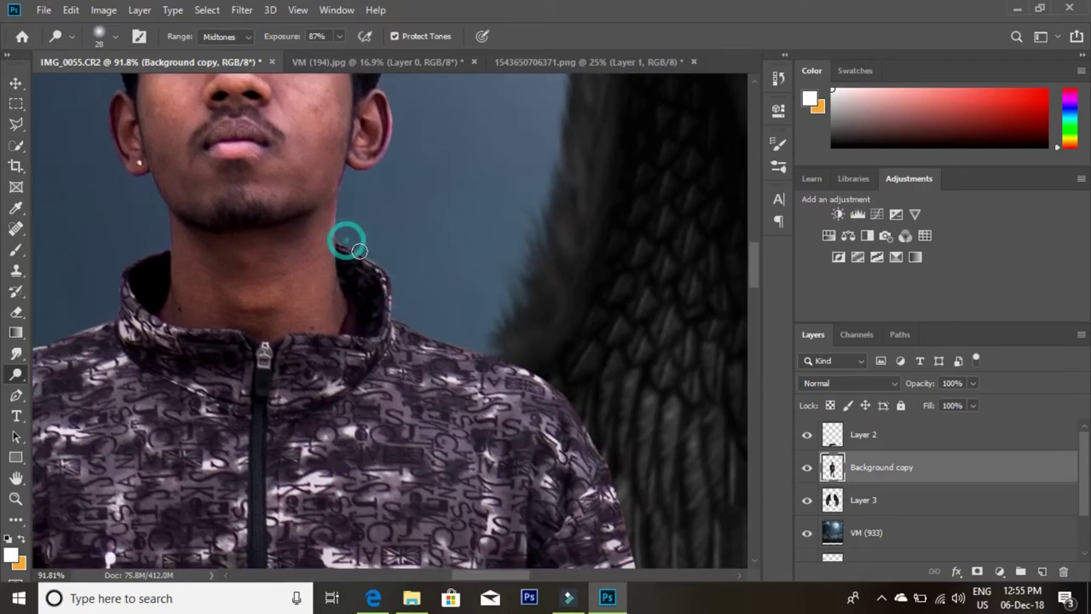
{"action": "mouse_move", "coordinate": [350, 241]}
{"action": "left_mouse_down"}
{"action": "mouse_move", "coordinate": [383, 264]}
{"action": "mouse_move", "coordinate": [390, 225]}
{"action": "mouse_move", "coordinate": [336, 222]}
{"action": "left_mouse_up"}
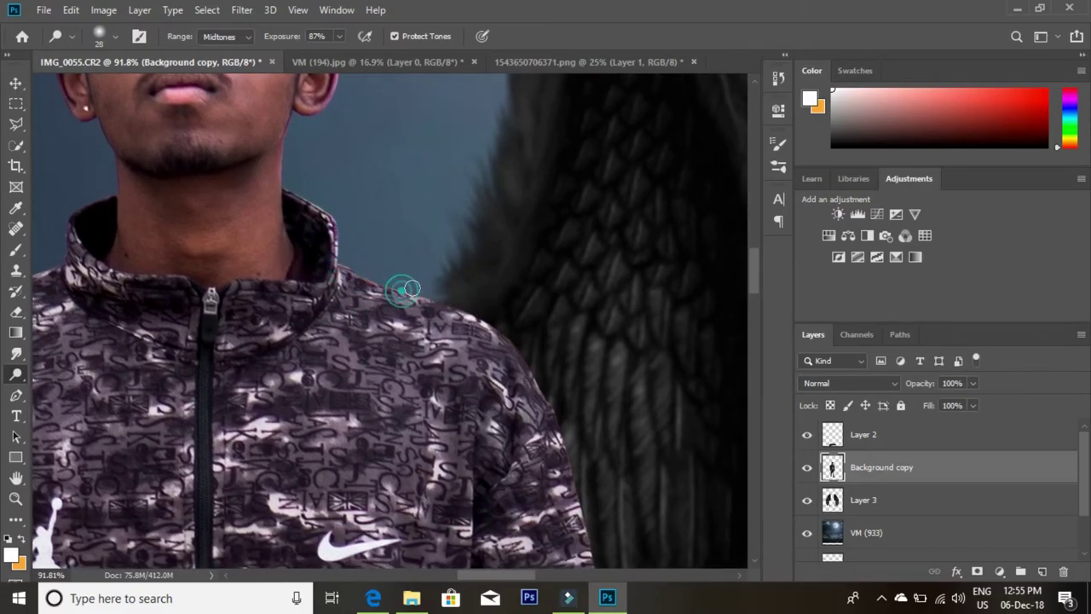
{"action": "left_click_drag", "start_coordinate": [379, 279], "coordinate": [500, 324]}
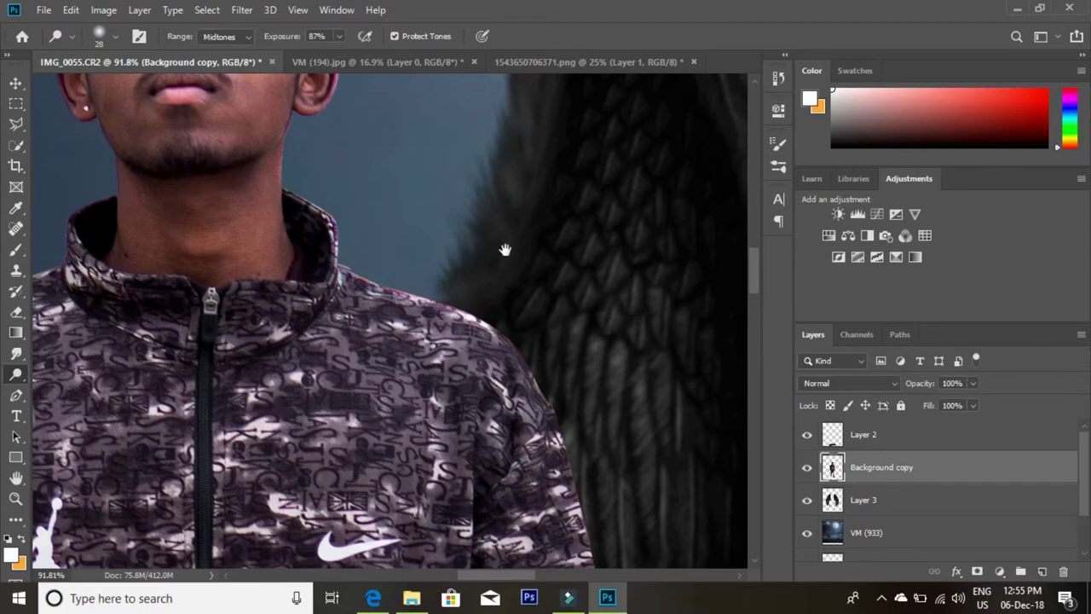
{"action": "left_click_drag", "start_coordinate": [505, 245], "coordinate": [518, 314]}
{"action": "scroll", "coordinate": [350, 276], "scroll_direction": "up", "scroll_amount": 4}
{"action": "scroll", "coordinate": [345, 299], "scroll_direction": "up", "scroll_amount": 2}
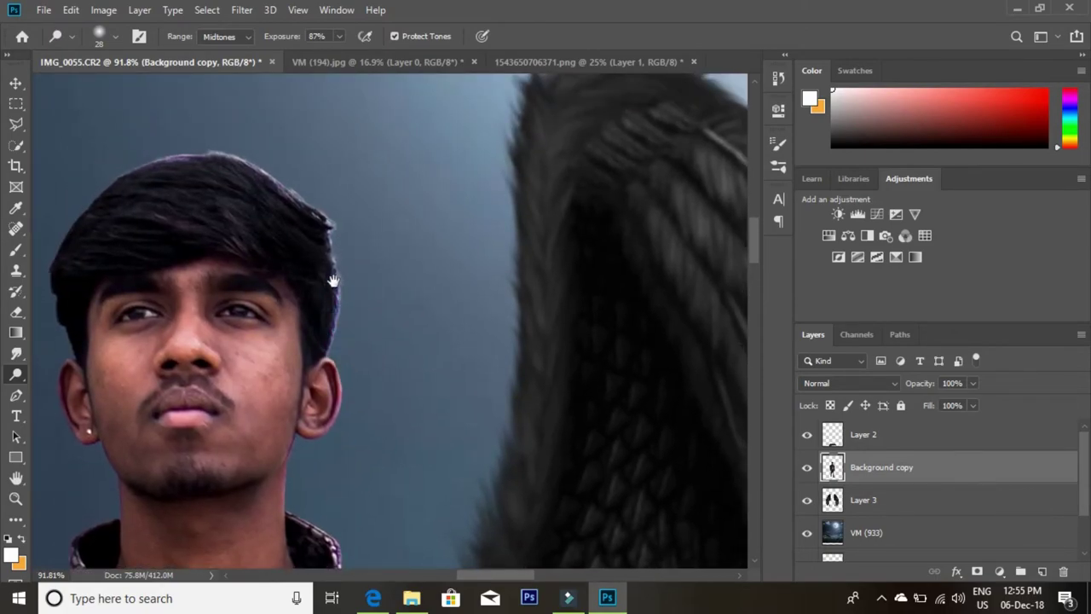
{"action": "scroll", "coordinate": [333, 282], "scroll_direction": "up", "scroll_amount": 3}
{"action": "scroll", "coordinate": [427, 298], "scroll_direction": "right", "scroll_amount": 10}
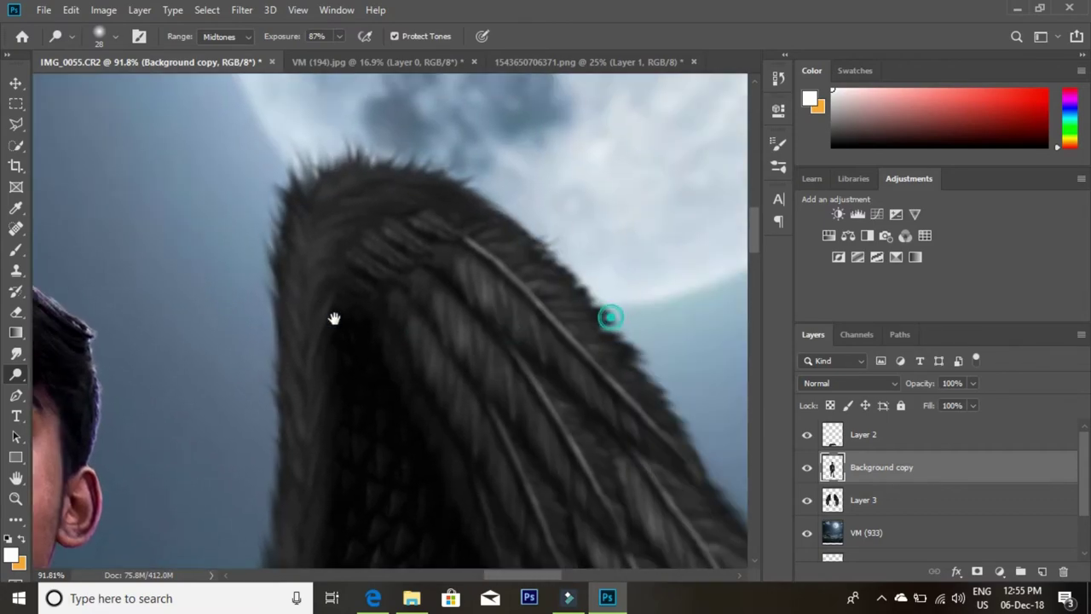
{"action": "scroll", "coordinate": [358, 219], "scroll_direction": "up", "scroll_amount": 3}
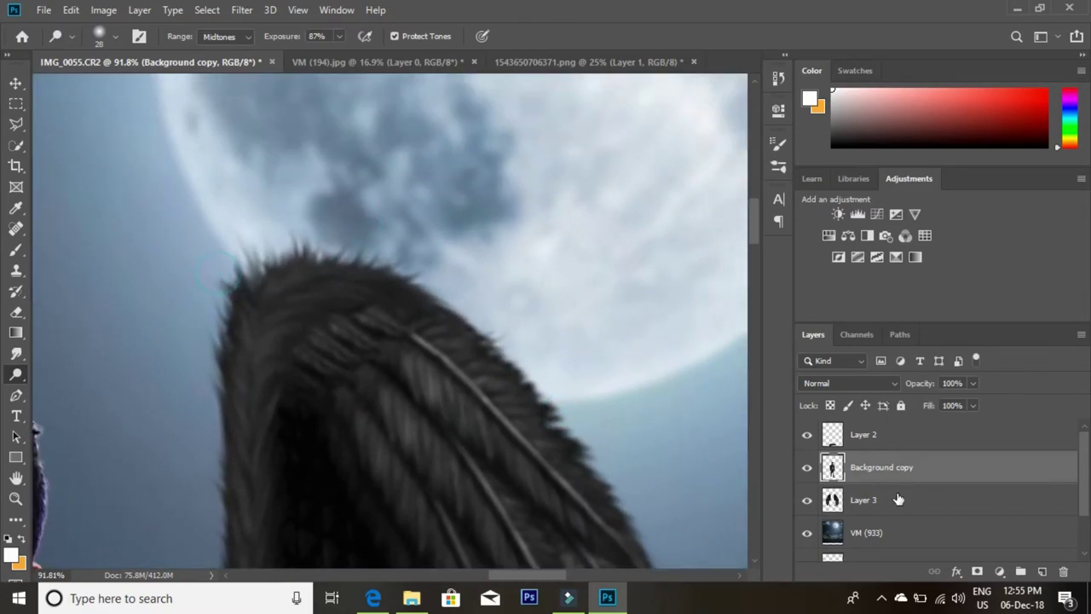
Step: Select the wings layer (Layer 3) and set the brush size to 66 px
{"action": "left_click", "coordinate": [861, 503]}
{"action": "right_click", "coordinate": [260, 264]}
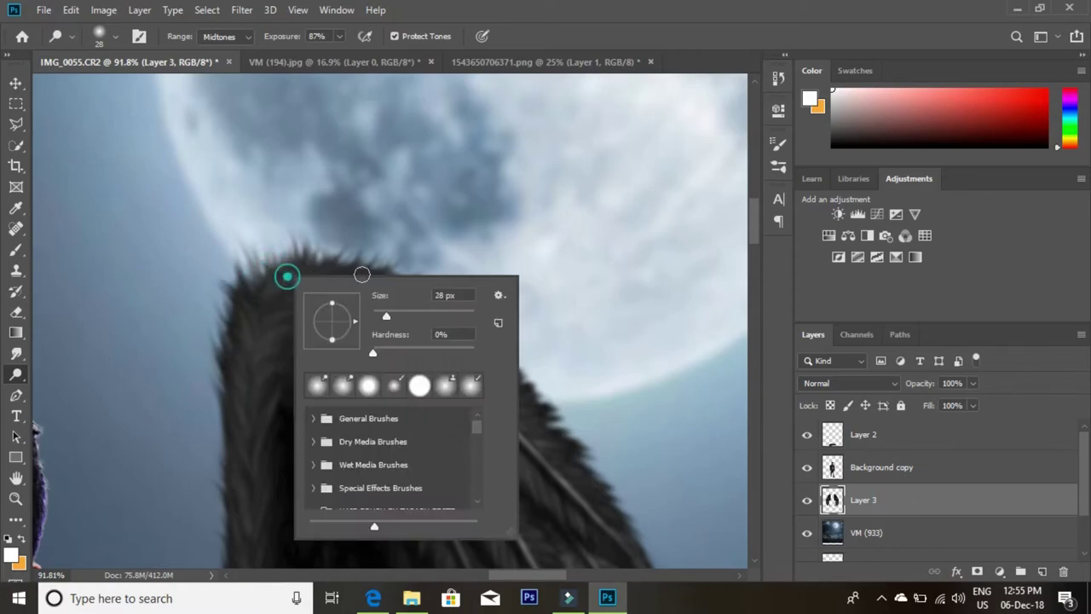
{"action": "double_click", "coordinate": [453, 295]}
{"action": "type", "text": "66"}
{"action": "key", "text": "Return"}
{"action": "right_click", "coordinate": [309, 249]}
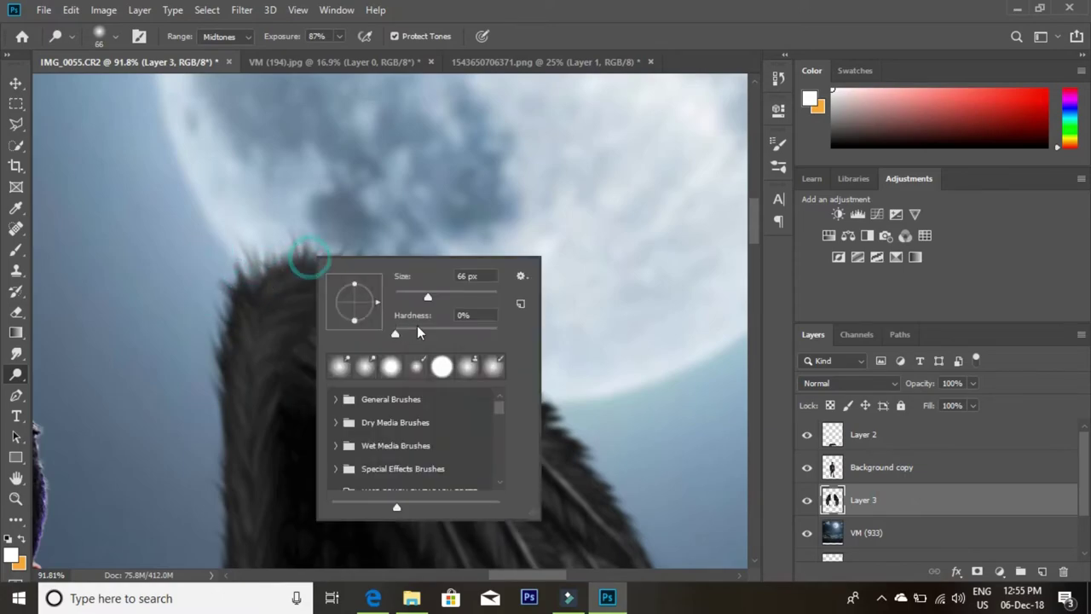
{"action": "key", "text": "Return"}
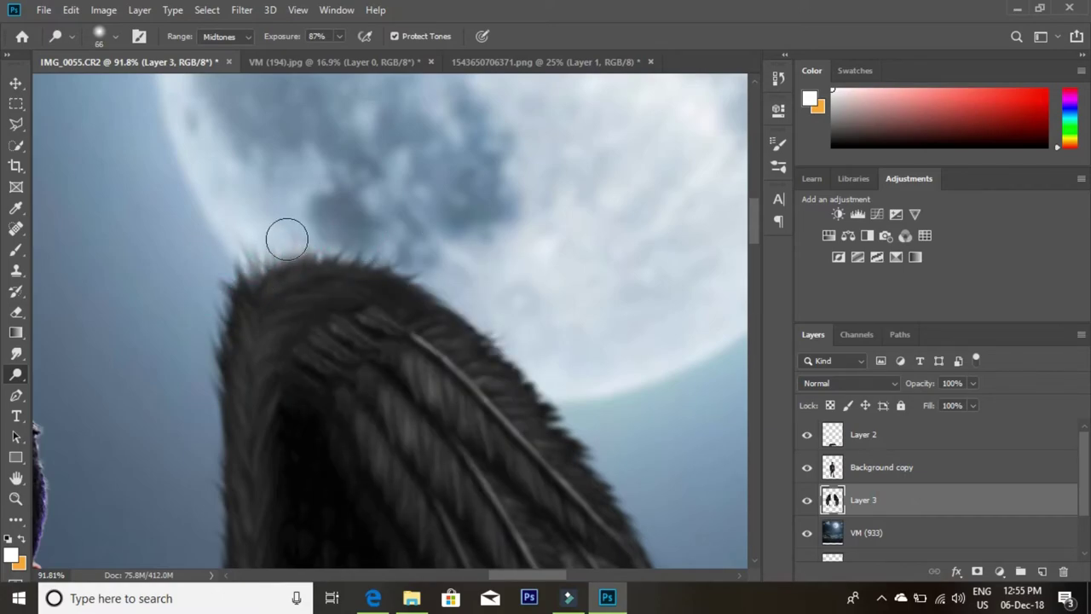
Step: Dodge the top and outer feather edges of the wing
{"action": "left_click_drag", "start_coordinate": [286, 238], "coordinate": [276, 236]}
{"action": "left_click_drag", "start_coordinate": [480, 305], "coordinate": [420, 262]}
{"action": "mouse_move", "coordinate": [329, 212]}
{"action": "left_mouse_down"}
{"action": "mouse_move", "coordinate": [428, 273]}
{"action": "mouse_move", "coordinate": [426, 264]}
{"action": "left_mouse_up"}
{"action": "left_click_drag", "start_coordinate": [504, 370], "coordinate": [419, 253]}
{"action": "left_click_drag", "start_coordinate": [377, 193], "coordinate": [401, 239]}
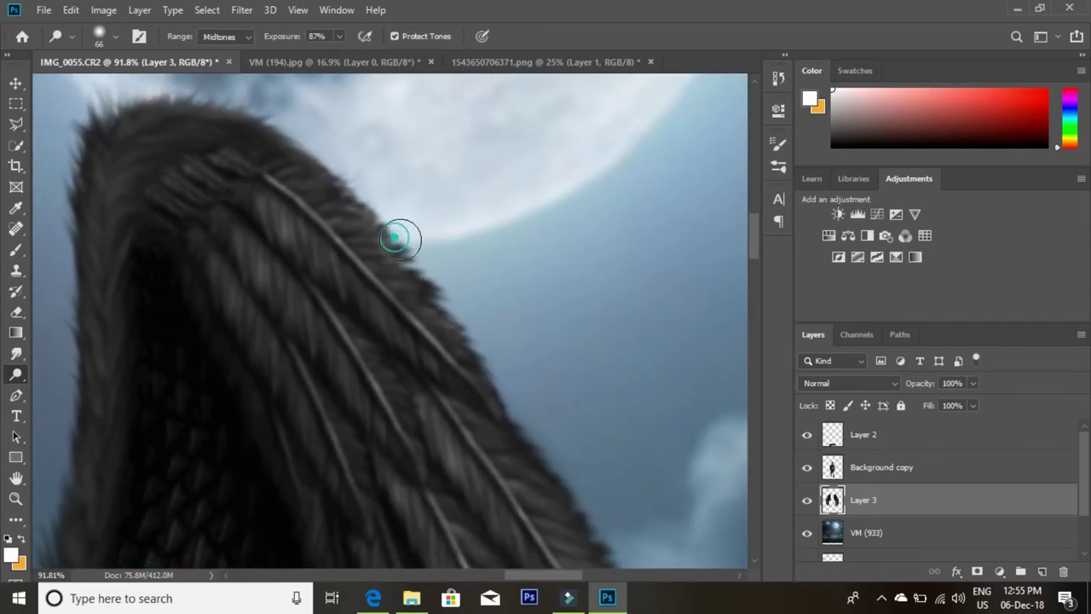
{"action": "left_click_drag", "start_coordinate": [541, 395], "coordinate": [447, 275]}
{"action": "left_click_drag", "start_coordinate": [342, 284], "coordinate": [402, 357]}
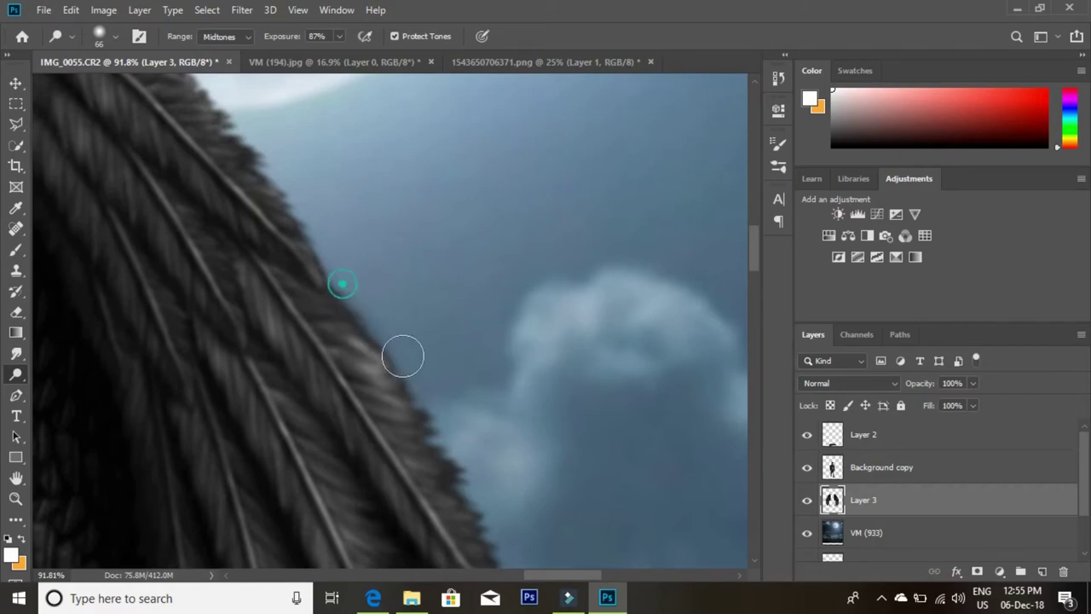
{"action": "left_click_drag", "start_coordinate": [495, 463], "coordinate": [375, 256]}
{"action": "left_click_drag", "start_coordinate": [524, 441], "coordinate": [323, 168]}
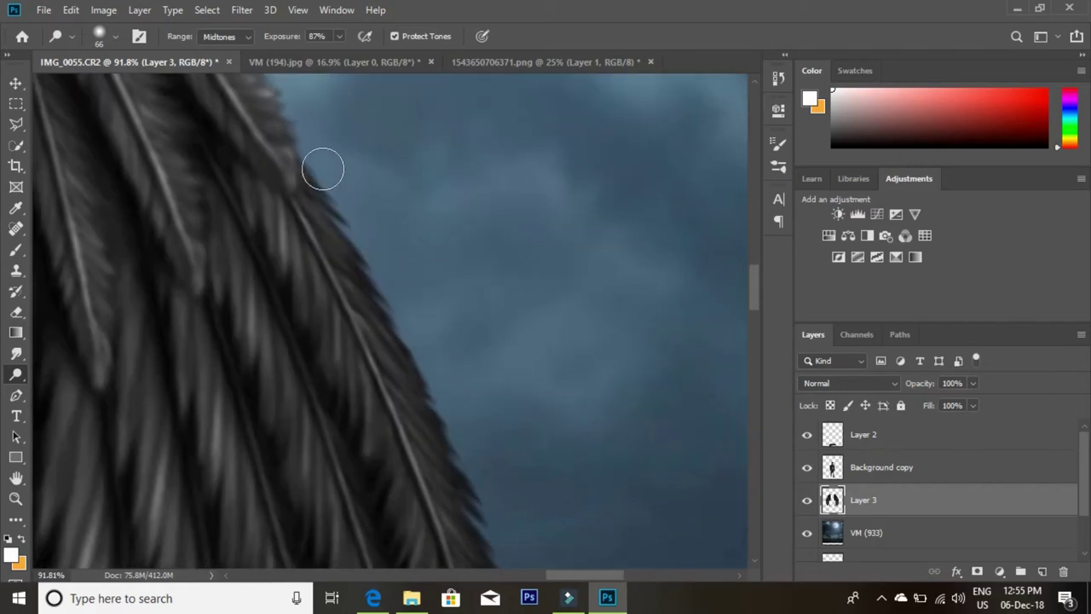
Step: Lighten the lower wing edge and the hanging feather tips
{"action": "left_click_drag", "start_coordinate": [466, 468], "coordinate": [401, 263]}
{"action": "mouse_move", "coordinate": [423, 302]}
{"action": "left_mouse_down"}
{"action": "mouse_move", "coordinate": [515, 413]}
{"action": "mouse_move", "coordinate": [438, 243]}
{"action": "mouse_move", "coordinate": [434, 378]}
{"action": "left_mouse_up"}
{"action": "left_click_drag", "start_coordinate": [460, 441], "coordinate": [465, 260]}
{"action": "left_click_drag", "start_coordinate": [424, 346], "coordinate": [430, 570]}
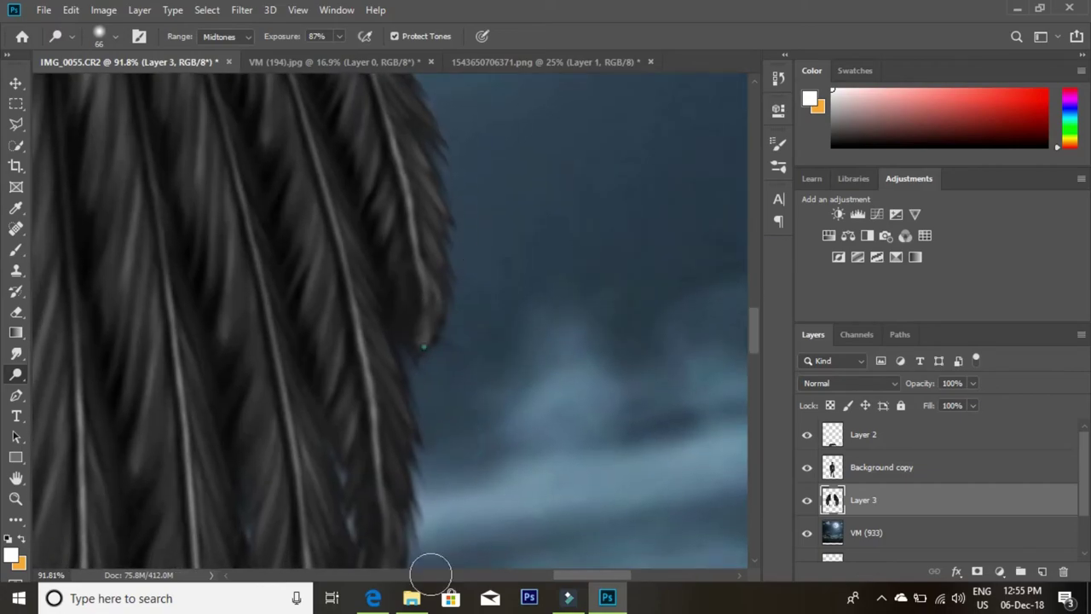
{"action": "mouse_move", "coordinate": [449, 453]}
{"action": "left_mouse_down"}
{"action": "mouse_move", "coordinate": [492, 188]}
{"action": "mouse_move", "coordinate": [480, 349]}
{"action": "left_mouse_up"}
{"action": "left_click_drag", "start_coordinate": [424, 231], "coordinate": [409, 288]}
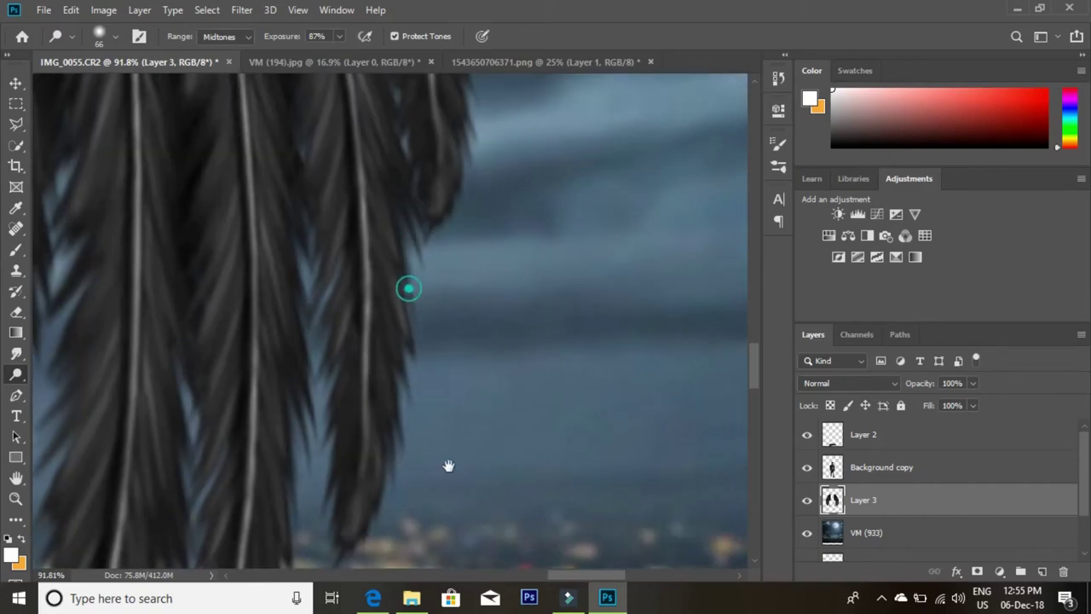
{"action": "mouse_move", "coordinate": [448, 466]}
{"action": "left_mouse_down"}
{"action": "mouse_move", "coordinate": [452, 176]}
{"action": "mouse_move", "coordinate": [441, 321]}
{"action": "left_mouse_up"}
{"action": "left_click_drag", "start_coordinate": [486, 463], "coordinate": [436, 244]}
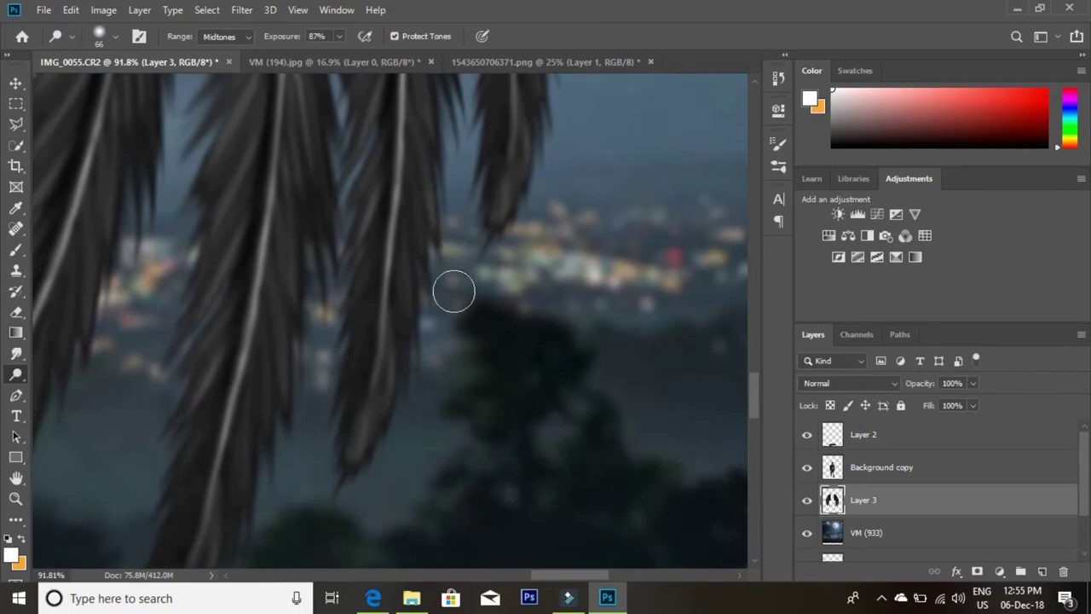
{"action": "left_click_drag", "start_coordinate": [454, 291], "coordinate": [372, 508]}
{"action": "mouse_move", "coordinate": [427, 261]}
{"action": "left_mouse_down"}
{"action": "mouse_move", "coordinate": [366, 122]}
{"action": "mouse_move", "coordinate": [511, 563]}
{"action": "left_mouse_up"}
{"action": "left_click_drag", "start_coordinate": [359, 214], "coordinate": [399, 282]}
{"action": "left_click_drag", "start_coordinate": [206, 293], "coordinate": [353, 297]}
Step: Resize the brush to 37 px and lighten the tip of the left wing
{"action": "right_click", "coordinate": [353, 298]}
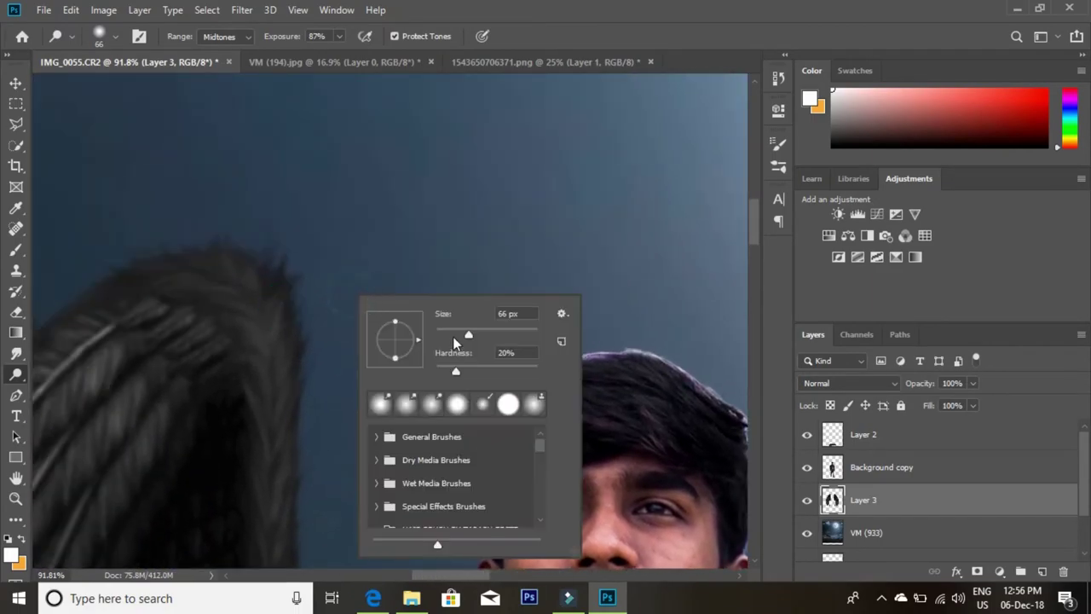
{"action": "left_click_drag", "start_coordinate": [447, 332], "coordinate": [453, 332]}
{"action": "left_click", "coordinate": [268, 253]}
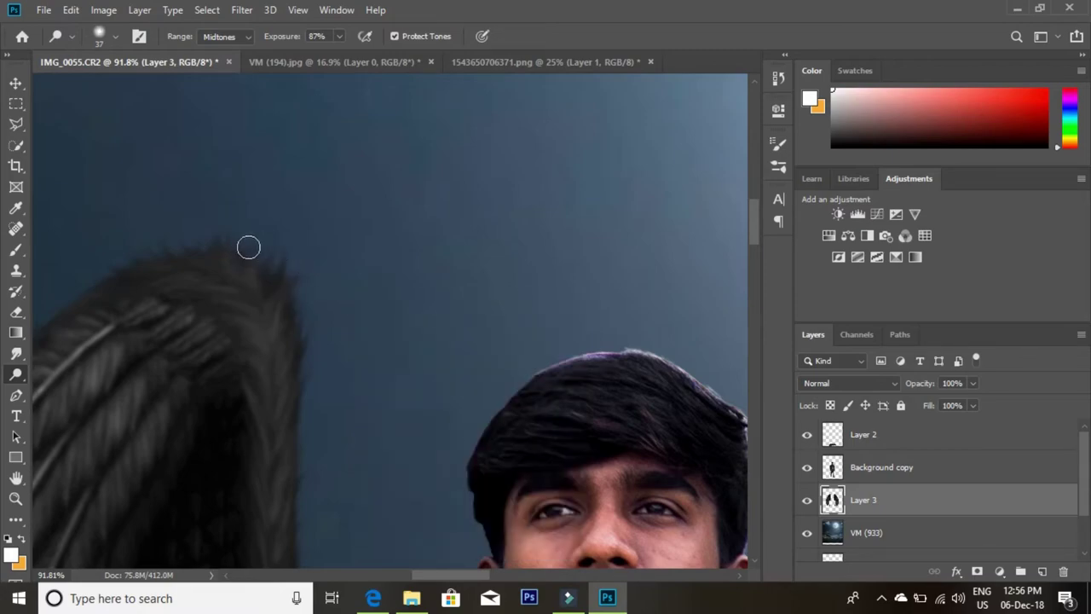
{"action": "left_click_drag", "start_coordinate": [254, 251], "coordinate": [292, 294]}
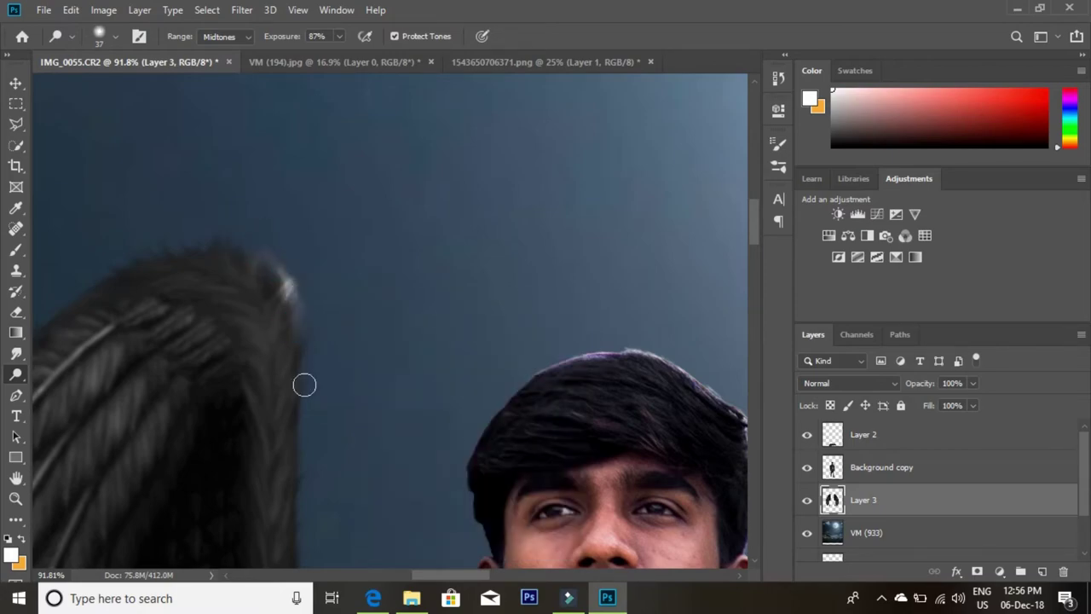
{"action": "scroll", "coordinate": [298, 398], "scroll_direction": "down", "scroll_amount": 1}
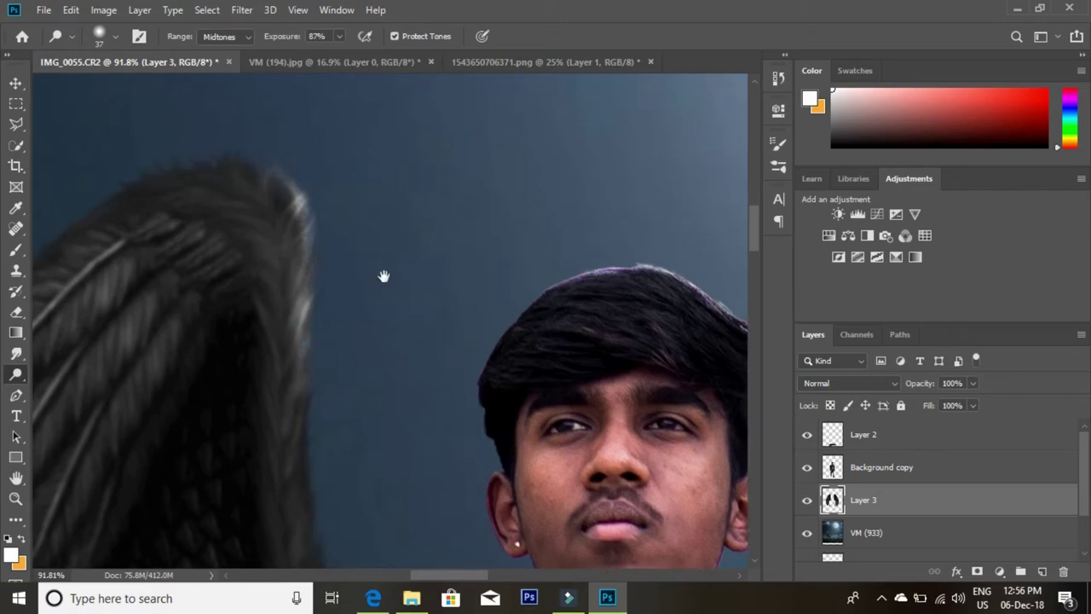
{"action": "scroll", "coordinate": [384, 275], "scroll_direction": "up", "scroll_amount": 3}
{"action": "scroll", "coordinate": [385, 275], "scroll_direction": "left", "scroll_amount": 2}
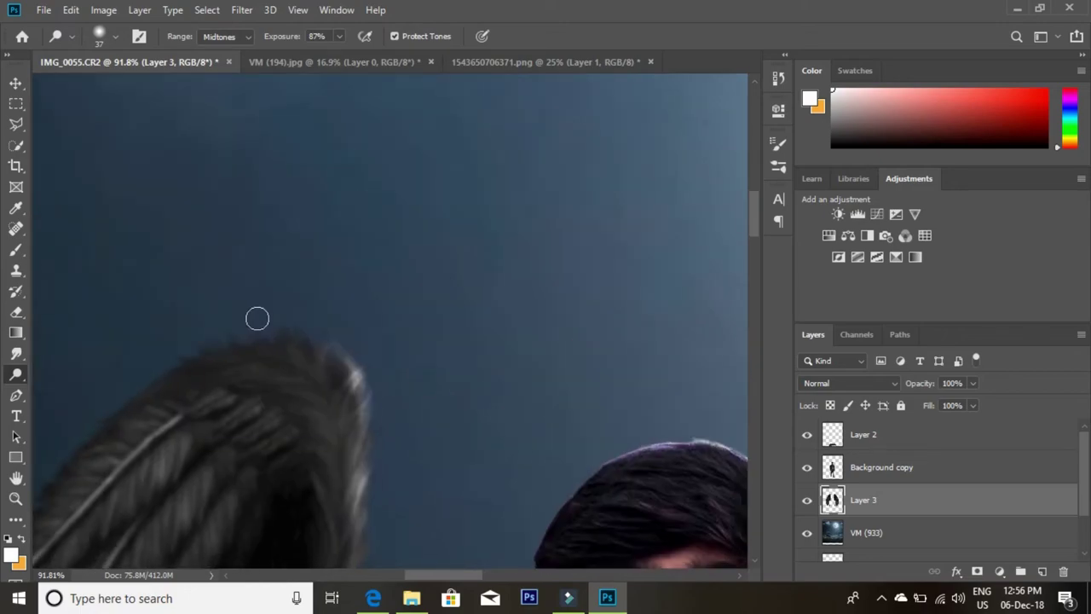
{"action": "left_click", "coordinate": [199, 348]}
{"action": "scroll", "coordinate": [298, 368], "scroll_direction": "down", "scroll_amount": 5}
{"action": "left_click", "coordinate": [368, 376]}
{"action": "scroll", "coordinate": [462, 405], "scroll_direction": "right", "scroll_amount": 5}
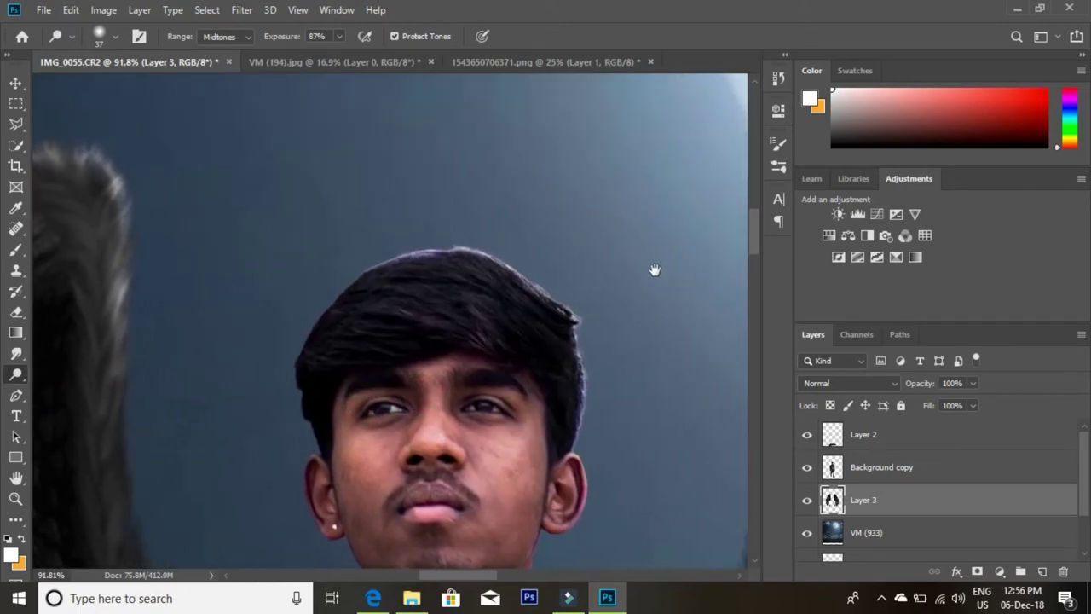
{"action": "scroll", "coordinate": [642, 317], "scroll_direction": "right", "scroll_amount": 1}
Step: Set up an 18 px Sponge brush (Desaturate, 50% flow) on the Background copy layer
{"action": "right_click", "coordinate": [15, 373]}
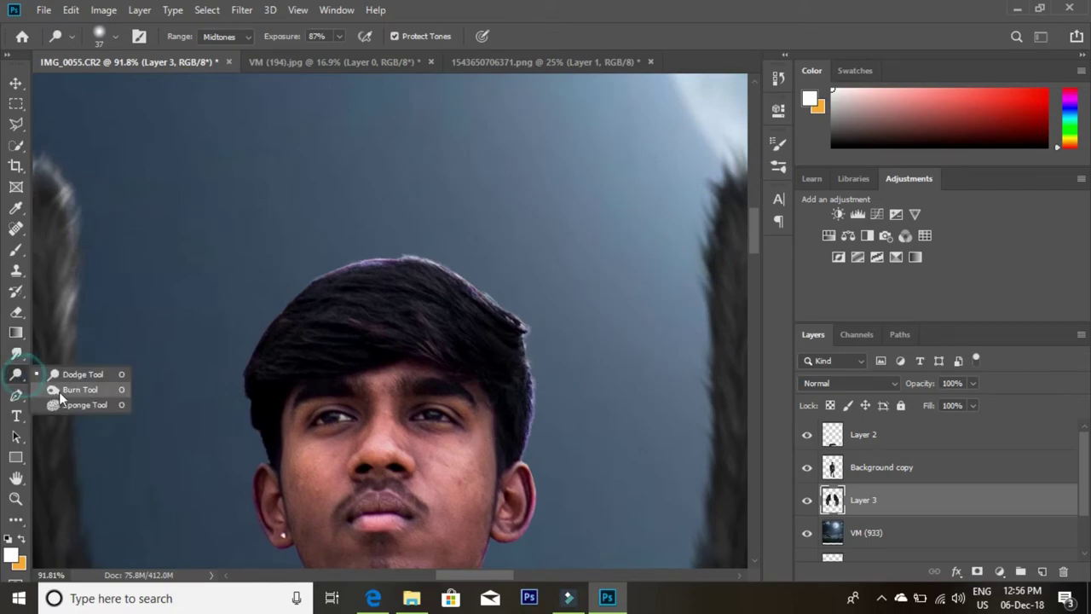
{"action": "left_click", "coordinate": [75, 401]}
{"action": "right_click", "coordinate": [333, 248]}
{"action": "left_click_drag", "start_coordinate": [435, 278], "coordinate": [427, 278]}
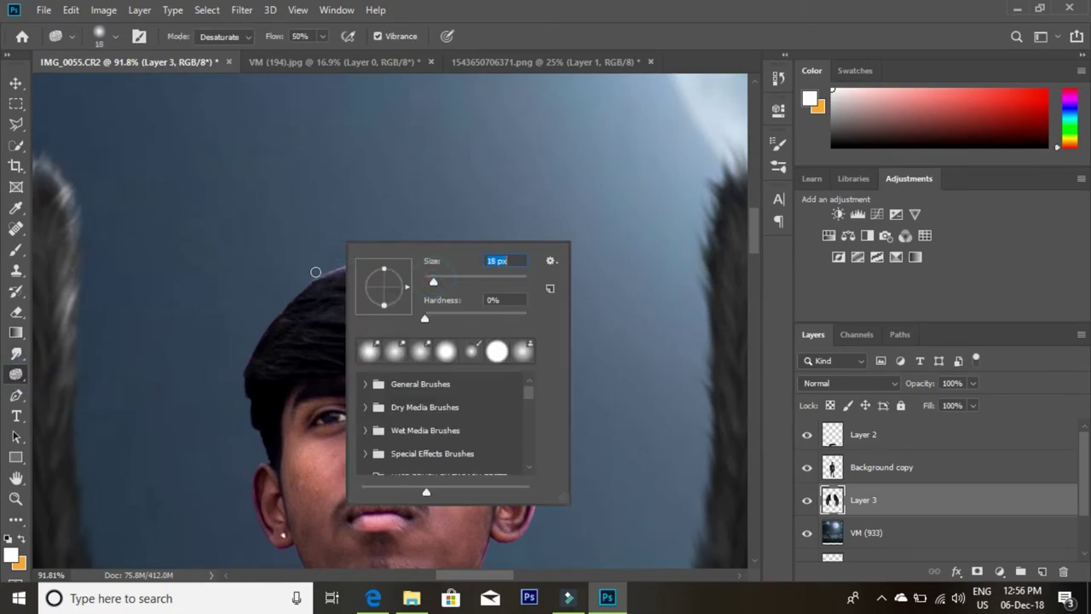
{"action": "key", "text": "Return"}
{"action": "left_click", "coordinate": [880, 476]}
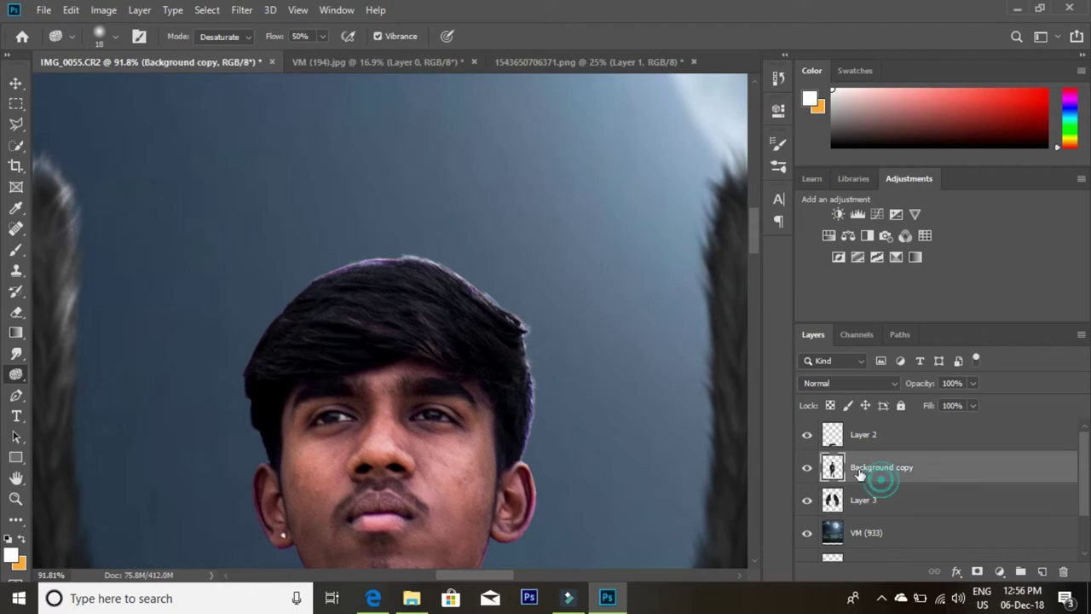
Step: Desaturate the colour fringe along the top, left and side edges of the hair
{"action": "mouse_move", "coordinate": [319, 281]}
{"action": "left_mouse_down"}
{"action": "mouse_move", "coordinate": [376, 259]}
{"action": "mouse_move", "coordinate": [338, 261]}
{"action": "mouse_move", "coordinate": [402, 256]}
{"action": "mouse_move", "coordinate": [479, 272]}
{"action": "mouse_move", "coordinate": [488, 297]}
{"action": "left_mouse_up"}
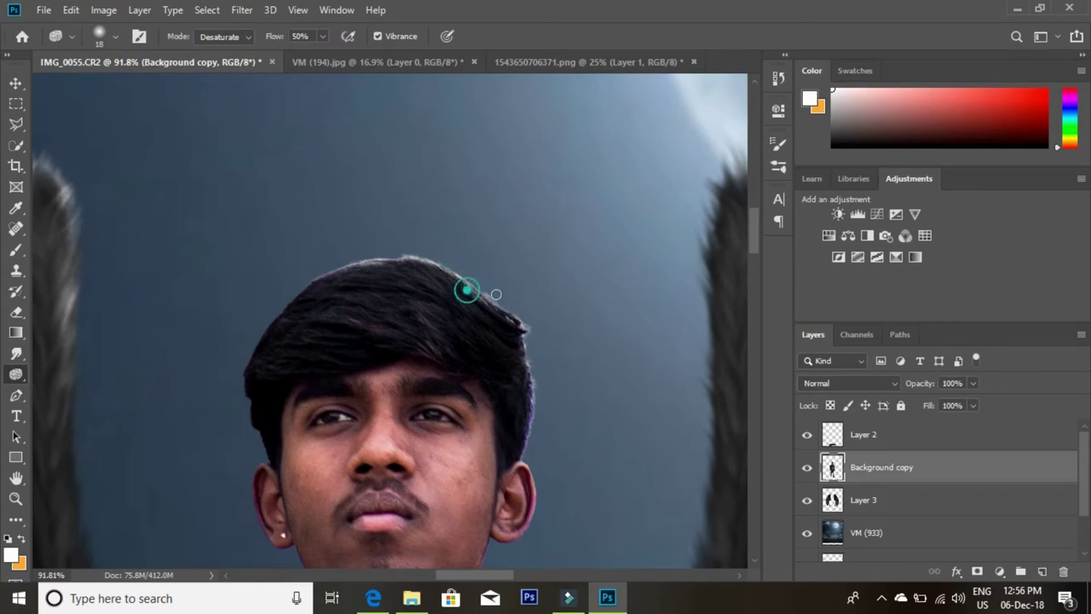
{"action": "left_click_drag", "start_coordinate": [392, 254], "coordinate": [426, 261]}
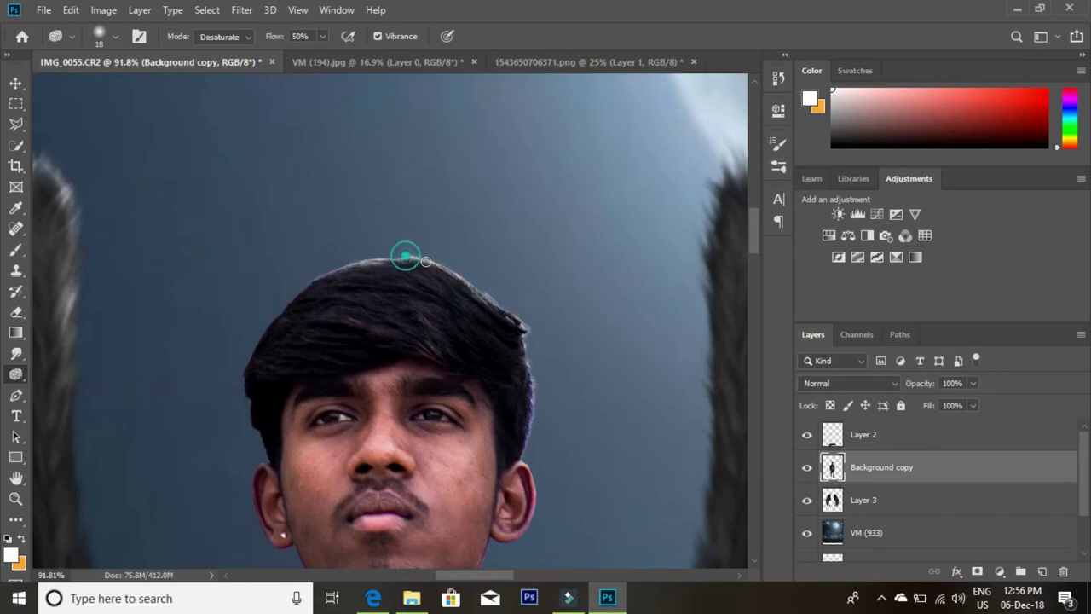
{"action": "left_click_drag", "start_coordinate": [313, 276], "coordinate": [389, 259]}
{"action": "scroll", "coordinate": [512, 341], "scroll_direction": "down", "scroll_amount": 2}
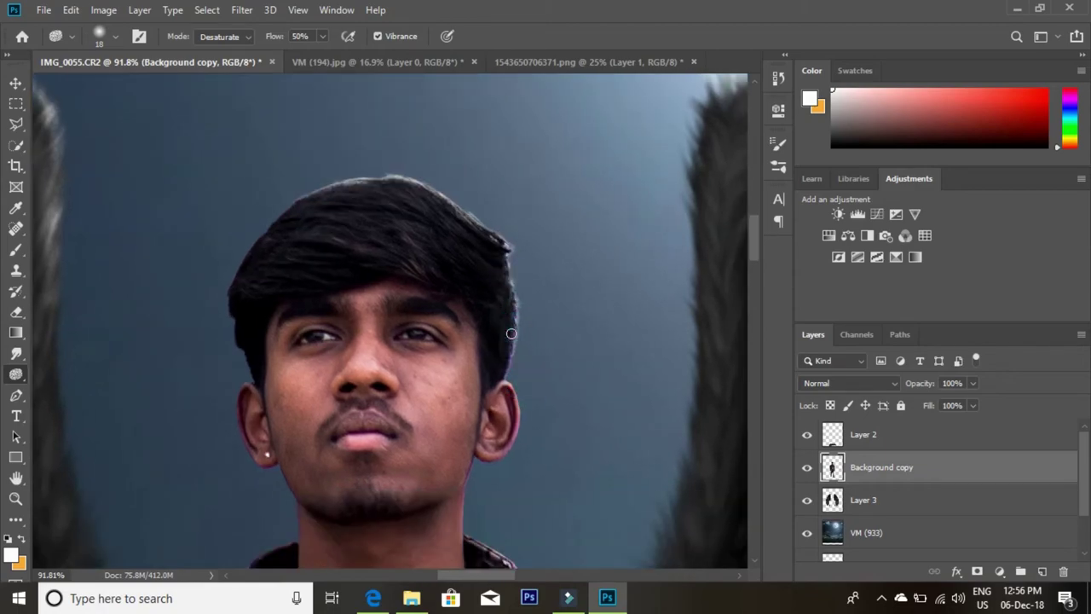
{"action": "left_click_drag", "start_coordinate": [510, 328], "coordinate": [506, 270]}
{"action": "mouse_move", "coordinate": [492, 228]}
{"action": "left_mouse_down"}
{"action": "mouse_move", "coordinate": [519, 241]}
{"action": "mouse_move", "coordinate": [503, 342]}
{"action": "left_mouse_up"}
Step: Fit the whole image on screen, then zoom in on the right wing
{"action": "left_click_drag", "start_coordinate": [256, 256], "coordinate": [435, 264]}
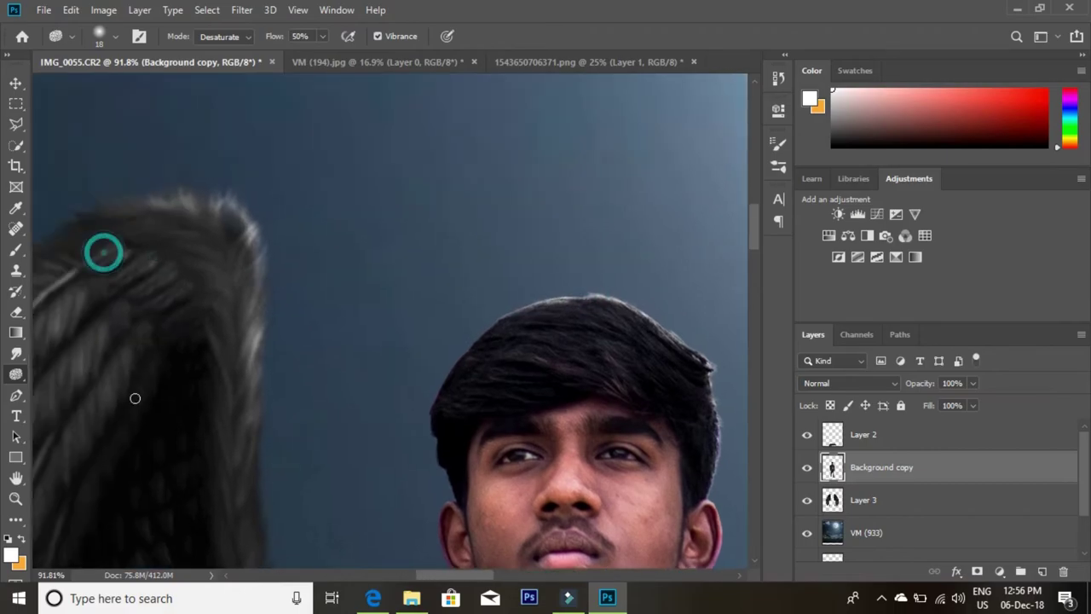
{"action": "left_click", "coordinate": [15, 499]}
{"action": "right_click", "coordinate": [535, 249]}
{"action": "left_click", "coordinate": [567, 262]}
{"action": "mouse_move", "coordinate": [426, 221]}
{"action": "left_mouse_down"}
{"action": "mouse_move", "coordinate": [518, 239]}
{"action": "mouse_move", "coordinate": [494, 231]}
{"action": "left_mouse_up"}
{"action": "right_click", "coordinate": [564, 285]}
Step: Fit the image in the window and merge the visible layers into Layer 2
{"action": "left_click", "coordinate": [573, 294]}
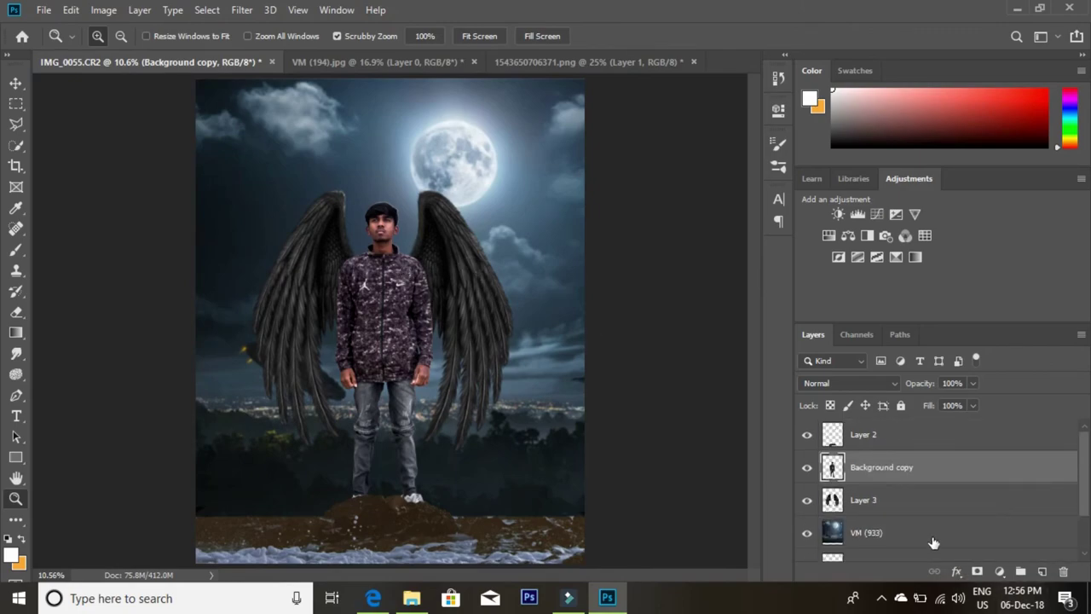
{"action": "scroll", "coordinate": [913, 543], "scroll_direction": "down", "scroll_amount": 2}
{"action": "scroll", "coordinate": [928, 530], "scroll_direction": "up", "scroll_amount": 2}
{"action": "scroll", "coordinate": [904, 503], "scroll_direction": "down", "scroll_amount": 2}
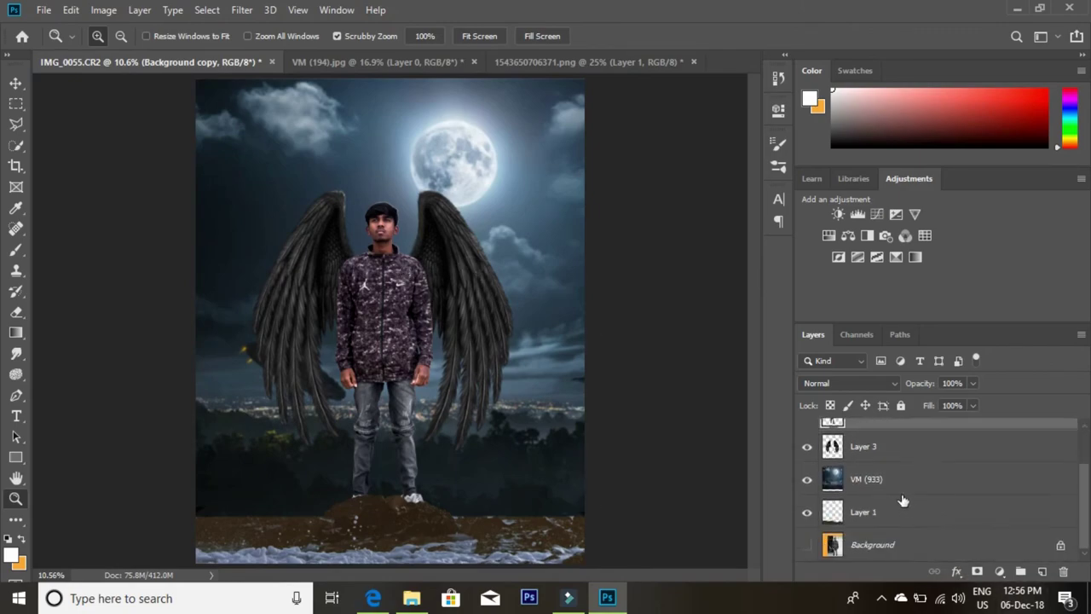
{"action": "scroll", "coordinate": [930, 500], "scroll_direction": "up", "scroll_amount": 2}
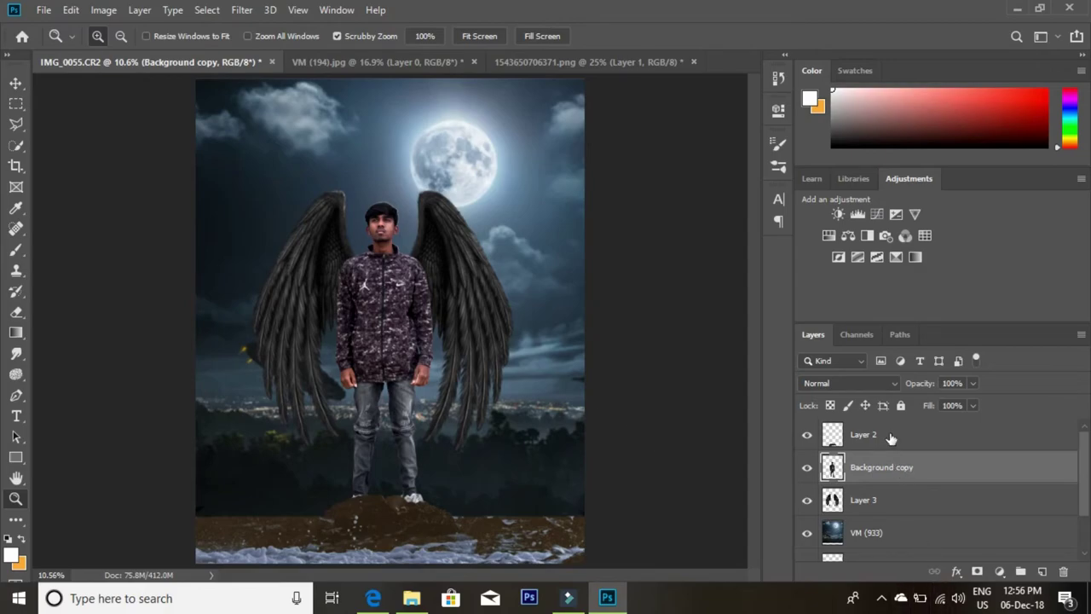
{"action": "left_click", "coordinate": [890, 437]}
{"action": "right_click", "coordinate": [887, 435]}
{"action": "left_click", "coordinate": [748, 488]}
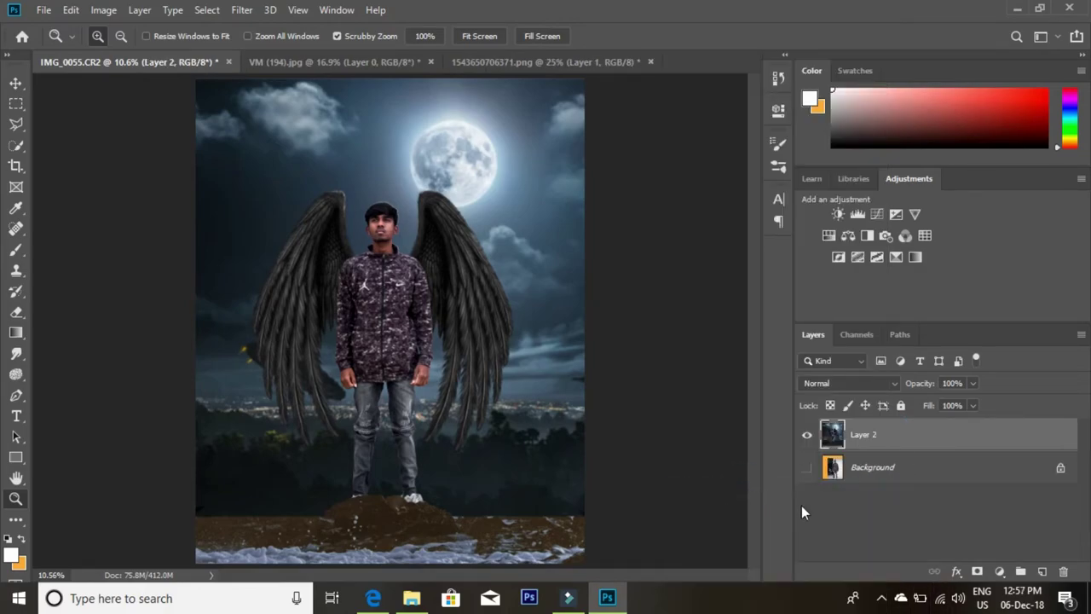
Step: On a new layer, draw a darkening gradient up from the bottom edge over the ground and water
{"action": "left_click", "coordinate": [16, 333]}
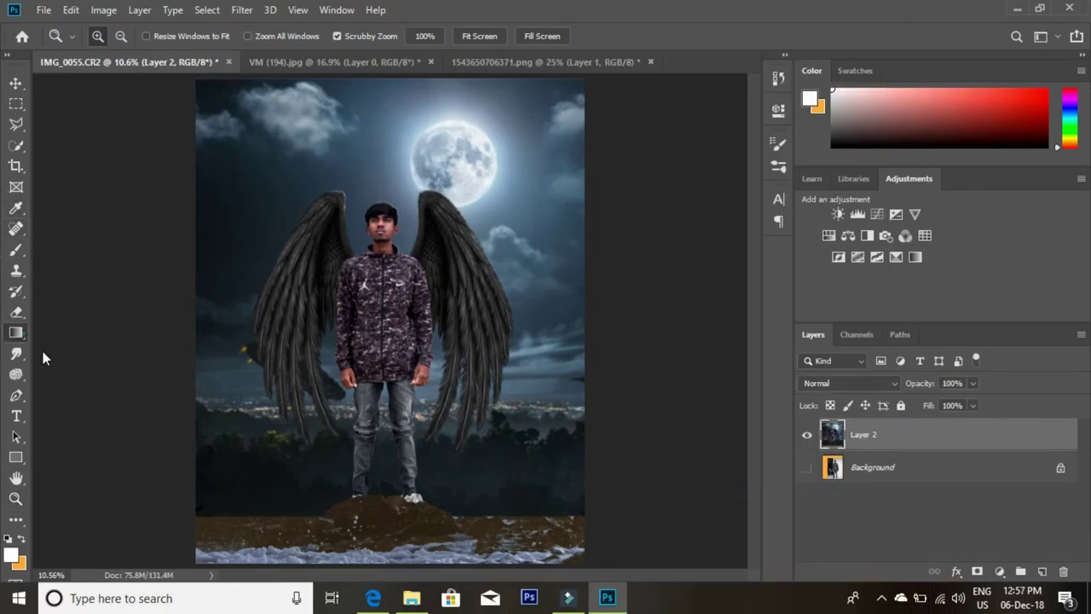
{"action": "left_click_drag", "start_coordinate": [373, 554], "coordinate": [375, 445]}
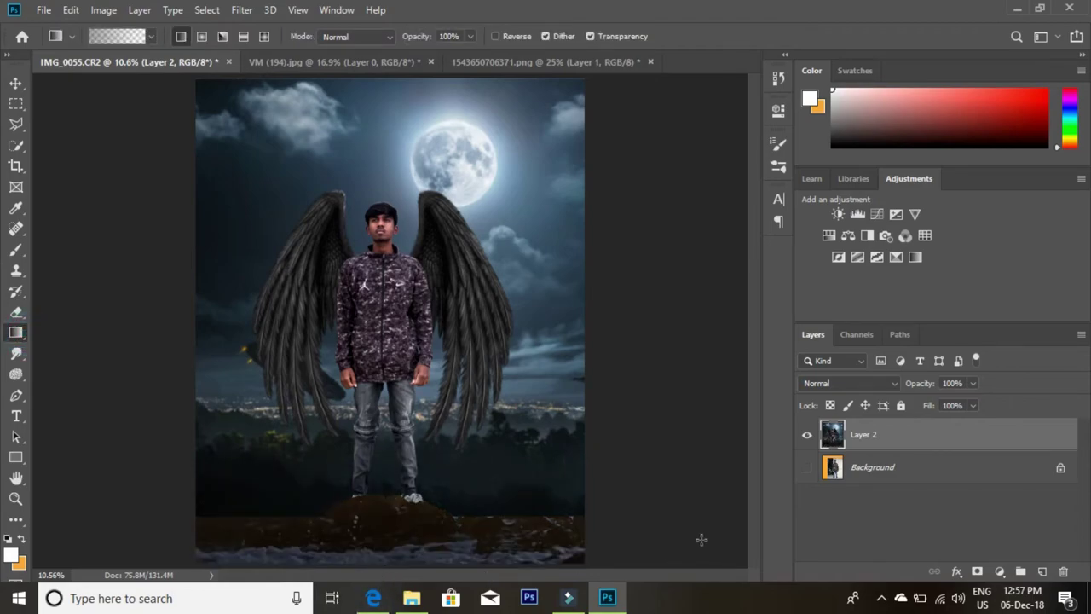
{"action": "key", "text": "ctrl+z"}
{"action": "key", "text": "ctrl+z"}
{"action": "key", "text": "ctrl+z"}
{"action": "left_click", "coordinate": [1041, 572]}
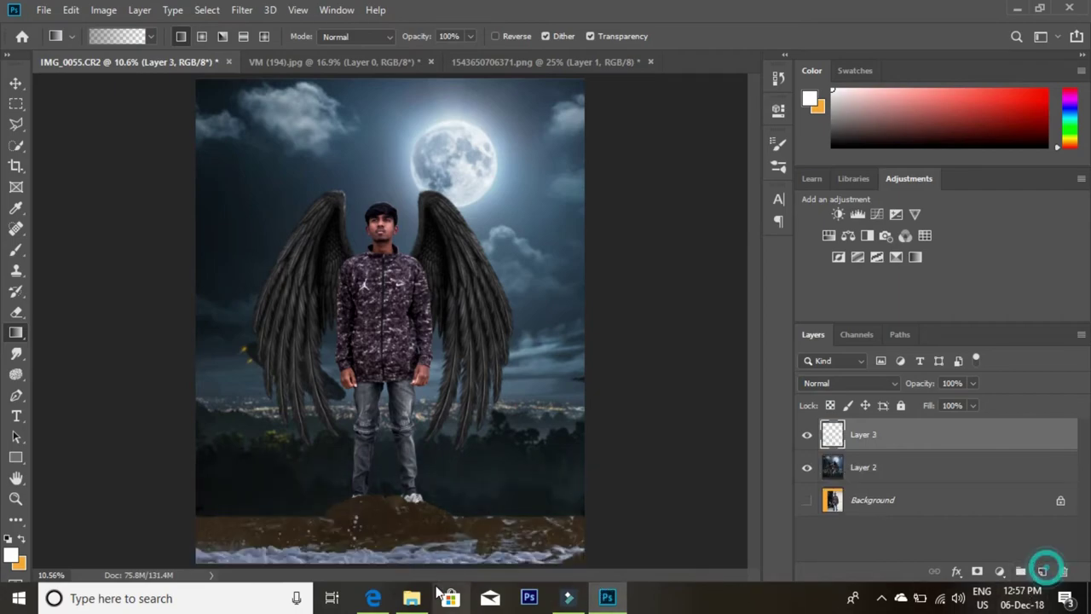
{"action": "left_click_drag", "start_coordinate": [384, 564], "coordinate": [383, 467]}
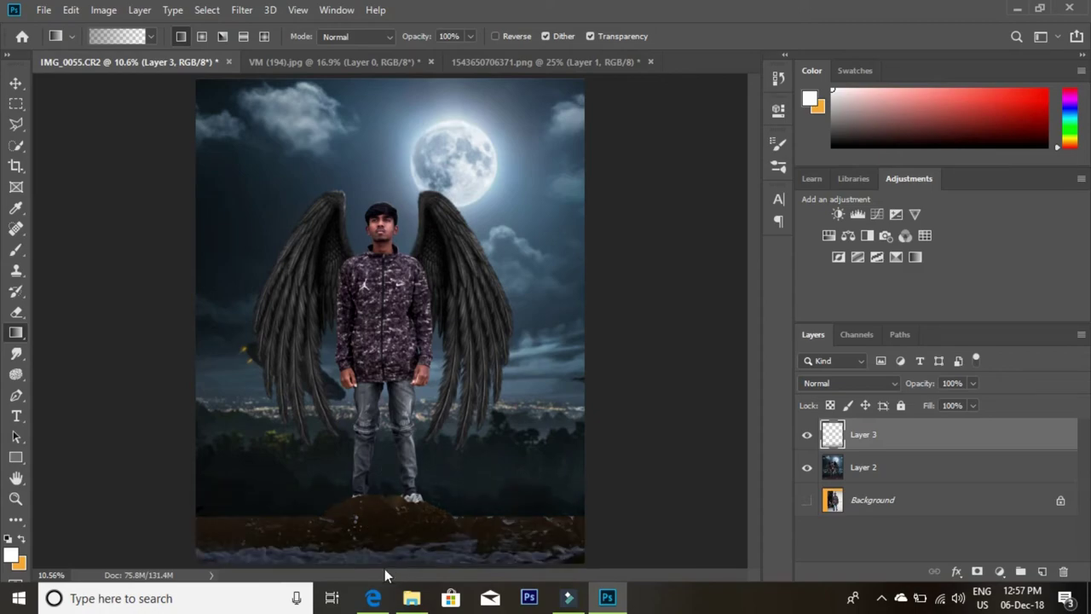
{"action": "left_click_drag", "start_coordinate": [383, 566], "coordinate": [384, 494]}
{"action": "left_click_drag", "start_coordinate": [382, 577], "coordinate": [382, 439]}
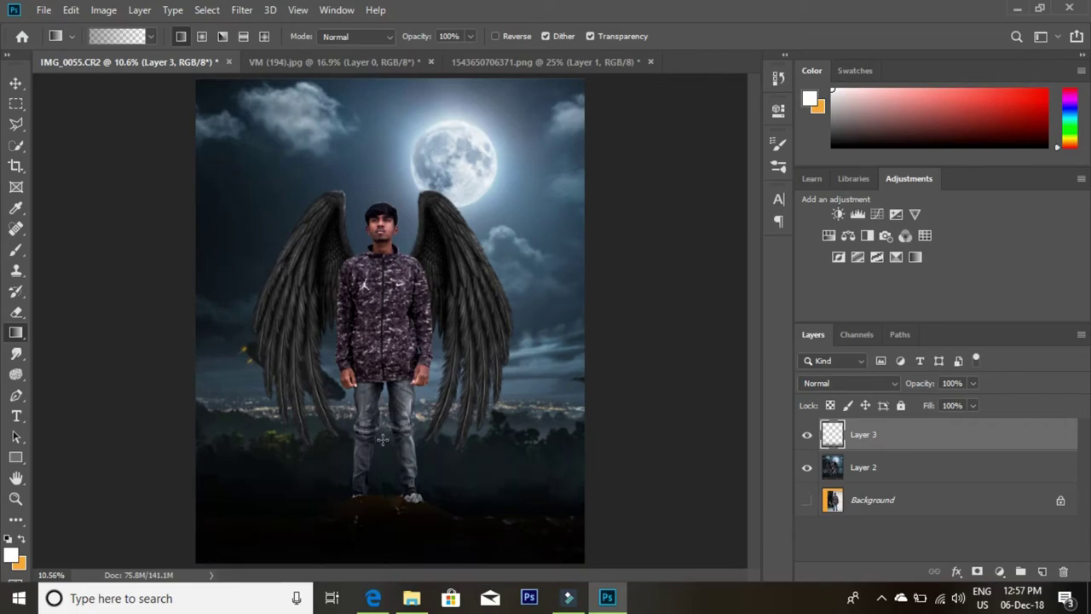
Step: Fade the gradient layer to about 62% opacity and merge it down into Layer 2
{"action": "left_click", "coordinate": [973, 385]}
{"action": "left_click", "coordinate": [962, 399]}
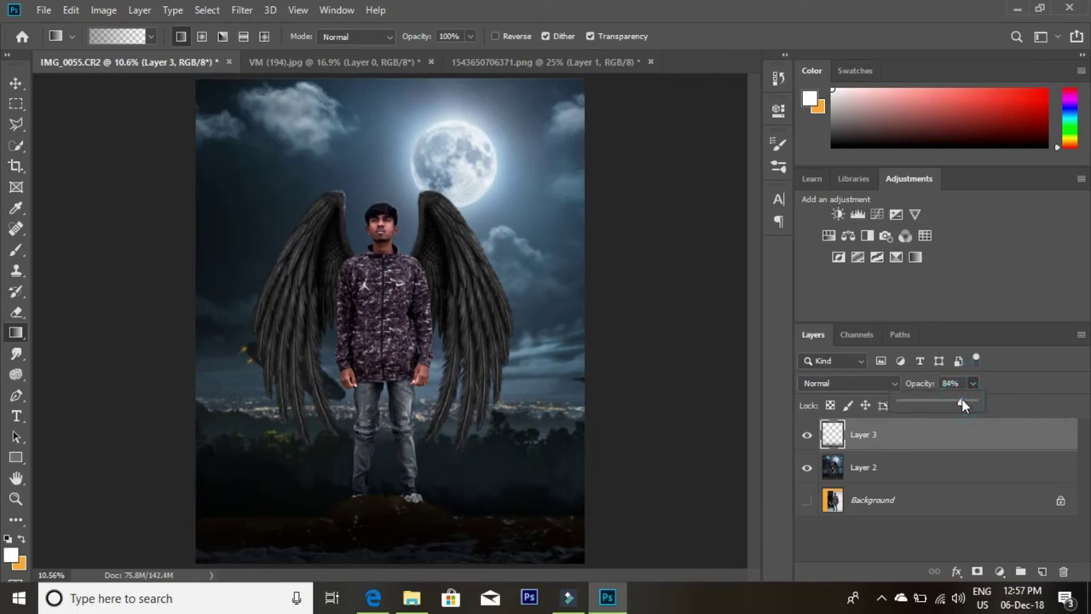
{"action": "left_click_drag", "start_coordinate": [953, 408], "coordinate": [945, 403]}
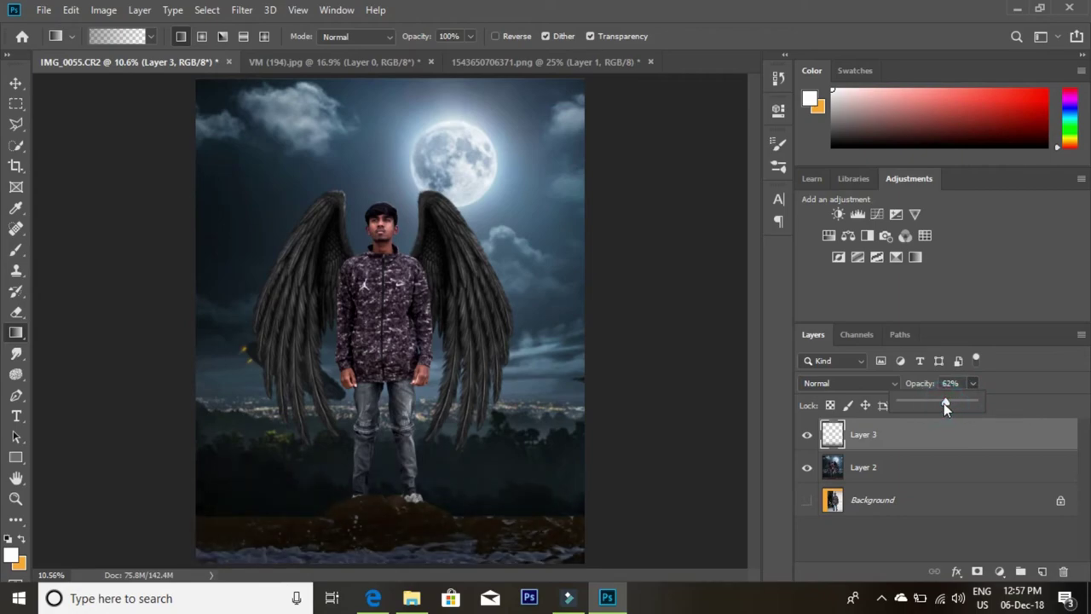
{"action": "right_click", "coordinate": [891, 436]}
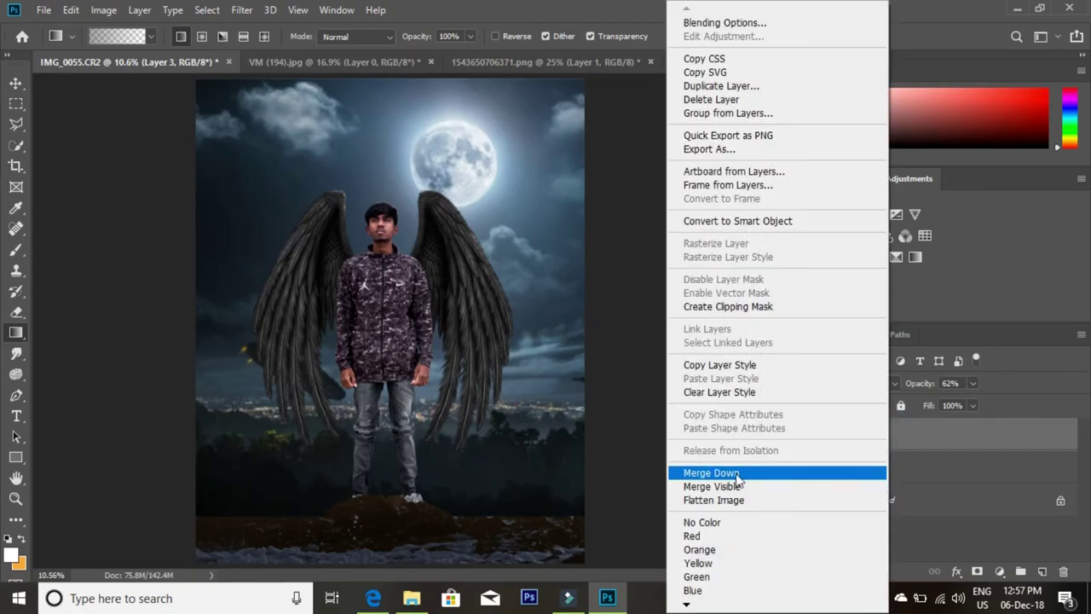
{"action": "left_click", "coordinate": [739, 474]}
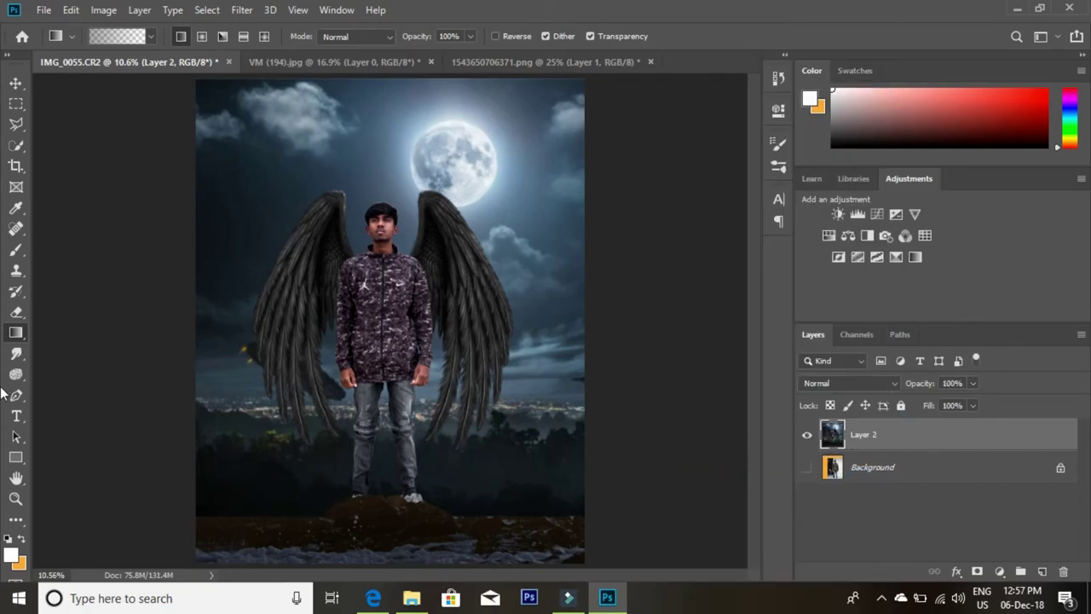
Step: On a new layer, paint a white dot beside the moon with a 77 px brush
{"action": "left_click", "coordinate": [17, 249]}
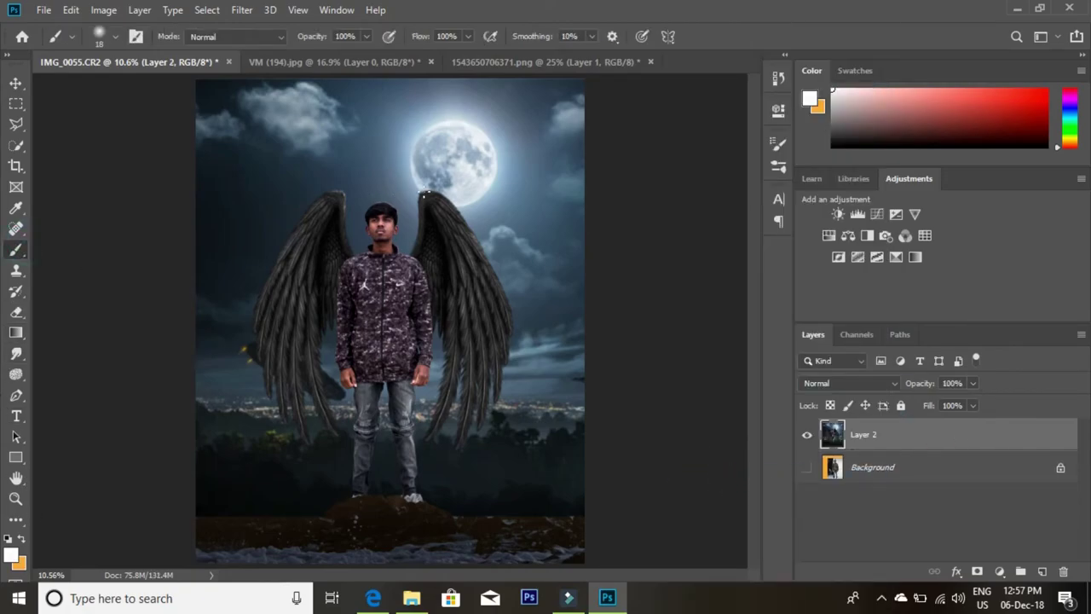
{"action": "left_click", "coordinate": [1042, 571]}
{"action": "right_click", "coordinate": [396, 168]}
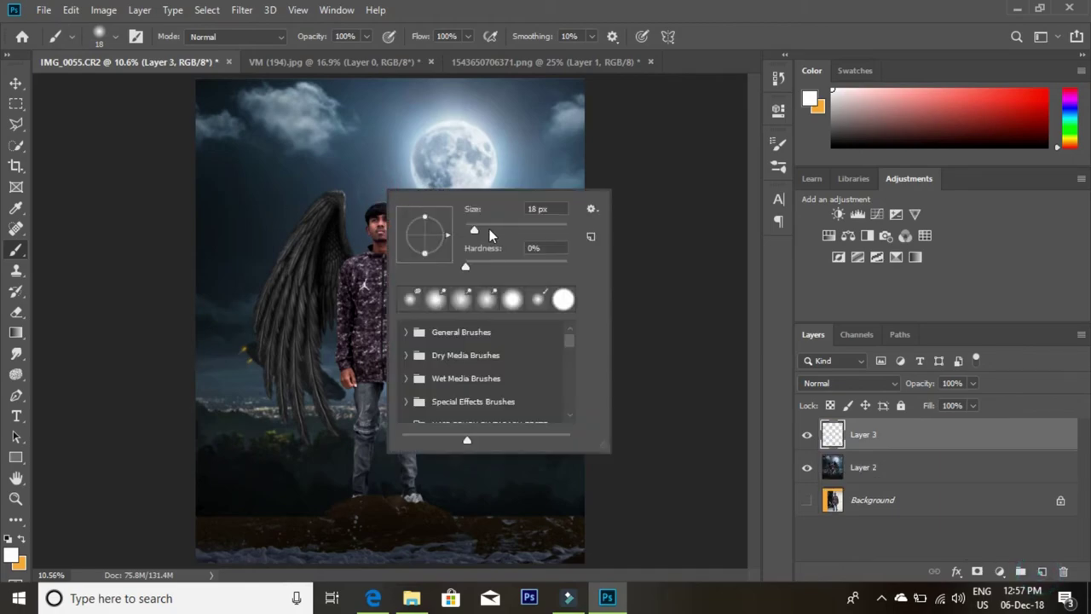
{"action": "left_click", "coordinate": [505, 231]}
{"action": "left_click", "coordinate": [390, 167]}
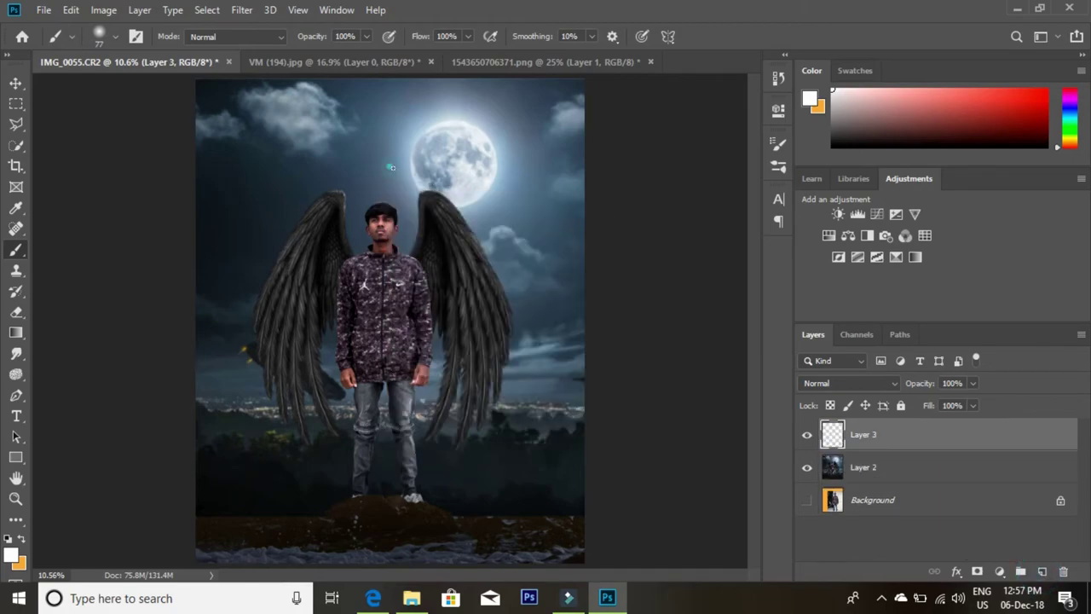
{"action": "key", "text": "ctrl+t"}
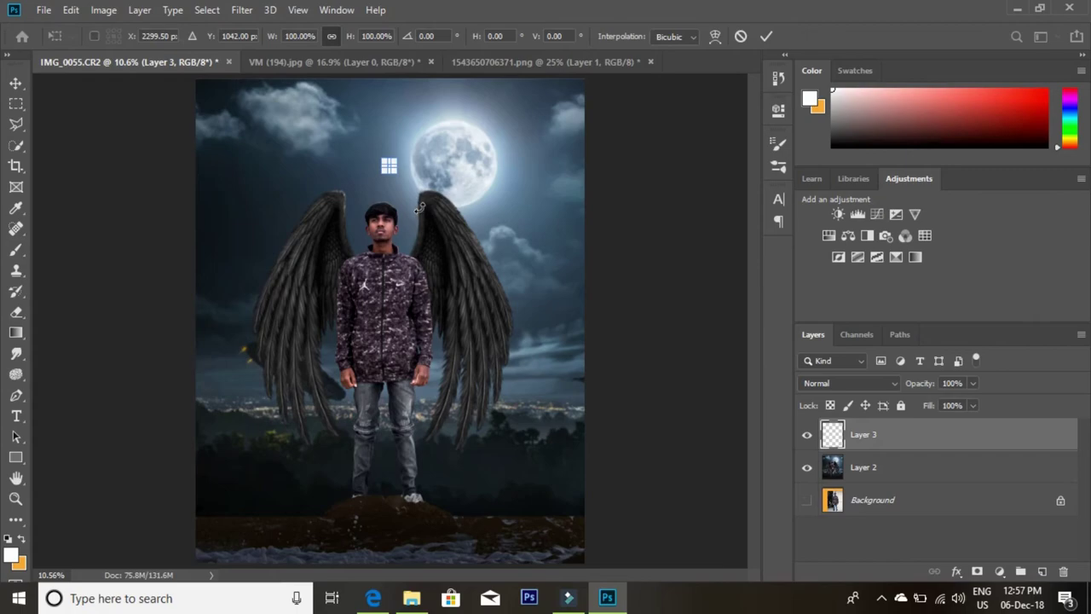
Step: Scale the white dot into a large glow over the moon and set it to Screen blend mode
{"action": "left_click_drag", "start_coordinate": [394, 171], "coordinate": [450, 215]}
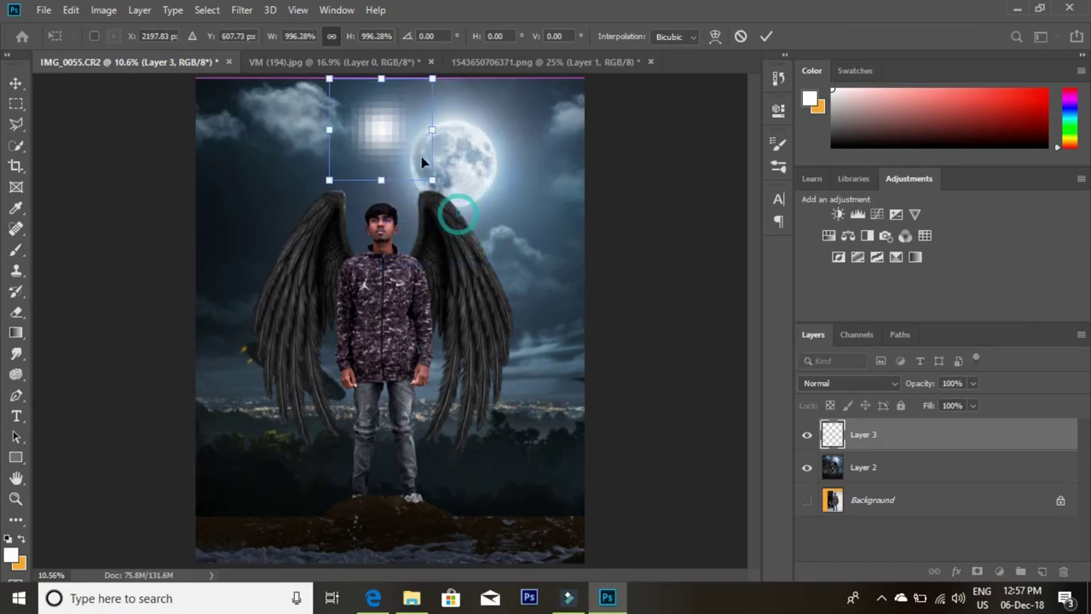
{"action": "mouse_move", "coordinate": [421, 156]}
{"action": "left_mouse_down"}
{"action": "mouse_move", "coordinate": [474, 169]}
{"action": "mouse_move", "coordinate": [466, 208]}
{"action": "left_mouse_up"}
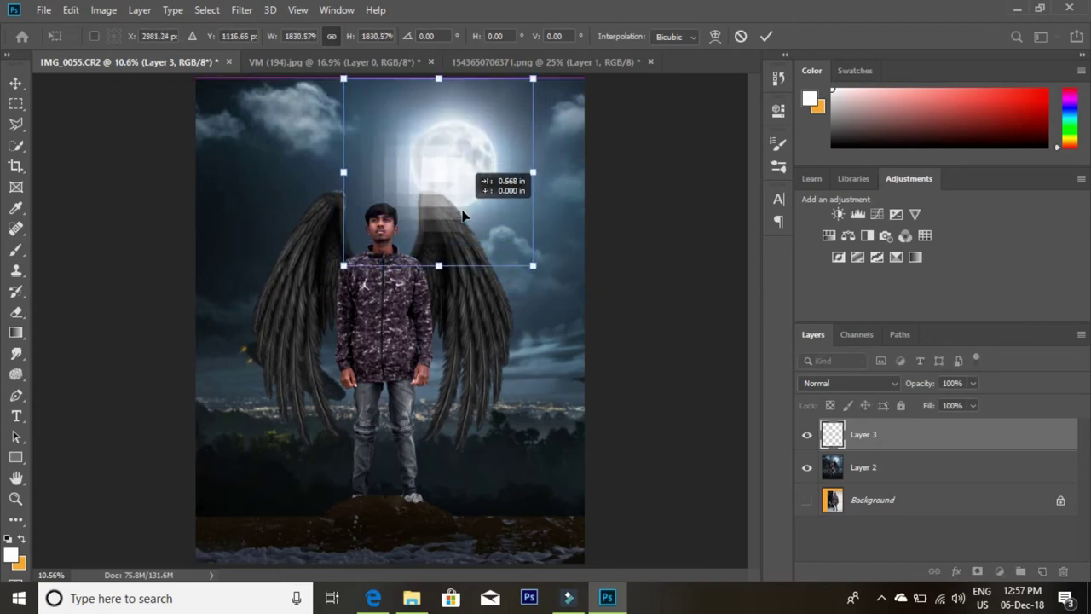
{"action": "left_click", "coordinate": [766, 36]}
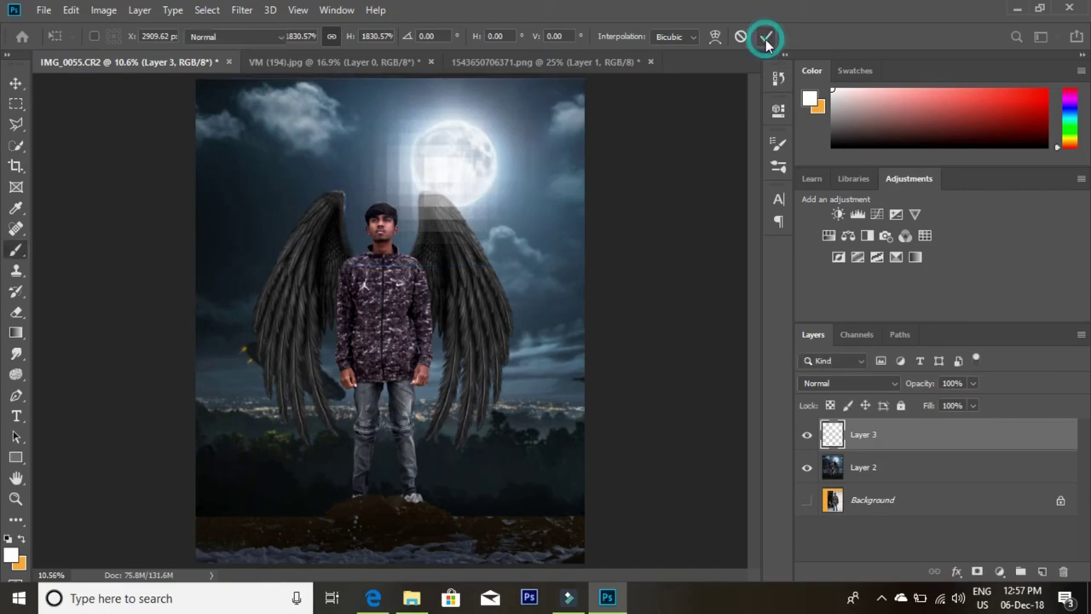
{"action": "key", "text": "b"}
{"action": "left_click", "coordinate": [873, 383]}
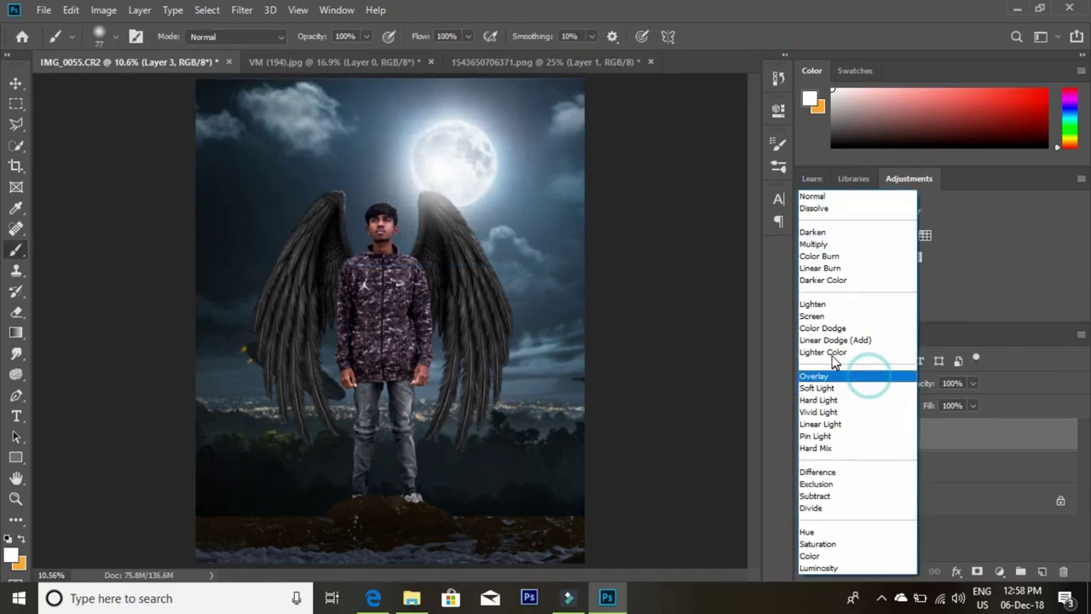
{"action": "left_click", "coordinate": [820, 320]}
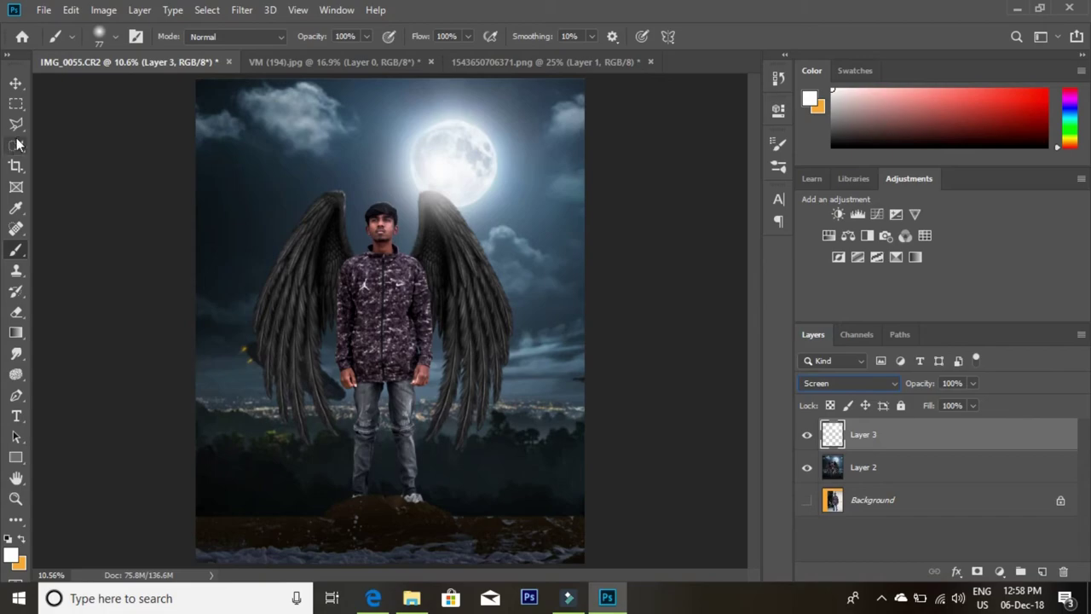
Step: Reposition and enlarge the glow around the moon, then lower its opacity to 27%
{"action": "left_click", "coordinate": [16, 83]}
{"action": "left_click_drag", "start_coordinate": [439, 162], "coordinate": [467, 162]}
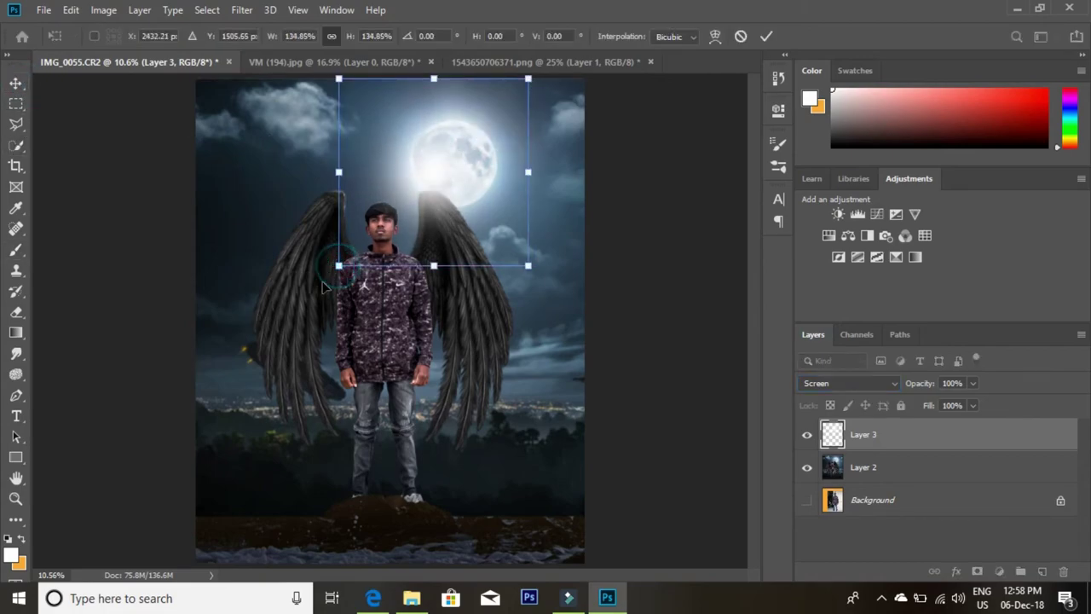
{"action": "left_click_drag", "start_coordinate": [338, 265], "coordinate": [306, 333]}
{"action": "left_click_drag", "start_coordinate": [394, 259], "coordinate": [449, 231]}
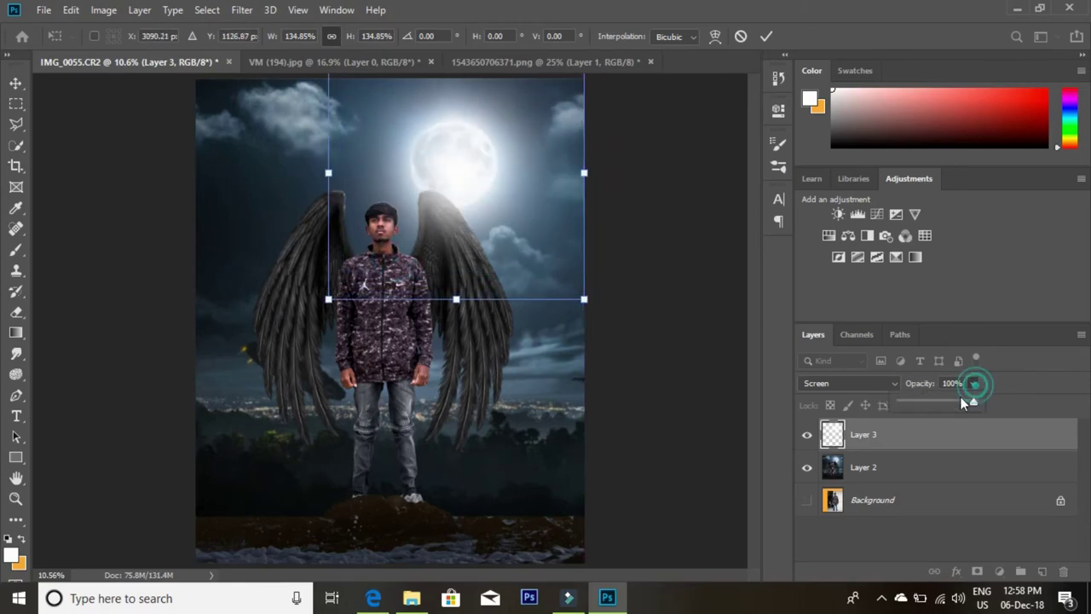
{"action": "left_click_drag", "start_coordinate": [961, 398], "coordinate": [941, 406]}
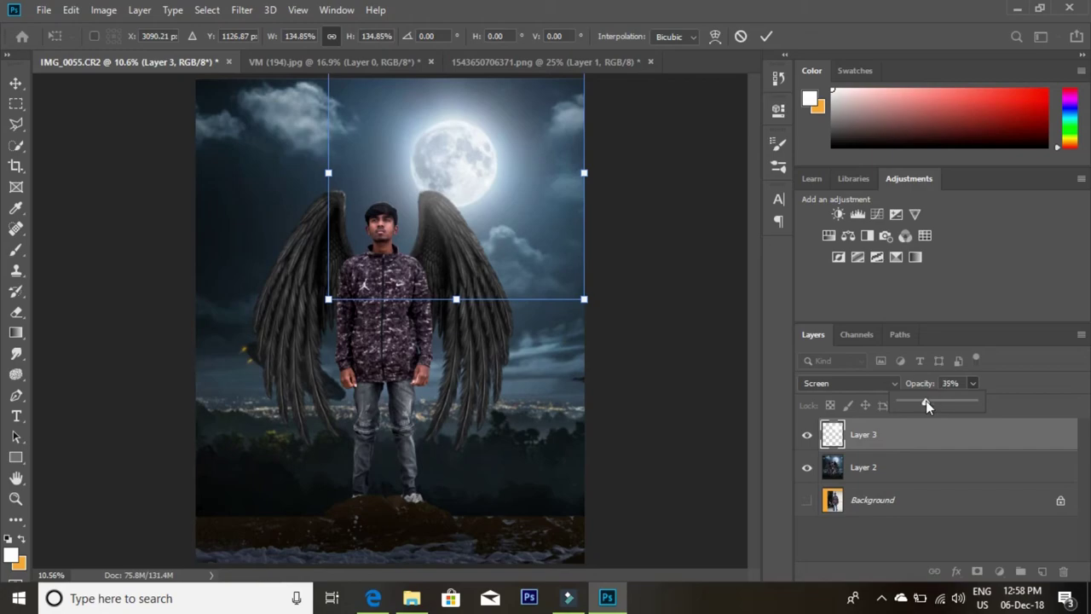
{"action": "left_click_drag", "start_coordinate": [925, 403], "coordinate": [920, 406]}
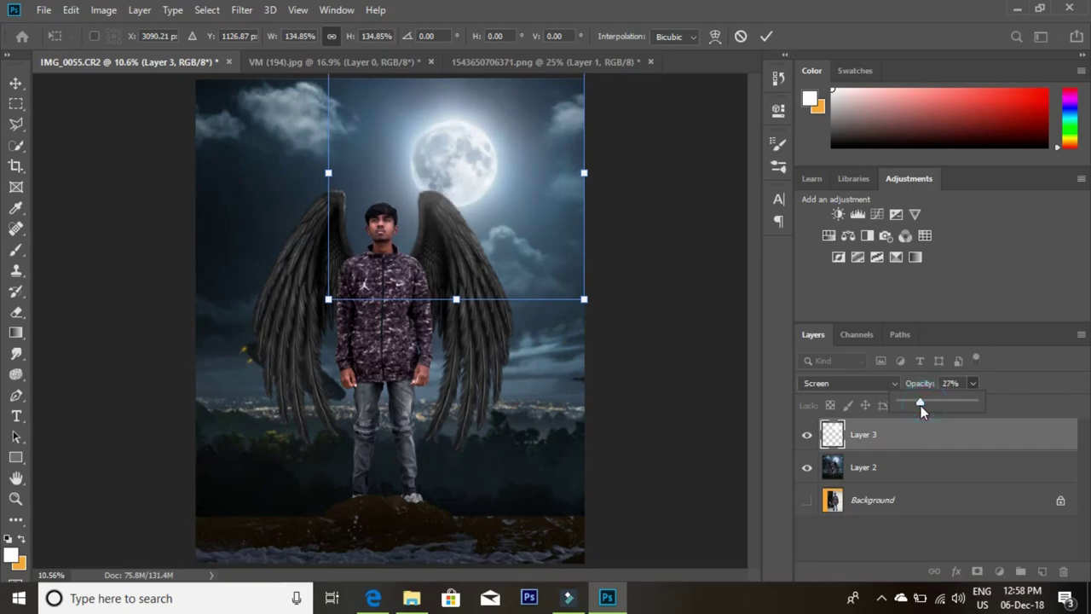
Step: Switch the glow to Soft Light at 64% opacity and enlarge it slightly toward the lower left
{"action": "left_click", "coordinate": [765, 37]}
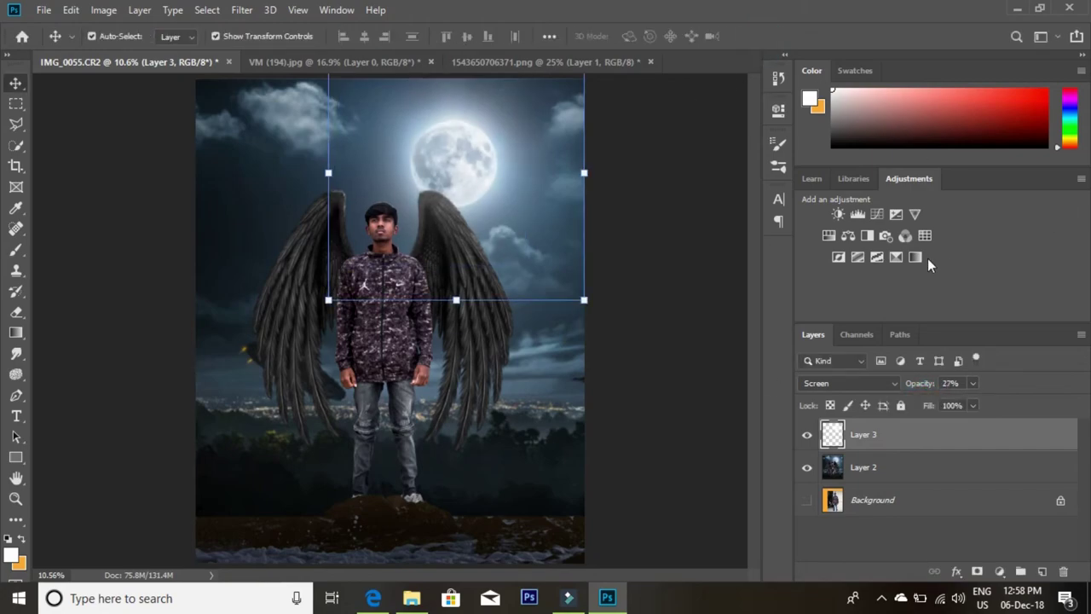
{"action": "left_click", "coordinate": [848, 382]}
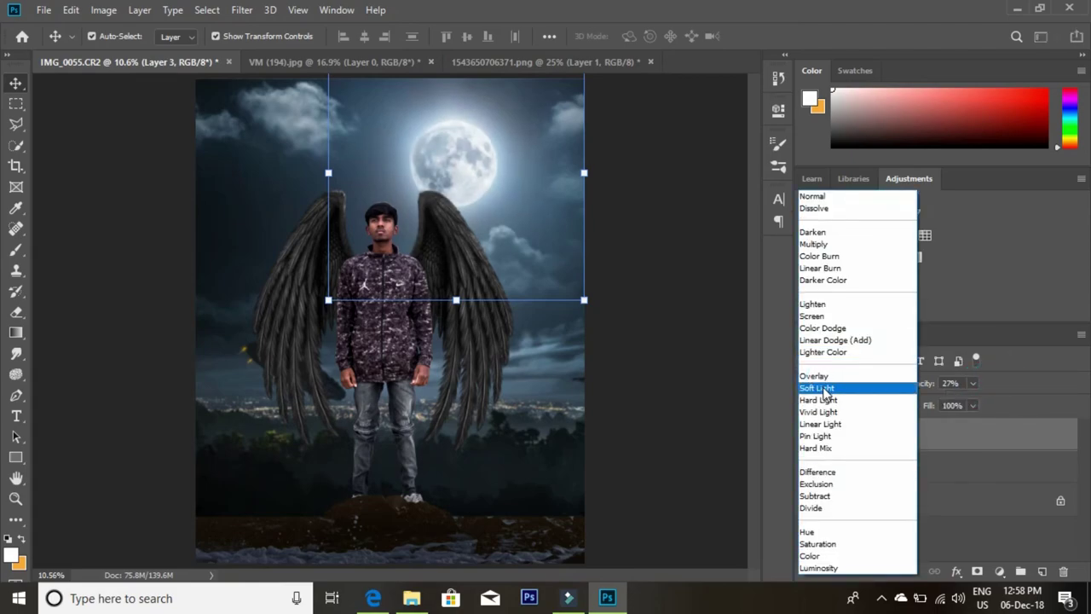
{"action": "left_click", "coordinate": [825, 390]}
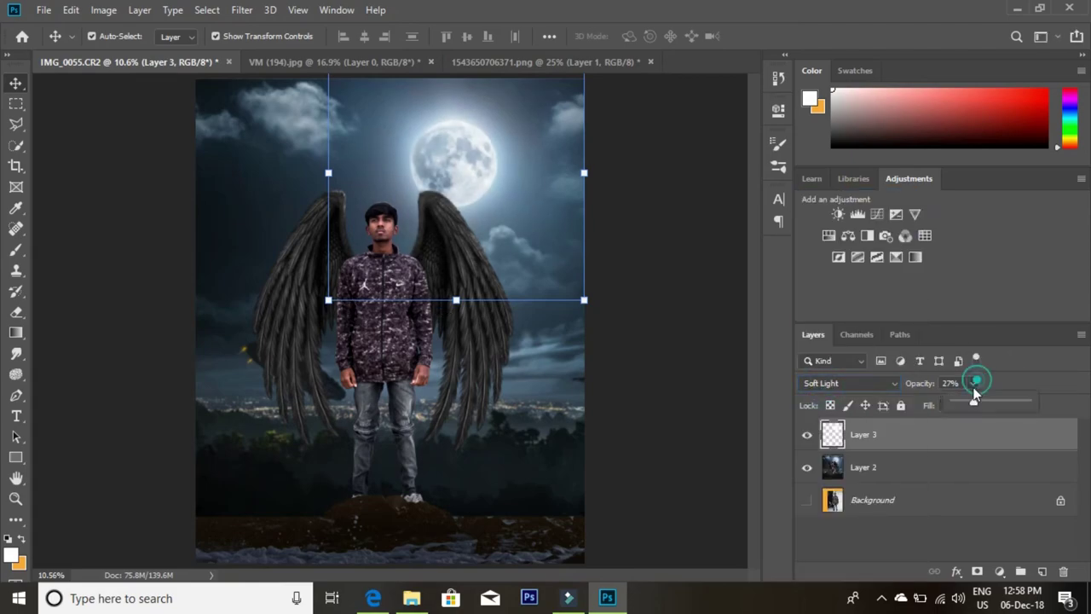
{"action": "left_click_drag", "start_coordinate": [1002, 403], "coordinate": [993, 400]}
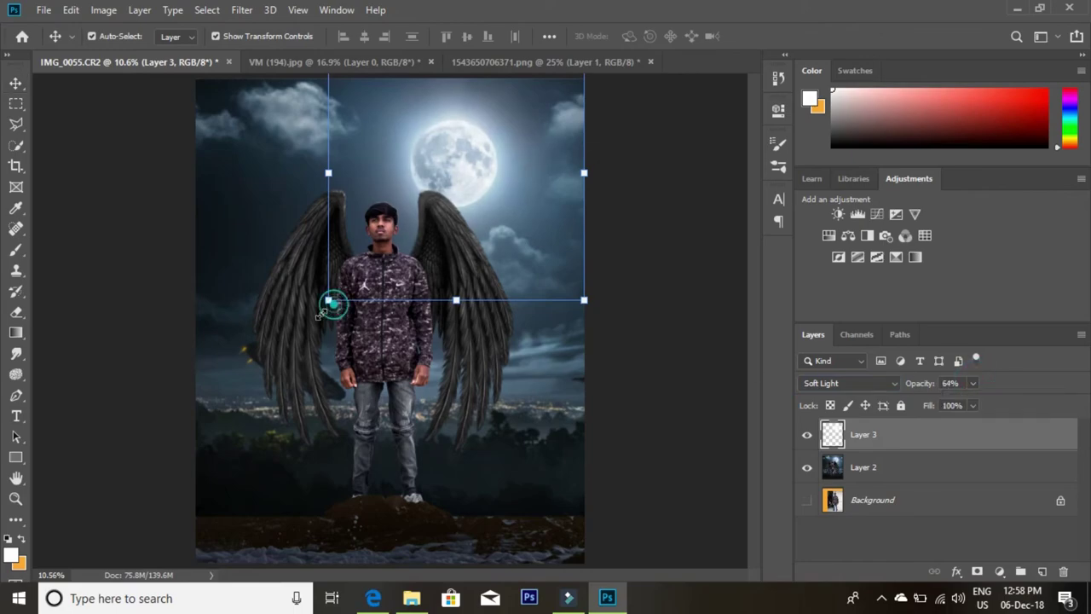
{"action": "left_click_drag", "start_coordinate": [328, 300], "coordinate": [321, 306]}
Step: Compare the glow on and off, set it to about 52% opacity, and merge it down into Layer 2
{"action": "left_click", "coordinate": [807, 437]}
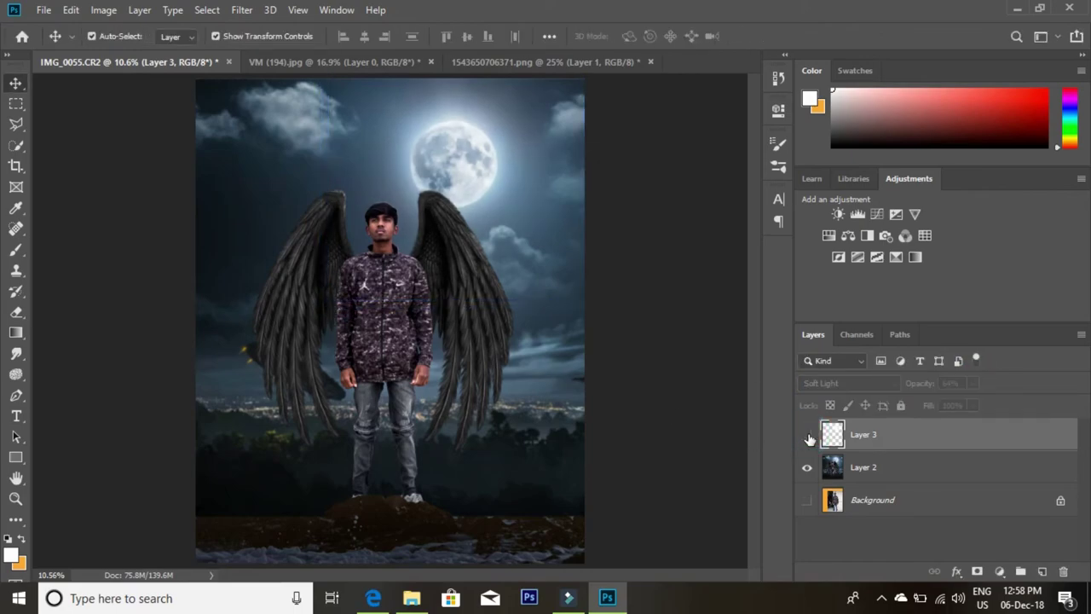
{"action": "left_click", "coordinate": [807, 437]}
{"action": "left_click", "coordinate": [807, 436]}
{"action": "left_click", "coordinate": [807, 437]}
{"action": "left_click", "coordinate": [807, 436]}
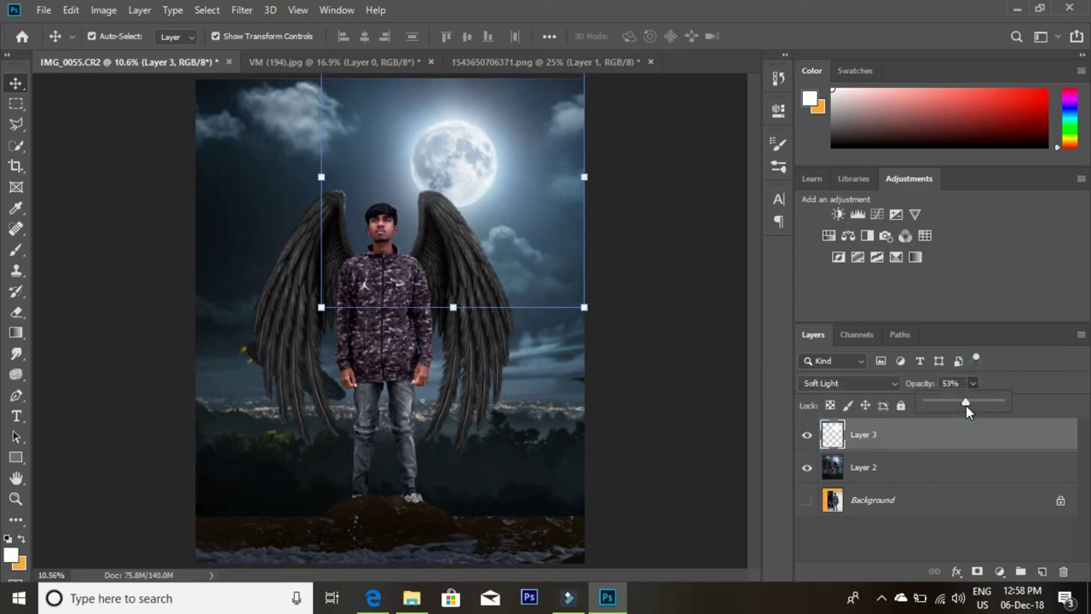
{"action": "left_click_drag", "start_coordinate": [966, 405], "coordinate": [965, 403]}
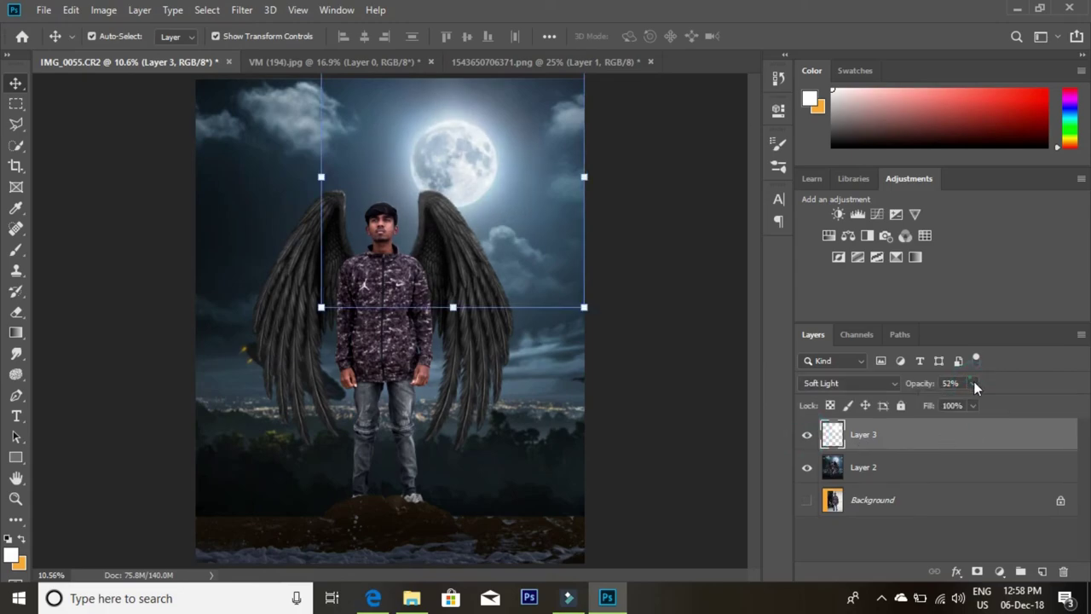
{"action": "right_click", "coordinate": [909, 435]}
{"action": "left_click", "coordinate": [758, 469]}
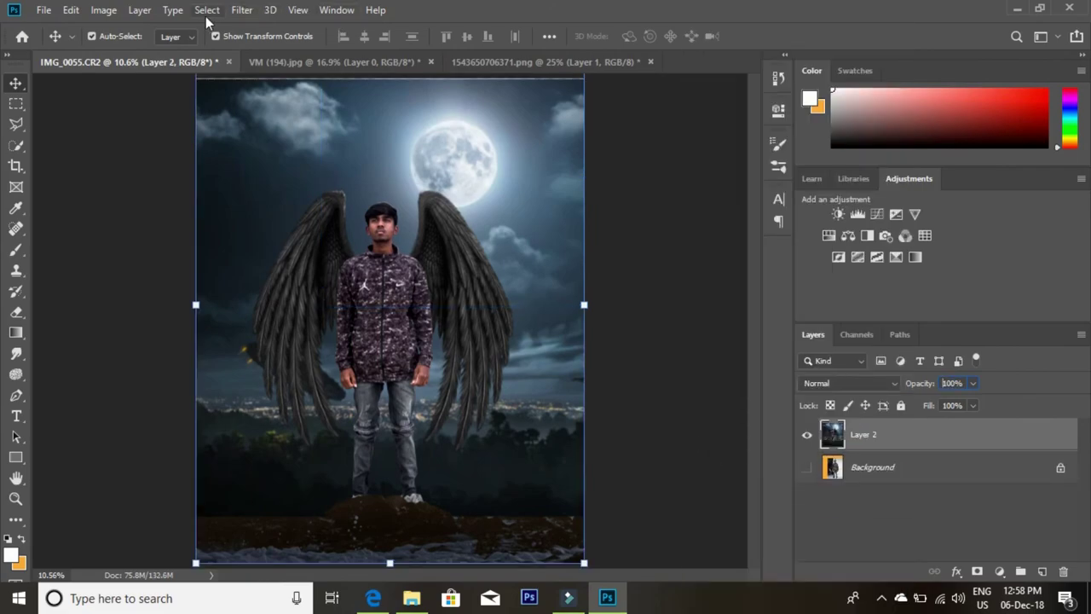
Step: In the Camera Raw filter, set Contrast +12, Highlights -38 and Whites +43
{"action": "left_click", "coordinate": [241, 9]}
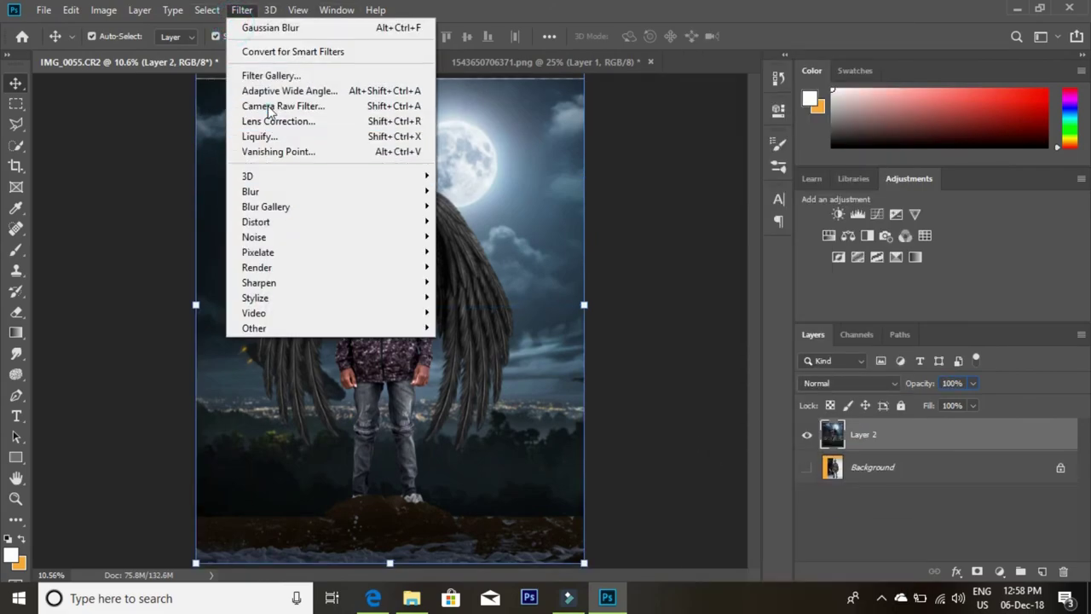
{"action": "left_click", "coordinate": [271, 105]}
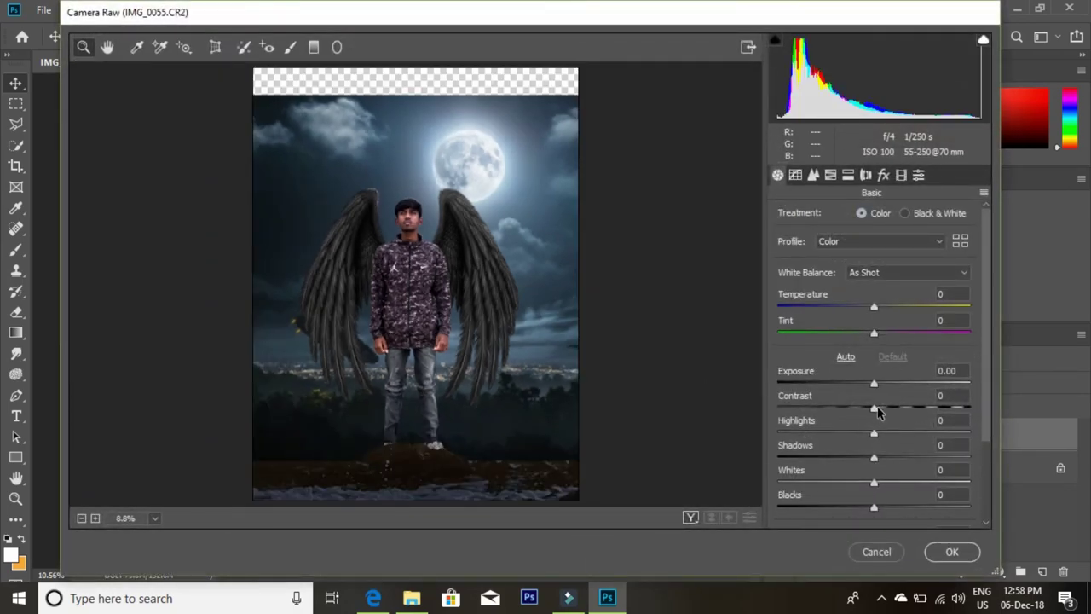
{"action": "mouse_move", "coordinate": [876, 407]}
{"action": "left_mouse_down"}
{"action": "mouse_move", "coordinate": [885, 409]}
{"action": "mouse_move", "coordinate": [822, 435]}
{"action": "mouse_move", "coordinate": [837, 439]}
{"action": "left_mouse_up"}
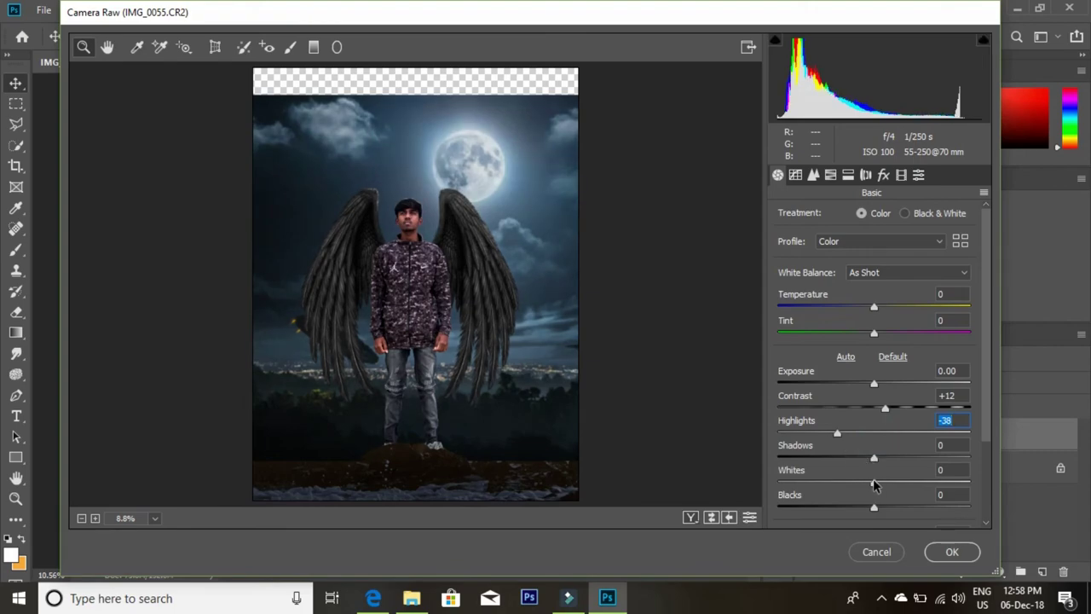
{"action": "mouse_move", "coordinate": [874, 483]}
{"action": "left_mouse_down"}
{"action": "mouse_move", "coordinate": [926, 482]}
{"action": "mouse_move", "coordinate": [868, 509]}
{"action": "mouse_move", "coordinate": [874, 516]}
{"action": "left_mouse_up"}
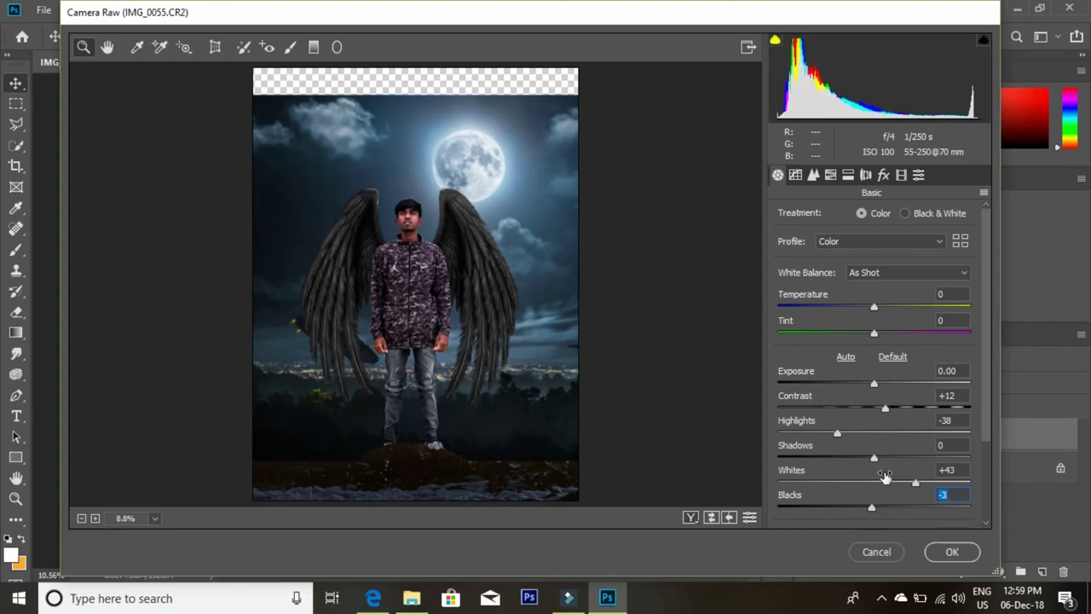
Step: Set luminance Reds +22, Oranges +20, Blues -41, boost orange saturation, and add a -19 vignette
{"action": "left_click", "coordinate": [831, 175]}
{"action": "mouse_move", "coordinate": [879, 303]}
{"action": "left_mouse_down"}
{"action": "mouse_move", "coordinate": [899, 305]}
{"action": "mouse_move", "coordinate": [900, 277]}
{"action": "left_mouse_up"}
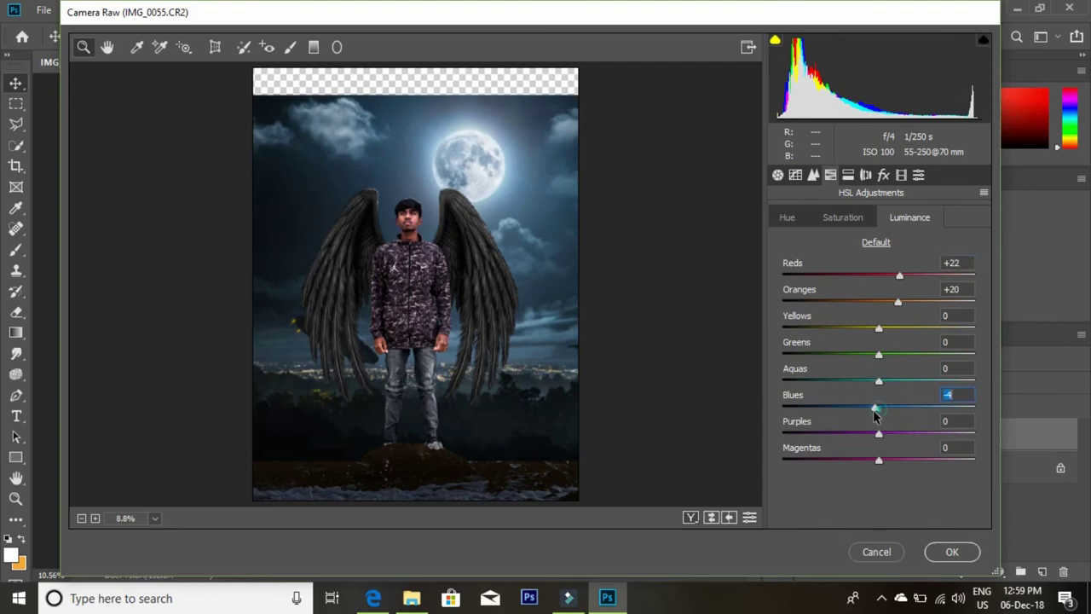
{"action": "left_click_drag", "start_coordinate": [879, 408], "coordinate": [843, 411]}
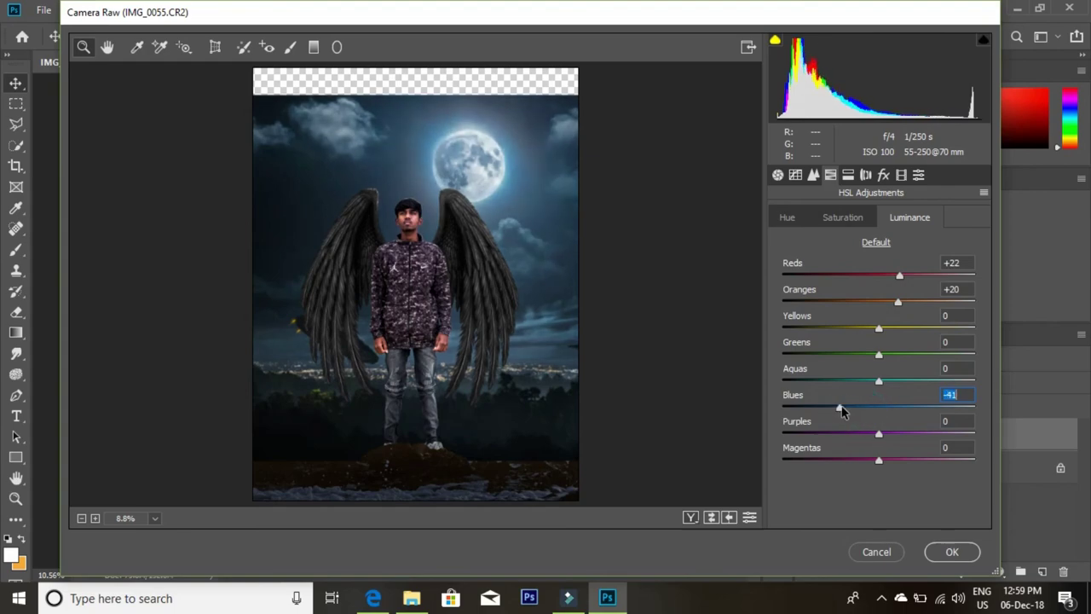
{"action": "left_click", "coordinate": [843, 221]}
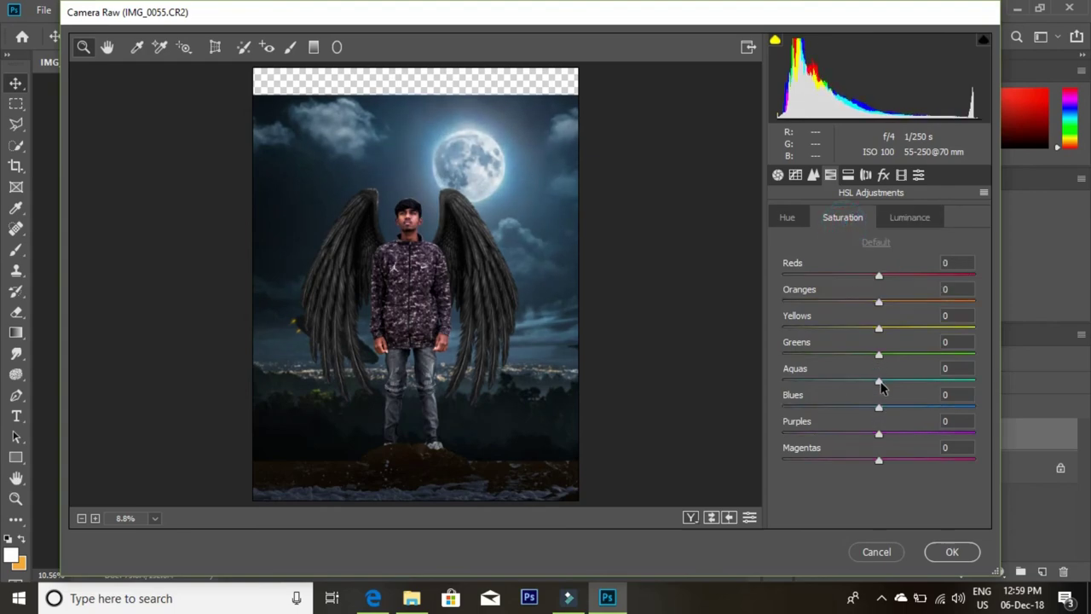
{"action": "left_click_drag", "start_coordinate": [879, 303], "coordinate": [886, 307]}
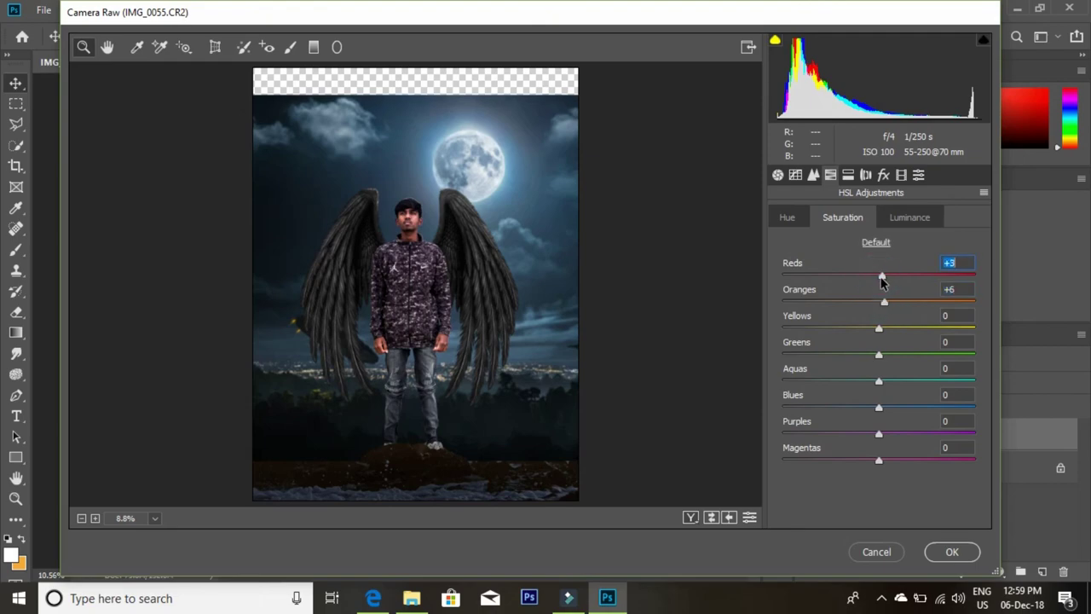
{"action": "left_click", "coordinate": [883, 174]}
{"action": "left_click_drag", "start_coordinate": [879, 382], "coordinate": [860, 385]}
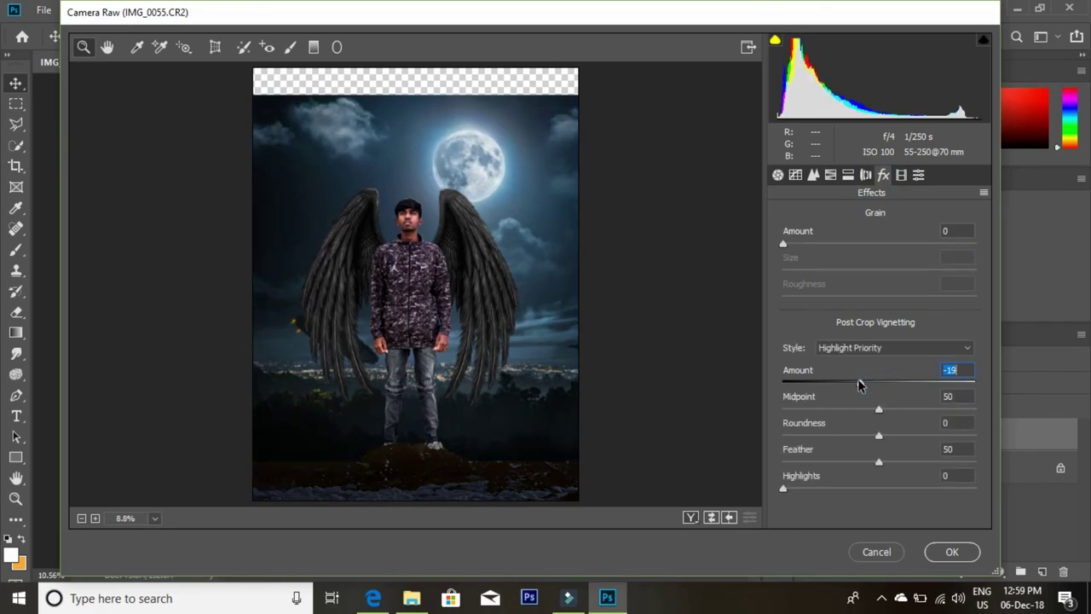
{"action": "left_click", "coordinate": [944, 553]}
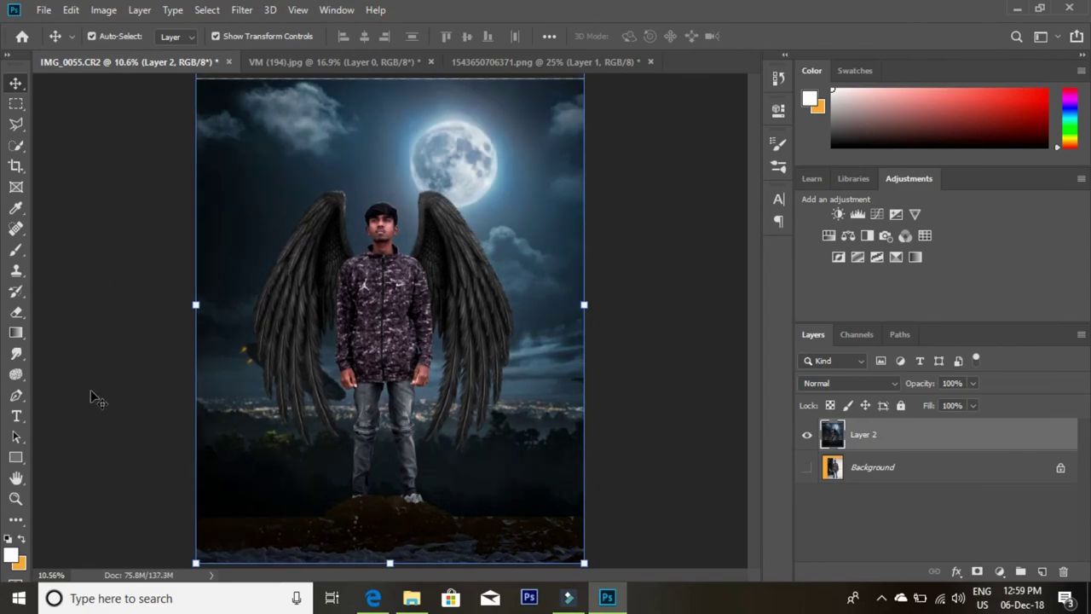
Step: In a second Camera Raw pass, set Temperature +49 and luminance Reds +11, Oranges +12
{"action": "left_click", "coordinate": [15, 500]}
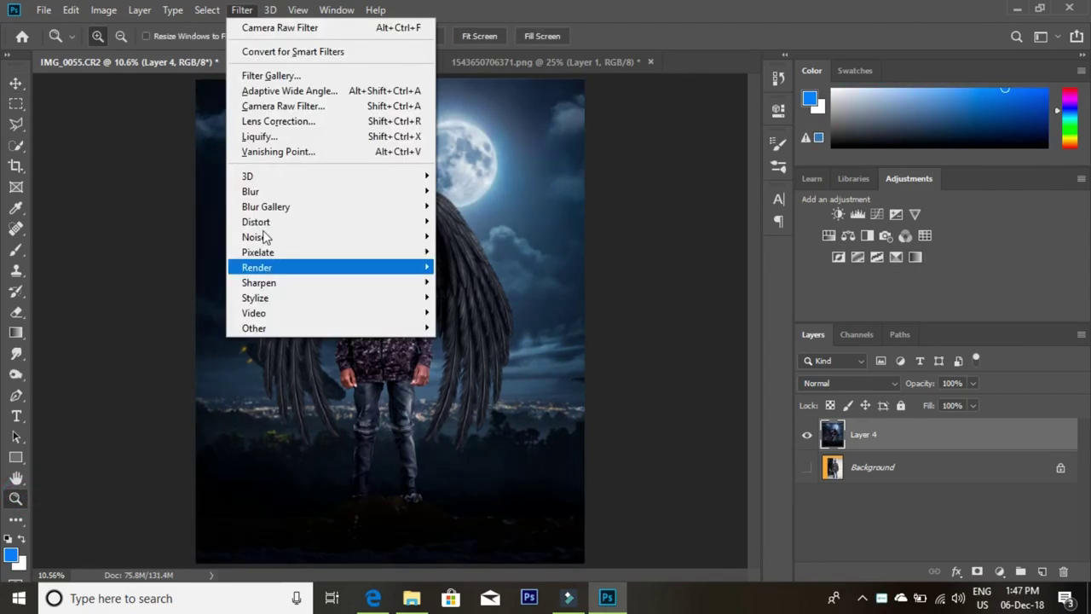
{"action": "left_click", "coordinate": [284, 106]}
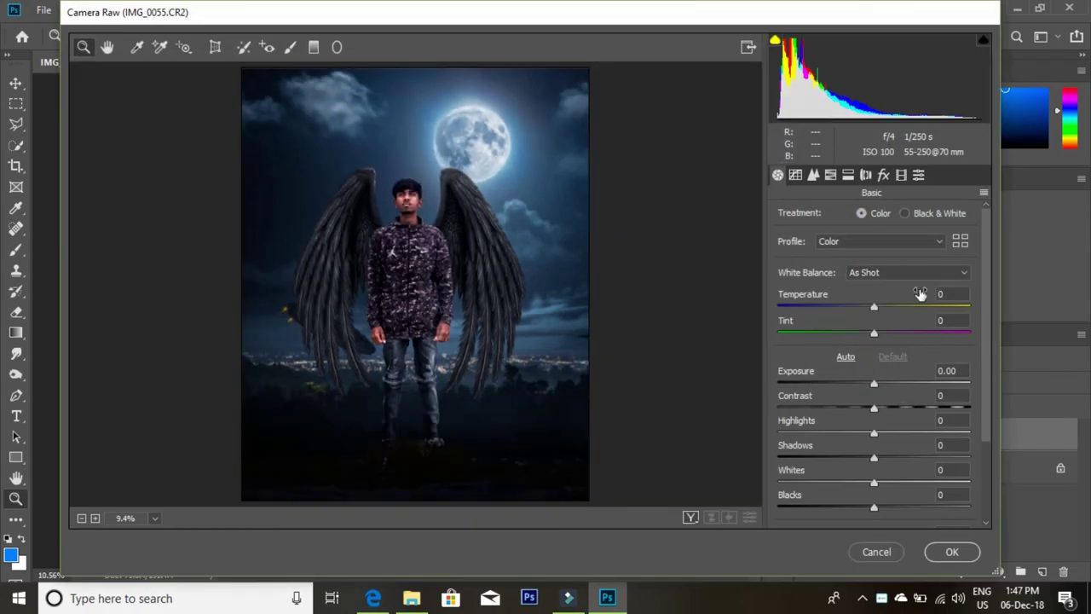
{"action": "left_click_drag", "start_coordinate": [871, 308], "coordinate": [921, 308]}
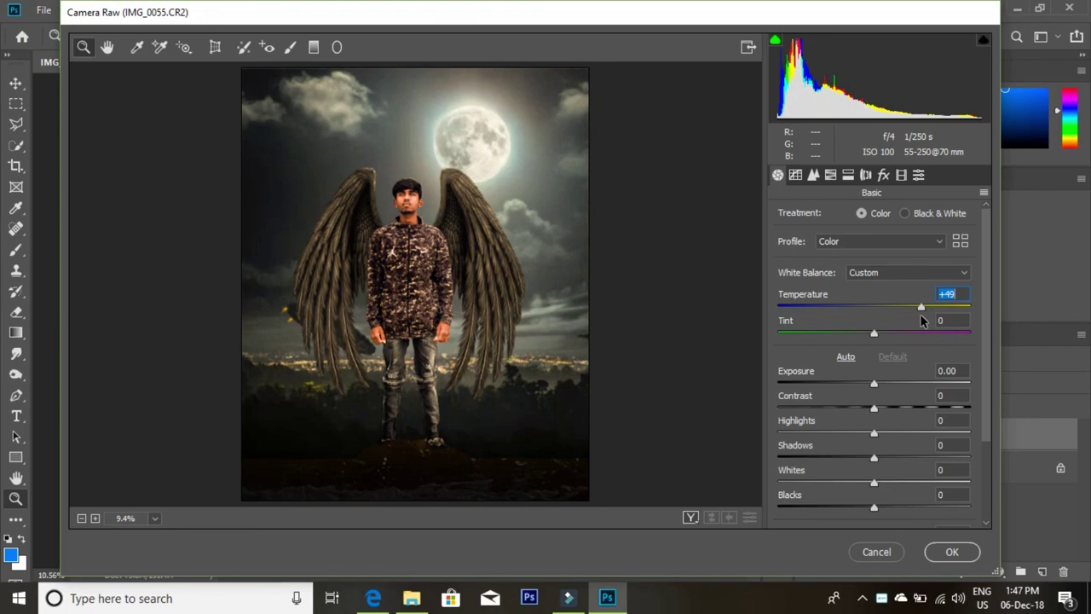
{"action": "left_click", "coordinate": [849, 175]}
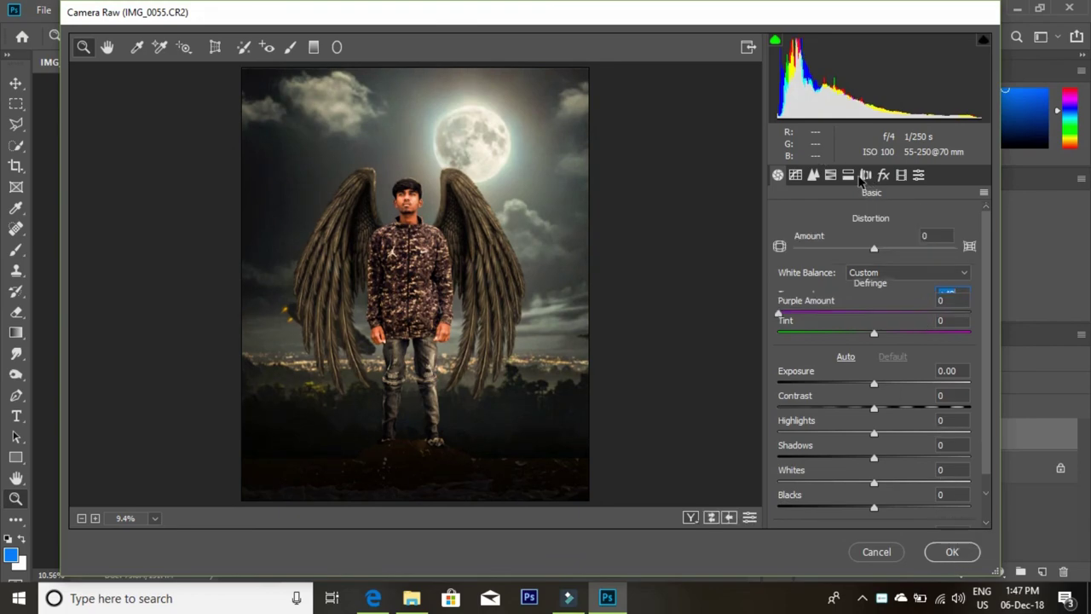
{"action": "left_click", "coordinate": [831, 175]}
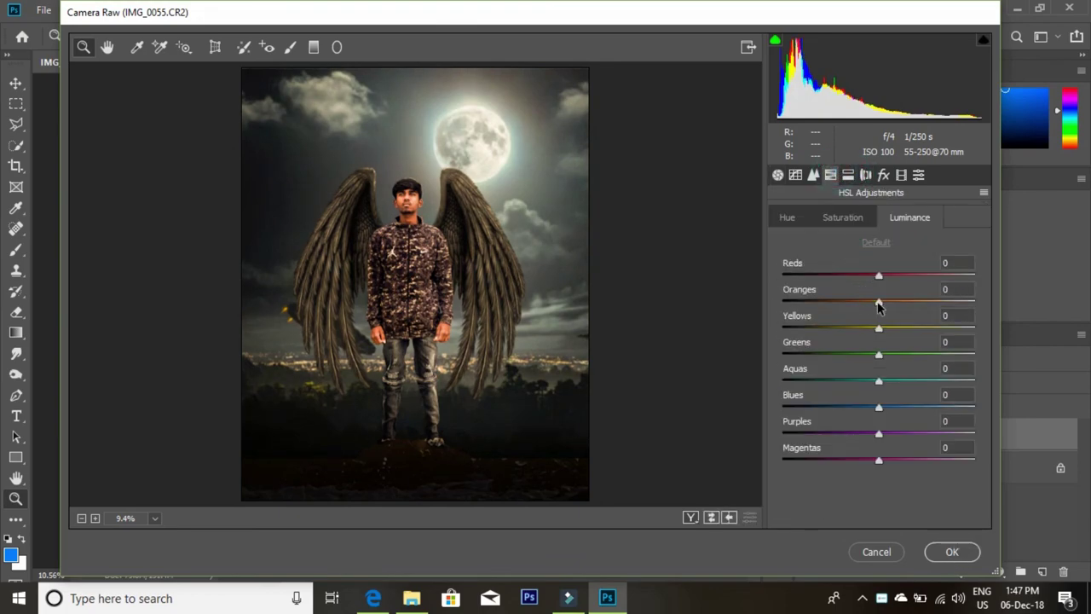
{"action": "left_click", "coordinate": [878, 274]}
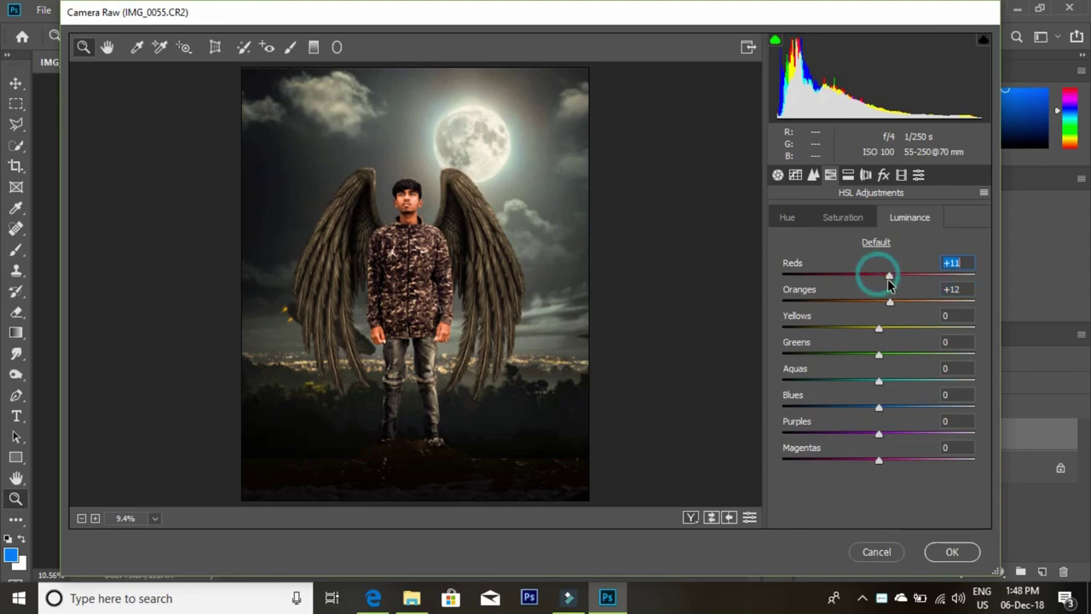
{"action": "left_click", "coordinate": [952, 551]}
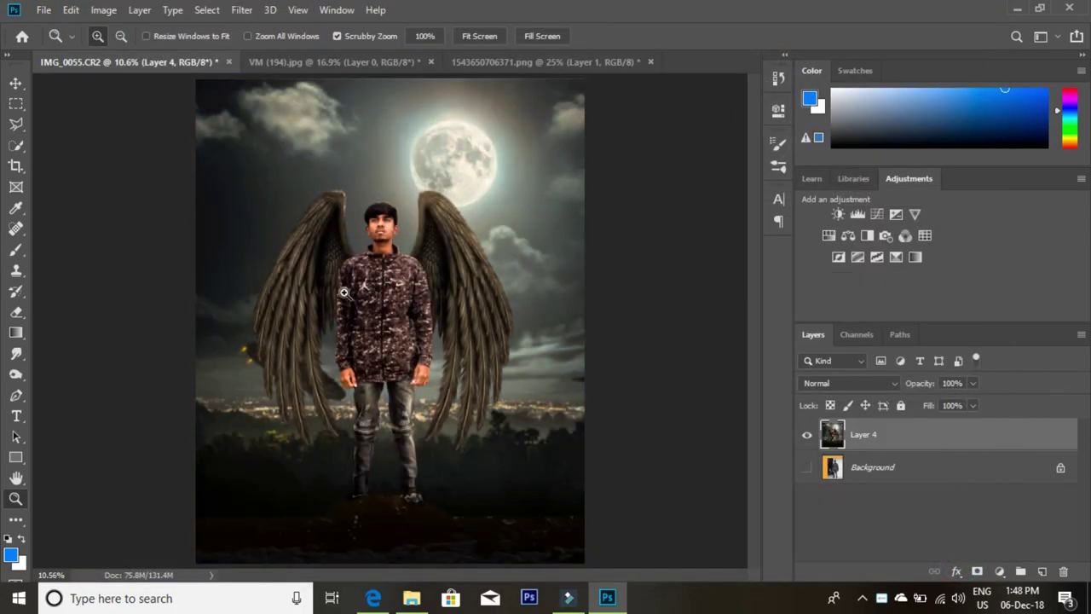
Step: Apply a Selective Color correction to Reds with Yellow -21% and Black -29%
{"action": "left_click", "coordinate": [103, 11]}
{"action": "mouse_move", "coordinate": [128, 52]}
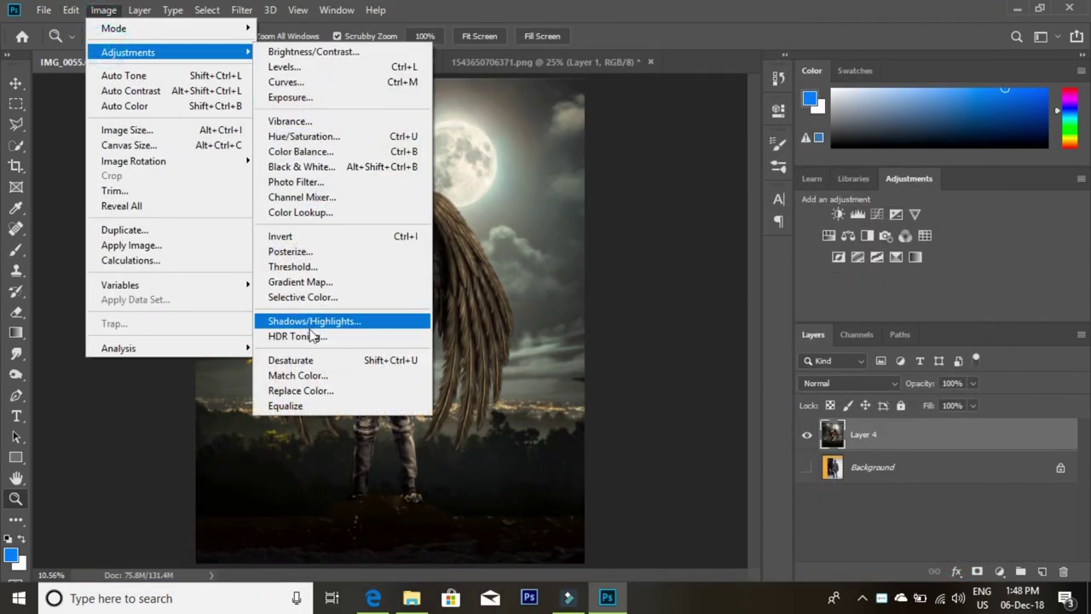
{"action": "left_click", "coordinate": [307, 298]}
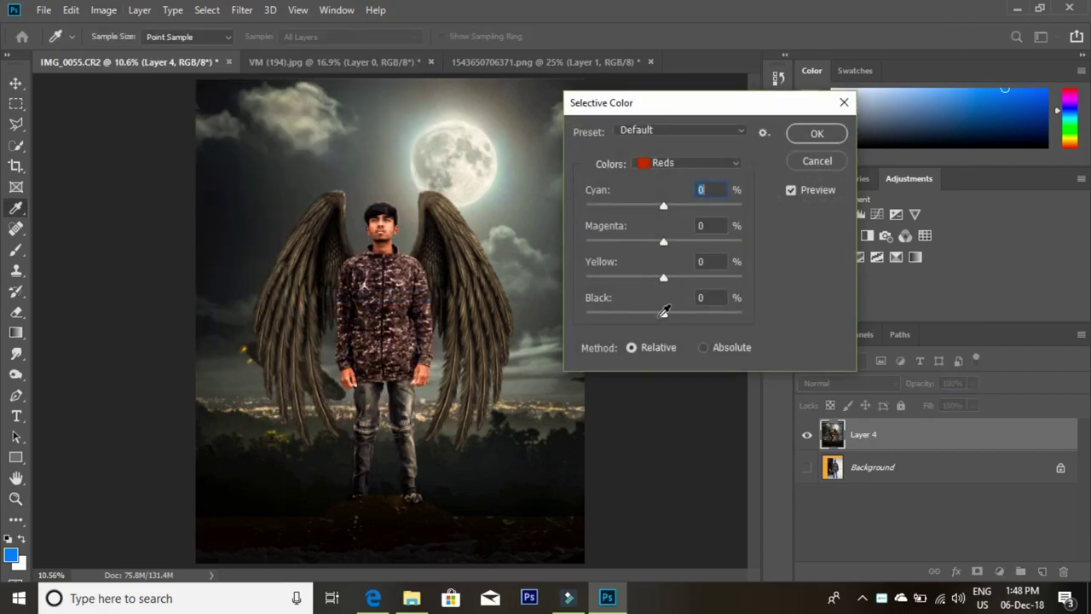
{"action": "left_click_drag", "start_coordinate": [663, 312], "coordinate": [641, 313]}
{"action": "left_click_drag", "start_coordinate": [663, 278], "coordinate": [647, 282]}
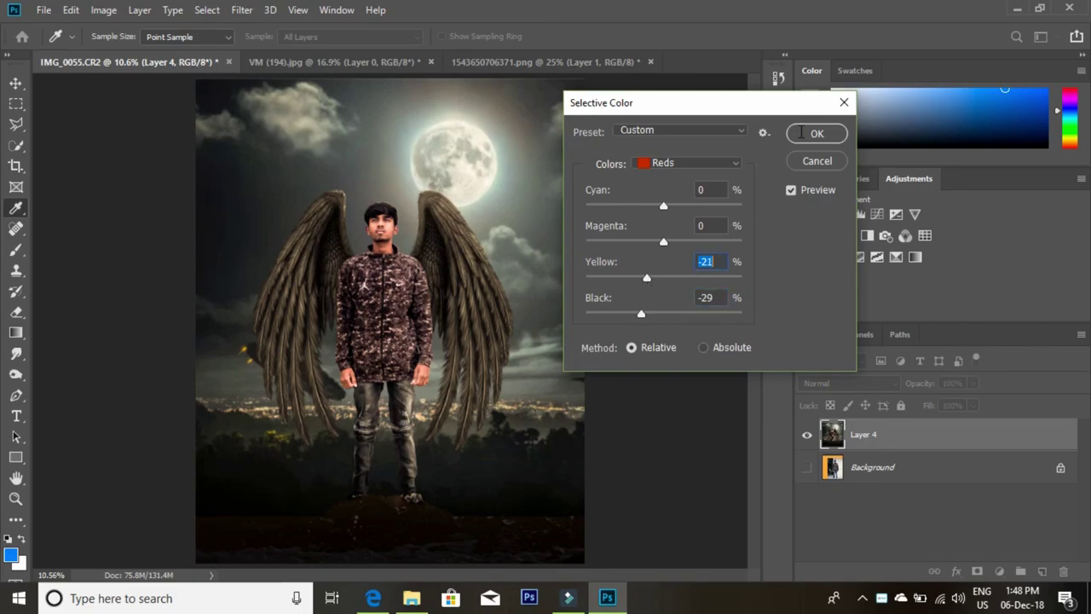
{"action": "left_click", "coordinate": [819, 135]}
{"action": "key", "text": "z"}
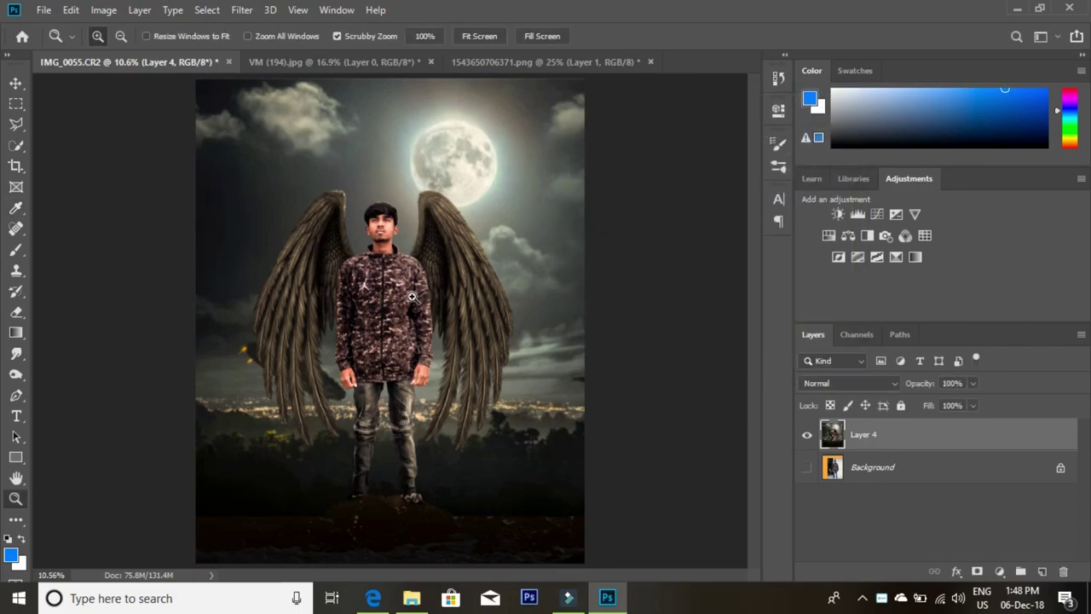
{"action": "left_click", "coordinate": [373, 243]}
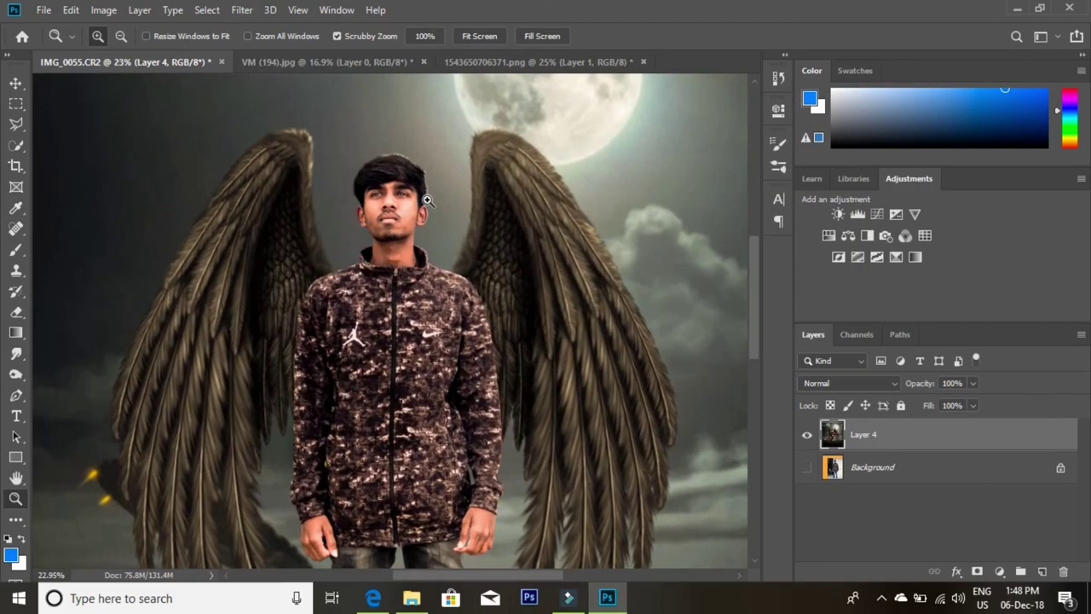
{"action": "right_click", "coordinate": [427, 202]}
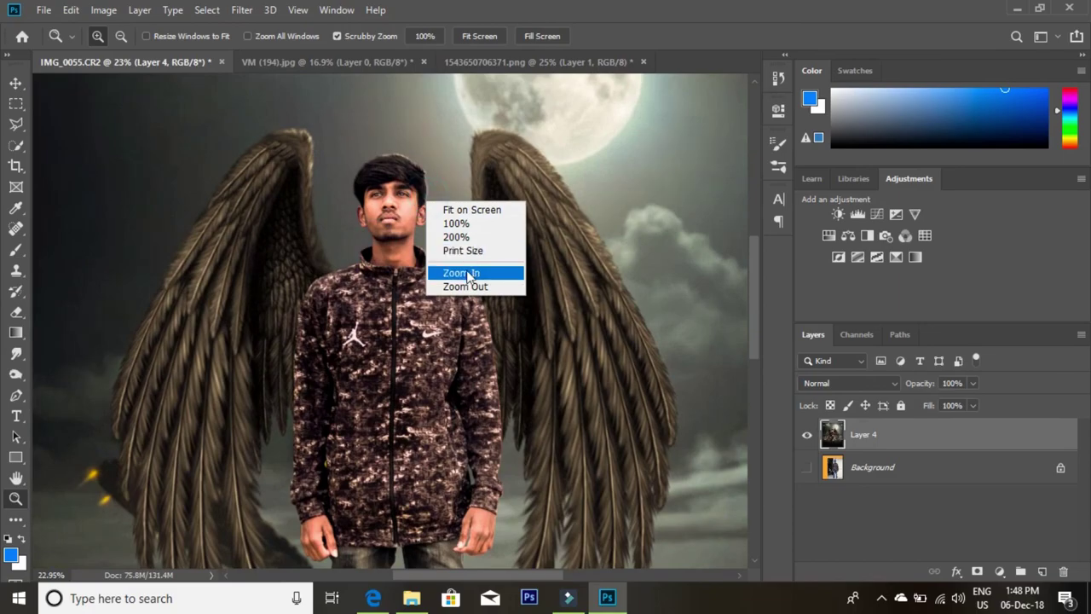
{"action": "left_click", "coordinate": [465, 210]}
{"action": "left_click_drag", "start_coordinate": [400, 428], "coordinate": [435, 290]}
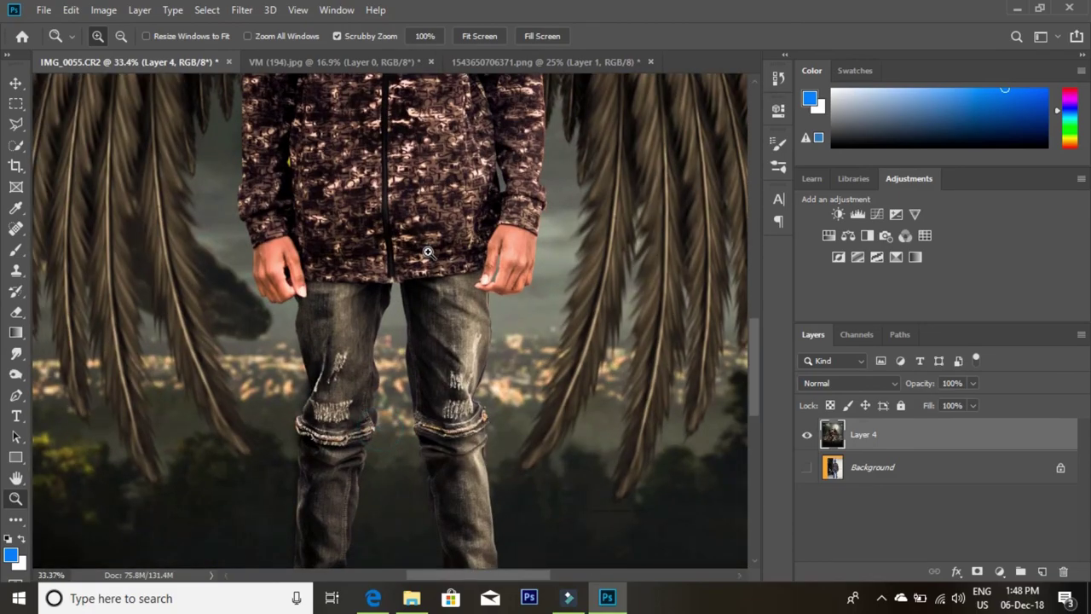
{"action": "scroll", "coordinate": [428, 252], "scroll_direction": "up", "scroll_amount": 5}
{"action": "scroll", "coordinate": [384, 117], "scroll_direction": "up", "scroll_amount": 3}
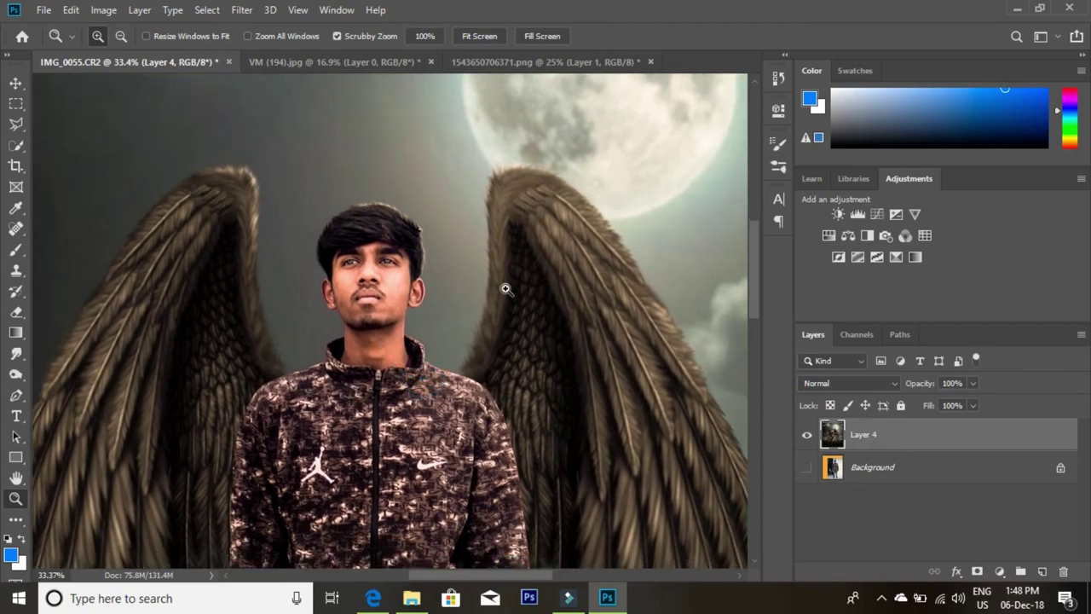
{"action": "right_click", "coordinate": [506, 289]}
{"action": "left_click", "coordinate": [534, 296]}
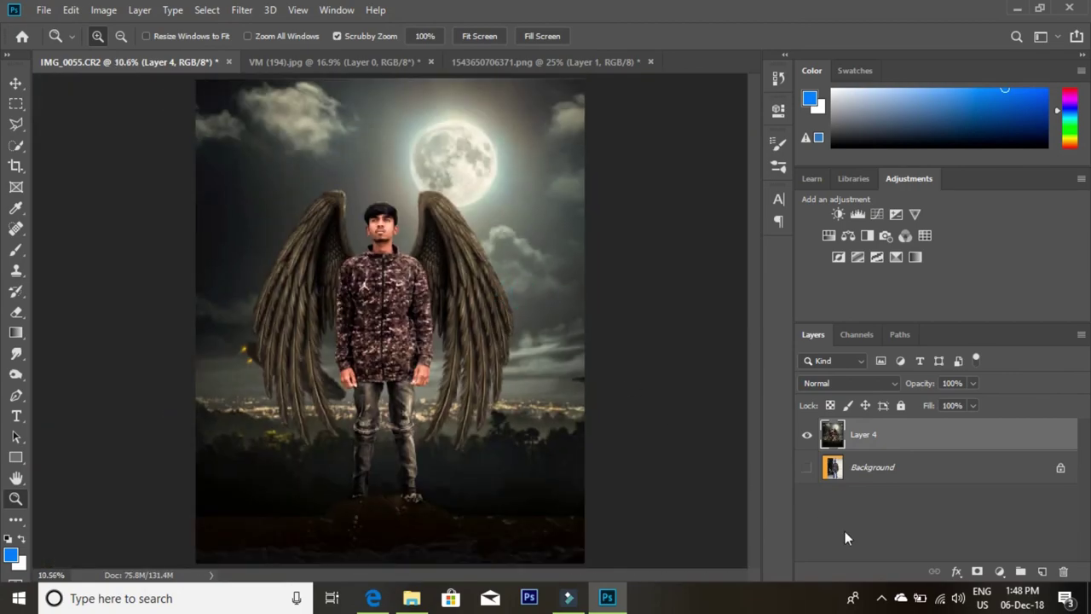